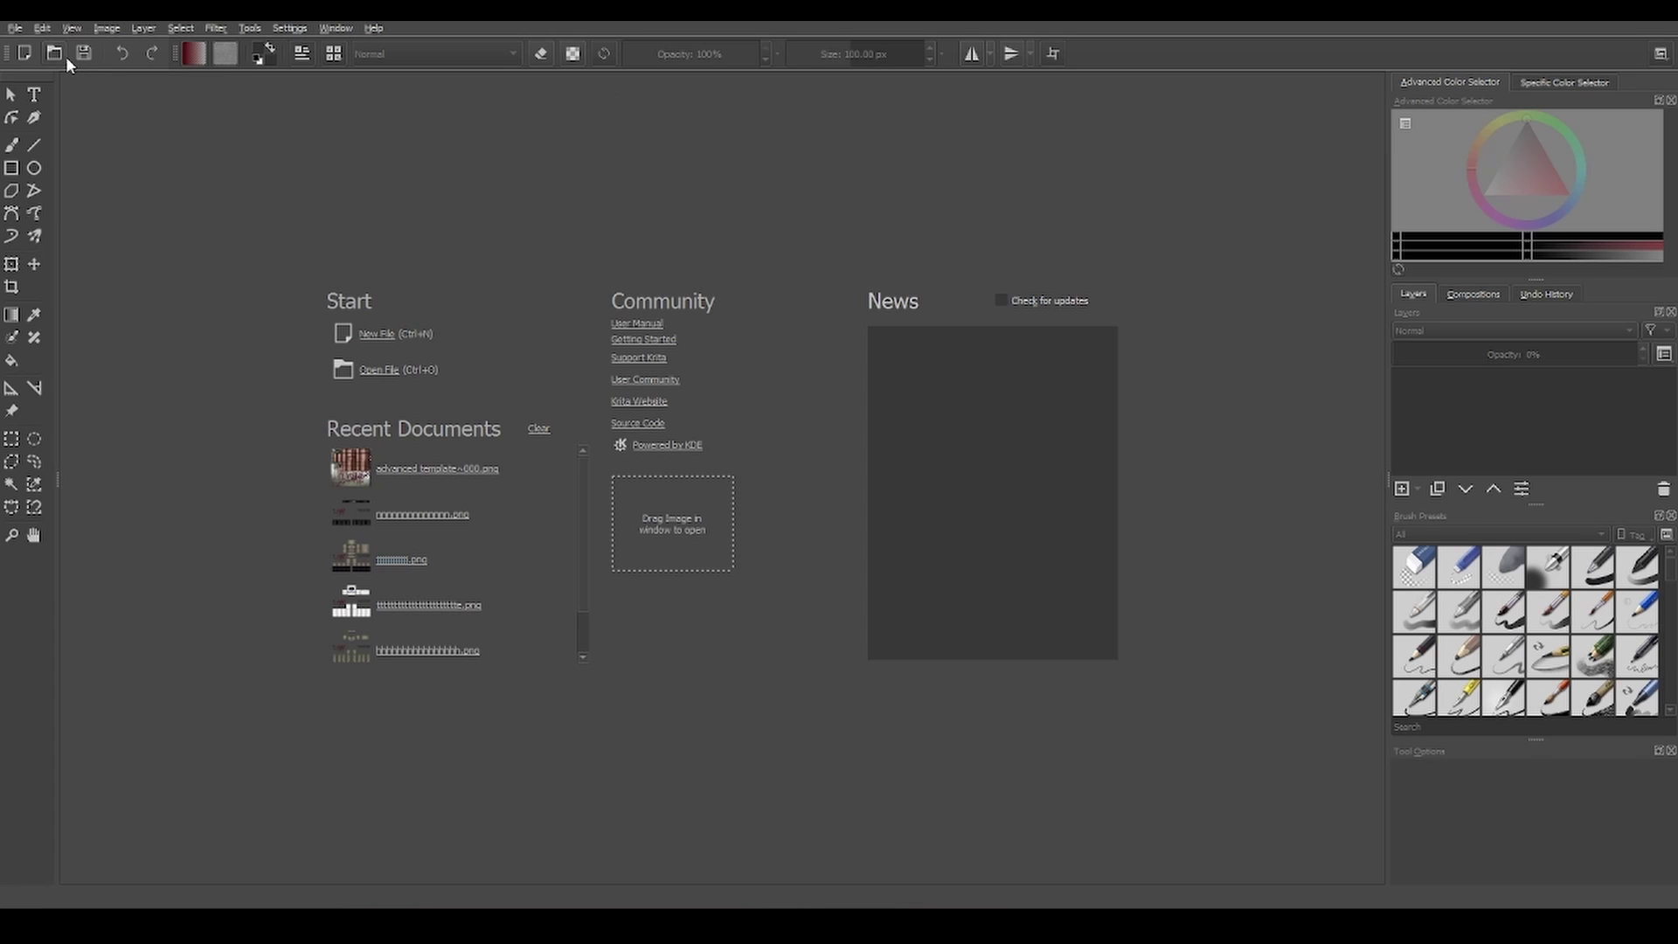
- Open the image advanced template~000.png from the templates folder
{"action": "left_click", "coordinate": [363, 370]}
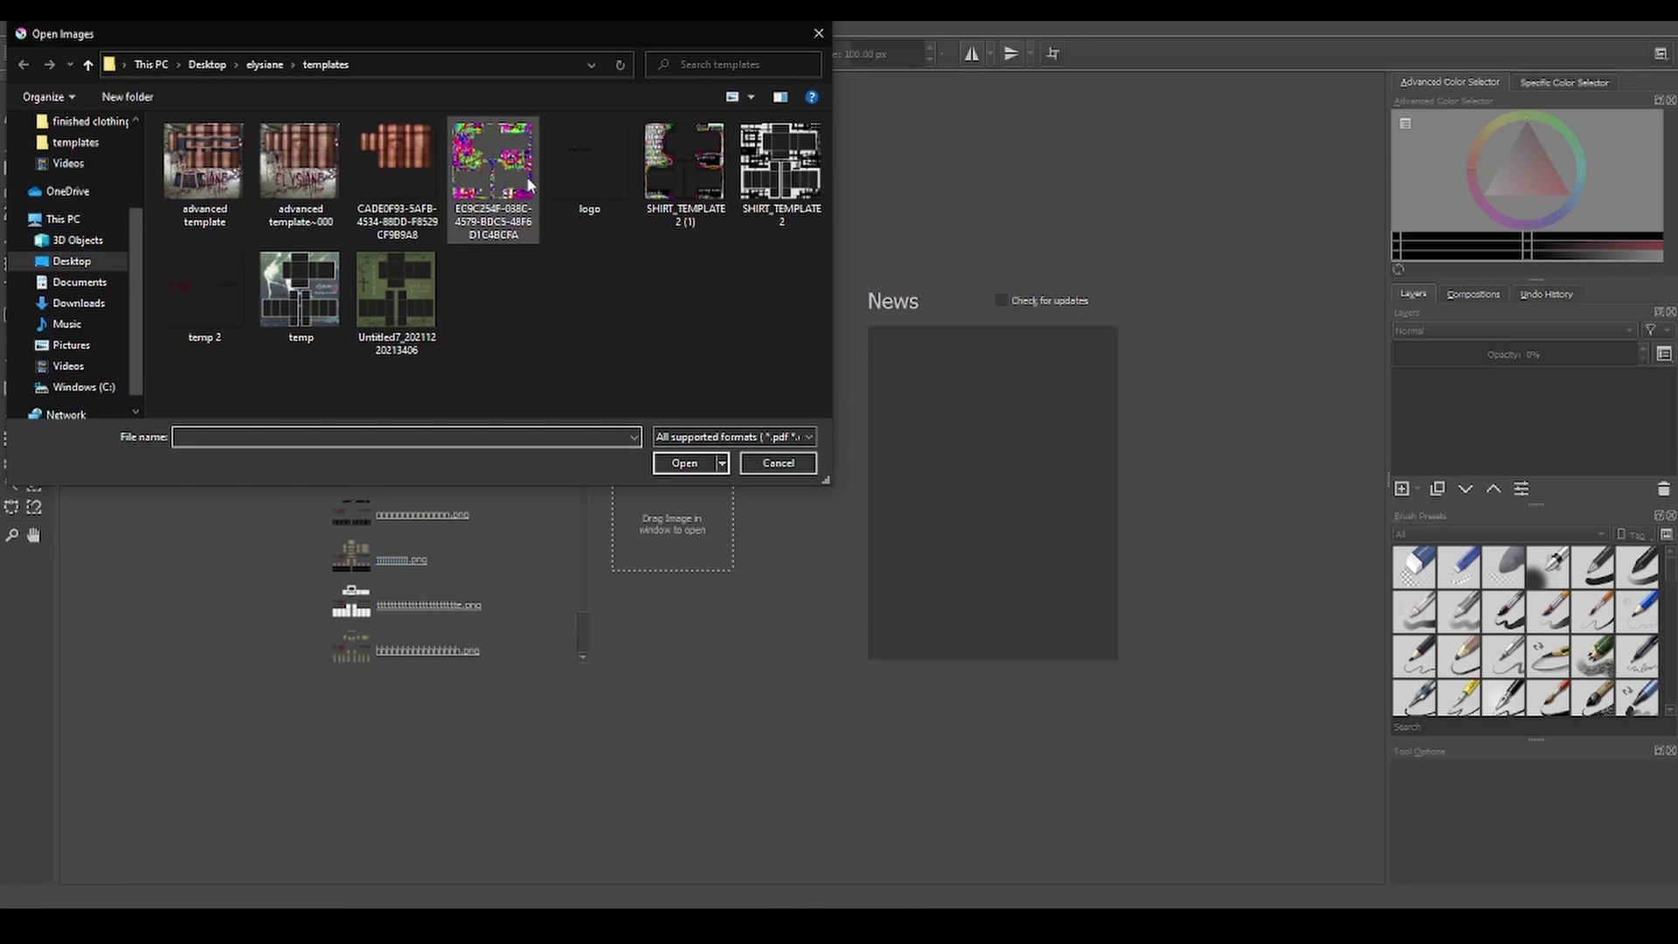
{"action": "left_click", "coordinate": [303, 166]}
{"action": "left_click", "coordinate": [684, 463]}
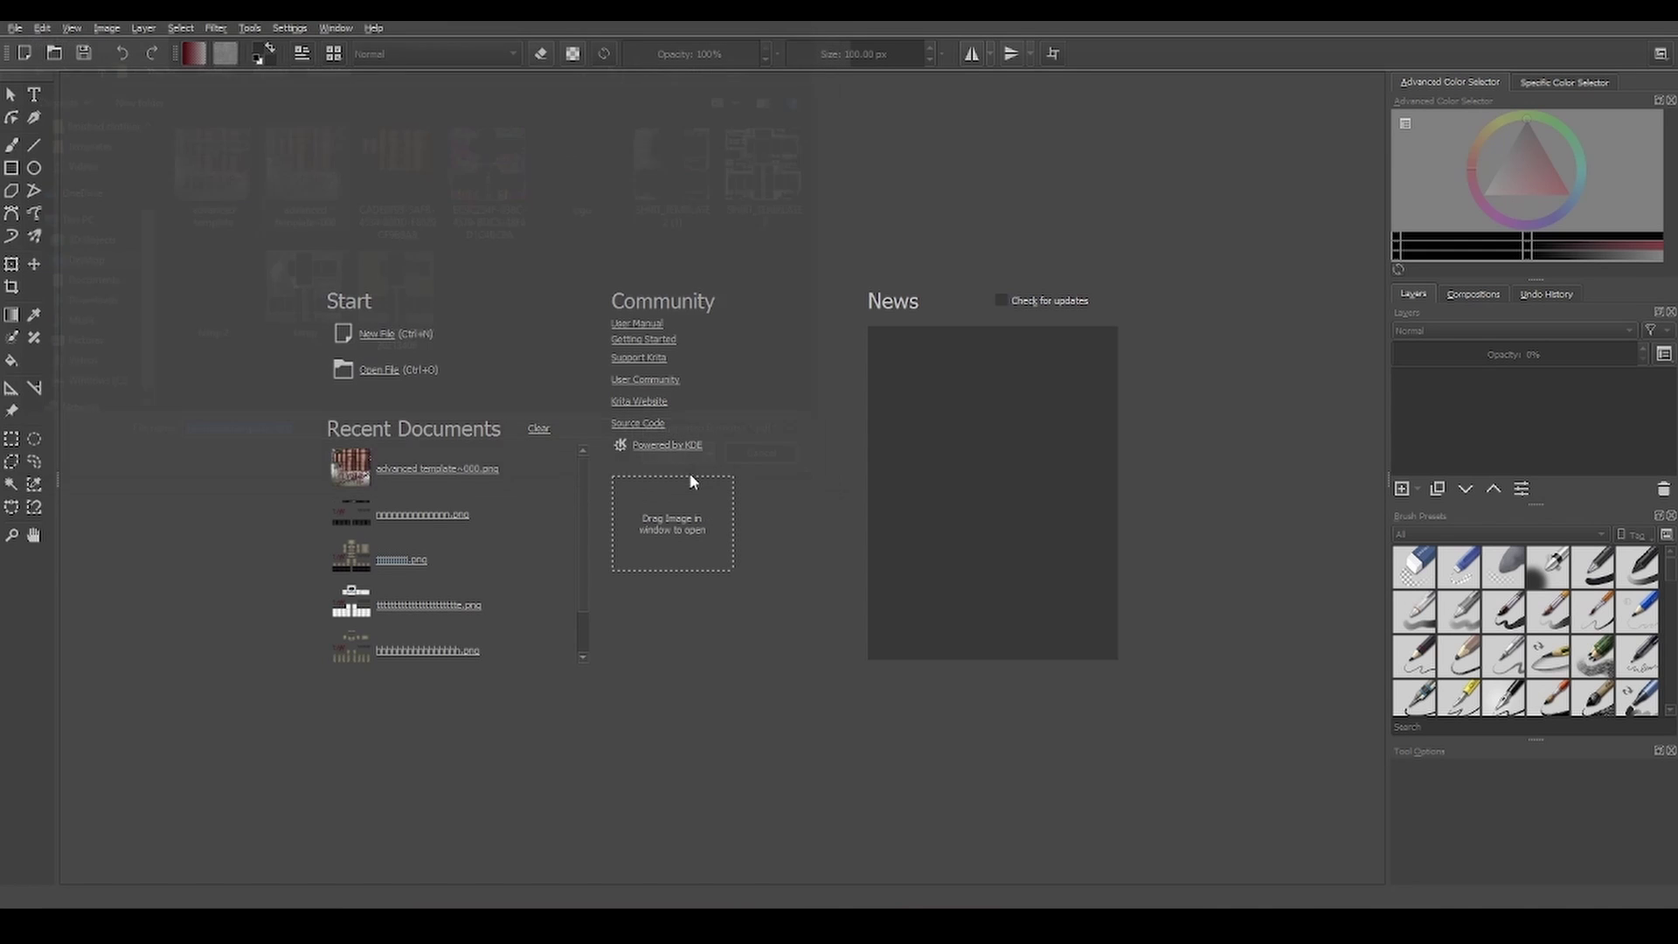
{"action": "scroll", "coordinate": [930, 320], "scroll_direction": "down", "scroll_amount": 2}
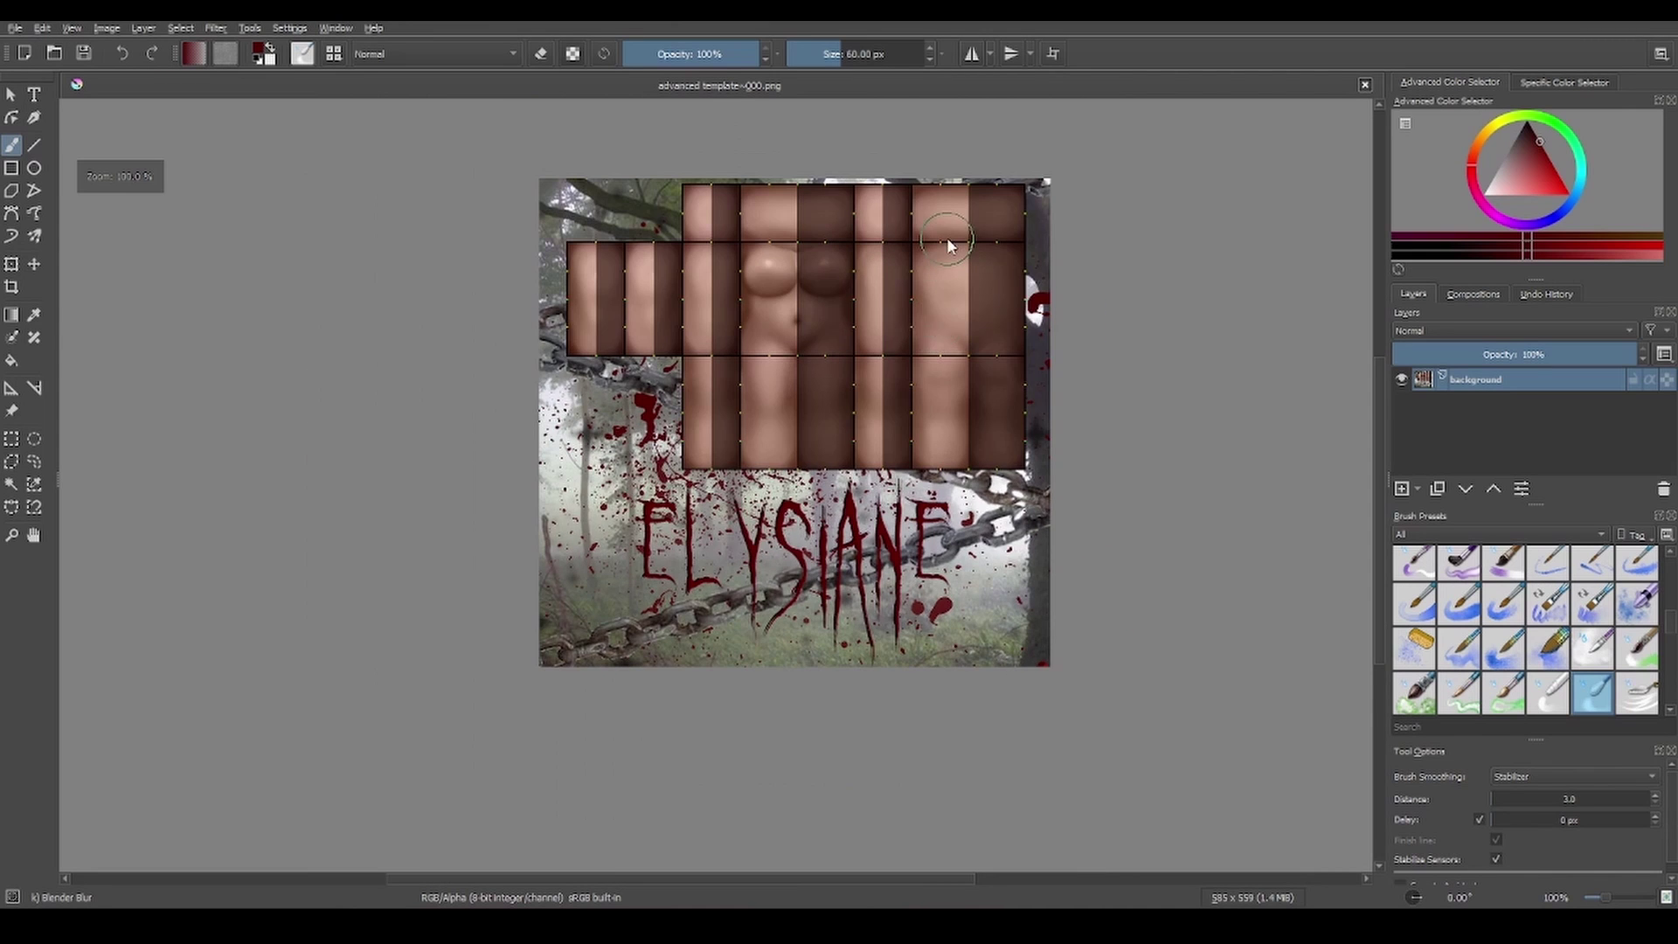
{"action": "scroll", "coordinate": [947, 245], "scroll_direction": "up", "scroll_amount": 1}
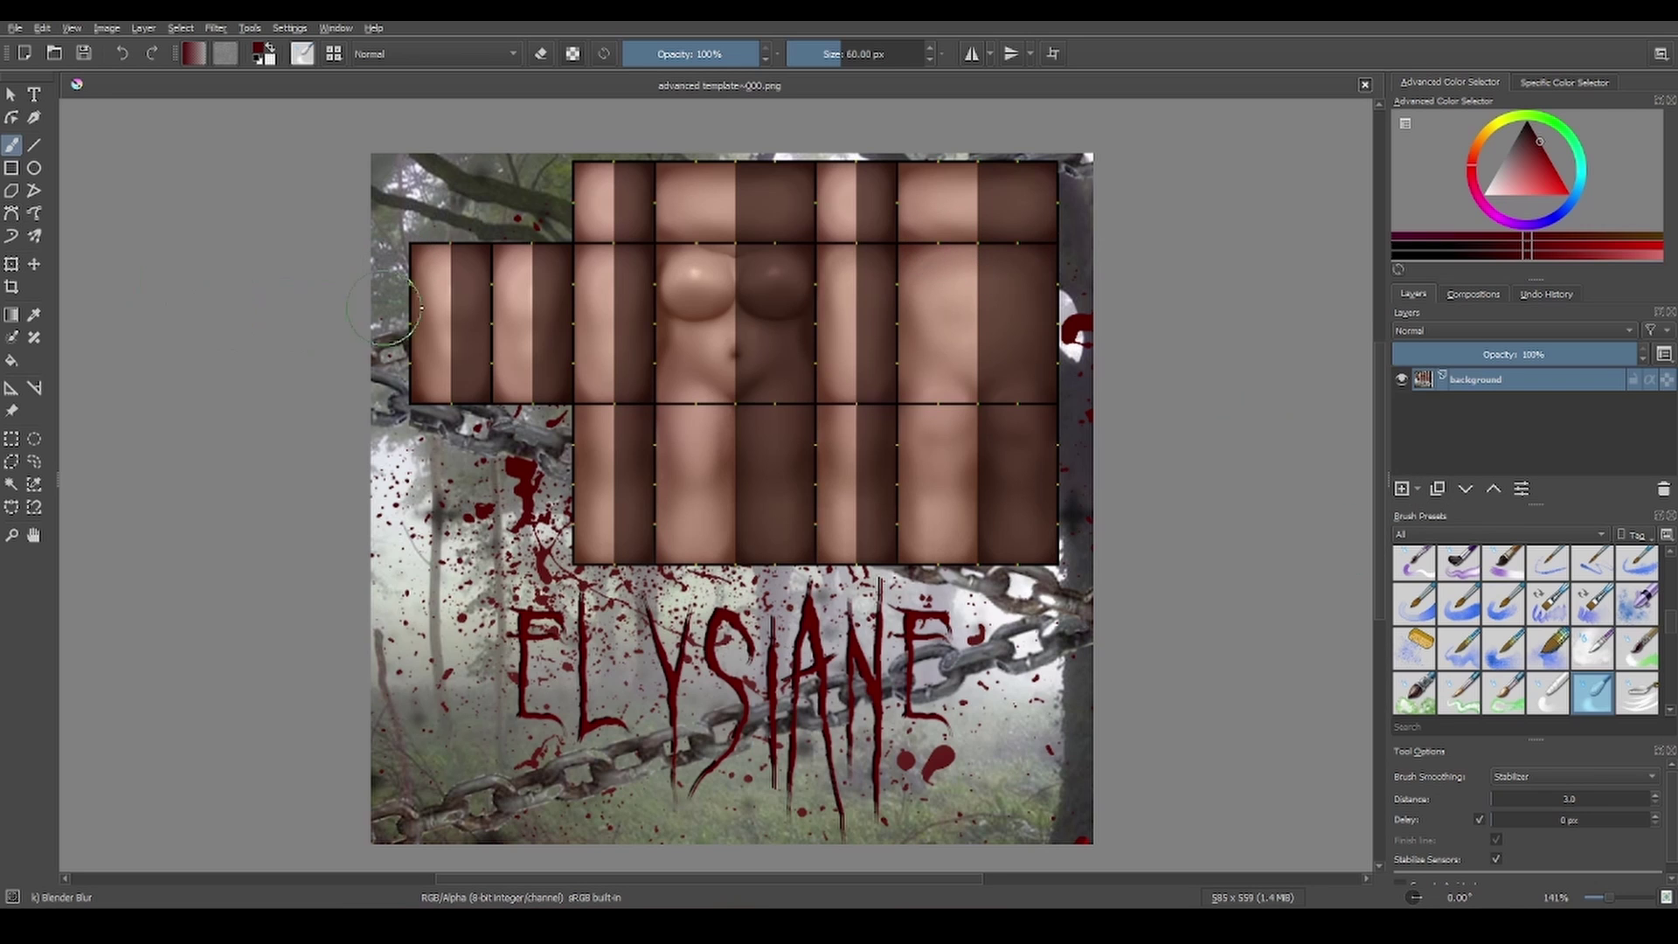
- Undo the blending stroke, switch to the Basic-1 brush and paint a dark red zigzag across the template on the background layer
{"action": "mouse_move", "coordinate": [668, 311]}
{"action": "left_mouse_down"}
{"action": "mouse_move", "coordinate": [807, 462]}
{"action": "mouse_move", "coordinate": [753, 537]}
{"action": "left_mouse_up"}
{"action": "key", "text": "ctrl+z"}
{"action": "scroll", "coordinate": [1566, 651], "scroll_direction": "up", "scroll_amount": 3}
{"action": "left_click", "coordinate": [1592, 567]}
{"action": "mouse_move", "coordinate": [704, 297]}
{"action": "left_mouse_down"}
{"action": "mouse_move", "coordinate": [551, 350]}
{"action": "mouse_move", "coordinate": [902, 551]}
{"action": "left_mouse_up"}
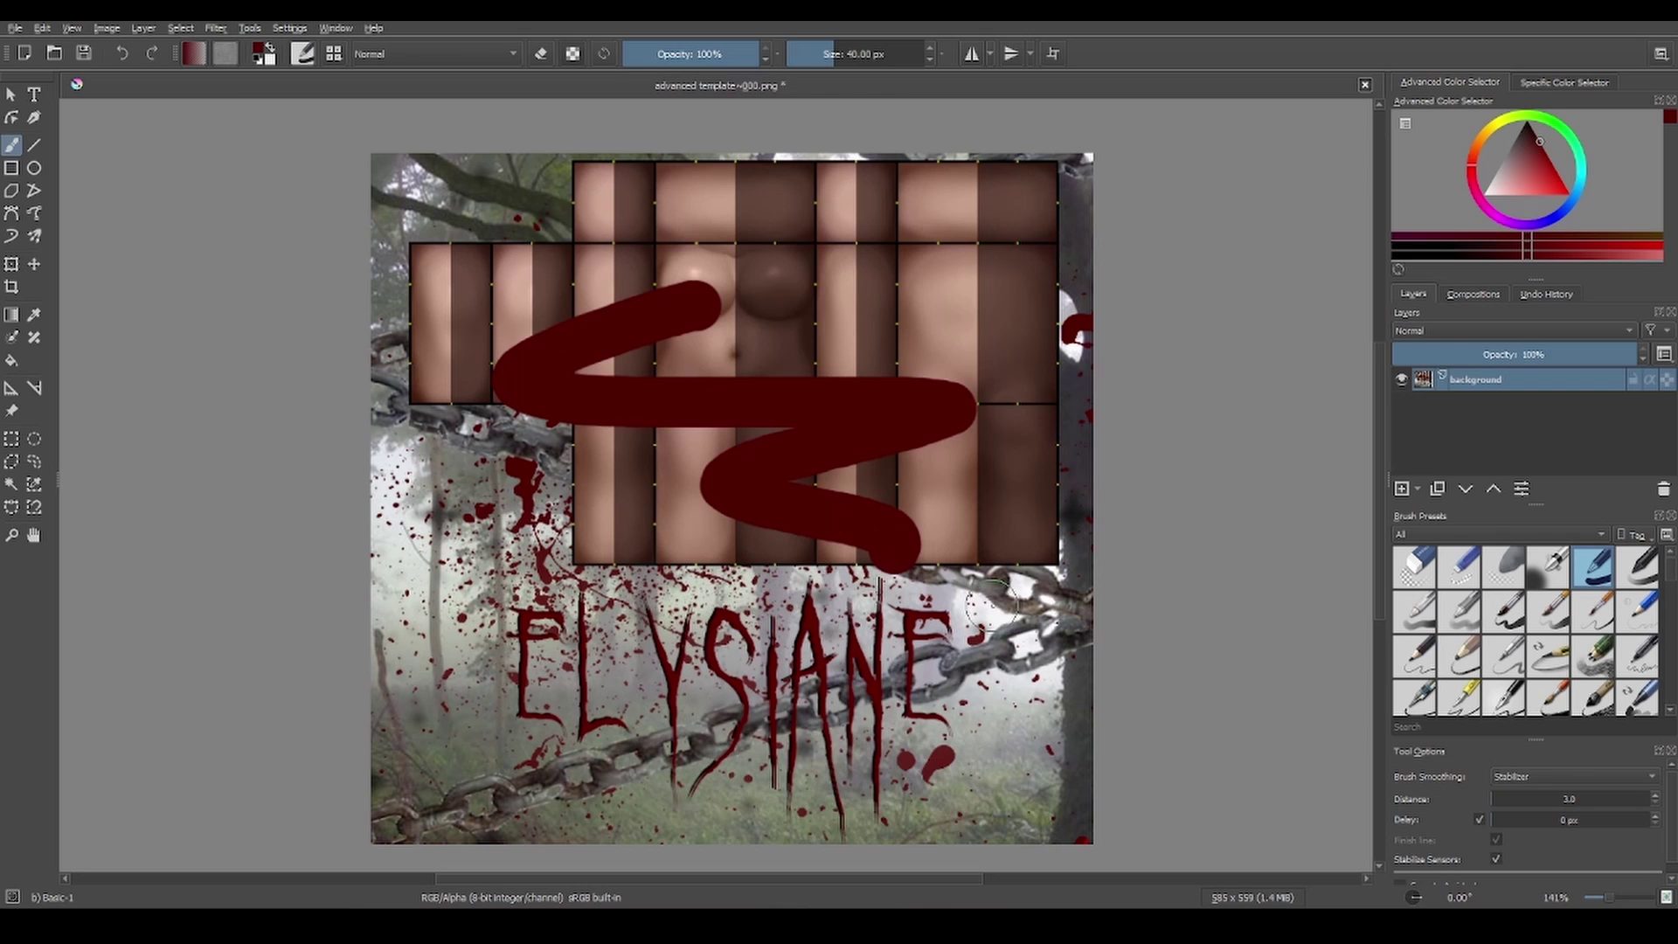
- Try moving the painted background layer, then undo the move and the zigzag stroke
{"action": "left_click", "coordinate": [34, 264]}
{"action": "left_click_drag", "start_coordinate": [778, 325], "coordinate": [1093, 391]}
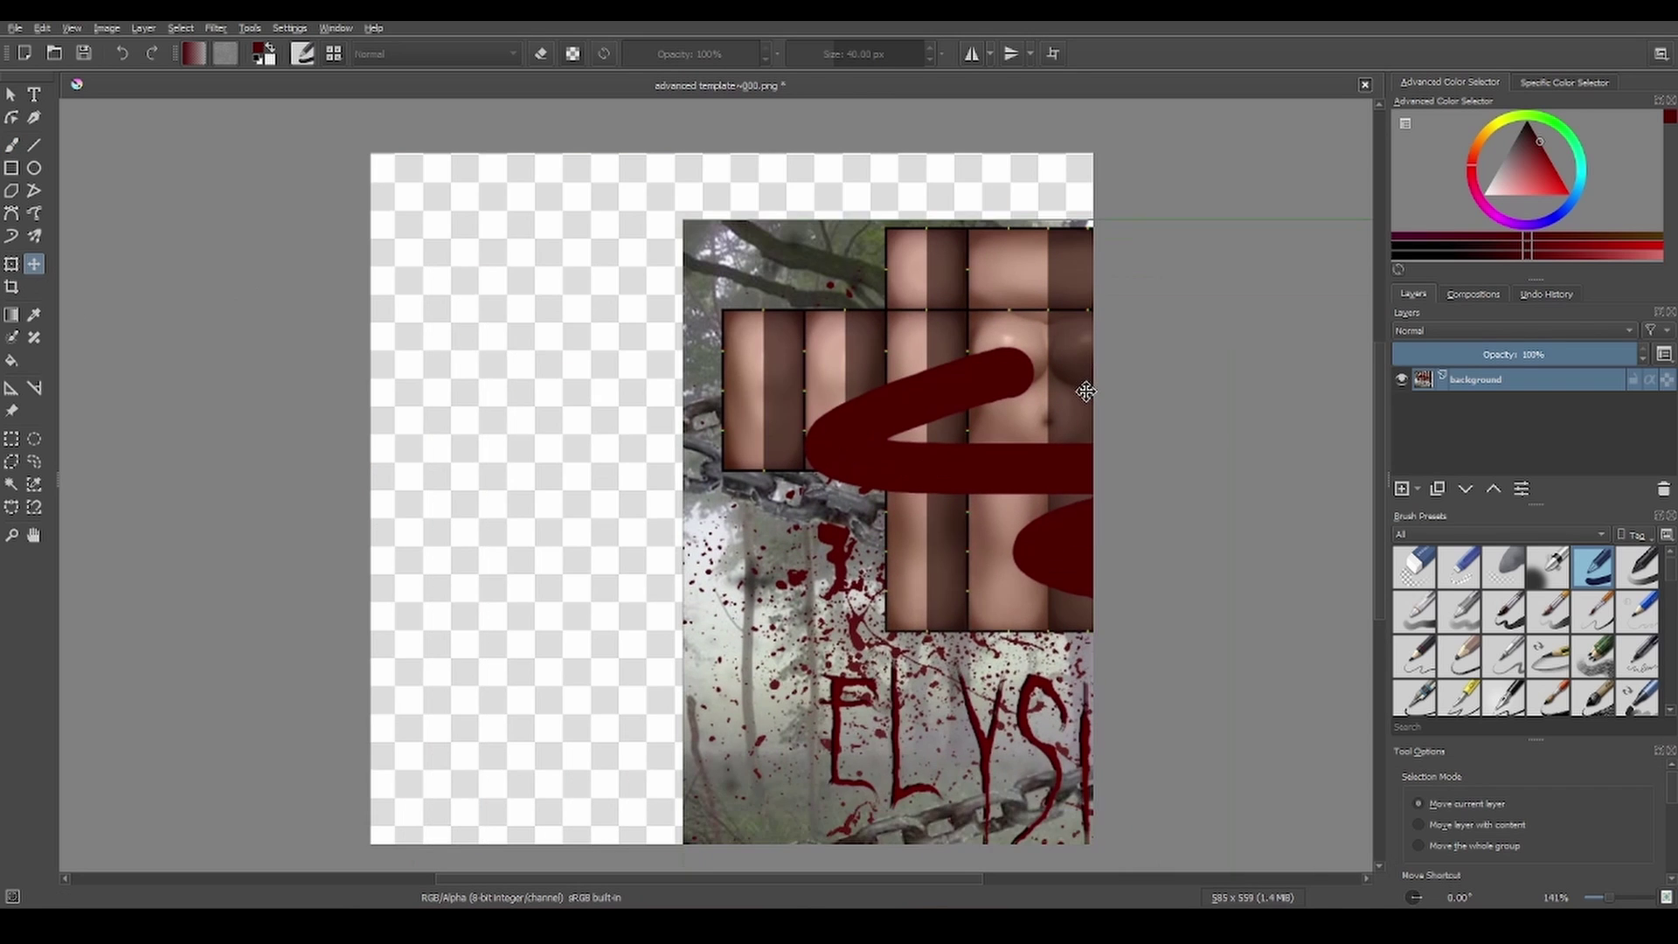
{"action": "key", "text": "ctrl+z"}
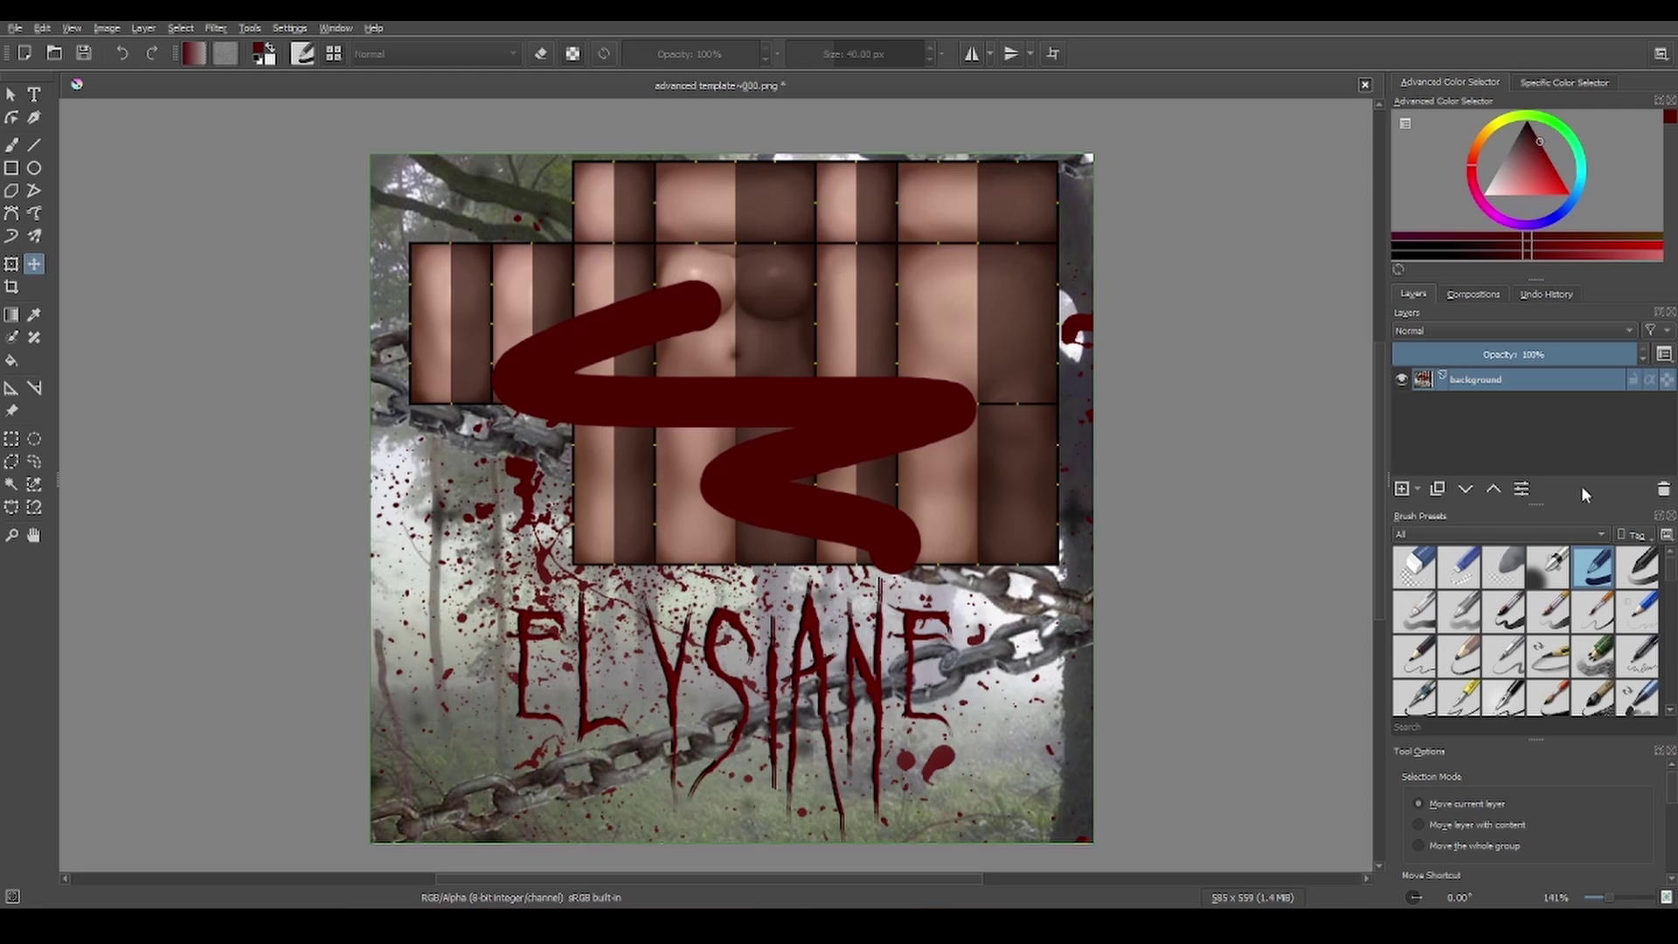
{"action": "key", "text": "ctrl+z"}
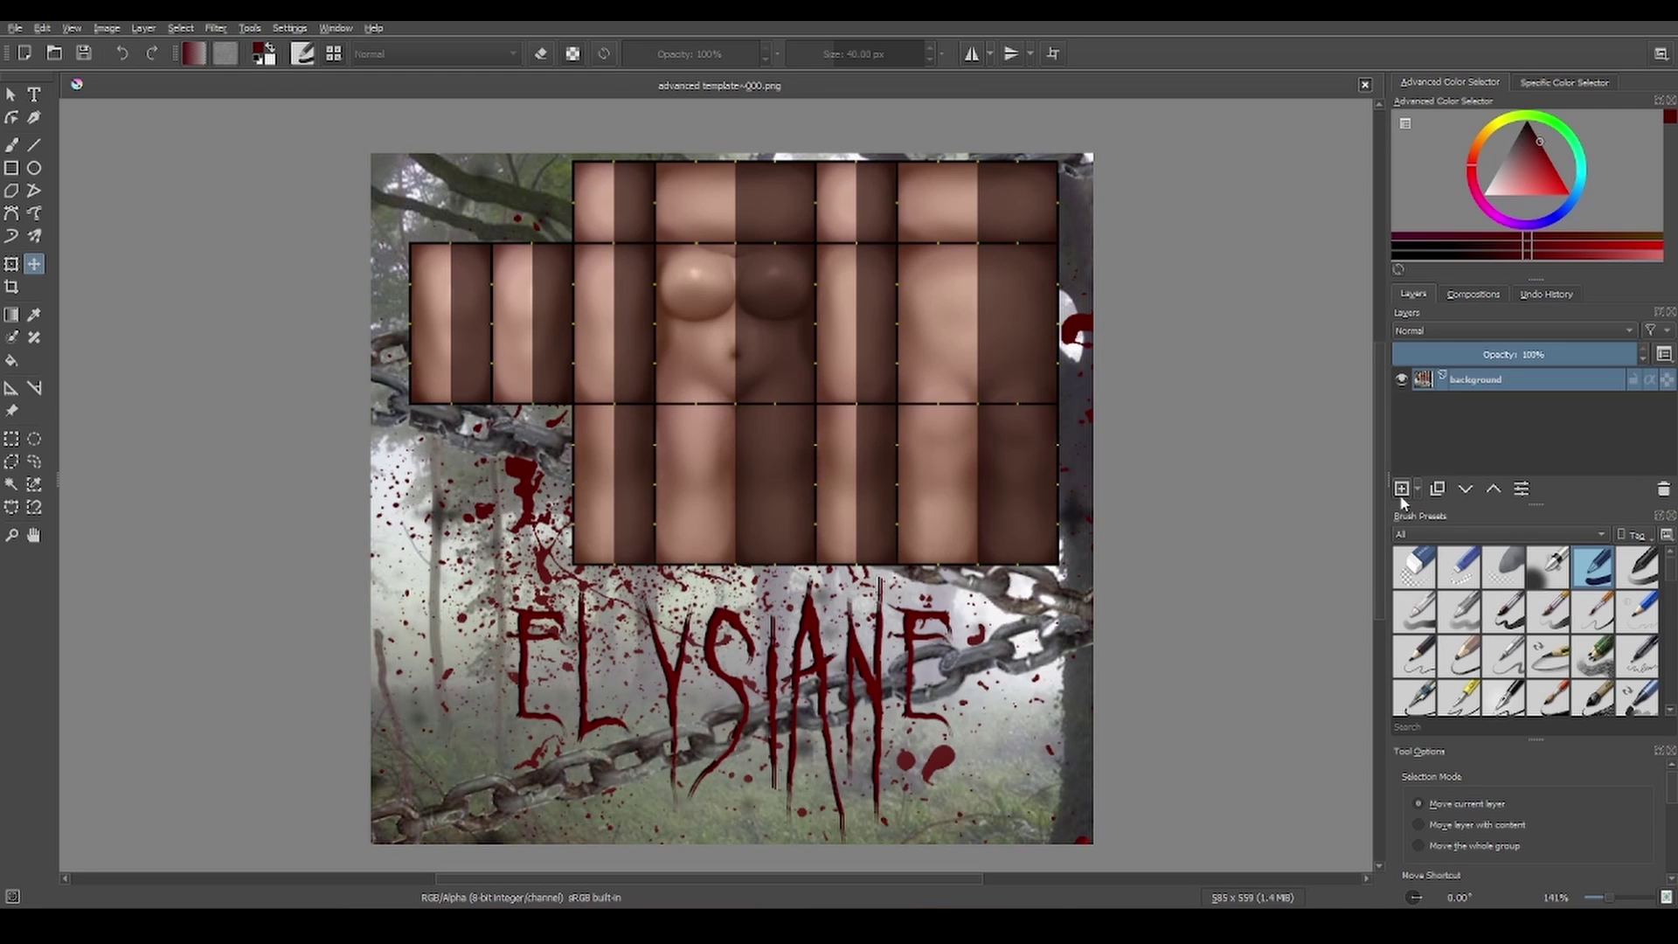
- Add a paint layer, paint a dark red test stroke on it, move the stroke separately from the template and delete the layer
{"action": "left_click", "coordinate": [1400, 489]}
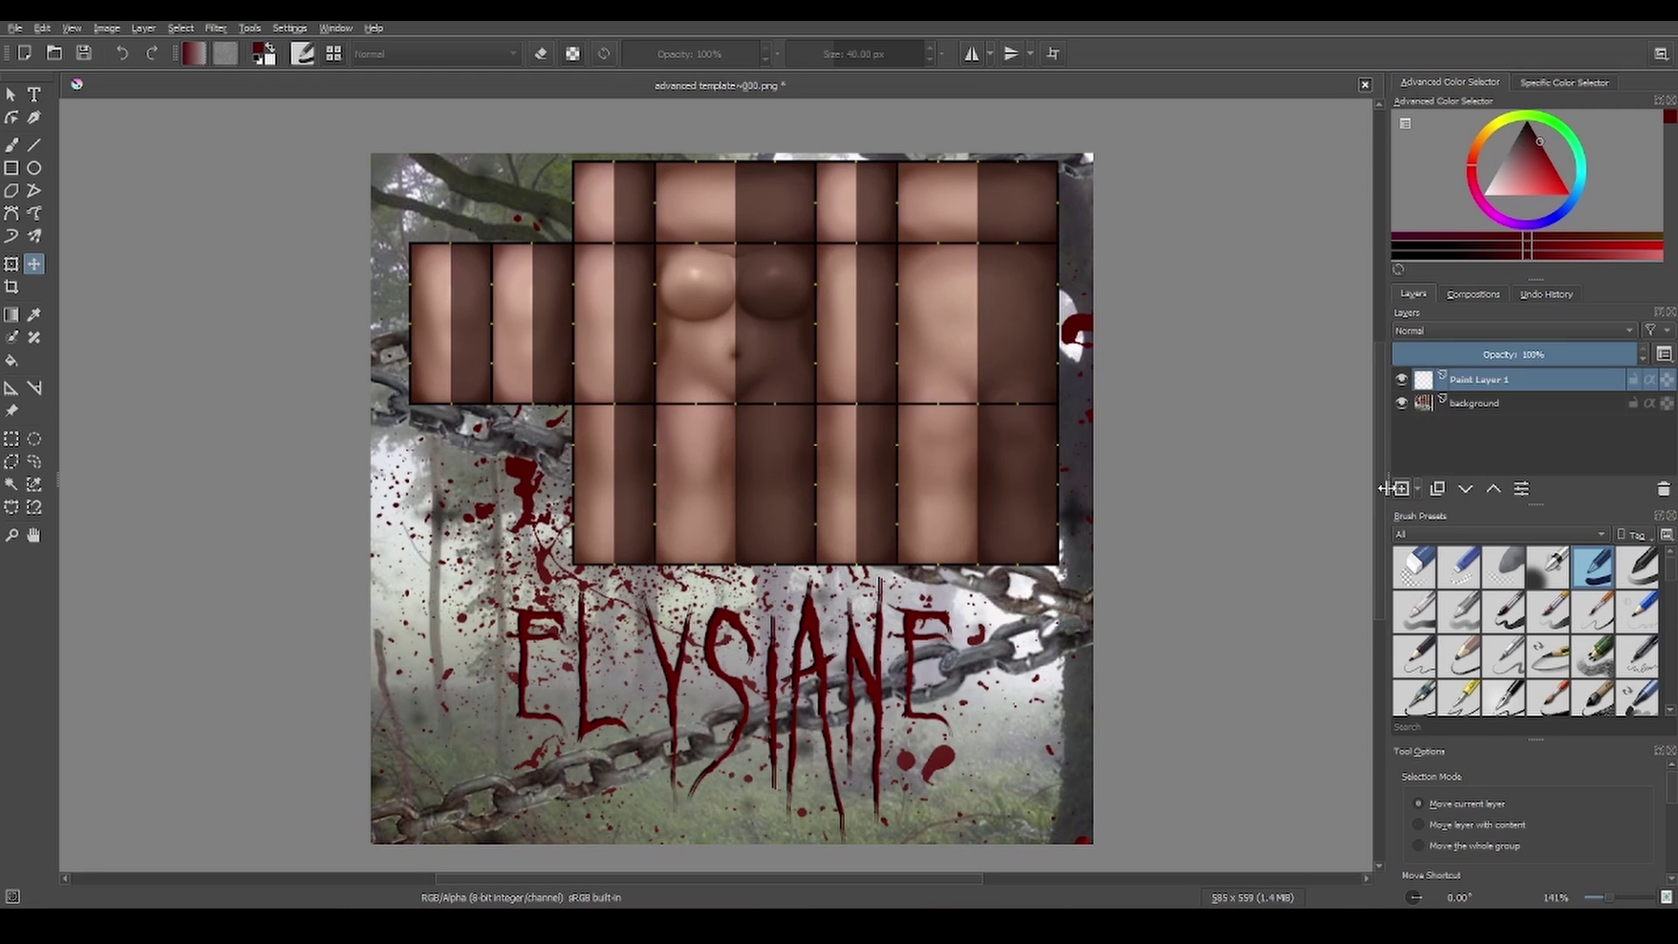
{"action": "key", "text": "b"}
{"action": "mouse_move", "coordinate": [978, 341]}
{"action": "left_mouse_down"}
{"action": "mouse_move", "coordinate": [952, 349]}
{"action": "mouse_move", "coordinate": [887, 564]}
{"action": "mouse_move", "coordinate": [798, 359]}
{"action": "mouse_move", "coordinate": [544, 555]}
{"action": "left_mouse_up"}
{"action": "key", "text": "t"}
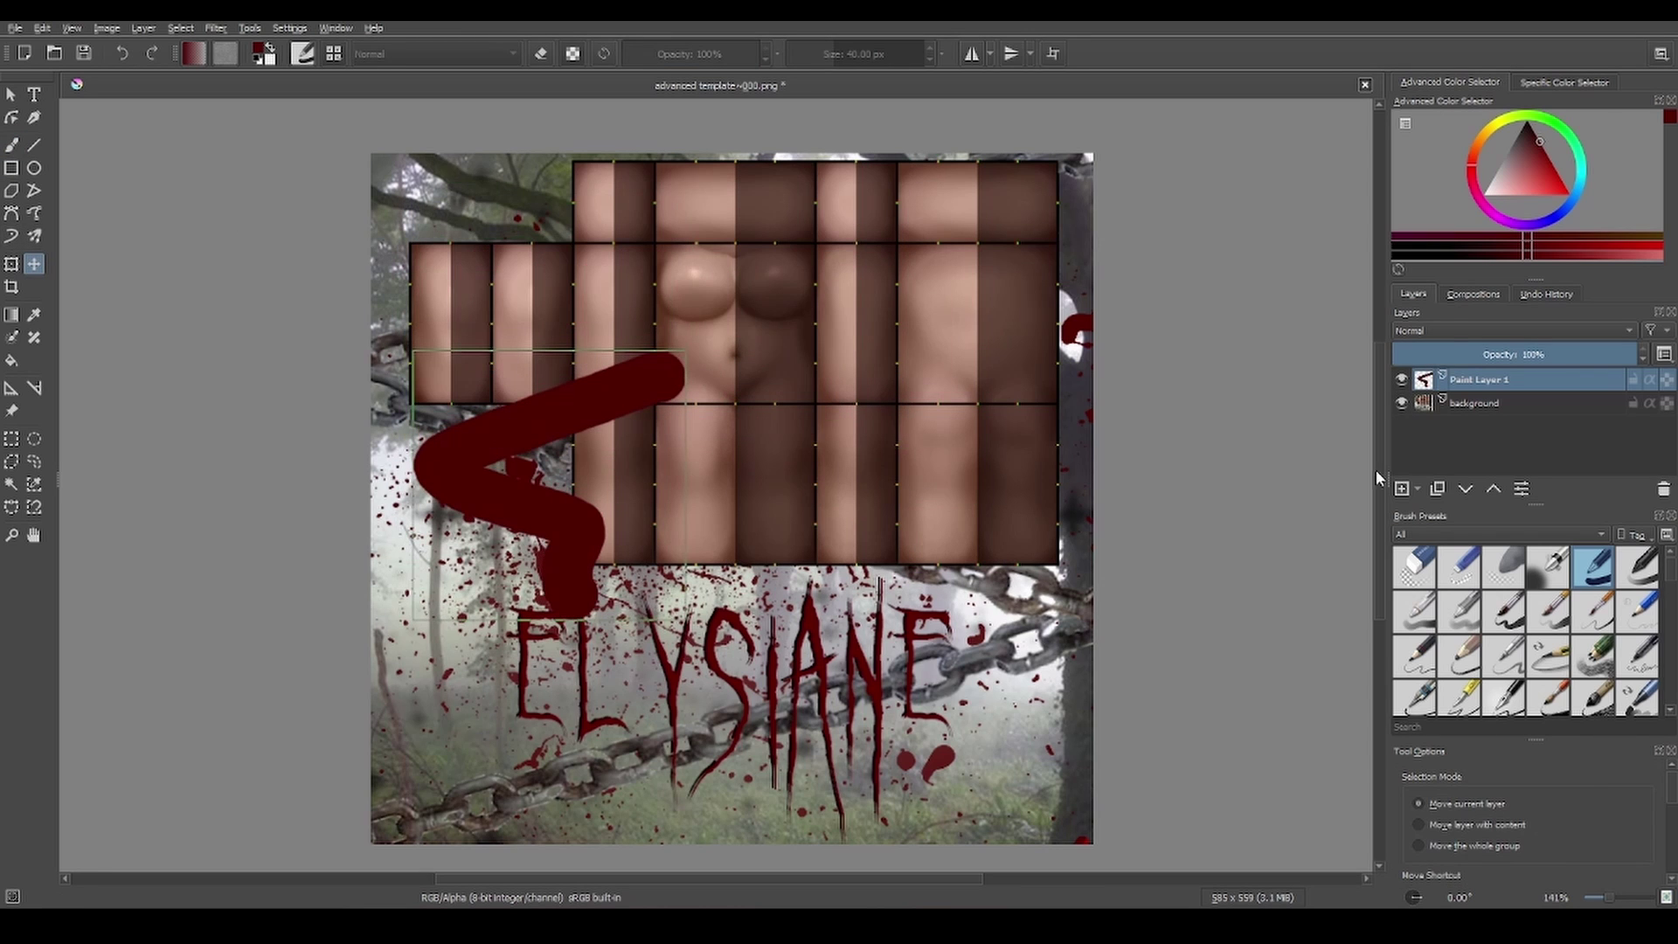
{"action": "left_click", "coordinate": [1665, 490]}
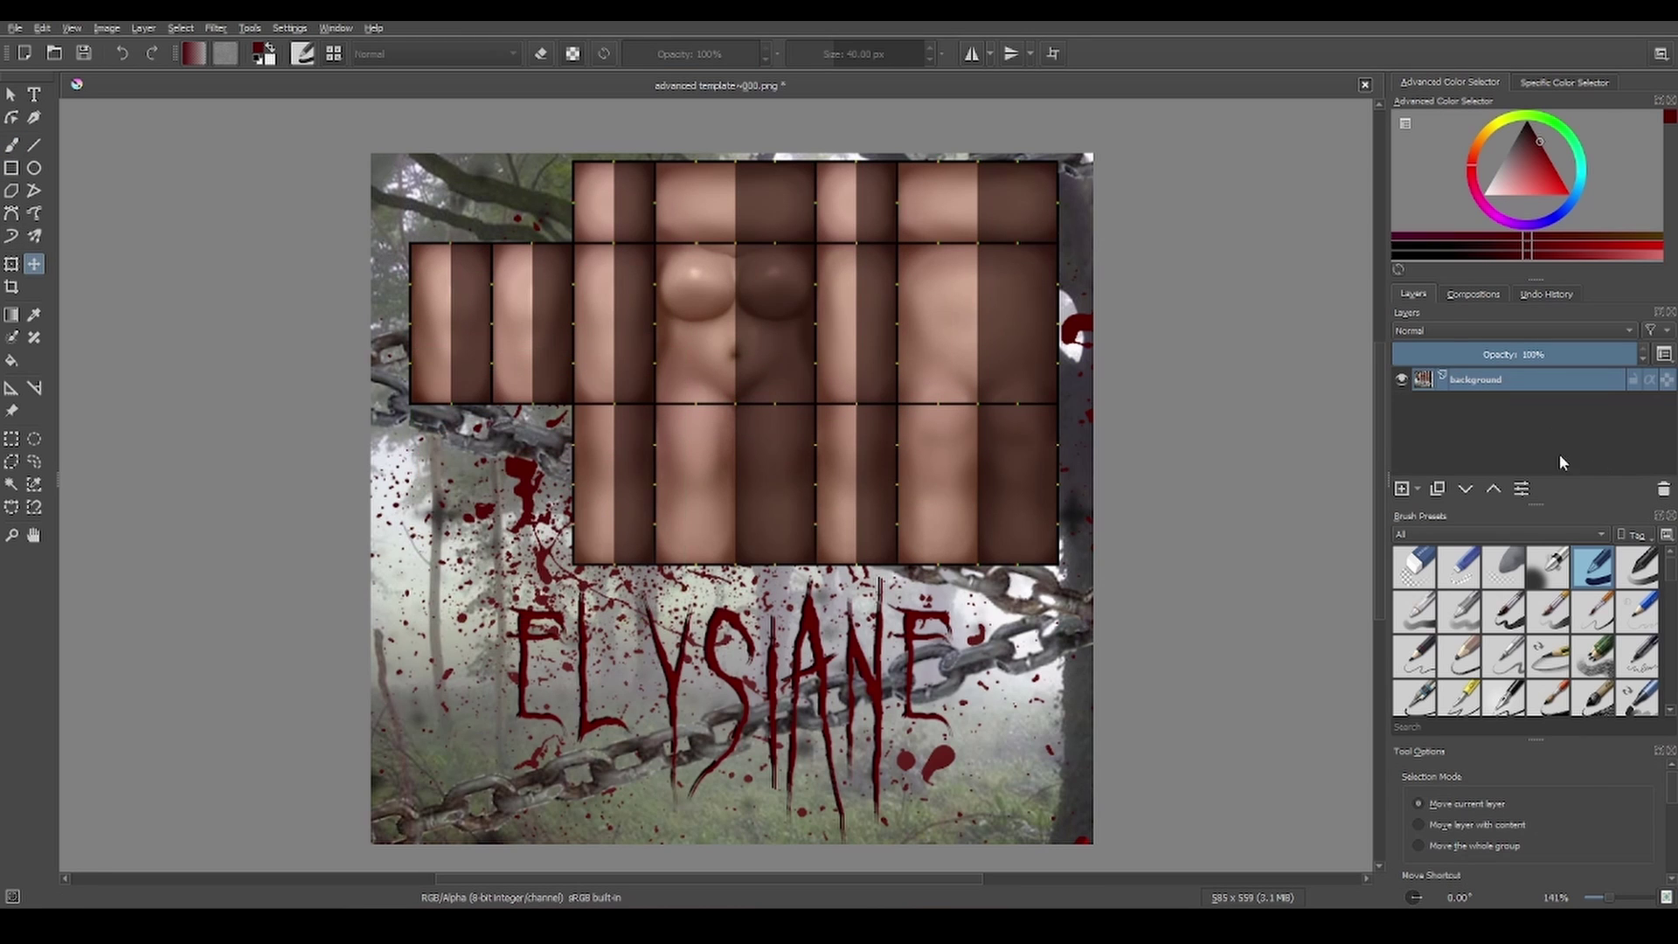
- Add an empty paint layer above the background
{"action": "left_click", "coordinate": [1401, 490]}
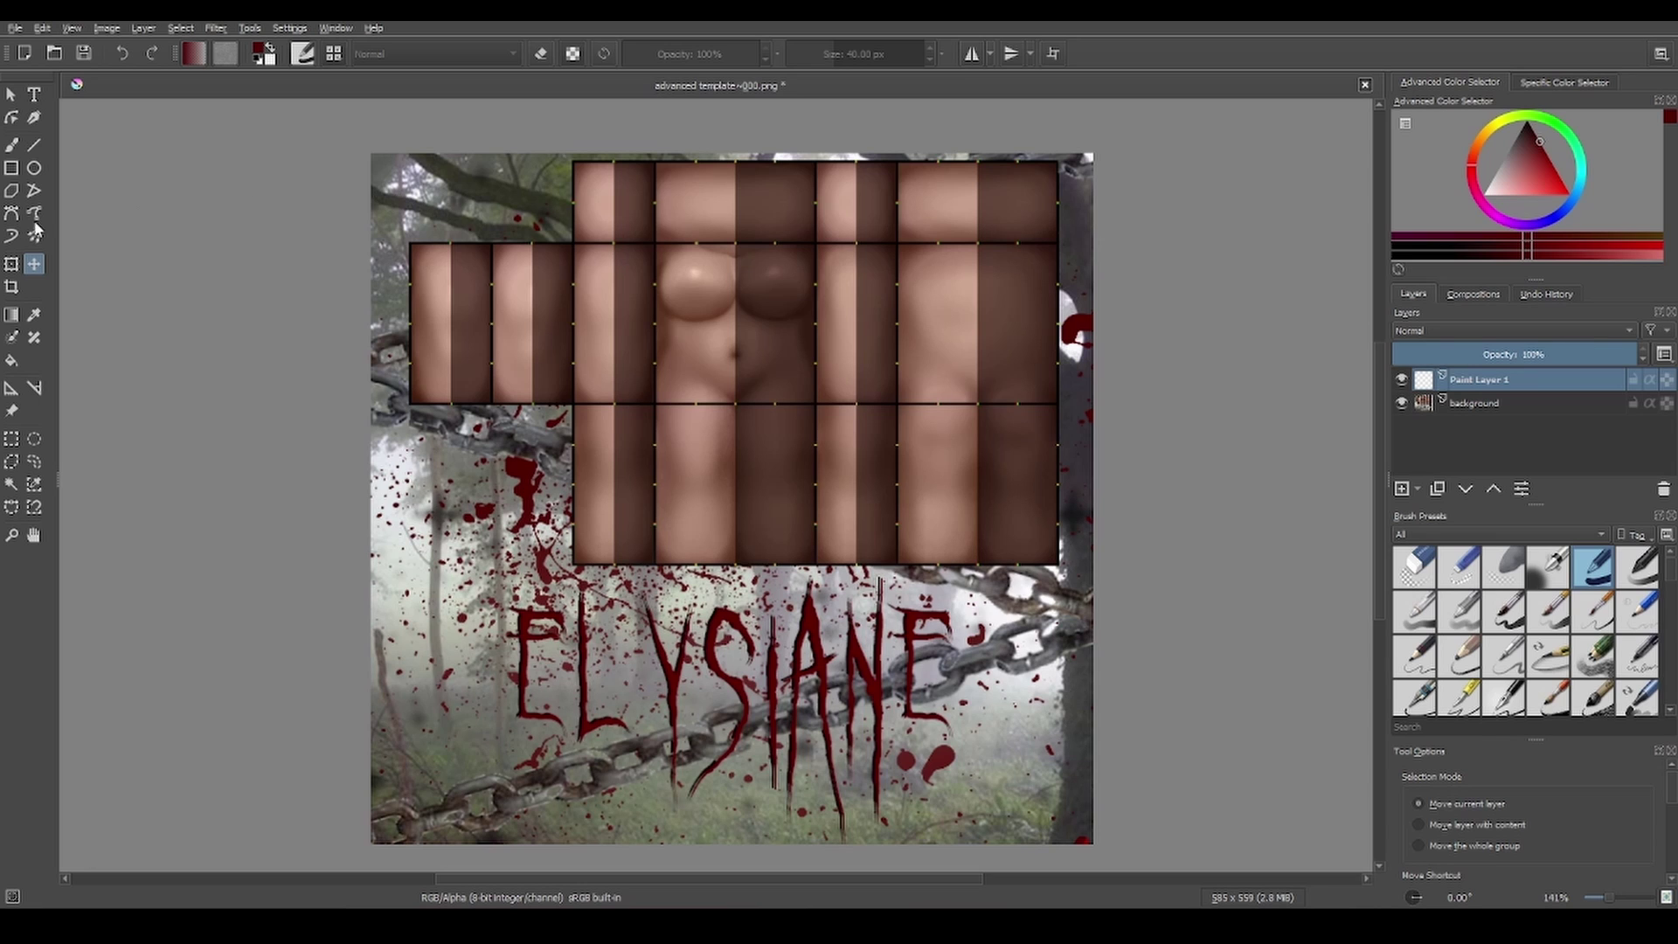
{"action": "left_click", "coordinate": [10, 94]}
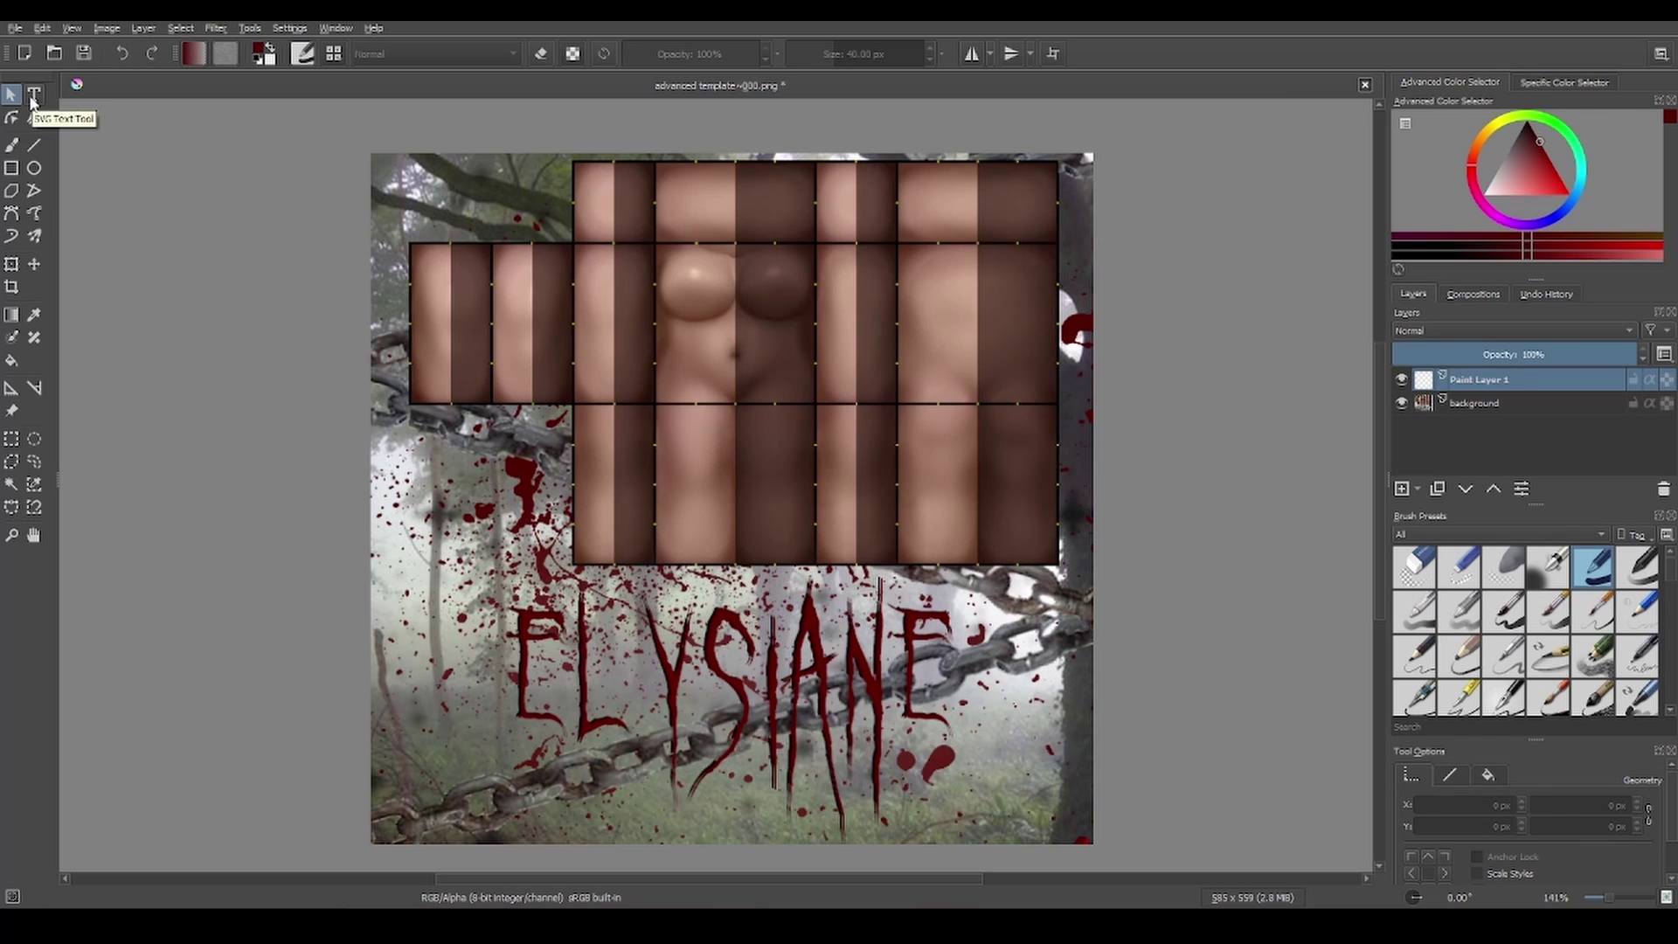
- Create a text box across the upper middle of the template and replace its placeholder with "elysiane"
{"action": "left_click", "coordinate": [33, 95]}
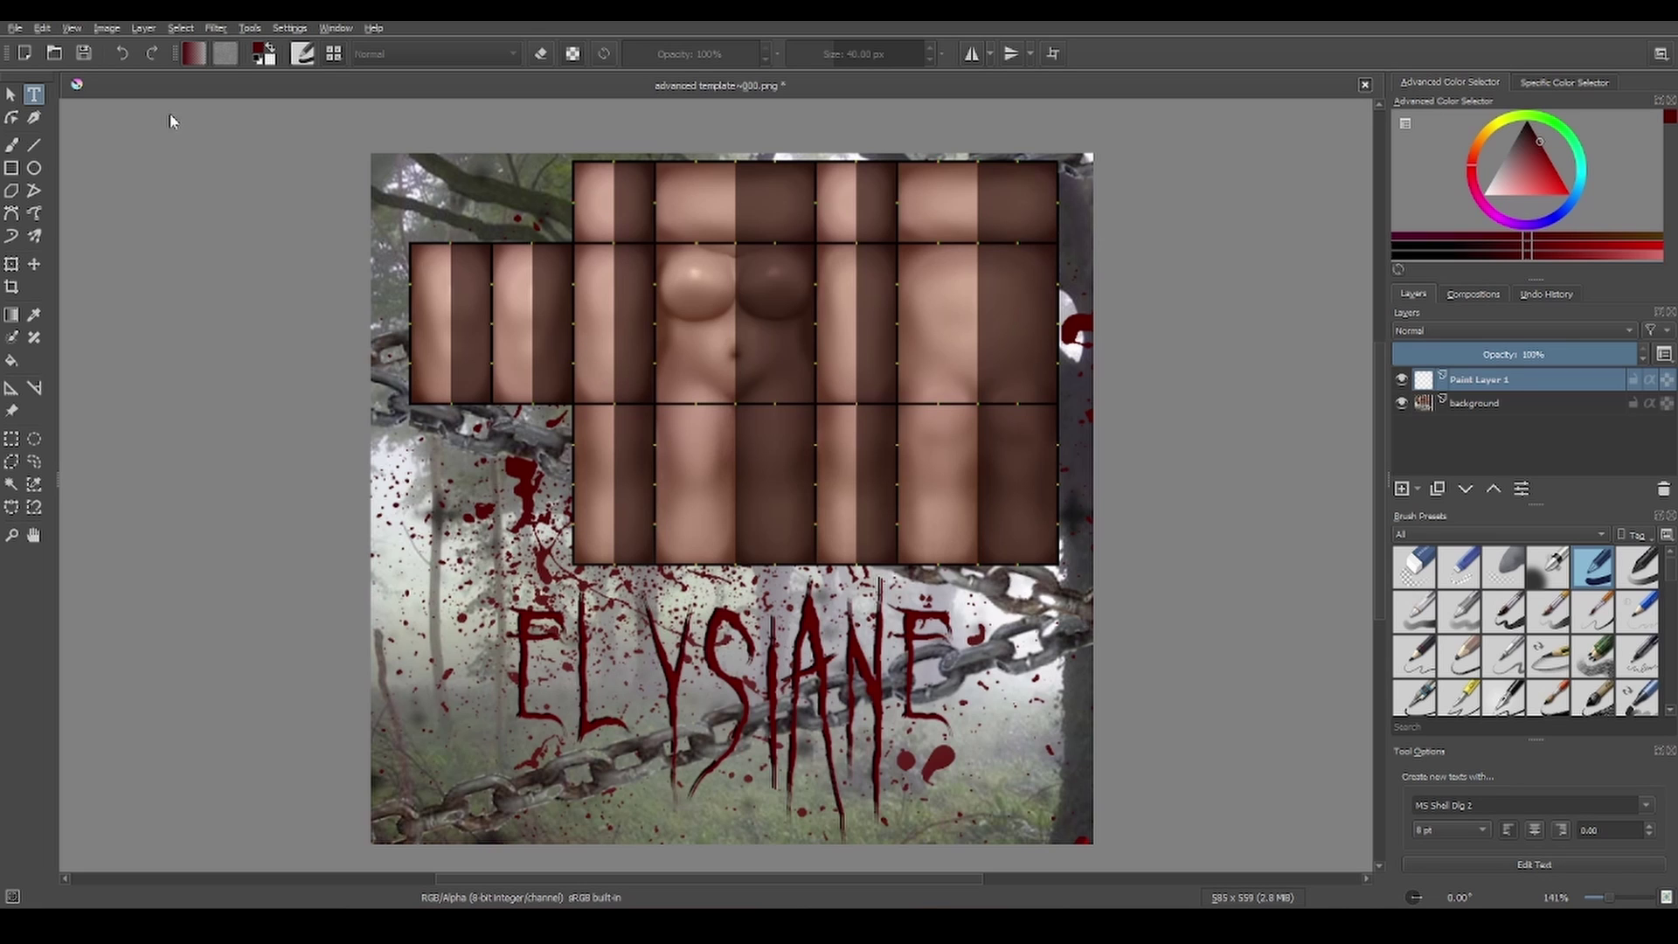
{"action": "left_click_drag", "start_coordinate": [509, 310], "coordinate": [983, 389]}
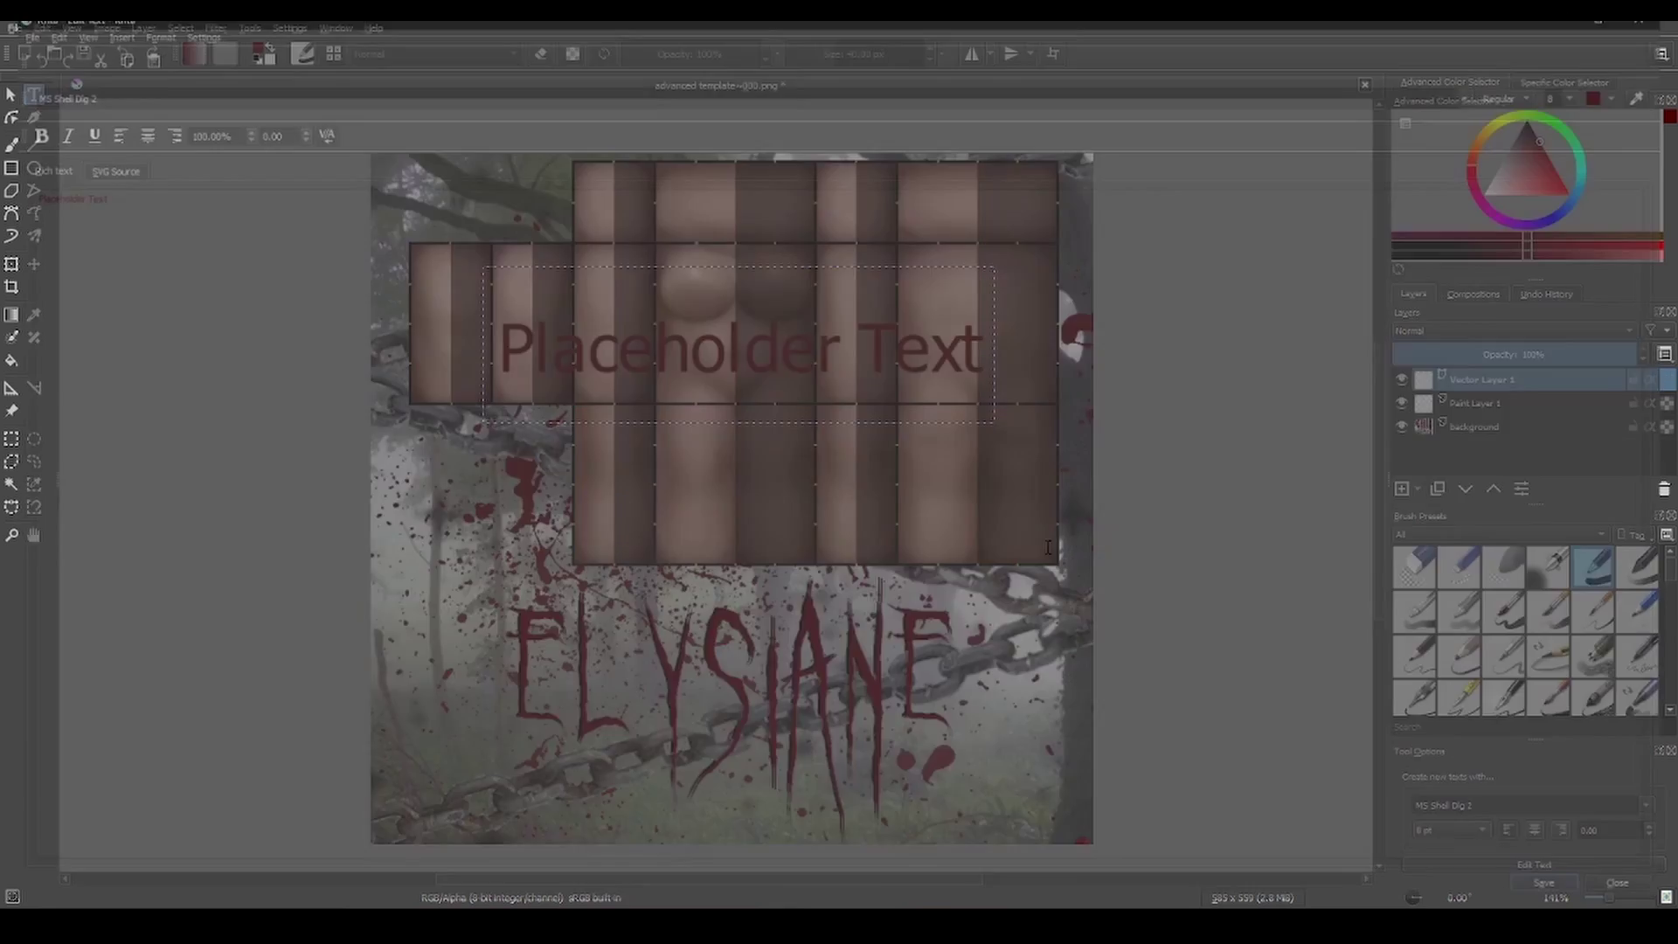
{"action": "key", "text": "BackSpace"}
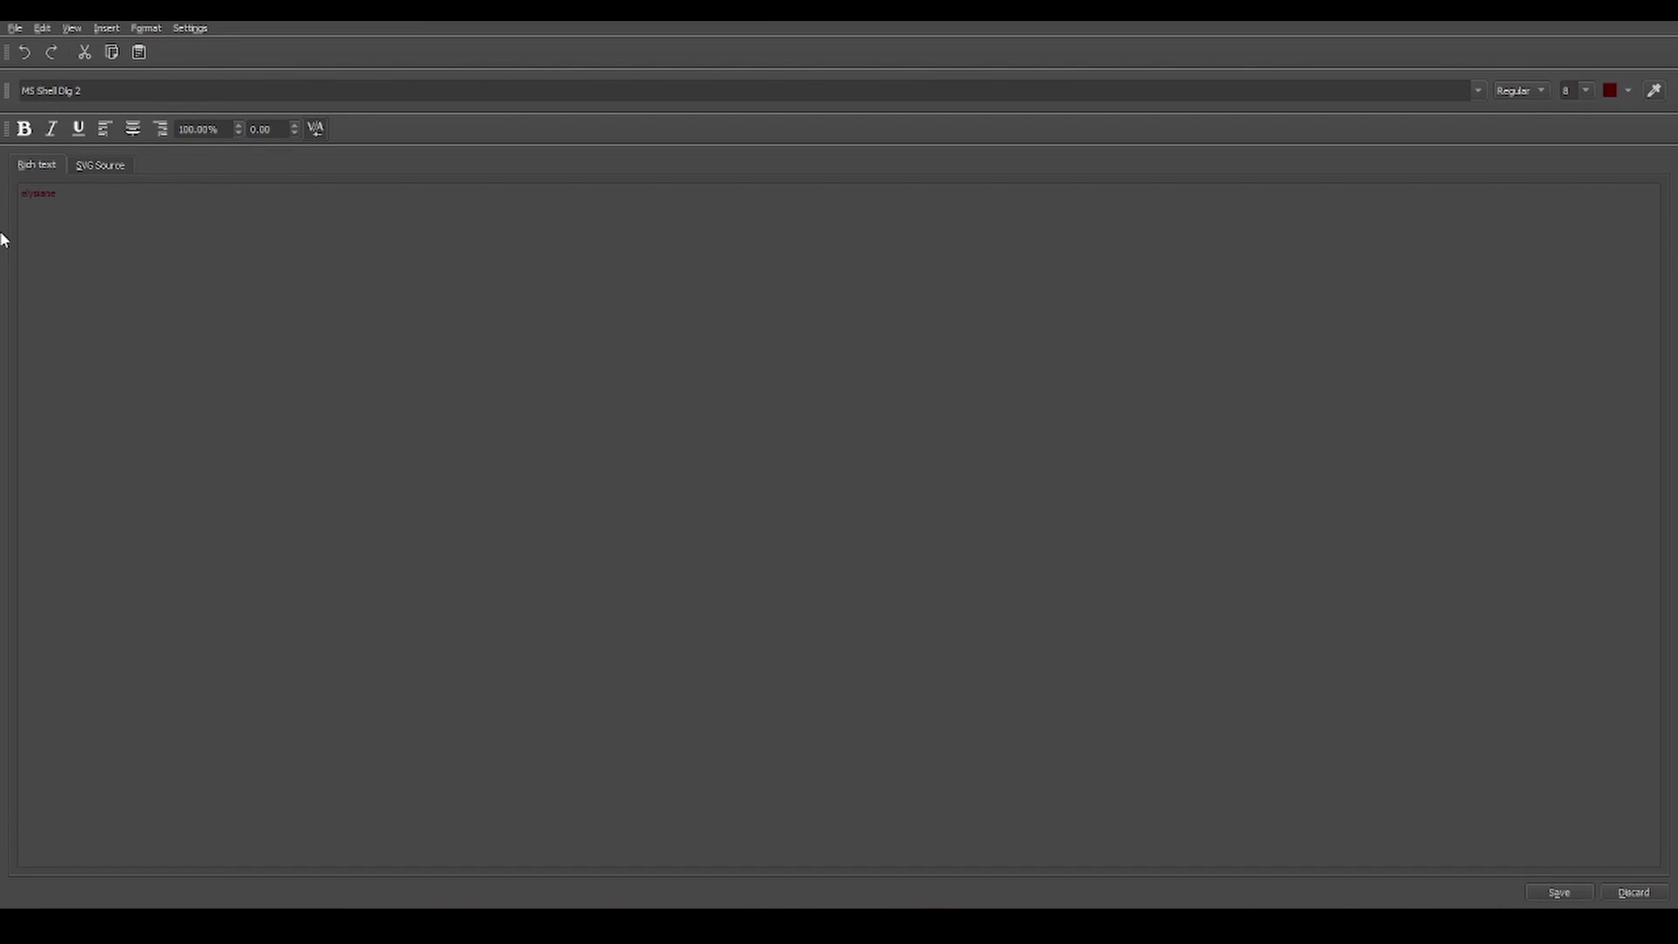
- Browse the font and weight choices and set the text's font size to 9
{"action": "left_click", "coordinate": [154, 92]}
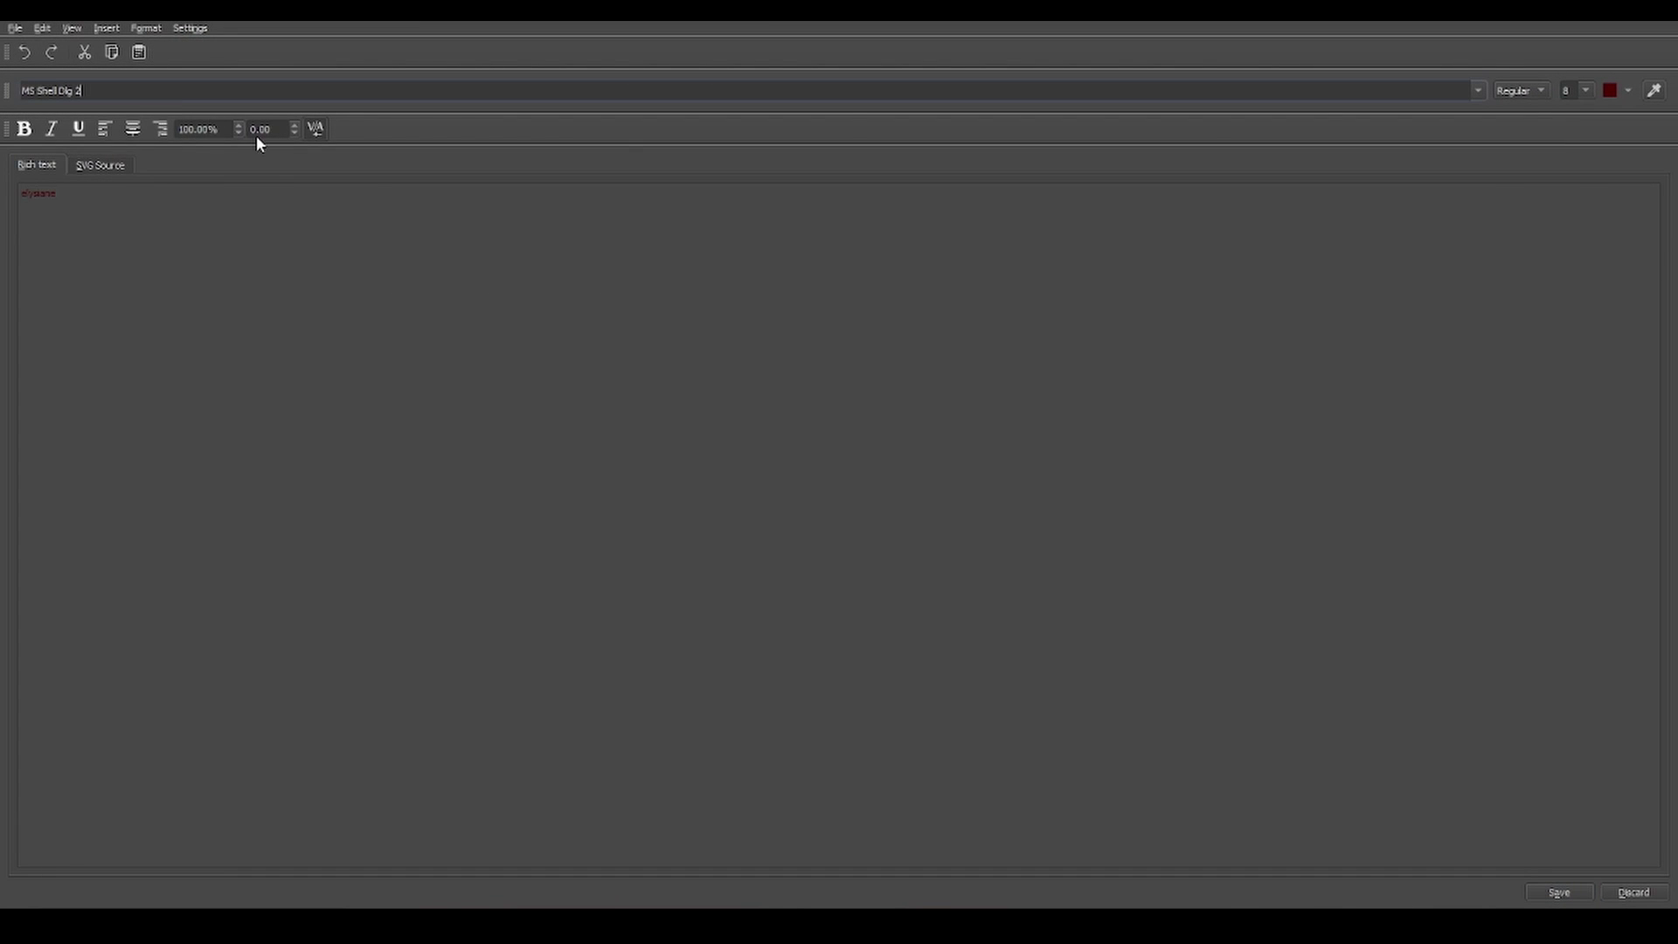
{"action": "left_click", "coordinate": [1476, 91]}
{"action": "scroll", "coordinate": [1285, 233], "scroll_direction": "down", "scroll_amount": 3}
{"action": "left_click", "coordinate": [1479, 90]}
{"action": "left_click", "coordinate": [1521, 90]}
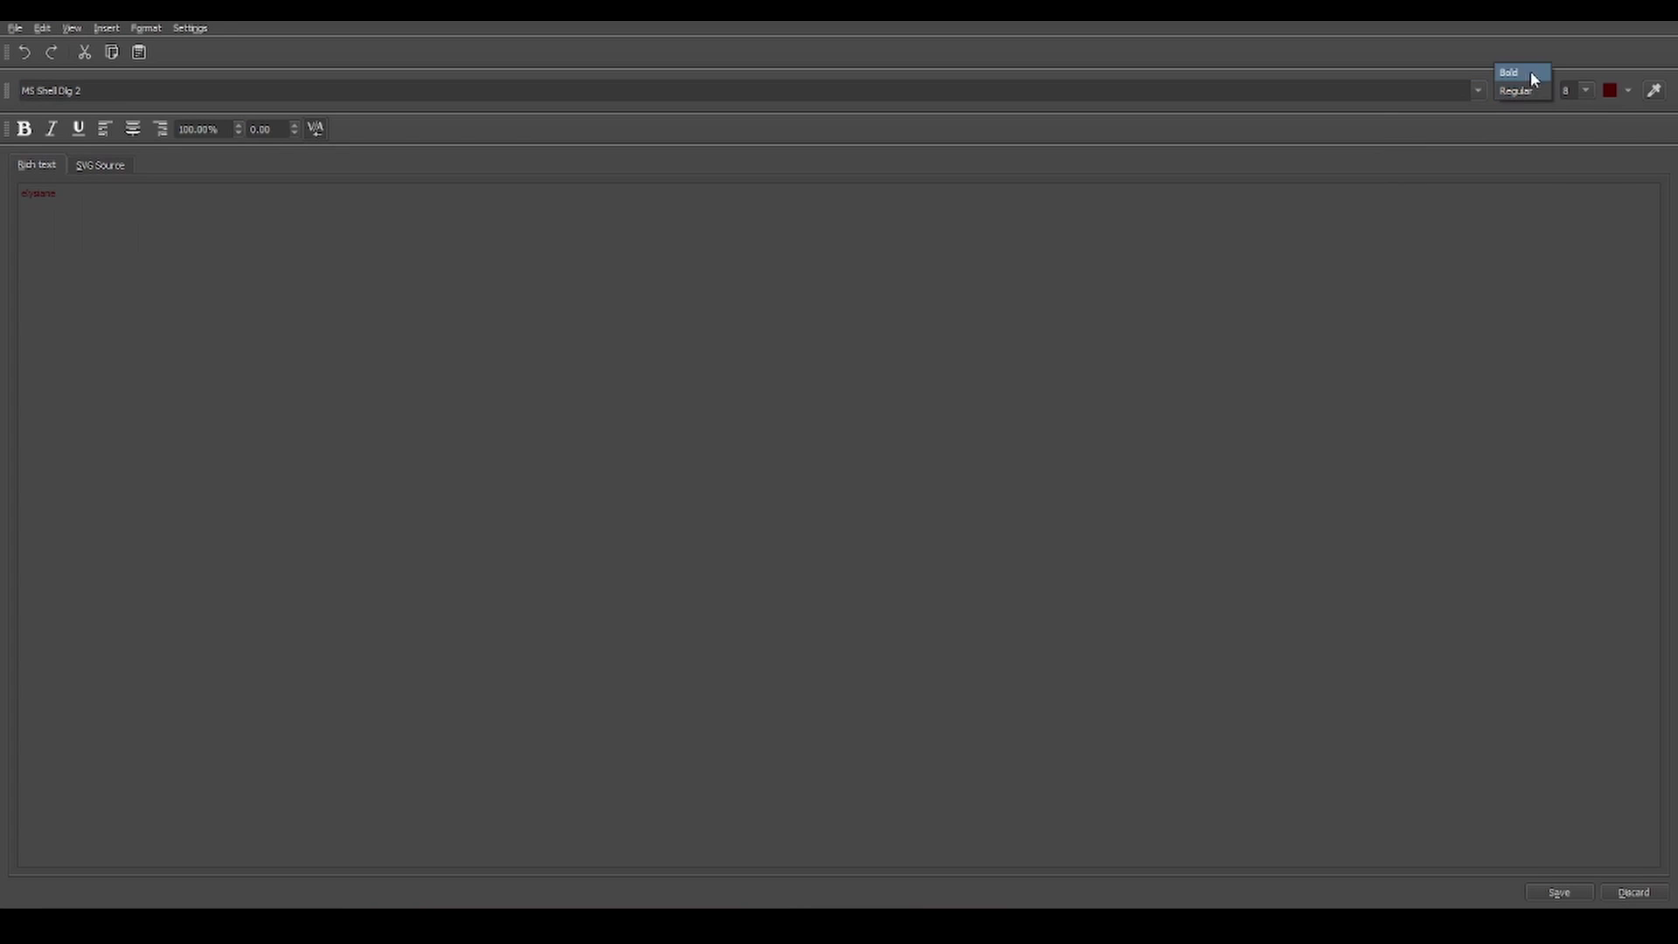
{"action": "left_click", "coordinate": [1585, 90]}
{"action": "left_click", "coordinate": [1595, 111]}
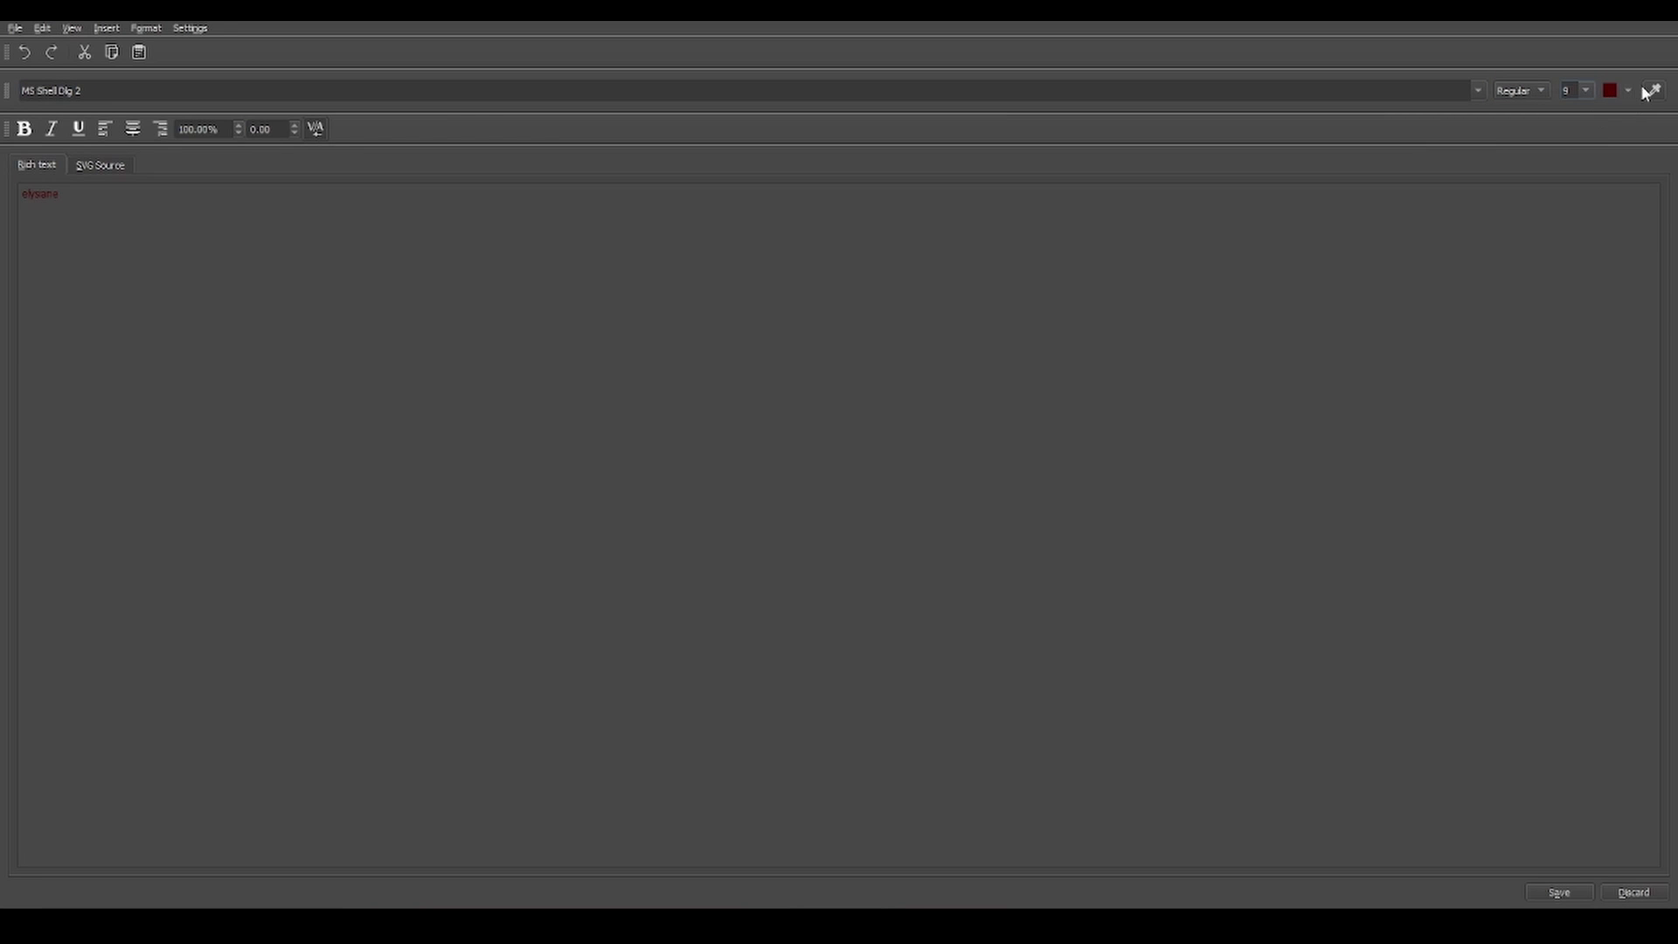
- Colour the text bright red, save it and close the text editor
{"action": "left_click", "coordinate": [1629, 91]}
{"action": "left_click", "coordinate": [1583, 179]}
{"action": "left_click", "coordinate": [1564, 892]}
{"action": "left_click", "coordinate": [1634, 892]}
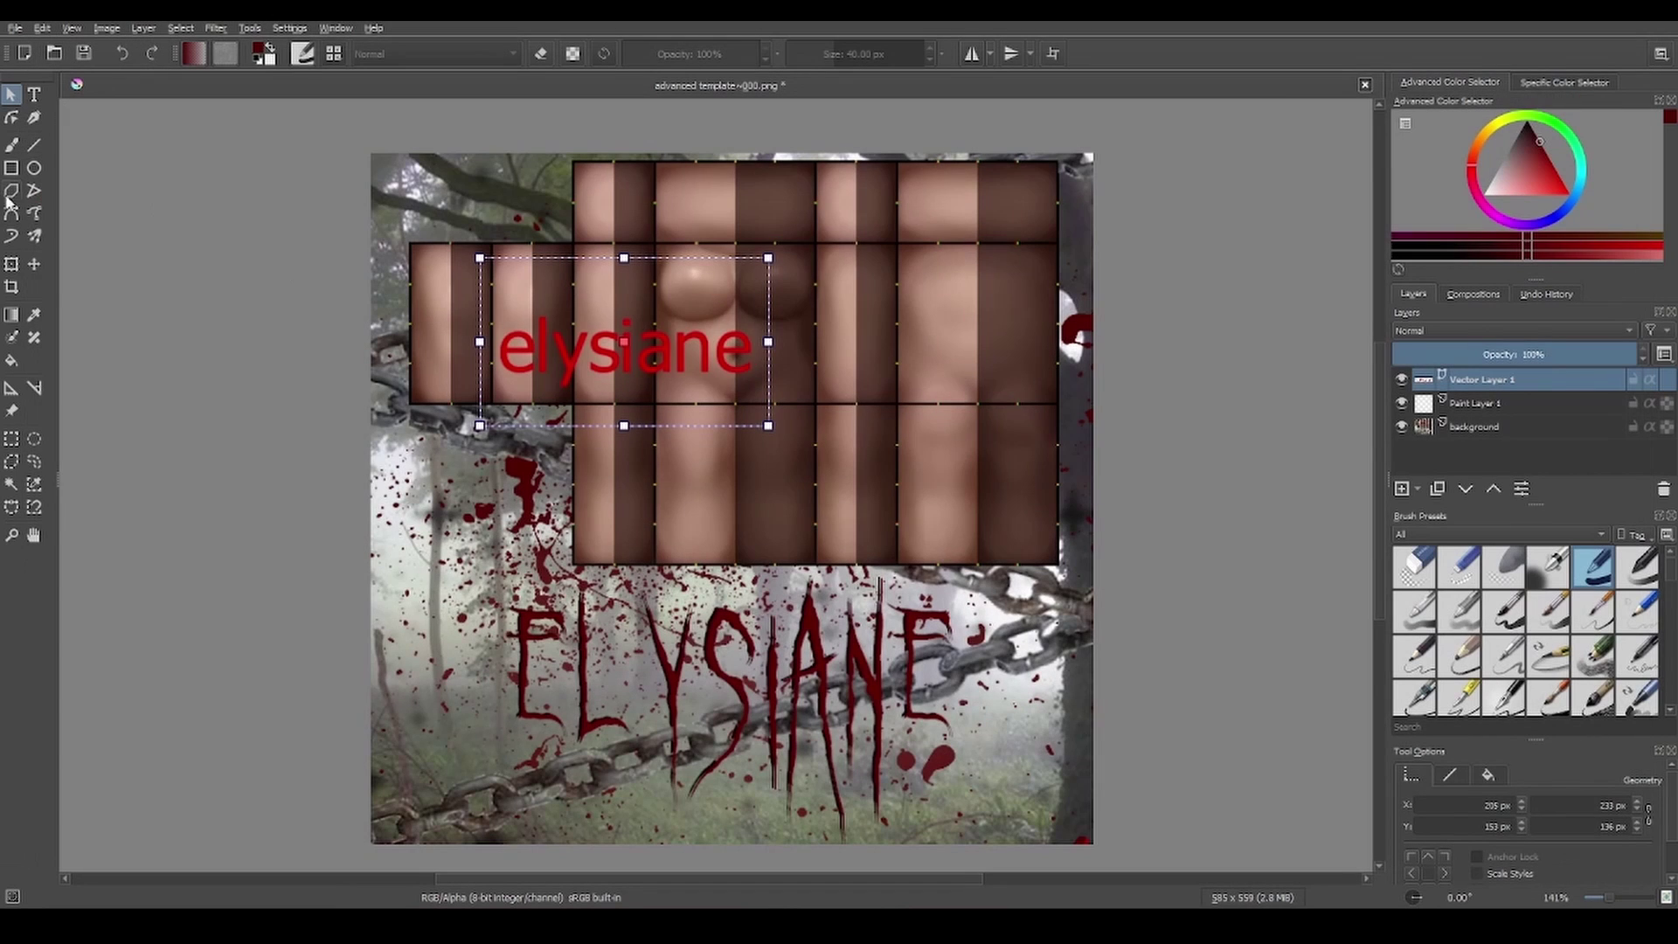
- Move the red text on the canvas, then delete its vector layer
{"action": "left_click", "coordinate": [34, 264]}
{"action": "left_click_drag", "start_coordinate": [740, 439], "coordinate": [812, 336]}
{"action": "left_click", "coordinate": [1663, 489]}
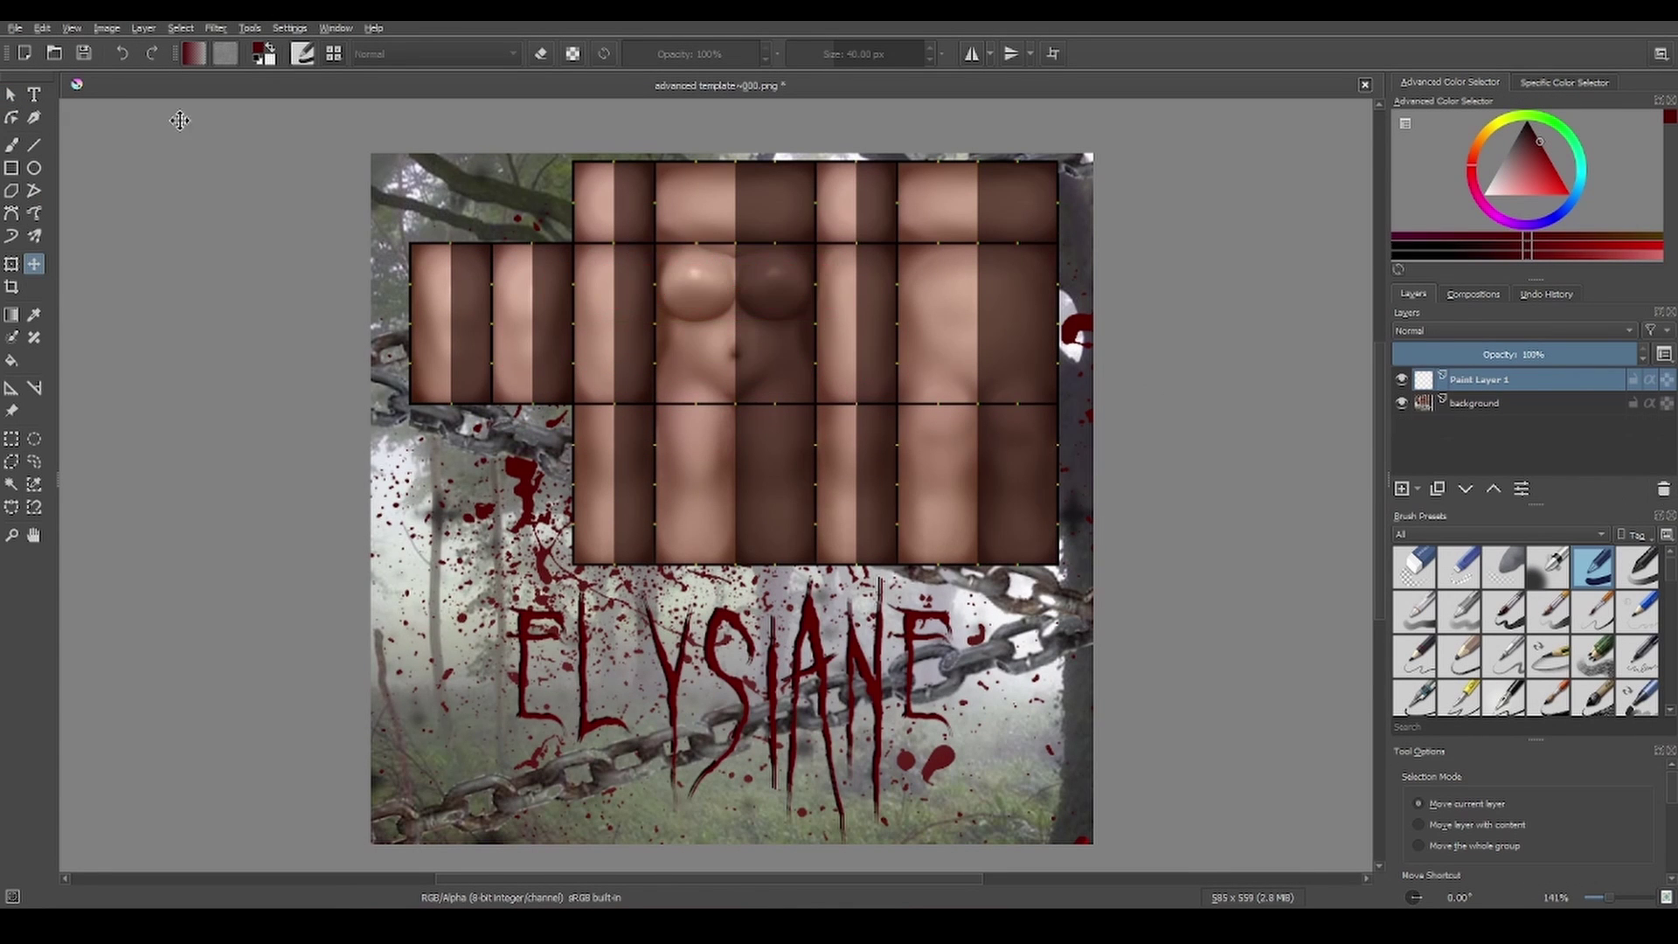
- Paint a full-opacity zigzag test stroke on Paint Layer 1 with the Freehand Brush and undo it
{"action": "left_click", "coordinate": [12, 144]}
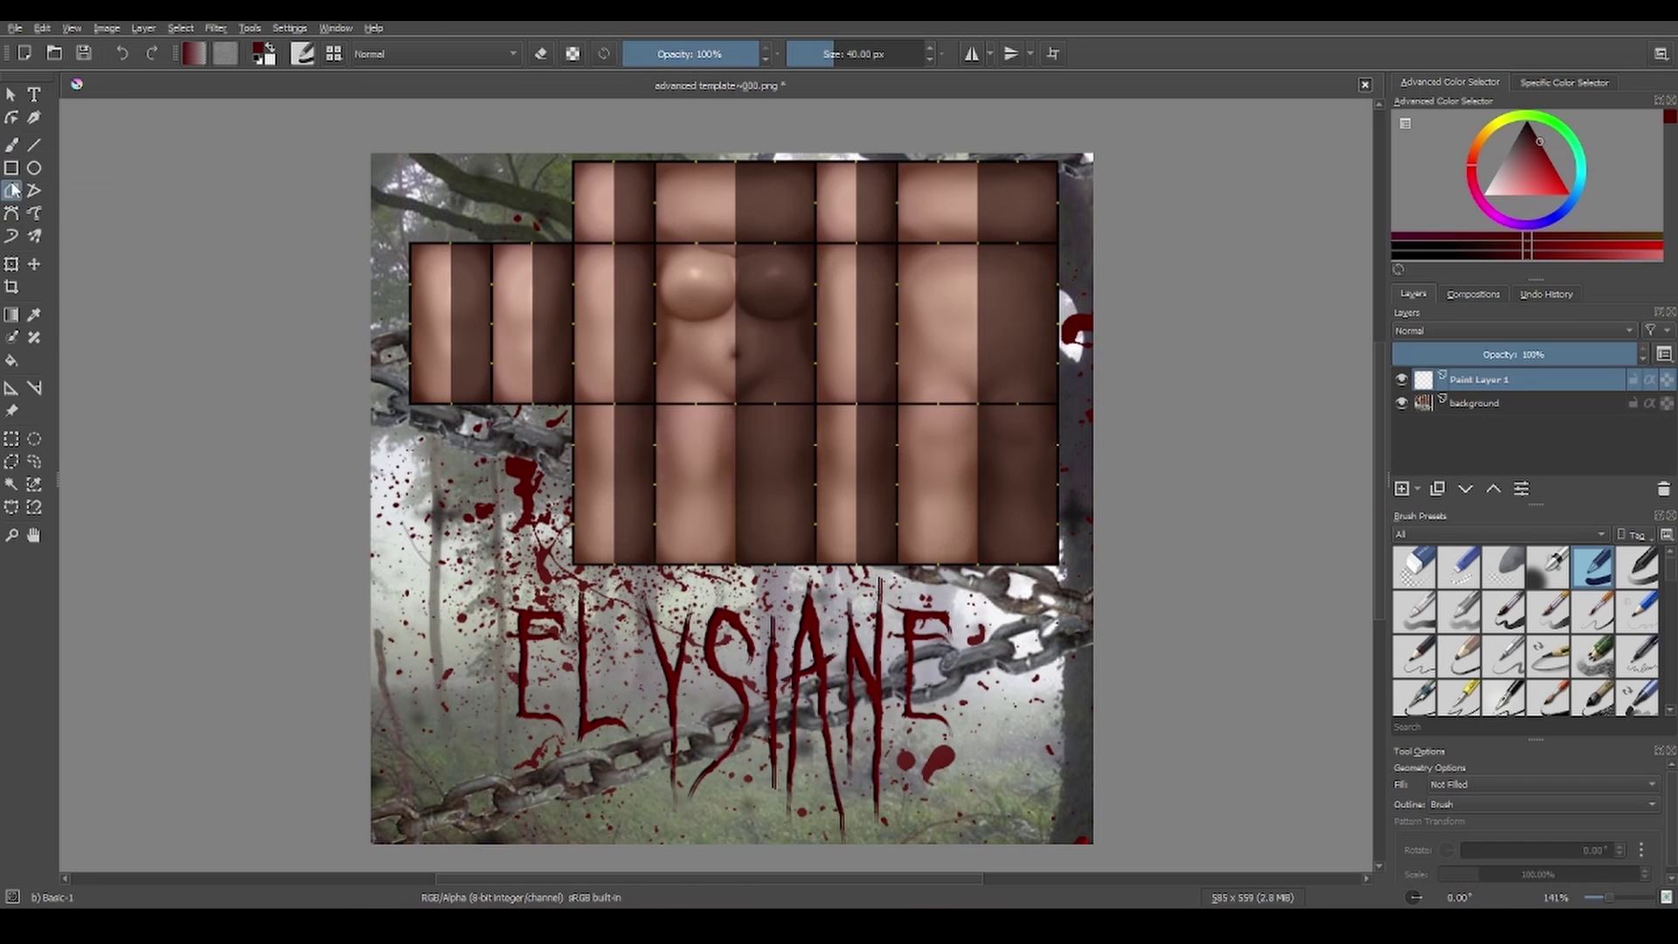
{"action": "mouse_move", "coordinate": [712, 310]}
{"action": "left_mouse_down"}
{"action": "mouse_move", "coordinate": [718, 434]}
{"action": "mouse_move", "coordinate": [882, 625]}
{"action": "left_mouse_up"}
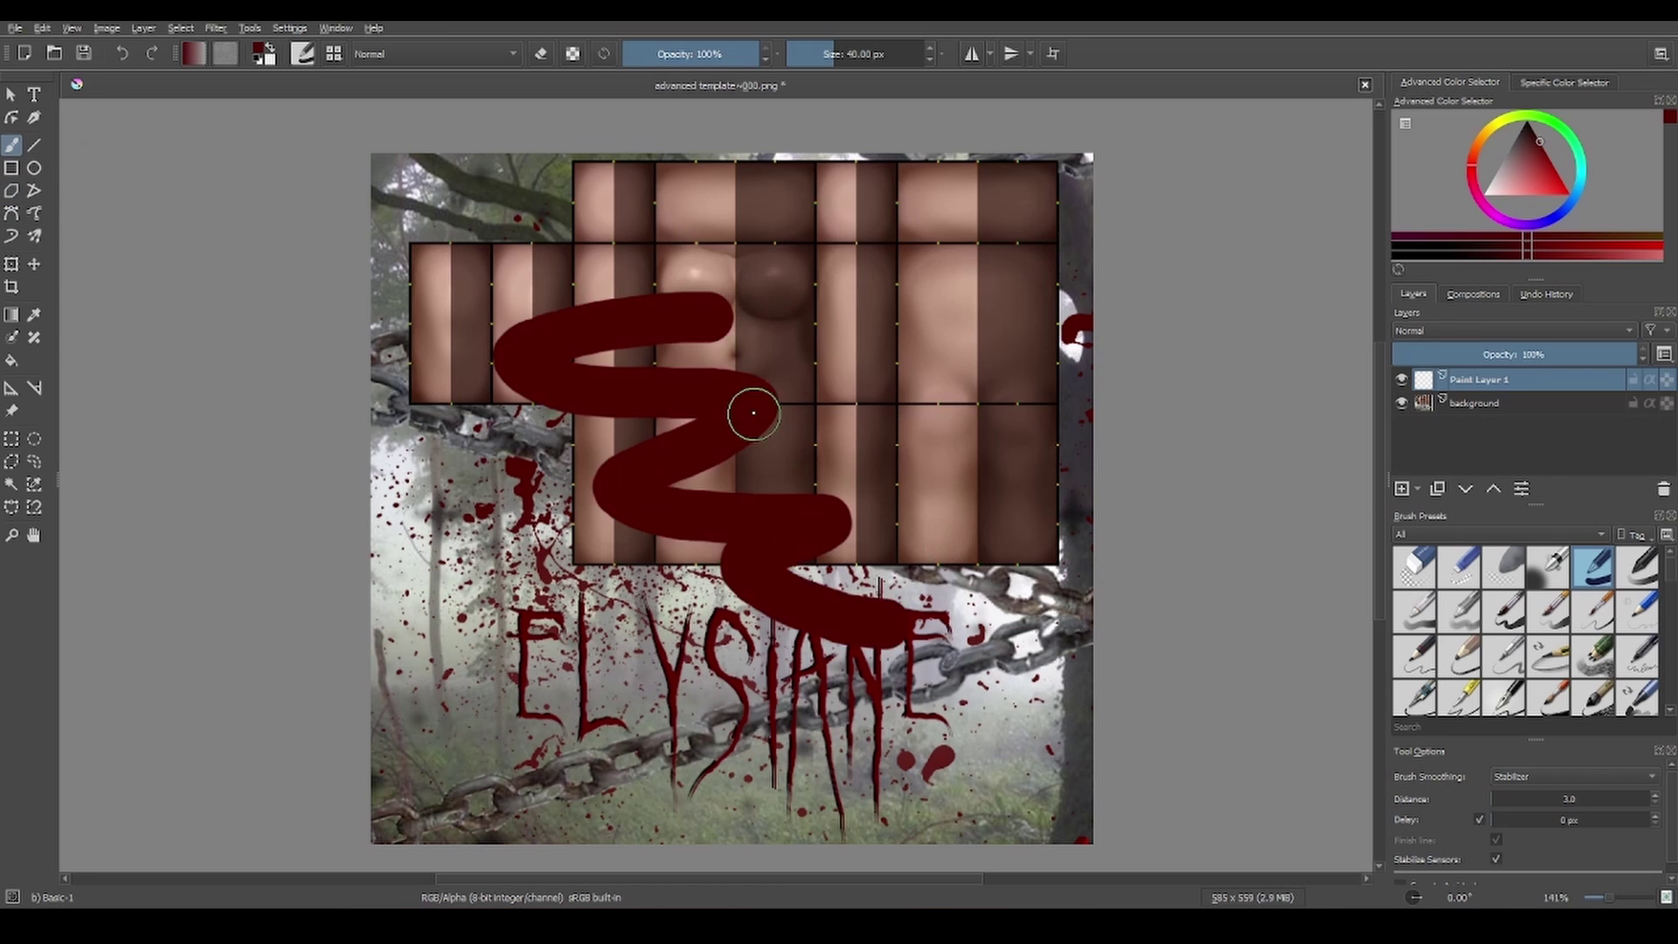
{"action": "key", "text": "ctrl+z"}
- Lower the brush opacity to 48%, paint a translucent test stroke and undo it
{"action": "left_click", "coordinate": [688, 57]}
{"action": "mouse_move", "coordinate": [723, 282]}
{"action": "left_mouse_down"}
{"action": "mouse_move", "coordinate": [685, 296]}
{"action": "mouse_move", "coordinate": [790, 561]}
{"action": "left_mouse_up"}
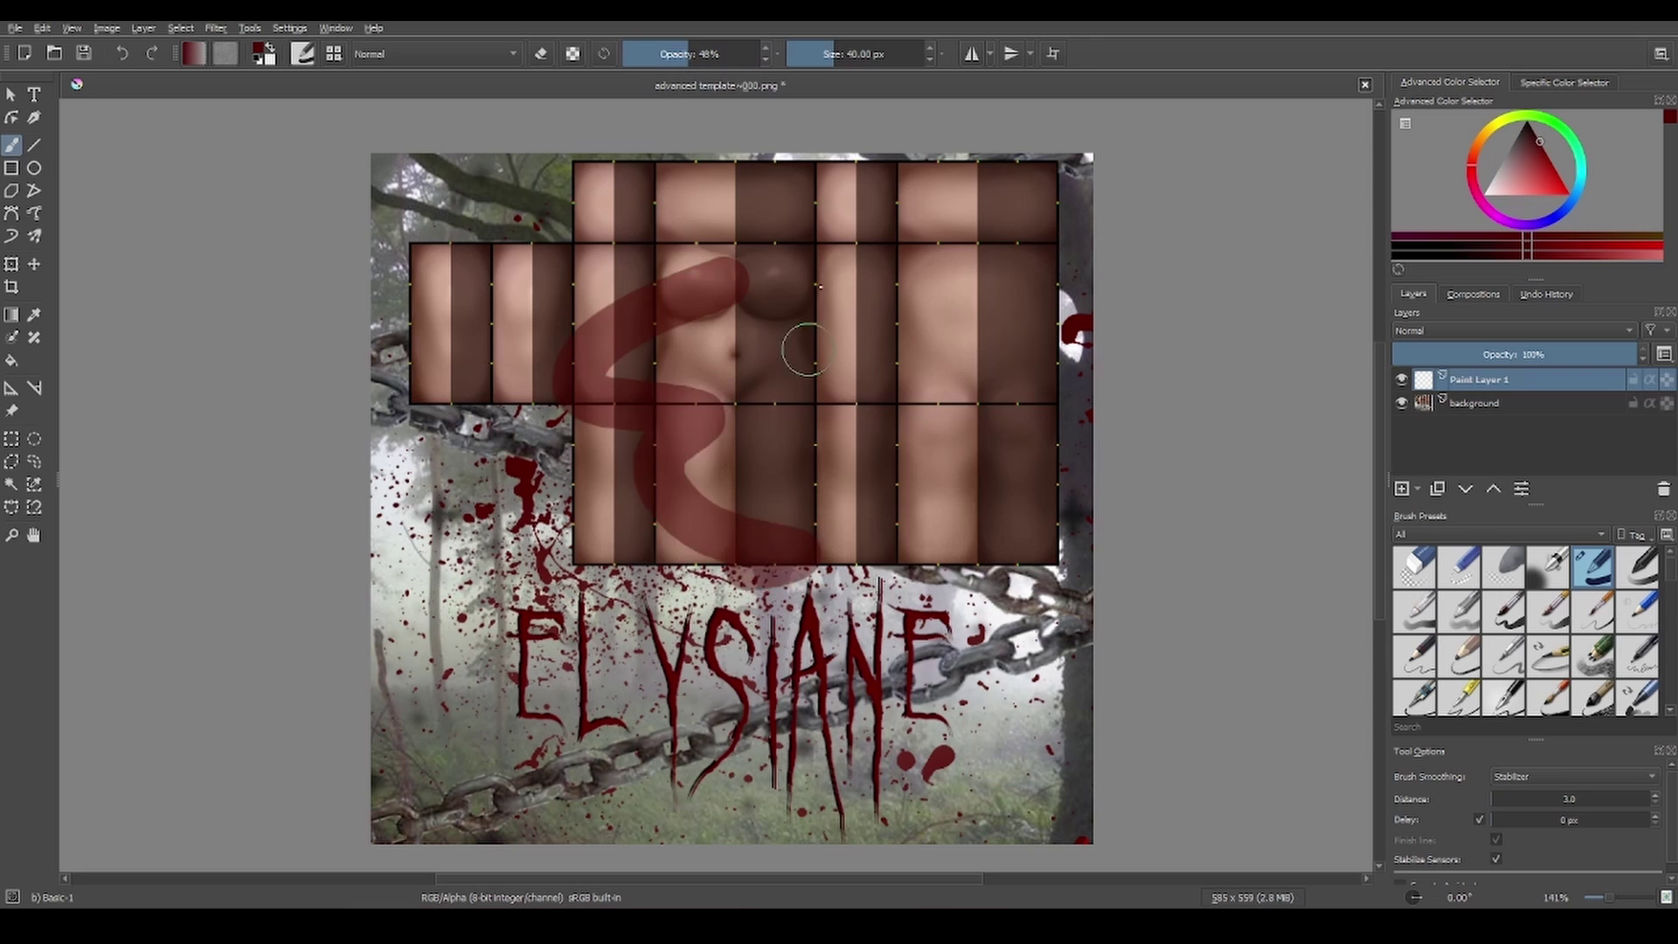
{"action": "key", "text": "ctrl+z"}
- Try a test stroke with the brush size at 313.72 px, undo it and restore the opacity to 100%
{"action": "left_click", "coordinate": [880, 55]}
{"action": "mouse_move", "coordinate": [851, 252]}
{"action": "left_mouse_down"}
{"action": "mouse_move", "coordinate": [803, 418]}
{"action": "mouse_move", "coordinate": [651, 598]}
{"action": "left_mouse_up"}
{"action": "key", "text": "ctrl+z"}
{"action": "left_click_drag", "start_coordinate": [736, 57], "coordinate": [972, 63]}
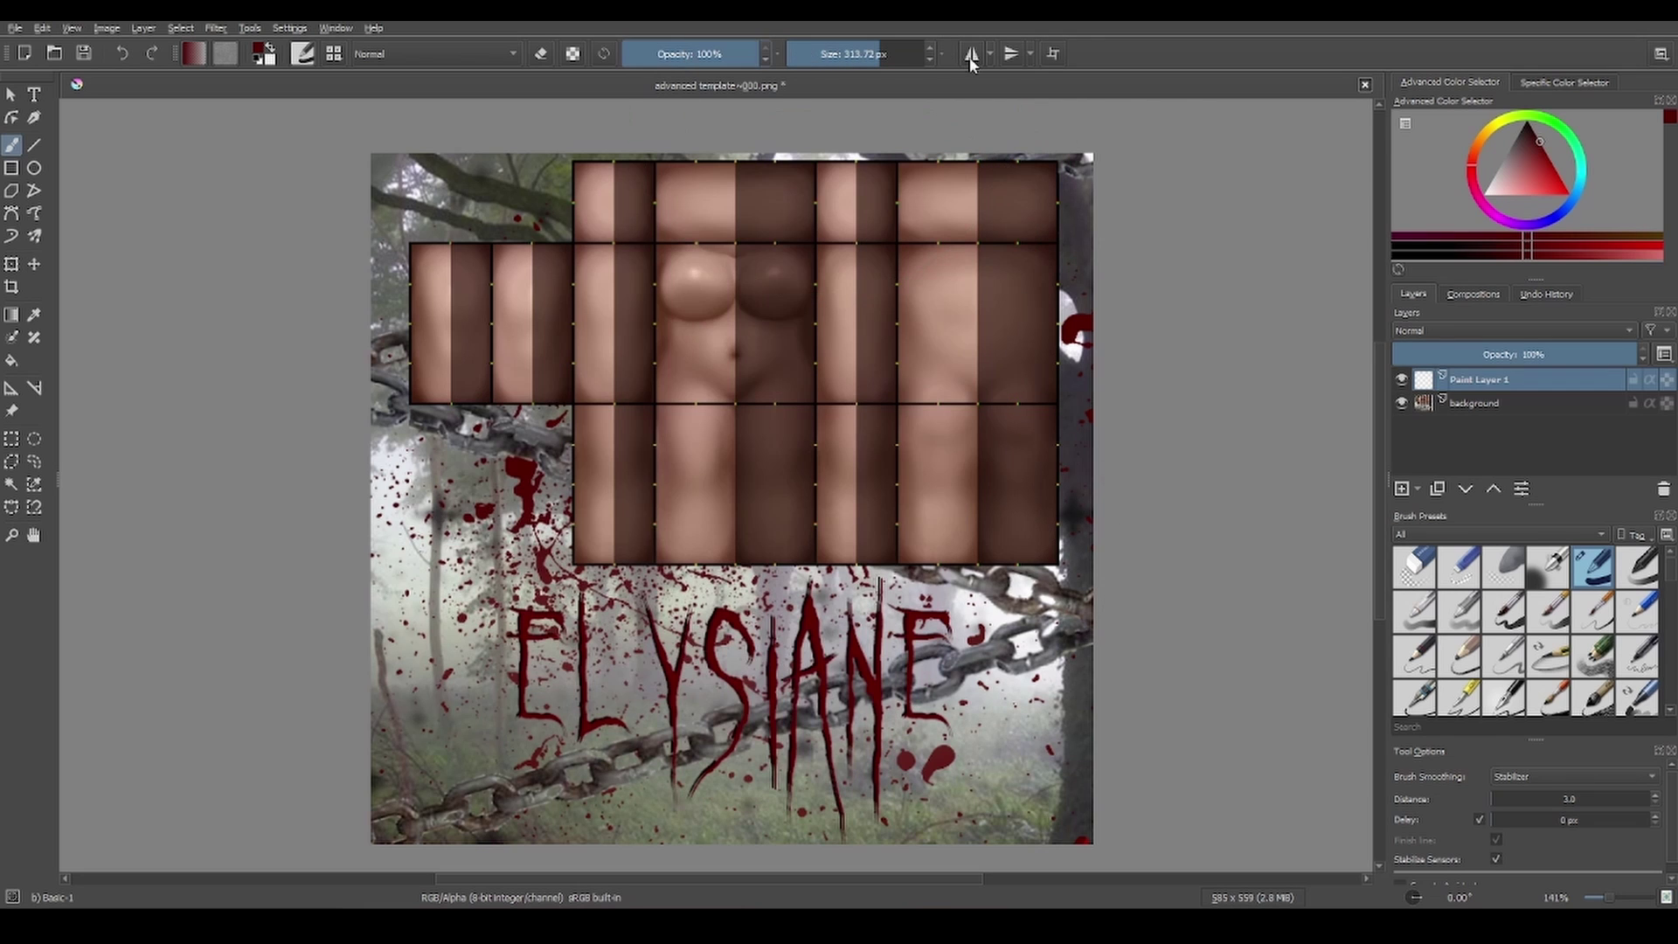
- Set the brush size to 15.63 px, paint a thin test stroke and undo it
{"action": "left_click_drag", "start_coordinate": [849, 61], "coordinate": [822, 65]}
{"action": "mouse_move", "coordinate": [706, 374]}
{"action": "left_mouse_down"}
{"action": "mouse_move", "coordinate": [675, 384]}
{"action": "mouse_move", "coordinate": [786, 507]}
{"action": "left_mouse_up"}
{"action": "key", "text": "ctrl+z"}
- Look through the brush presets, keep Basic-1 and paint a thin dark red zigzag over the torso area
{"action": "left_click", "coordinate": [302, 54]}
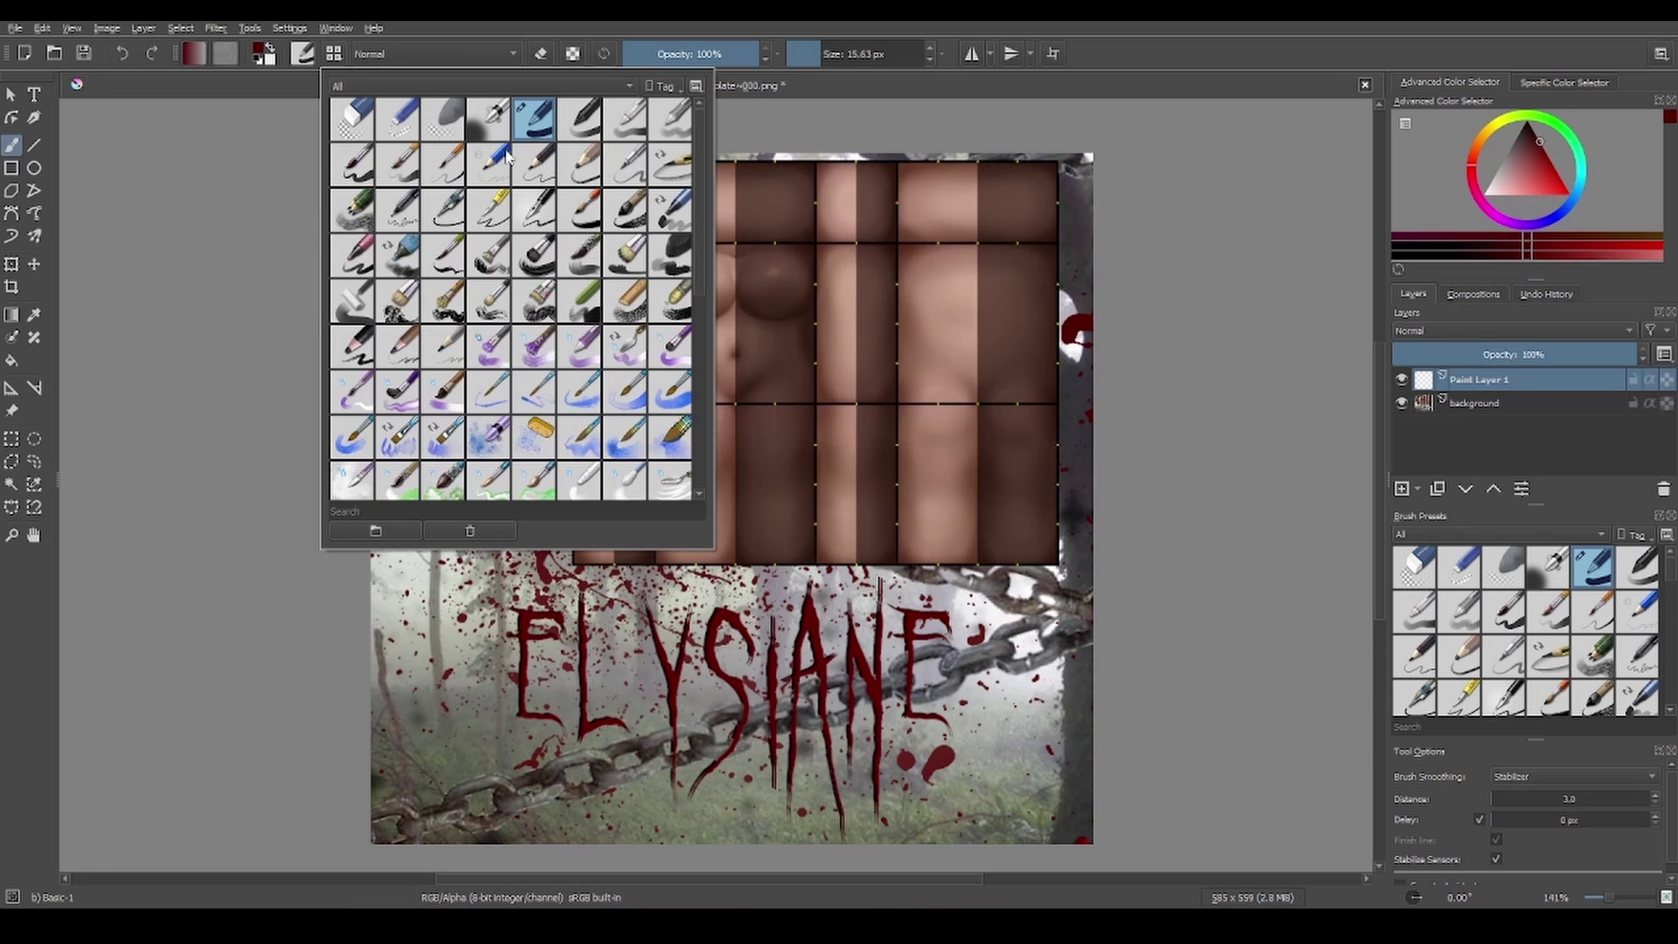
{"action": "mouse_move", "coordinate": [543, 121]}
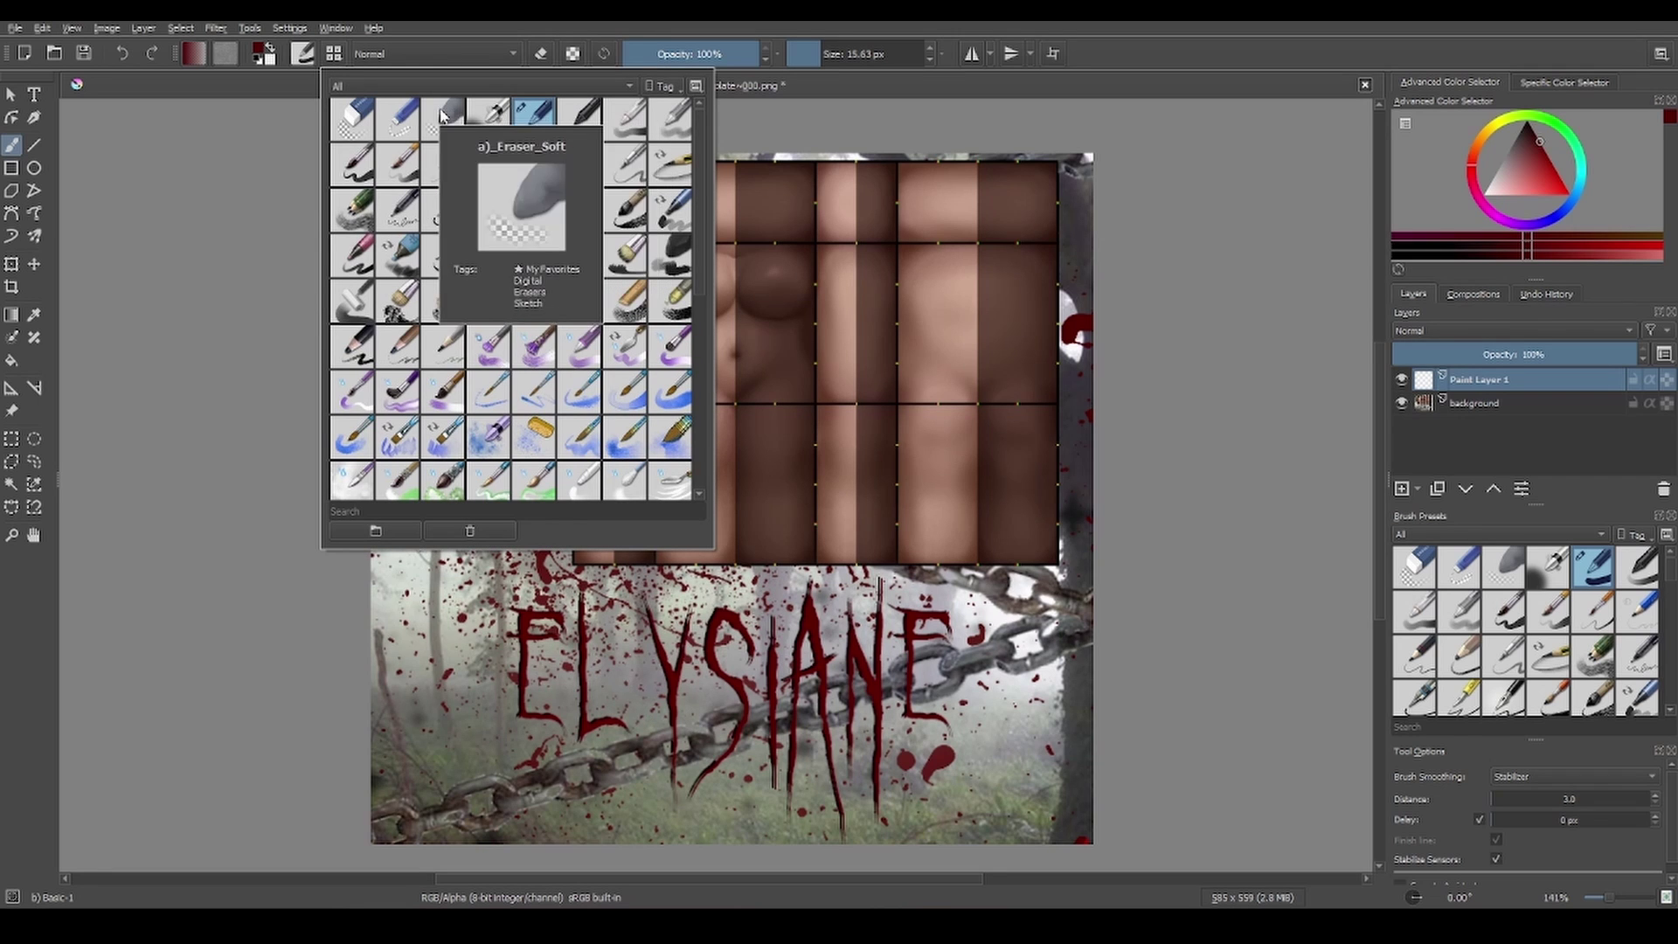
{"action": "mouse_move", "coordinate": [909, 350]}
{"action": "left_mouse_down"}
{"action": "mouse_move", "coordinate": [690, 428]}
{"action": "mouse_move", "coordinate": [974, 480]}
{"action": "left_mouse_up"}
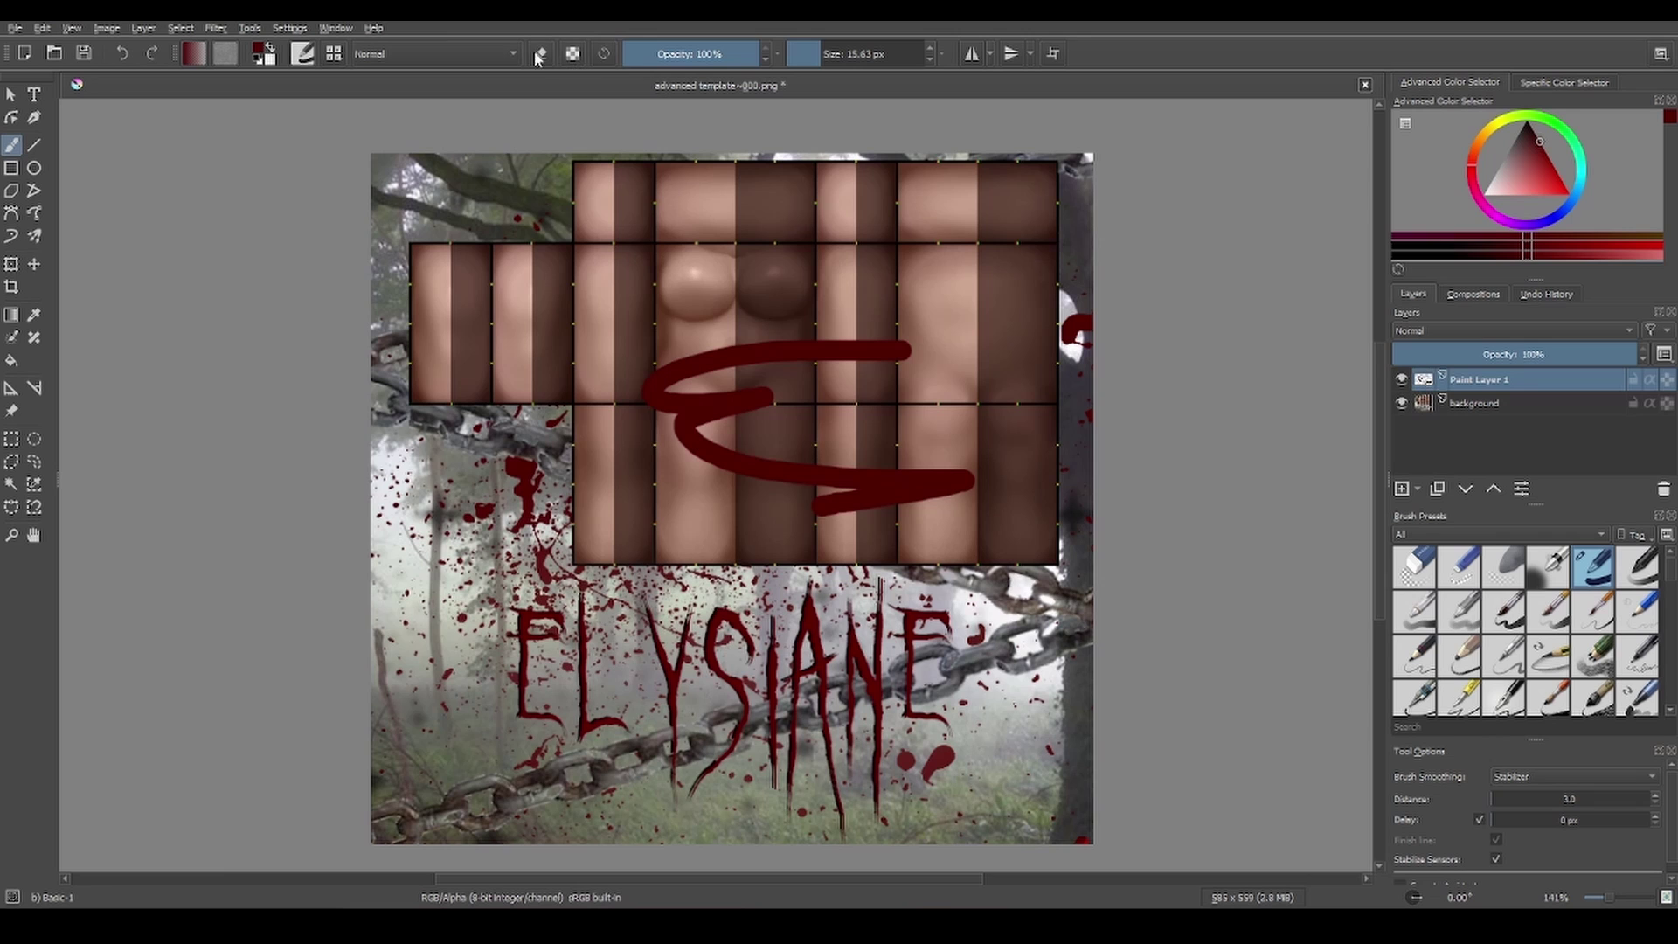
- Select the Eraser Soft preset, erase a gap through the zigzag stroke and undo the erasing
{"action": "left_click", "coordinate": [335, 56]}
{"action": "left_click", "coordinate": [437, 118]}
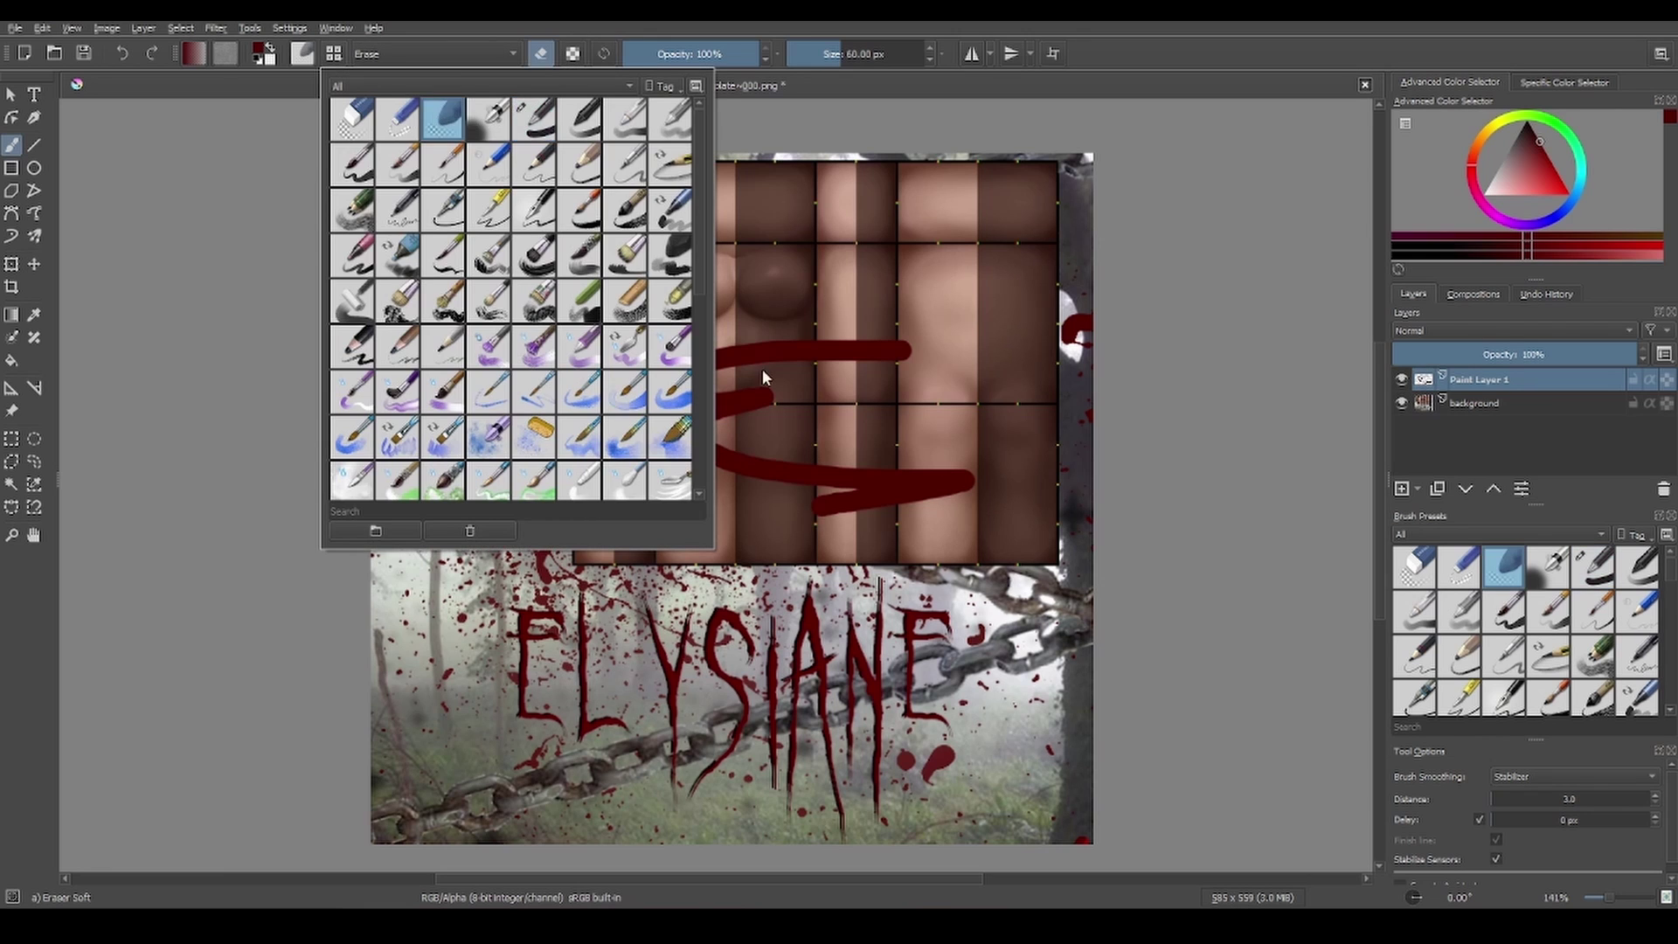
{"action": "left_click", "coordinate": [889, 525]}
{"action": "left_click_drag", "start_coordinate": [813, 523], "coordinate": [804, 416]}
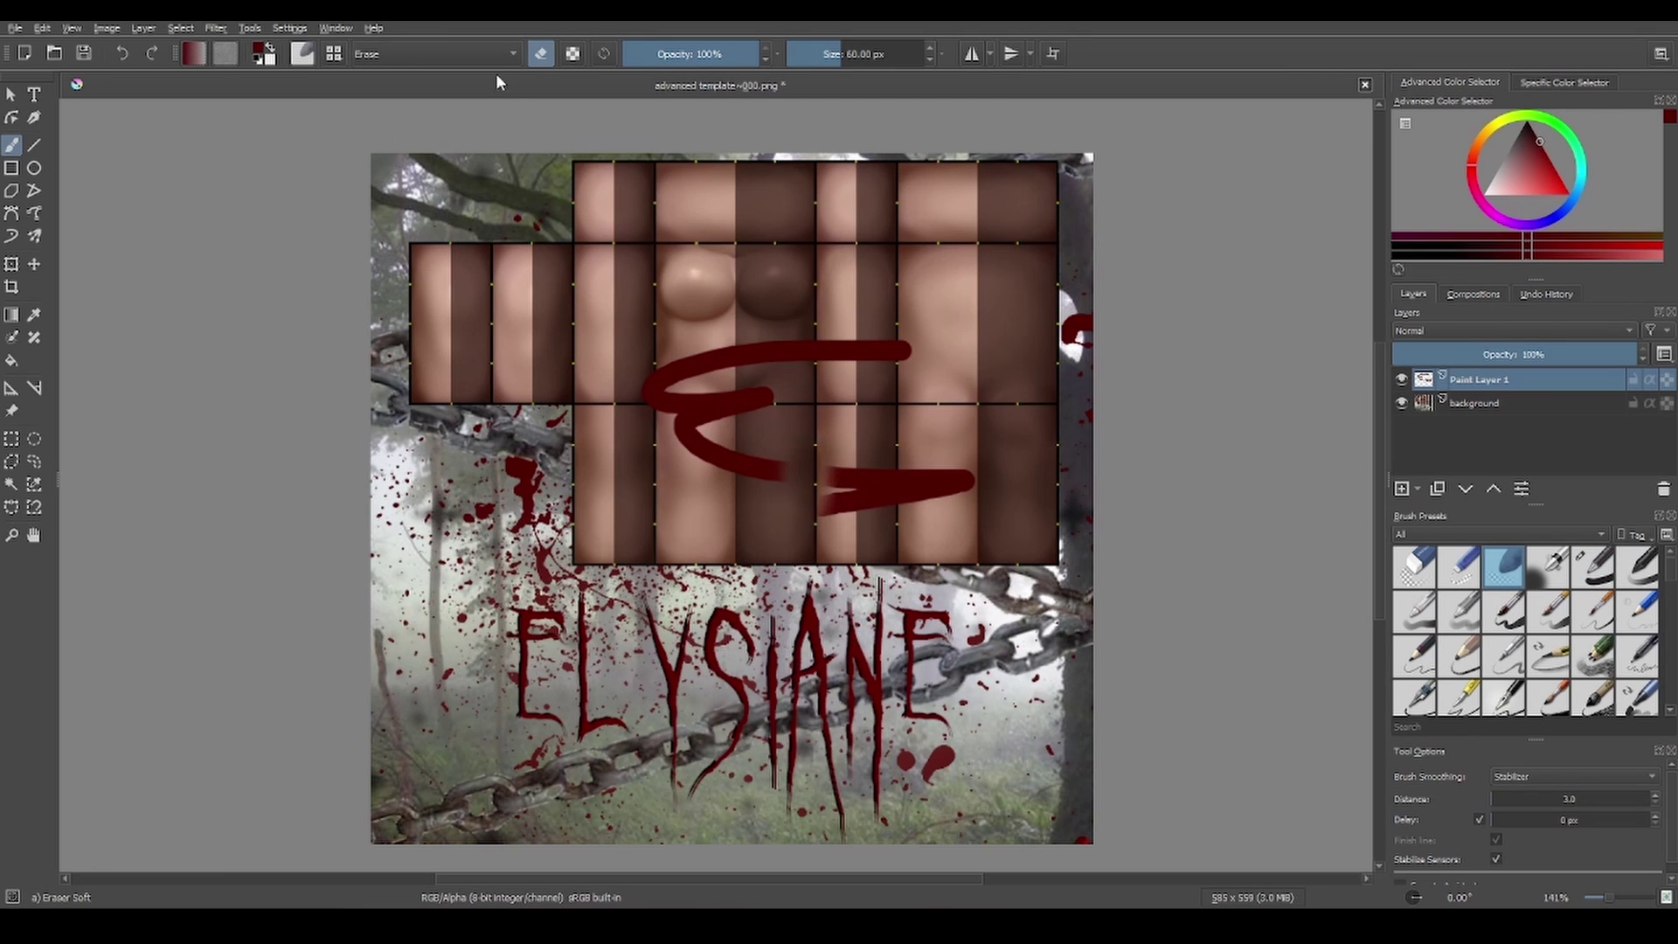
{"action": "key", "text": "ctrl+z"}
- View the Eraser Soft brush settings, close them and switch back to the Basic-1 preset
{"action": "left_click", "coordinate": [303, 53]}
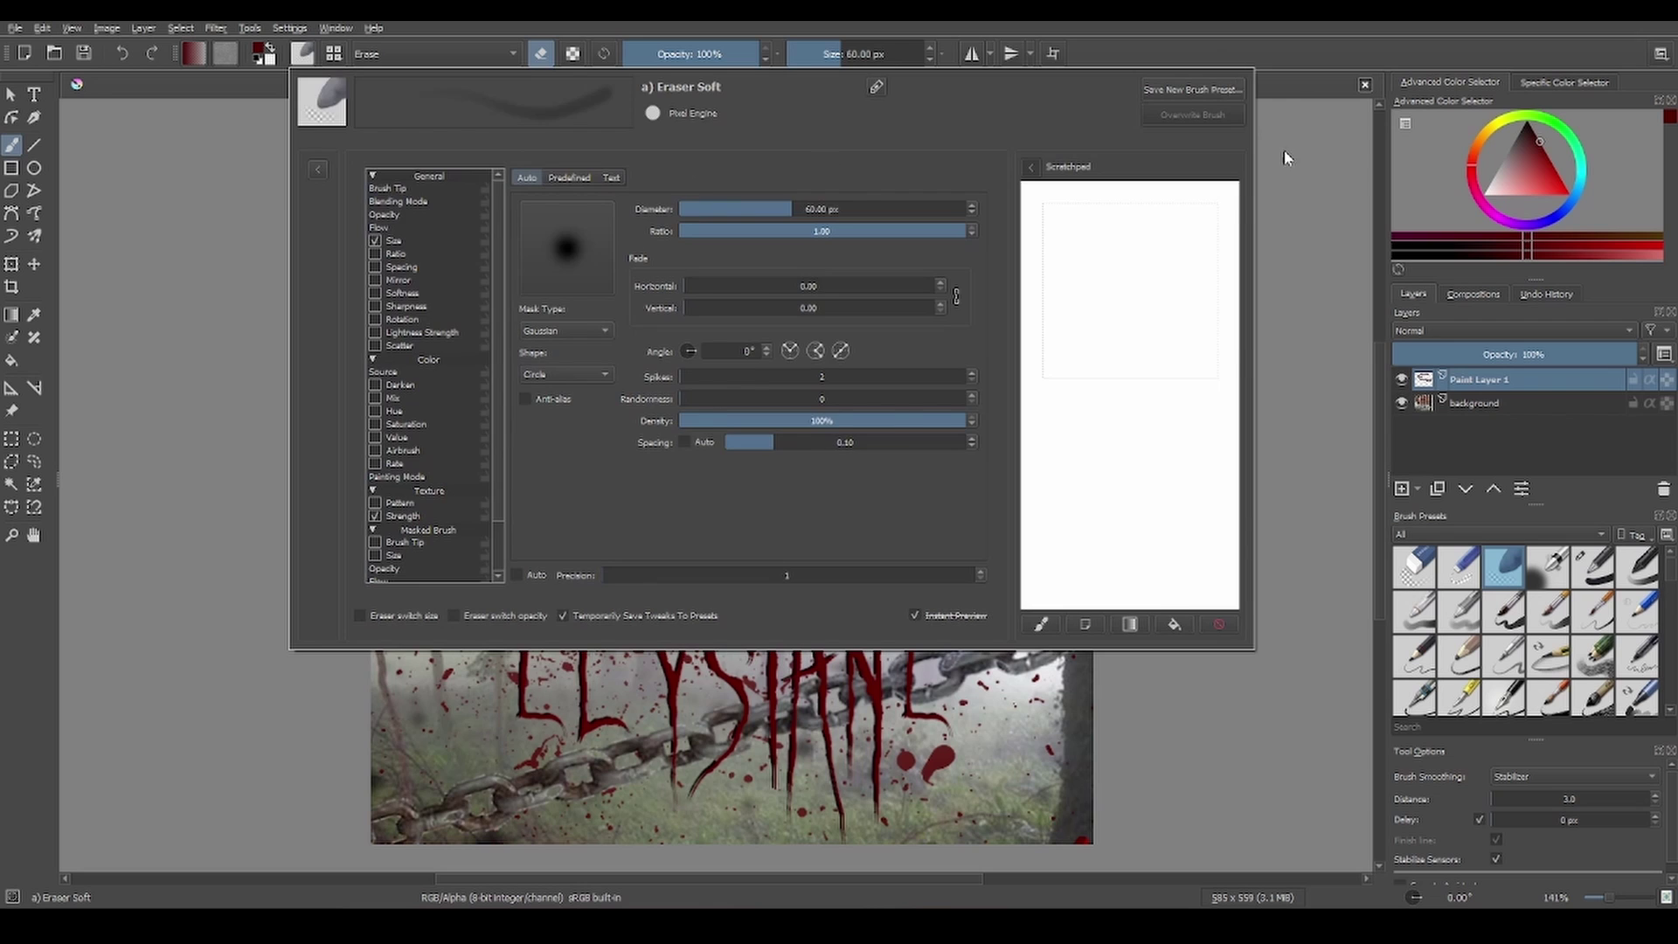
{"action": "left_click", "coordinate": [1284, 158]}
{"action": "left_click", "coordinate": [333, 55]}
{"action": "left_click", "coordinate": [554, 123]}
{"action": "left_click", "coordinate": [843, 211]}
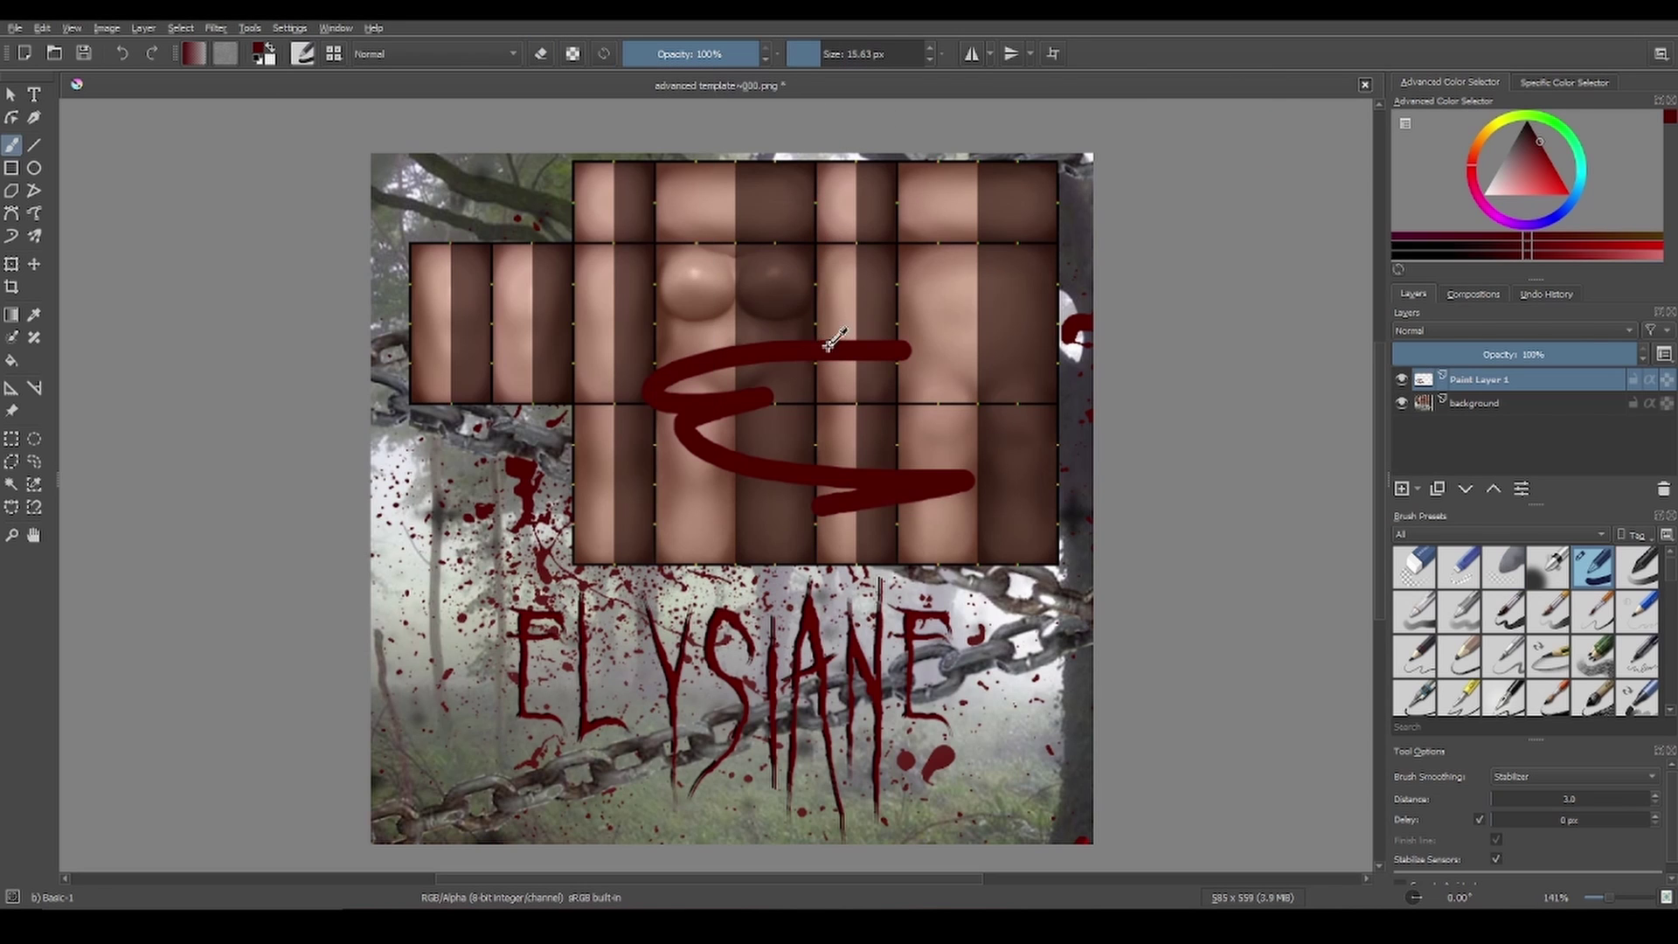
- Undo the thin zigzag, set the brush size to 62.78 px and paint a thick dark red stroke over the torso
{"action": "key", "text": "ctrl+z"}
{"action": "left_click", "coordinate": [840, 53]}
{"action": "mouse_move", "coordinate": [720, 365]}
{"action": "left_mouse_down"}
{"action": "mouse_move", "coordinate": [819, 388]}
{"action": "mouse_move", "coordinate": [741, 535]}
{"action": "mouse_move", "coordinate": [816, 532]}
{"action": "mouse_move", "coordinate": [797, 536]}
{"action": "mouse_move", "coordinate": [804, 448]}
{"action": "left_mouse_up"}
- Toggle the Basic-1 brush's eraser mode to erase through the thick paint, return to painting and undo the test strokes
{"action": "left_click", "coordinate": [541, 58]}
{"action": "key", "text": "ctrl+z"}
{"action": "key", "text": "e"}
{"action": "key", "text": "e"}
{"action": "left_click_drag", "start_coordinate": [836, 517], "coordinate": [778, 418]}
{"action": "key", "text": "e"}
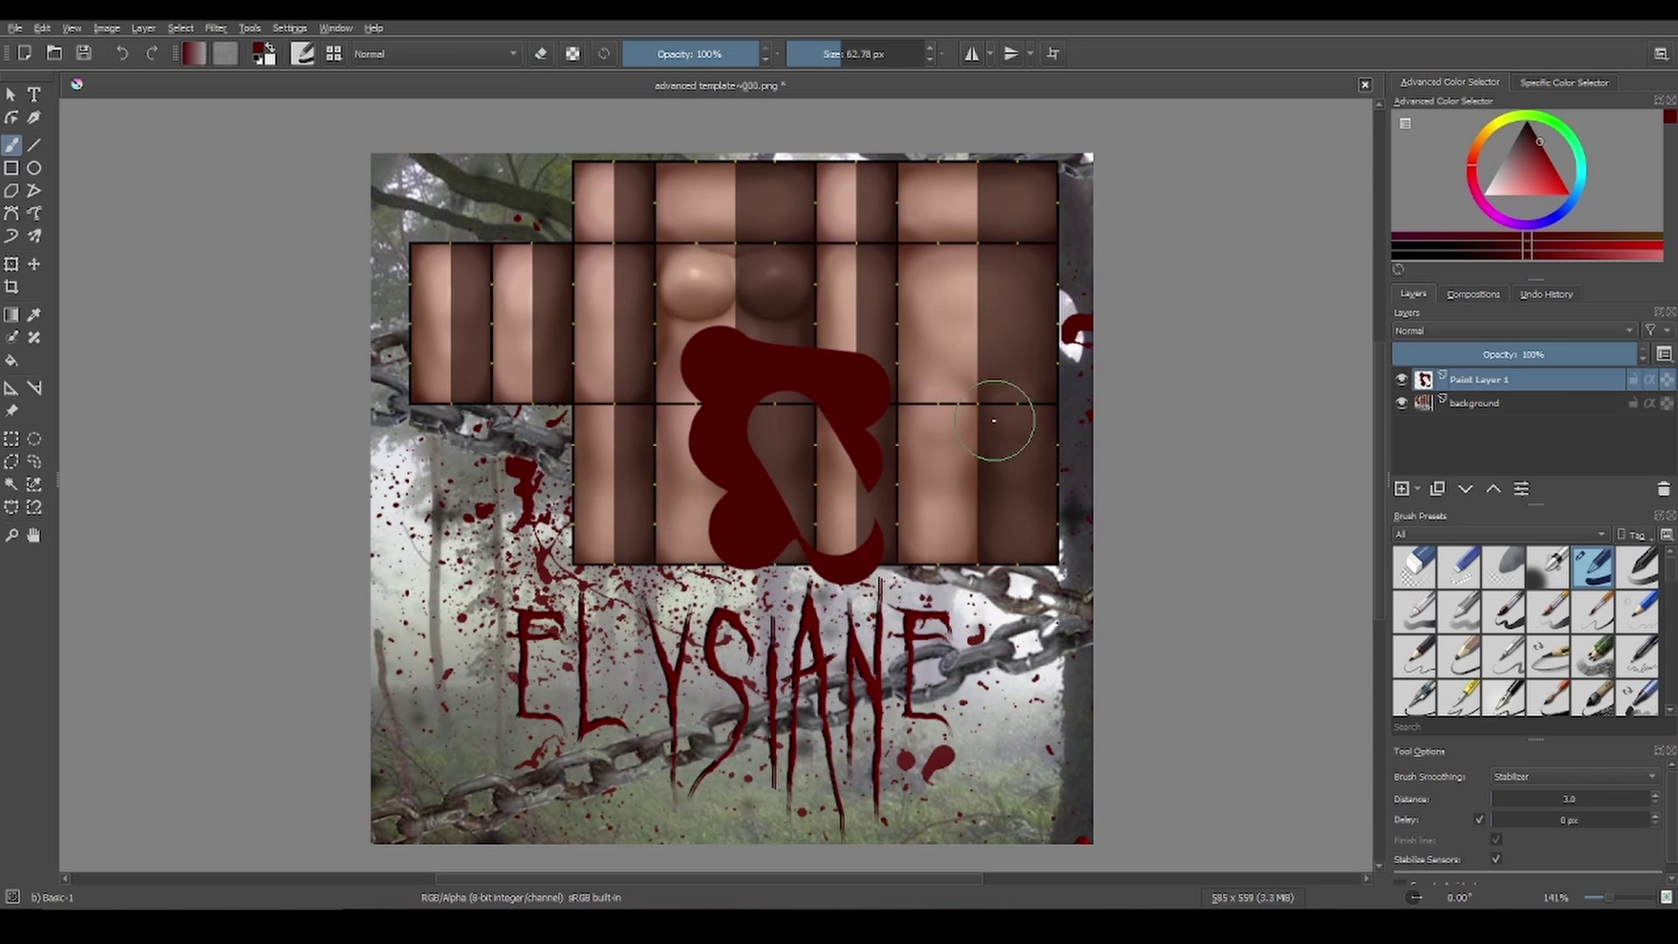
{"action": "key", "text": "ctrl+z"}
{"action": "key", "text": "ctrl+z"}
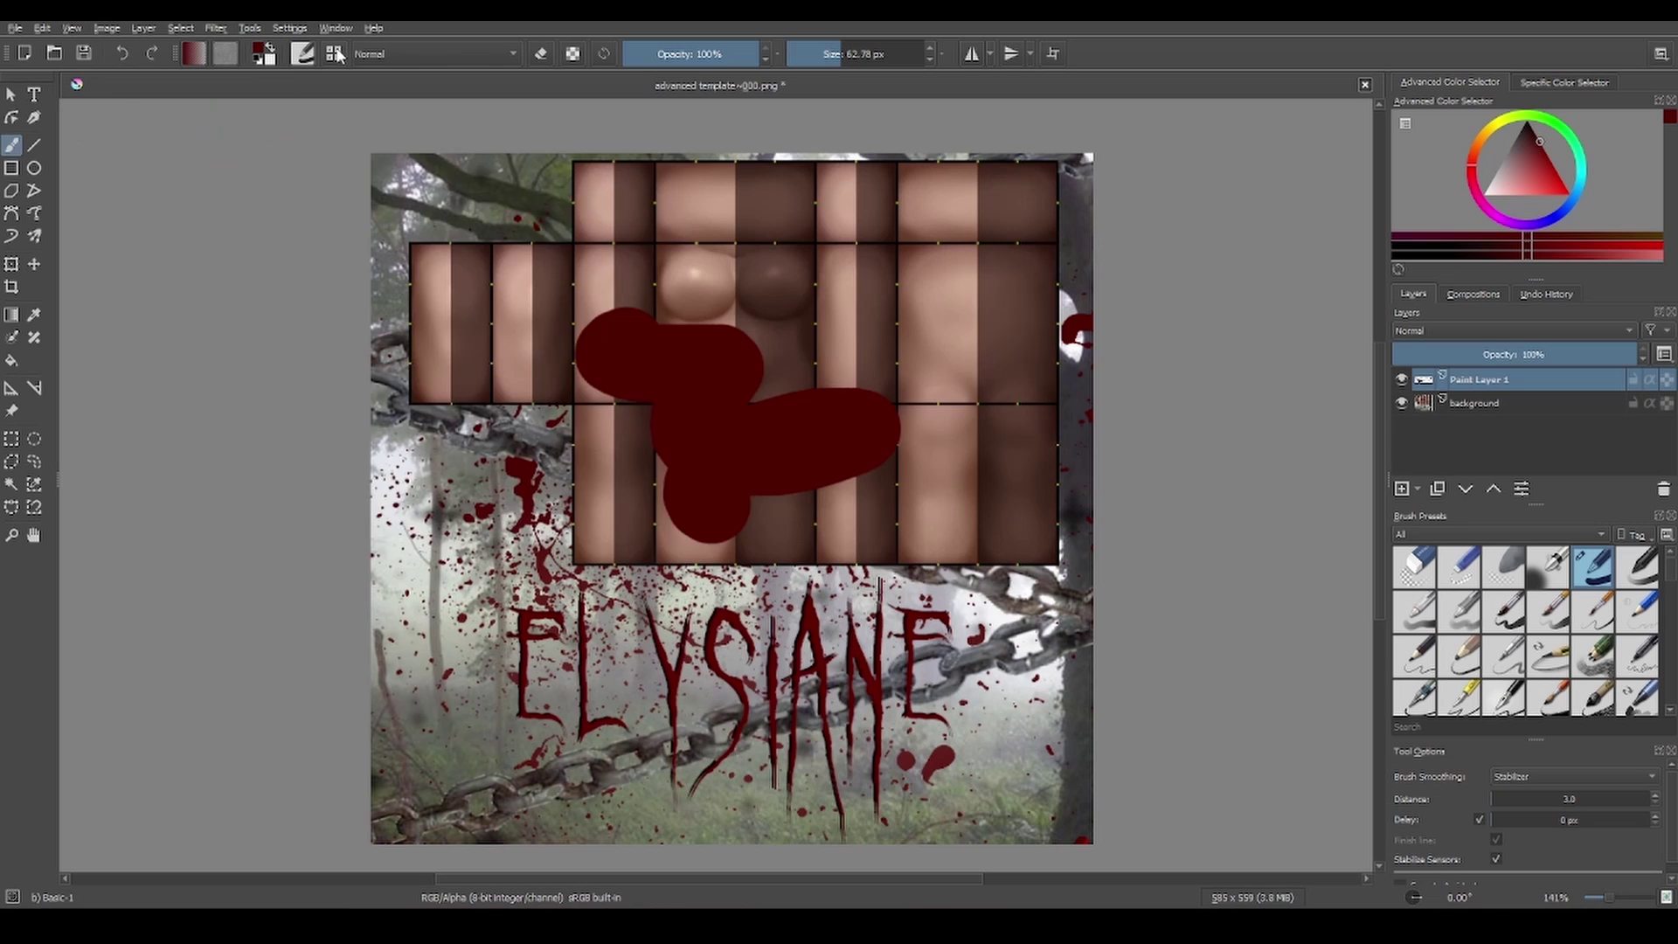
- Select the Blender Blur preset, make a blending stroke across the dark red paint and view the brush settings
{"action": "left_click", "coordinate": [334, 53]}
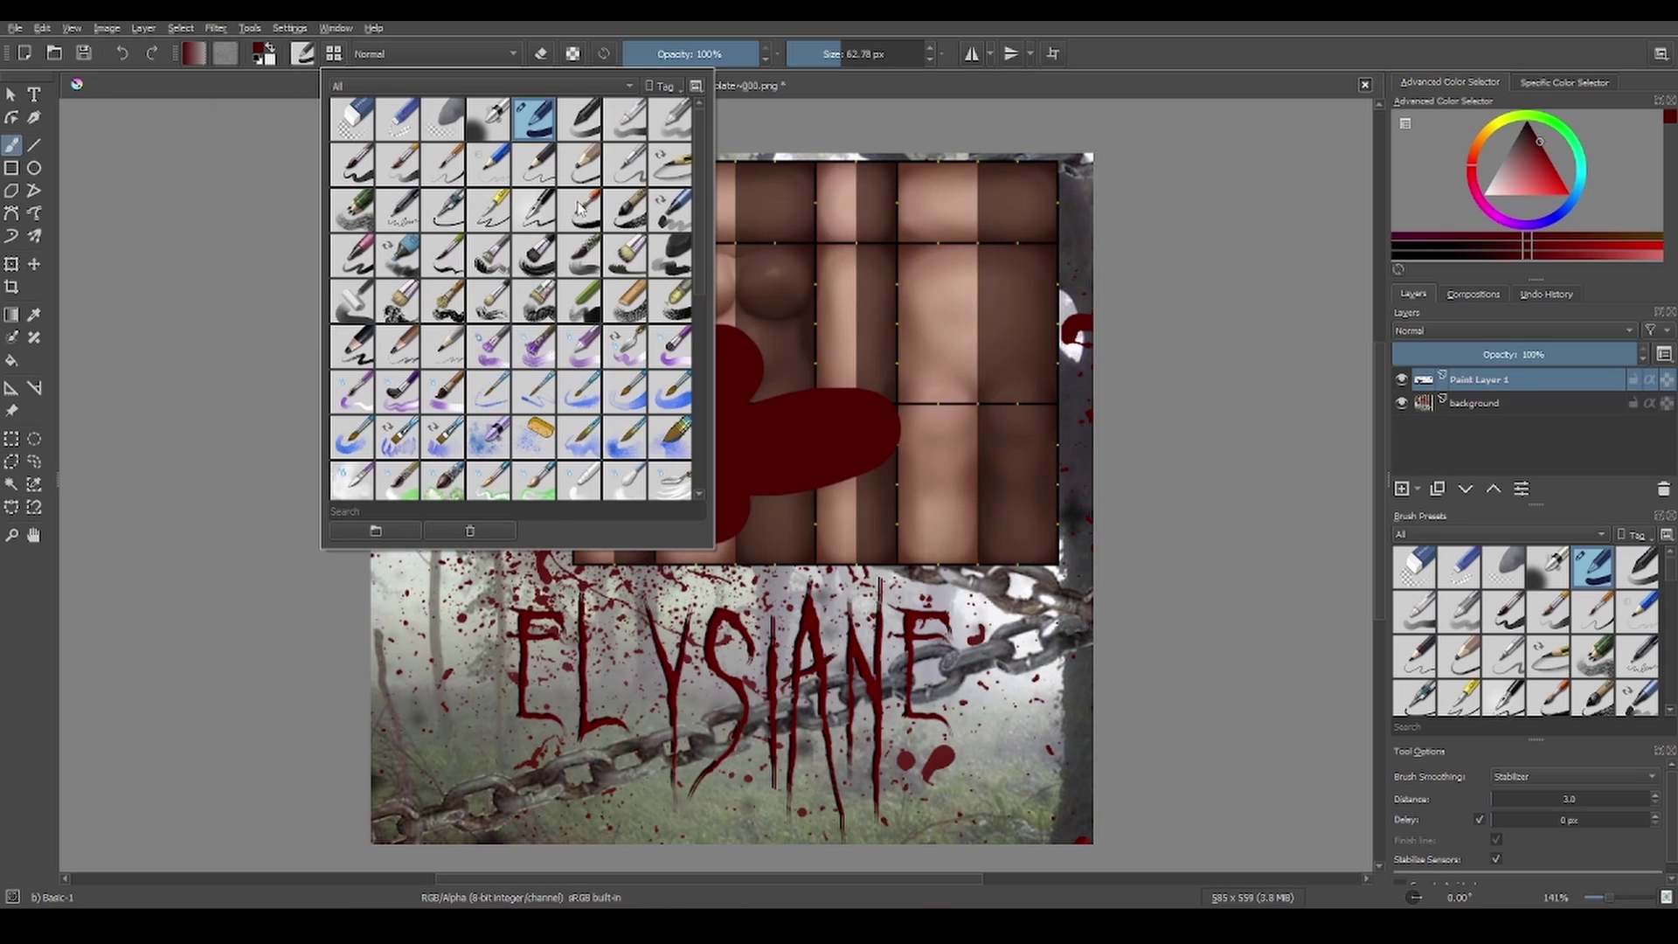
{"action": "scroll", "coordinate": [480, 234], "scroll_direction": "down", "scroll_amount": 3}
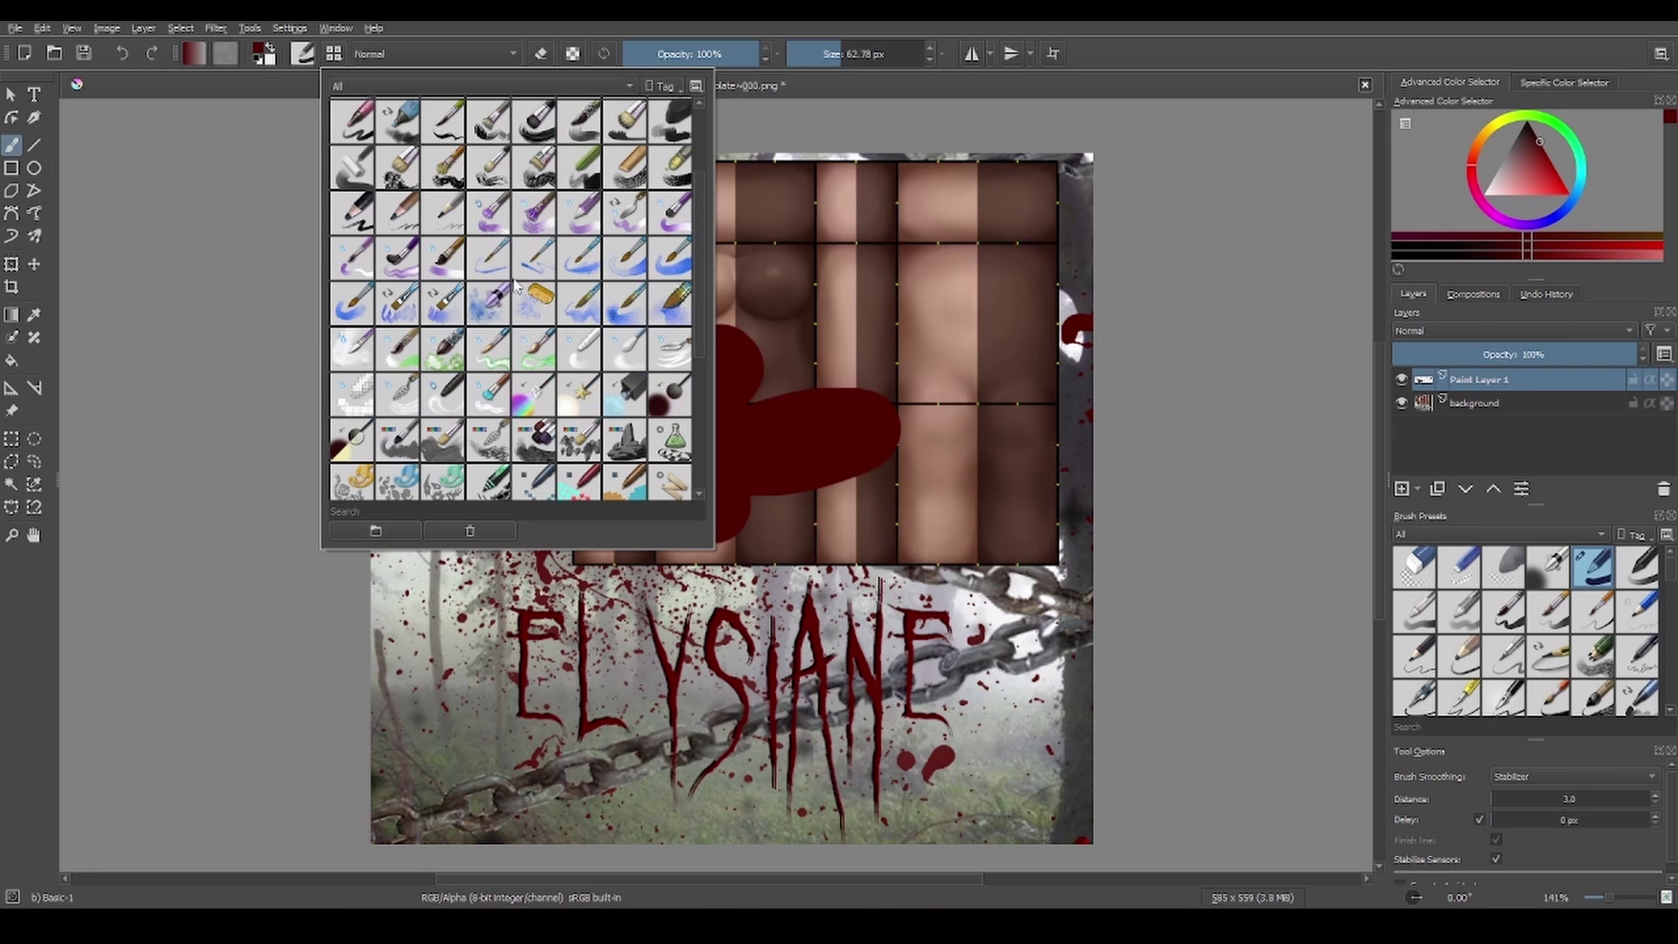
{"action": "left_click", "coordinate": [640, 358]}
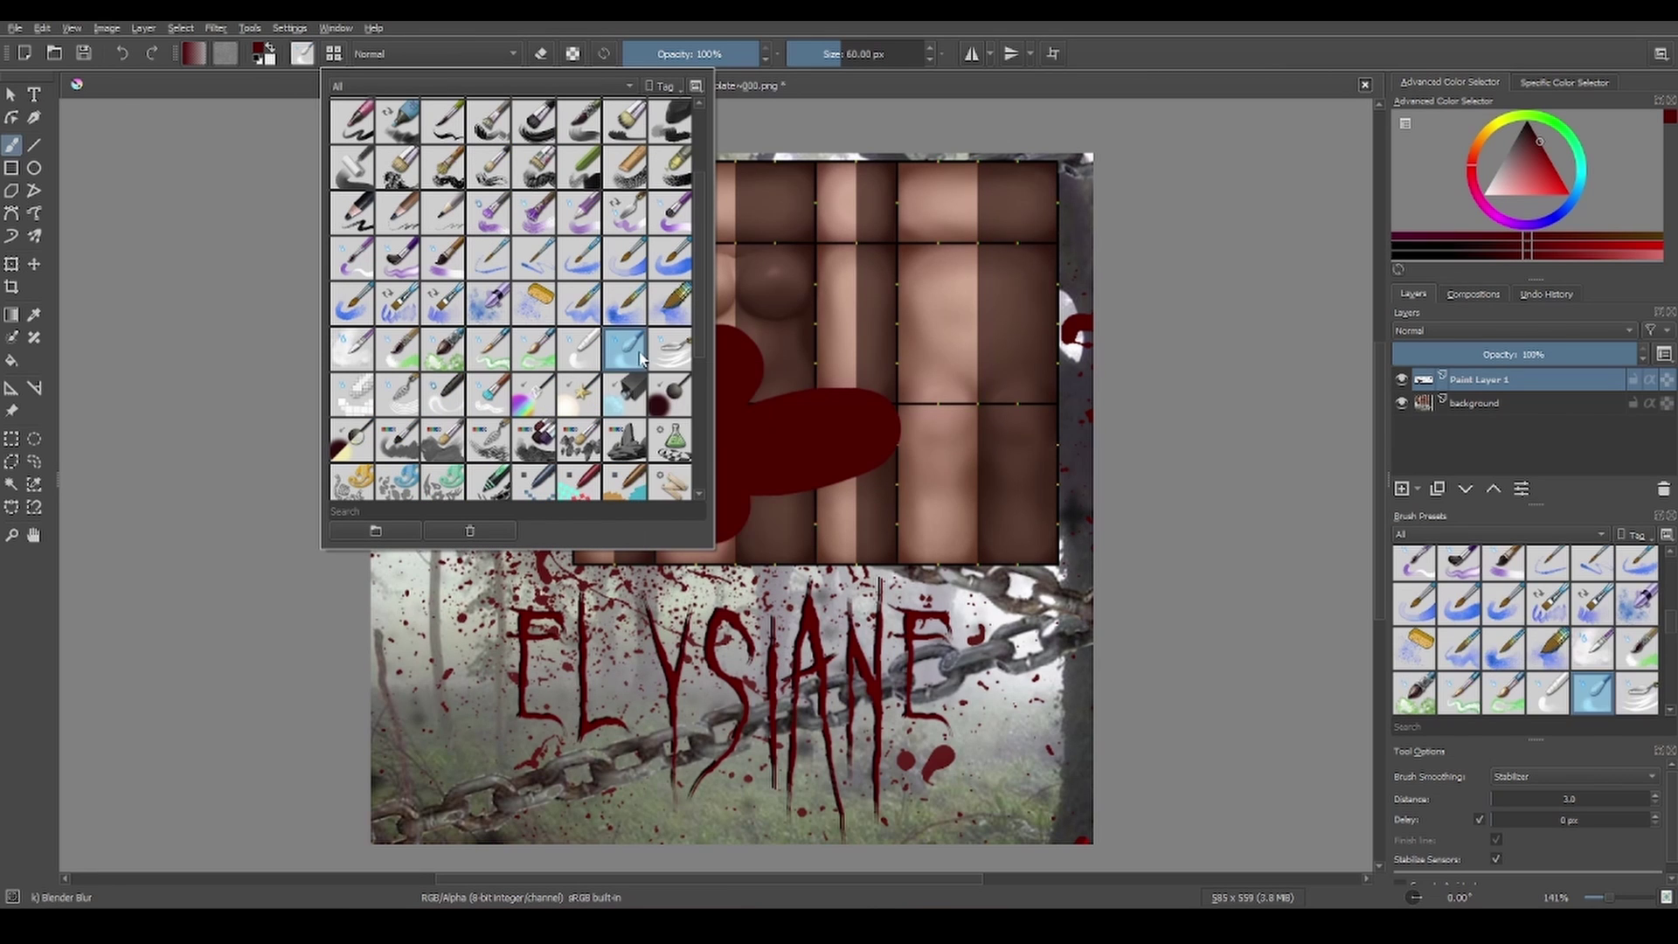
{"action": "mouse_move", "coordinate": [728, 367]}
{"action": "left_mouse_down"}
{"action": "mouse_move", "coordinate": [768, 318]}
{"action": "mouse_move", "coordinate": [857, 438]}
{"action": "mouse_move", "coordinate": [711, 498]}
{"action": "mouse_move", "coordinate": [652, 423]}
{"action": "mouse_move", "coordinate": [560, 463]}
{"action": "left_mouse_up"}
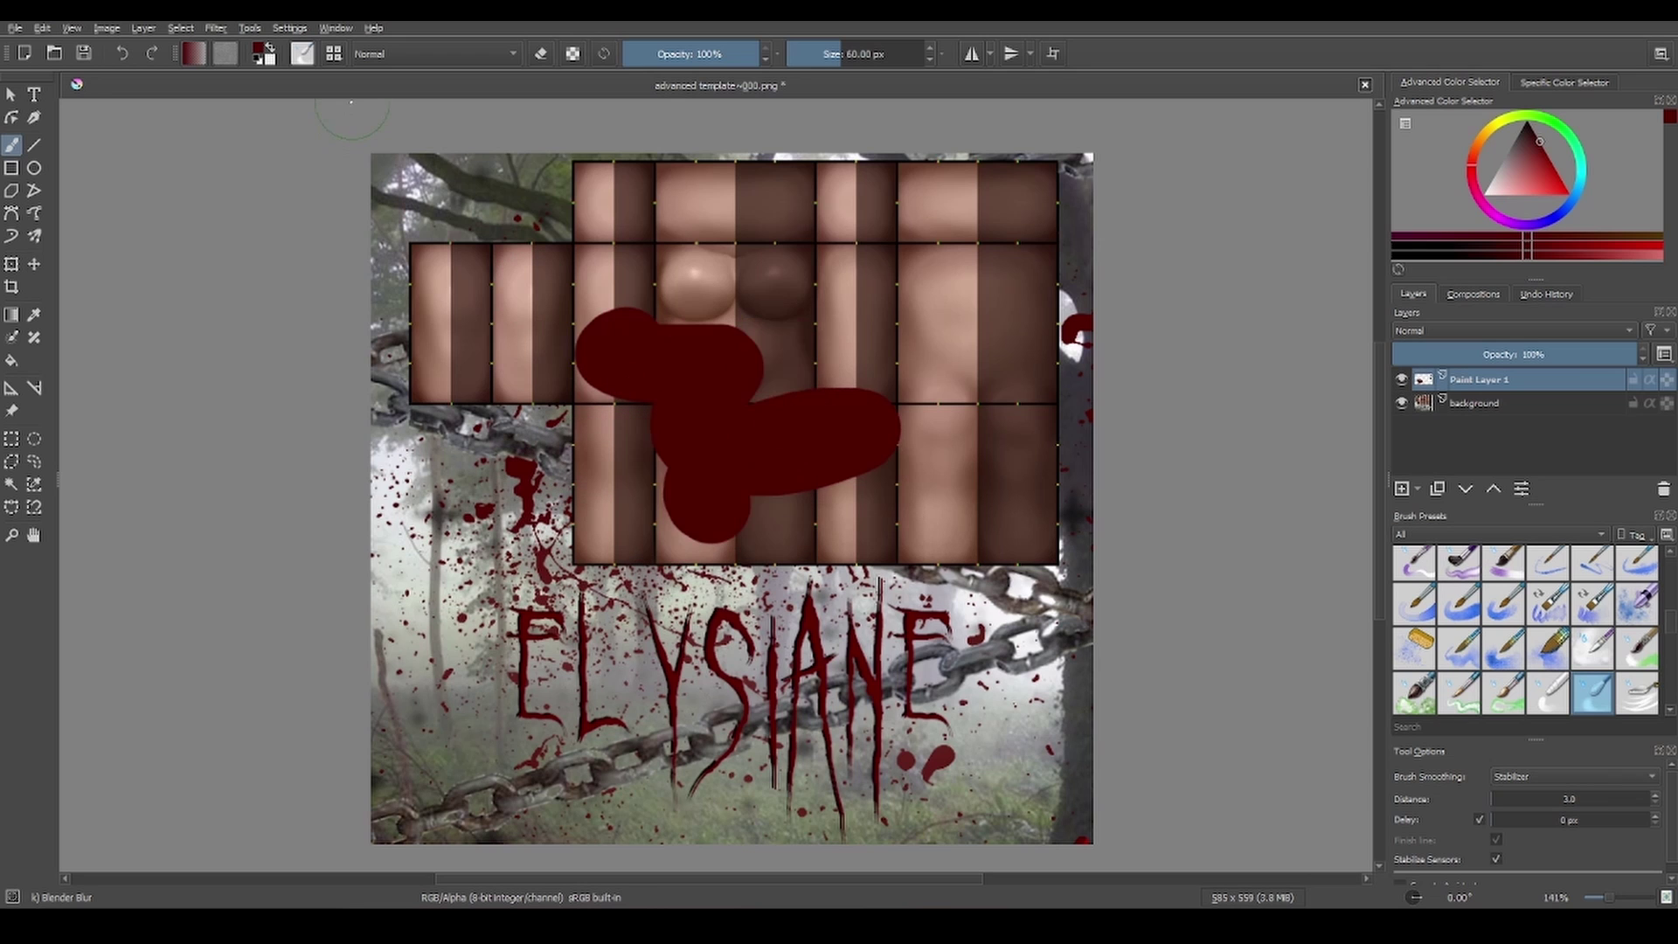
{"action": "left_click", "coordinate": [304, 52]}
{"action": "left_click", "coordinate": [1319, 308]}
- Select the Stamp Sparkles preset, set the colour to white and scatter sparkles over the template panels
{"action": "left_click", "coordinate": [334, 53]}
{"action": "left_click", "coordinate": [581, 435]}
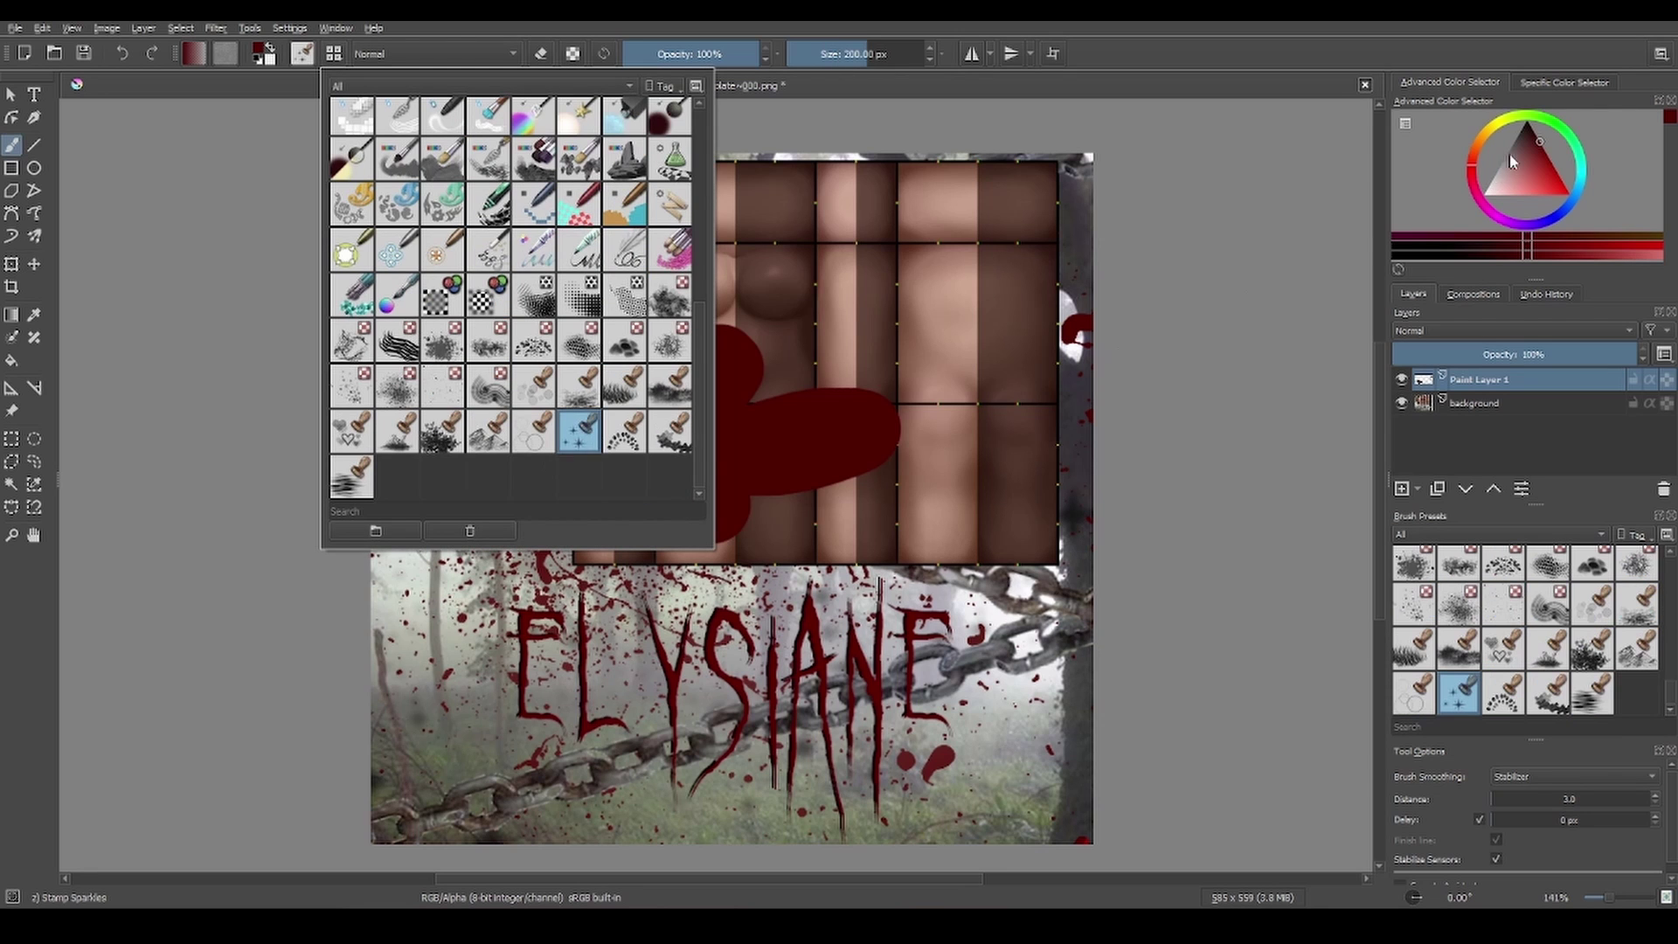
{"action": "left_click_drag", "start_coordinate": [1510, 158], "coordinate": [1483, 194]}
{"action": "mouse_move", "coordinate": [872, 381]}
{"action": "left_mouse_down"}
{"action": "mouse_move", "coordinate": [631, 547]}
{"action": "mouse_move", "coordinate": [506, 343]}
{"action": "mouse_move", "coordinate": [783, 517]}
{"action": "mouse_move", "coordinate": [1011, 402]}
{"action": "mouse_move", "coordinate": [611, 580]}
{"action": "left_mouse_up"}
- Undo the sparkle stamps and the dark red test paint
{"action": "key", "text": "ctrl+z"}
{"action": "key", "text": "ctrl+z"}
{"action": "key", "text": "ctrl+z"}
{"action": "key", "text": "ctrl+z"}
{"action": "key", "text": "ctrl+z"}
{"action": "key", "text": "ctrl+z"}
{"action": "key", "text": "ctrl+z"}
{"action": "key", "text": "ctrl+z"}
{"action": "key", "text": "ctrl+z"}
{"action": "key", "text": "ctrl+z"}
{"action": "key", "text": "ctrl+z"}
{"action": "key", "text": "ctrl+z"}
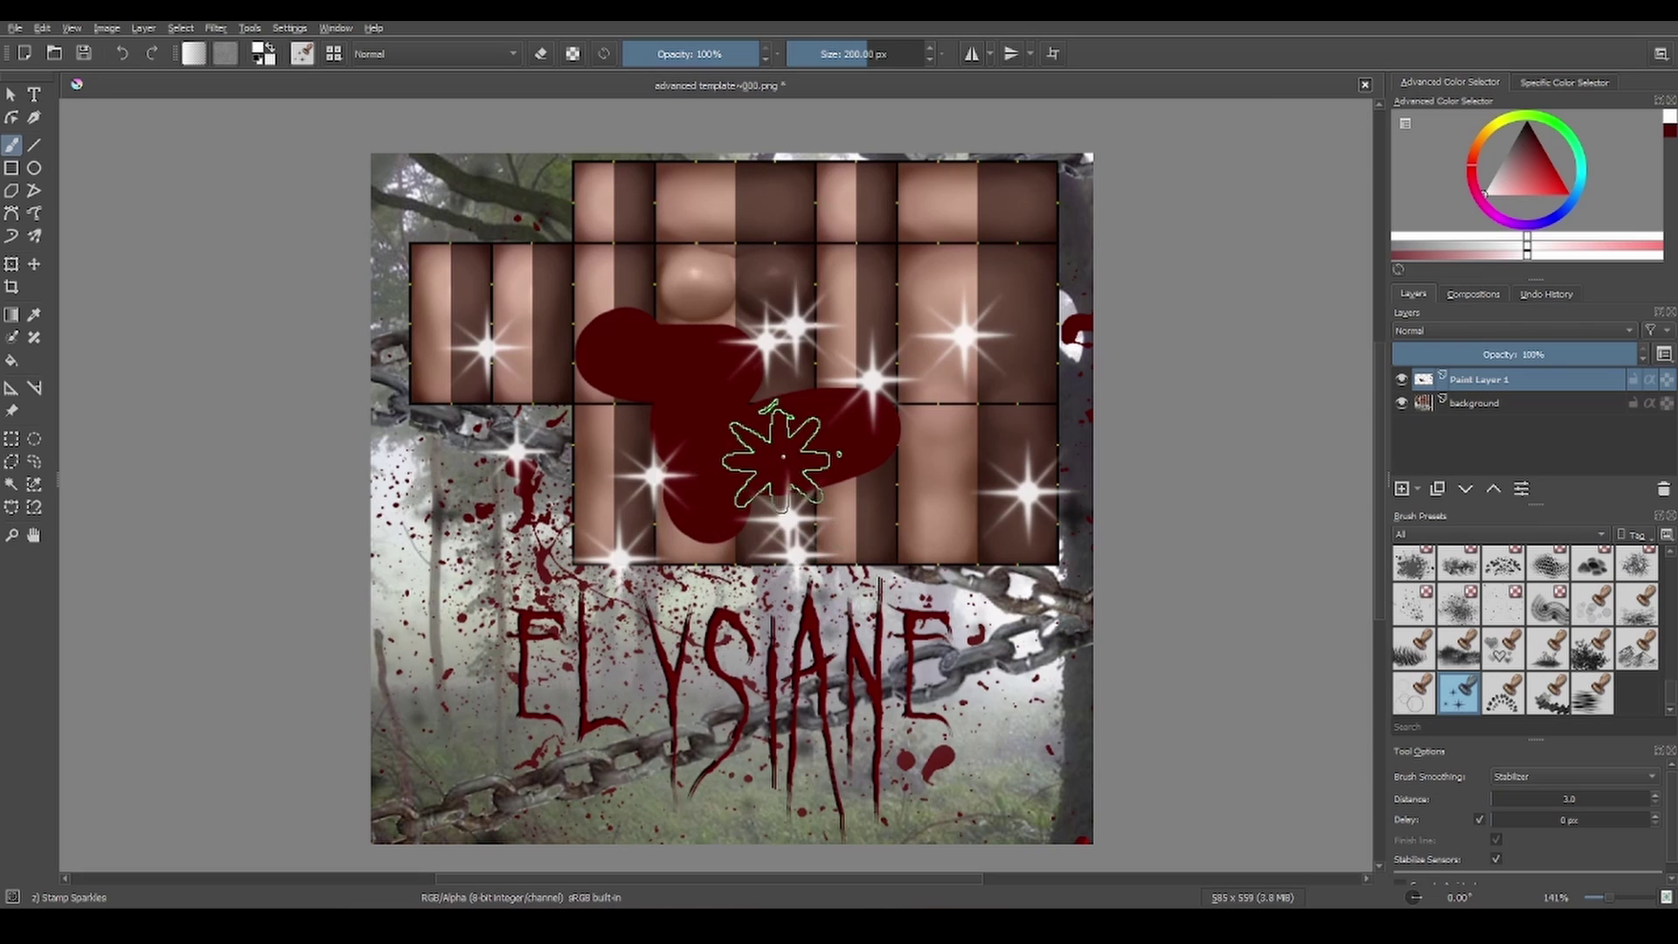
{"action": "key", "text": "ctrl+z"}
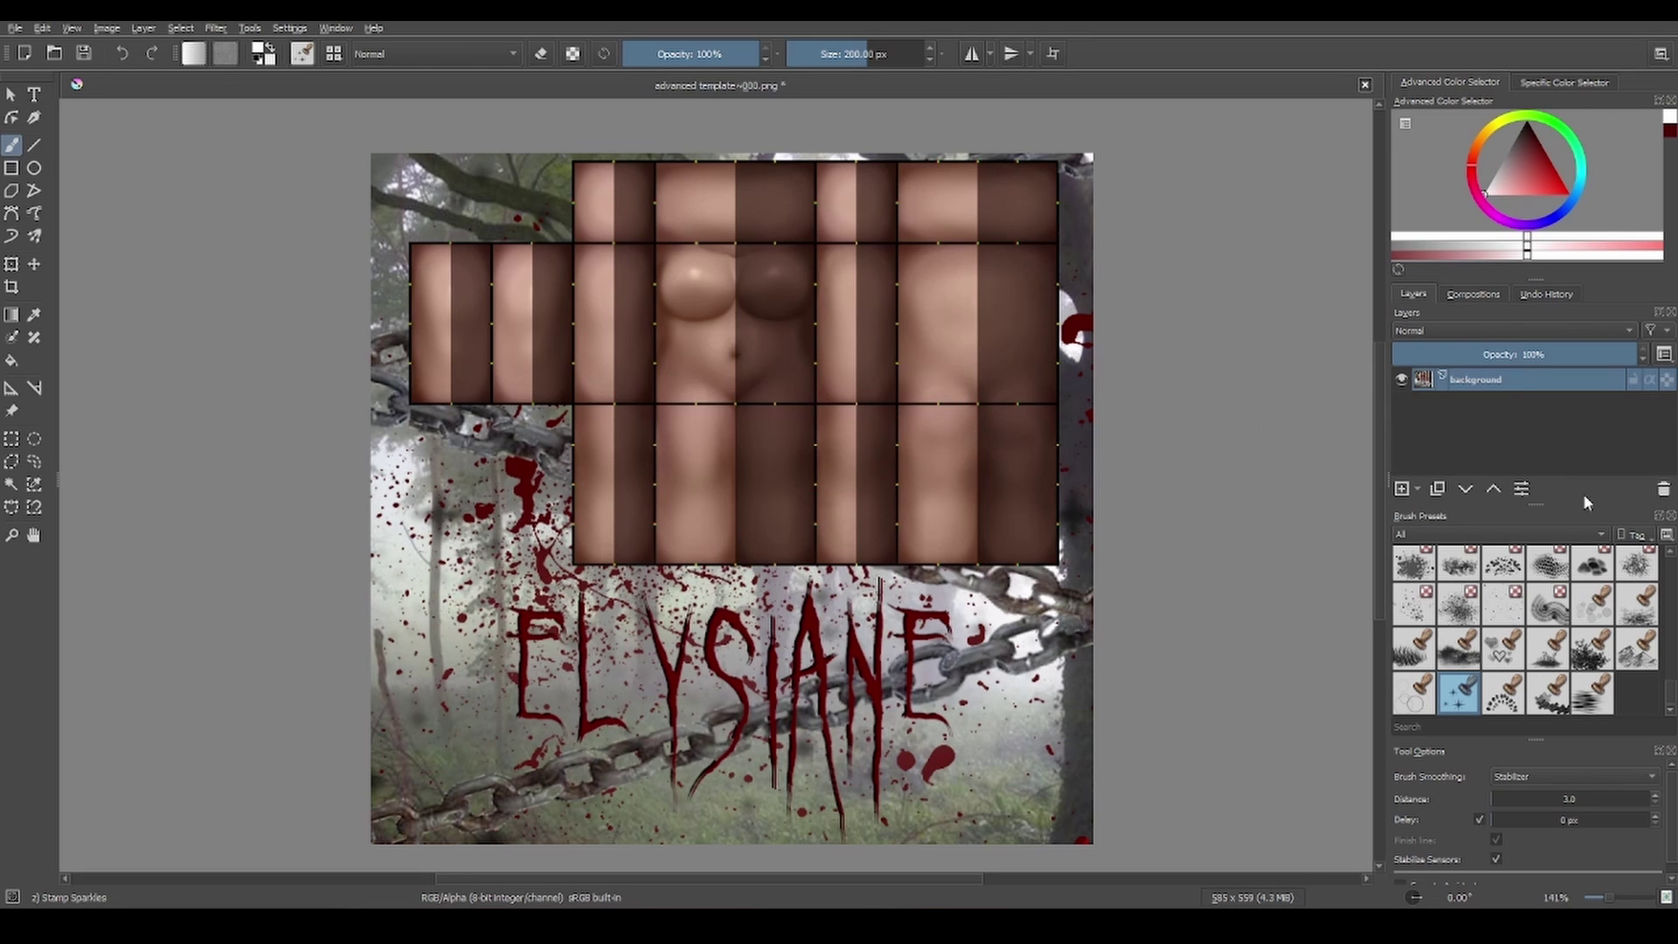
- Draw four thick white vertical lines over the template with the Line tool and the Basic-1 preset
{"action": "left_click", "coordinate": [34, 145]}
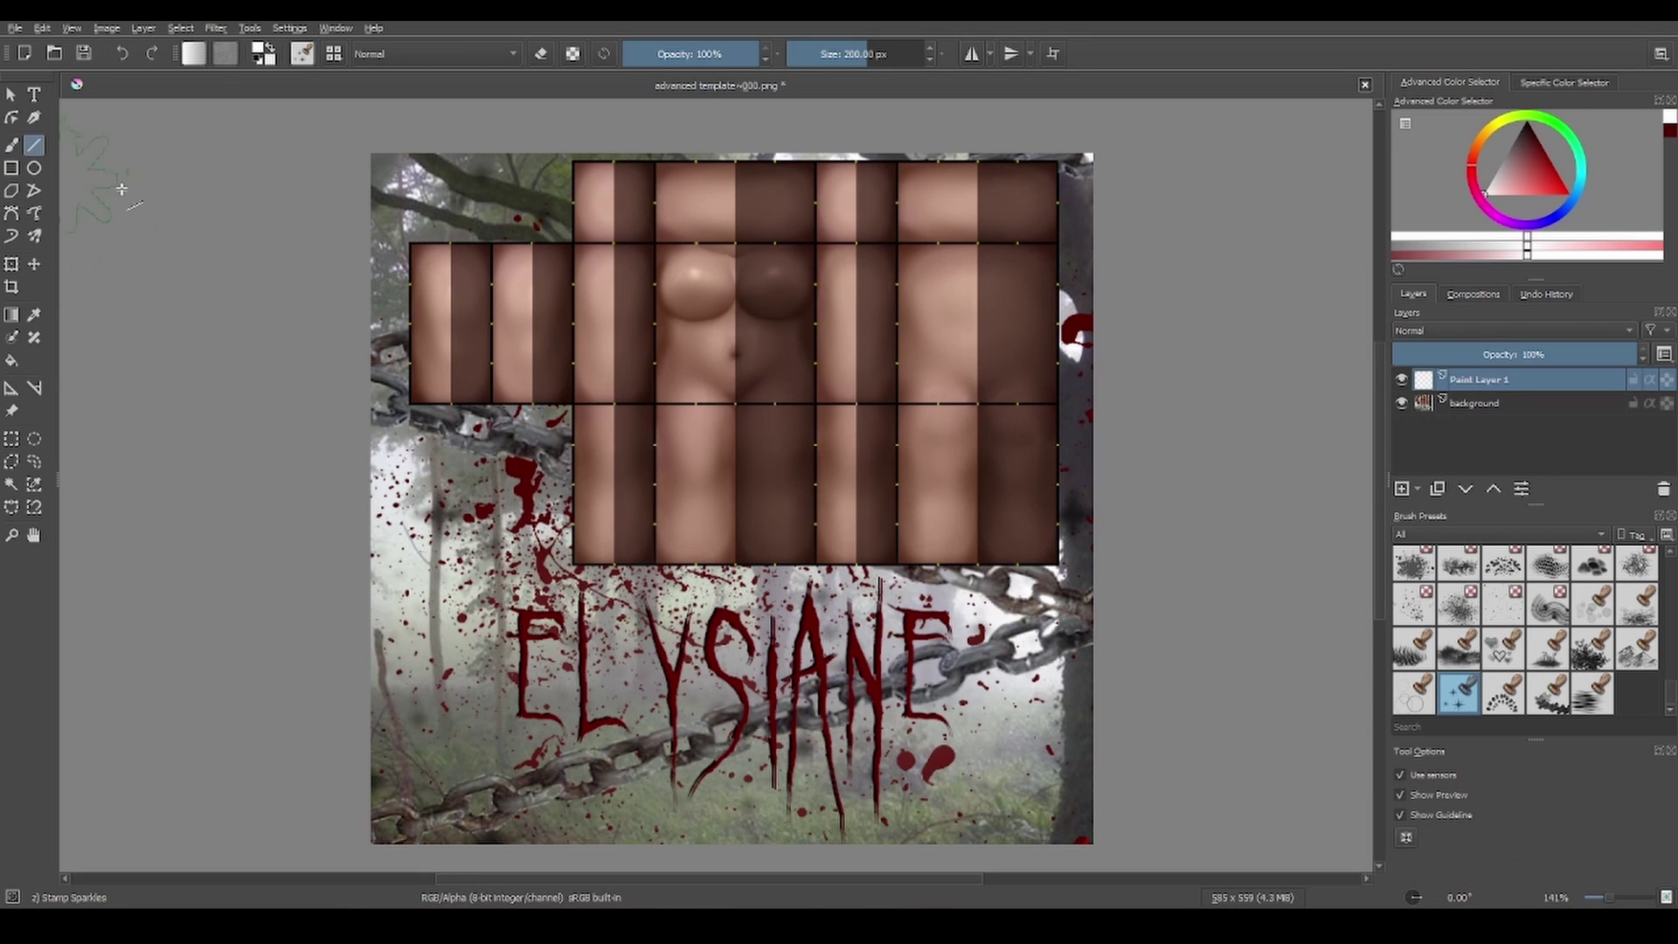
{"action": "scroll", "coordinate": [1594, 625], "scroll_direction": "up", "scroll_amount": 10}
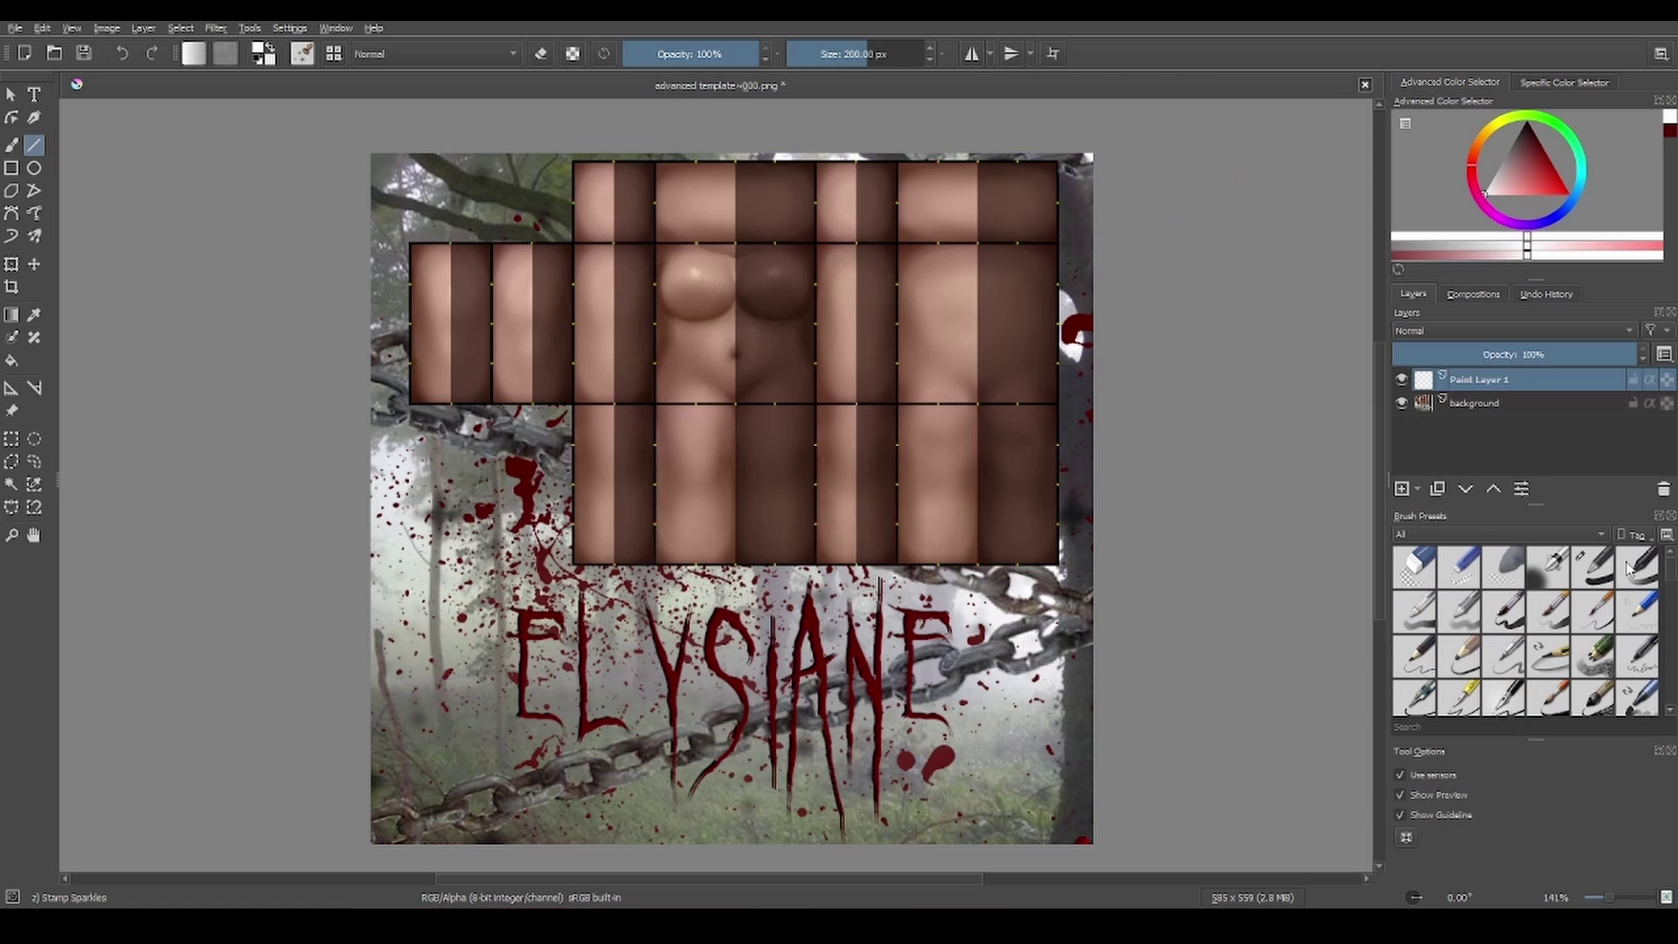
{"action": "left_click", "coordinate": [1592, 568]}
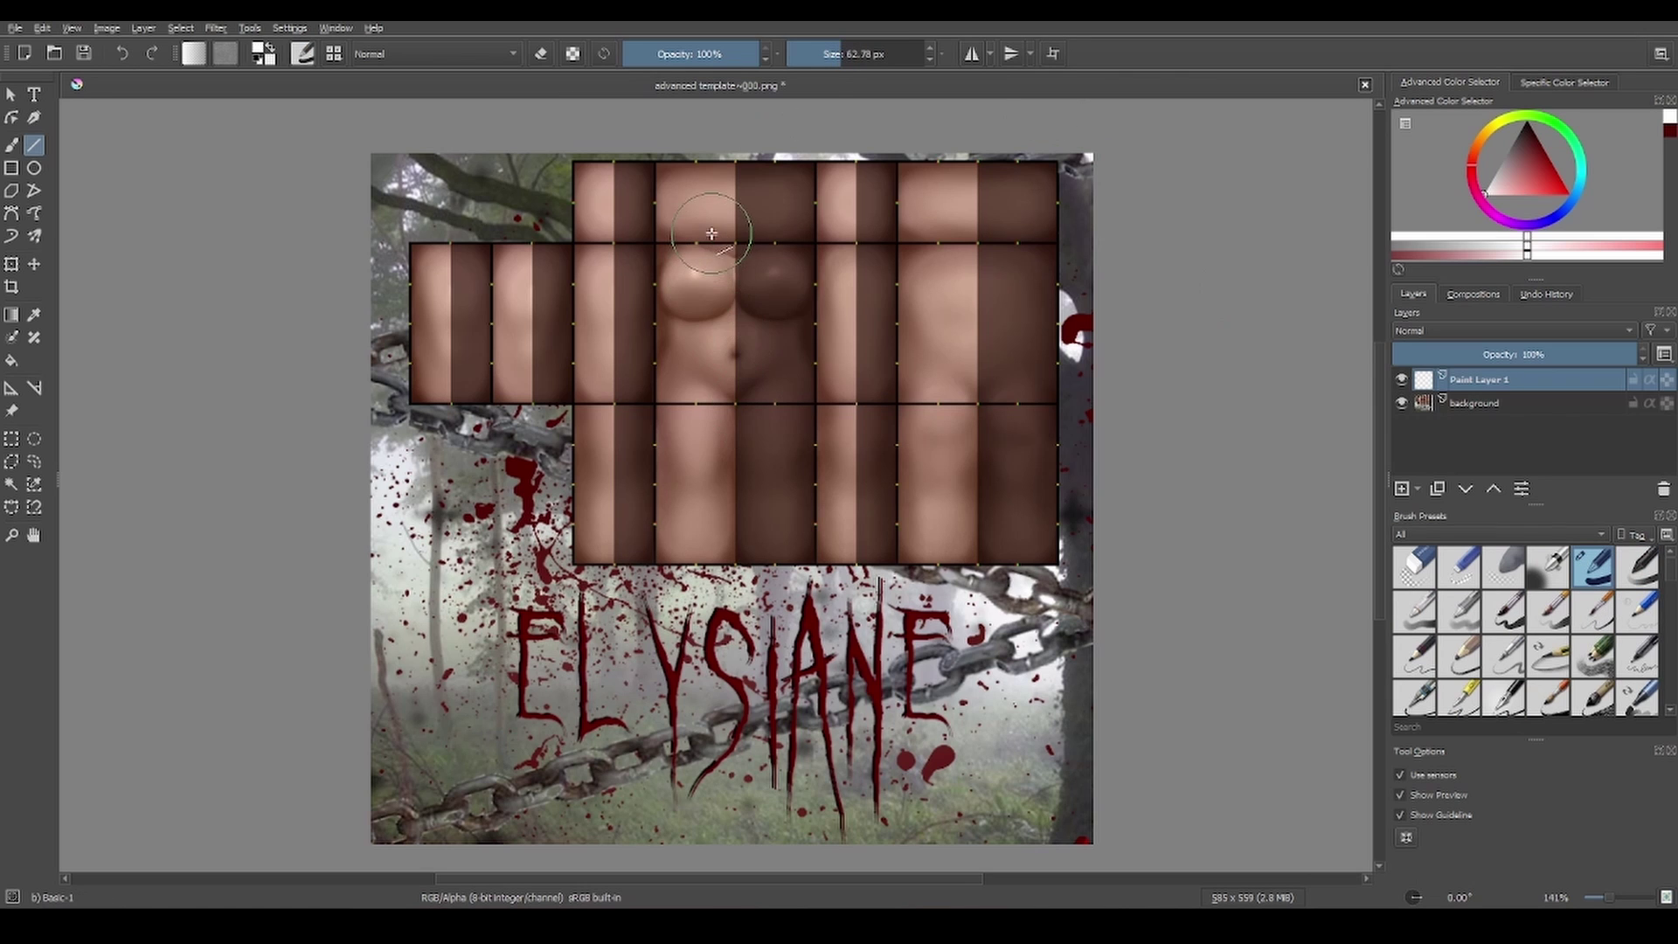
{"action": "left_click_drag", "start_coordinate": [711, 234], "coordinate": [715, 661]}
{"action": "left_click_drag", "start_coordinate": [817, 214], "coordinate": [812, 681]}
{"action": "left_click_drag", "start_coordinate": [939, 319], "coordinate": [957, 686]}
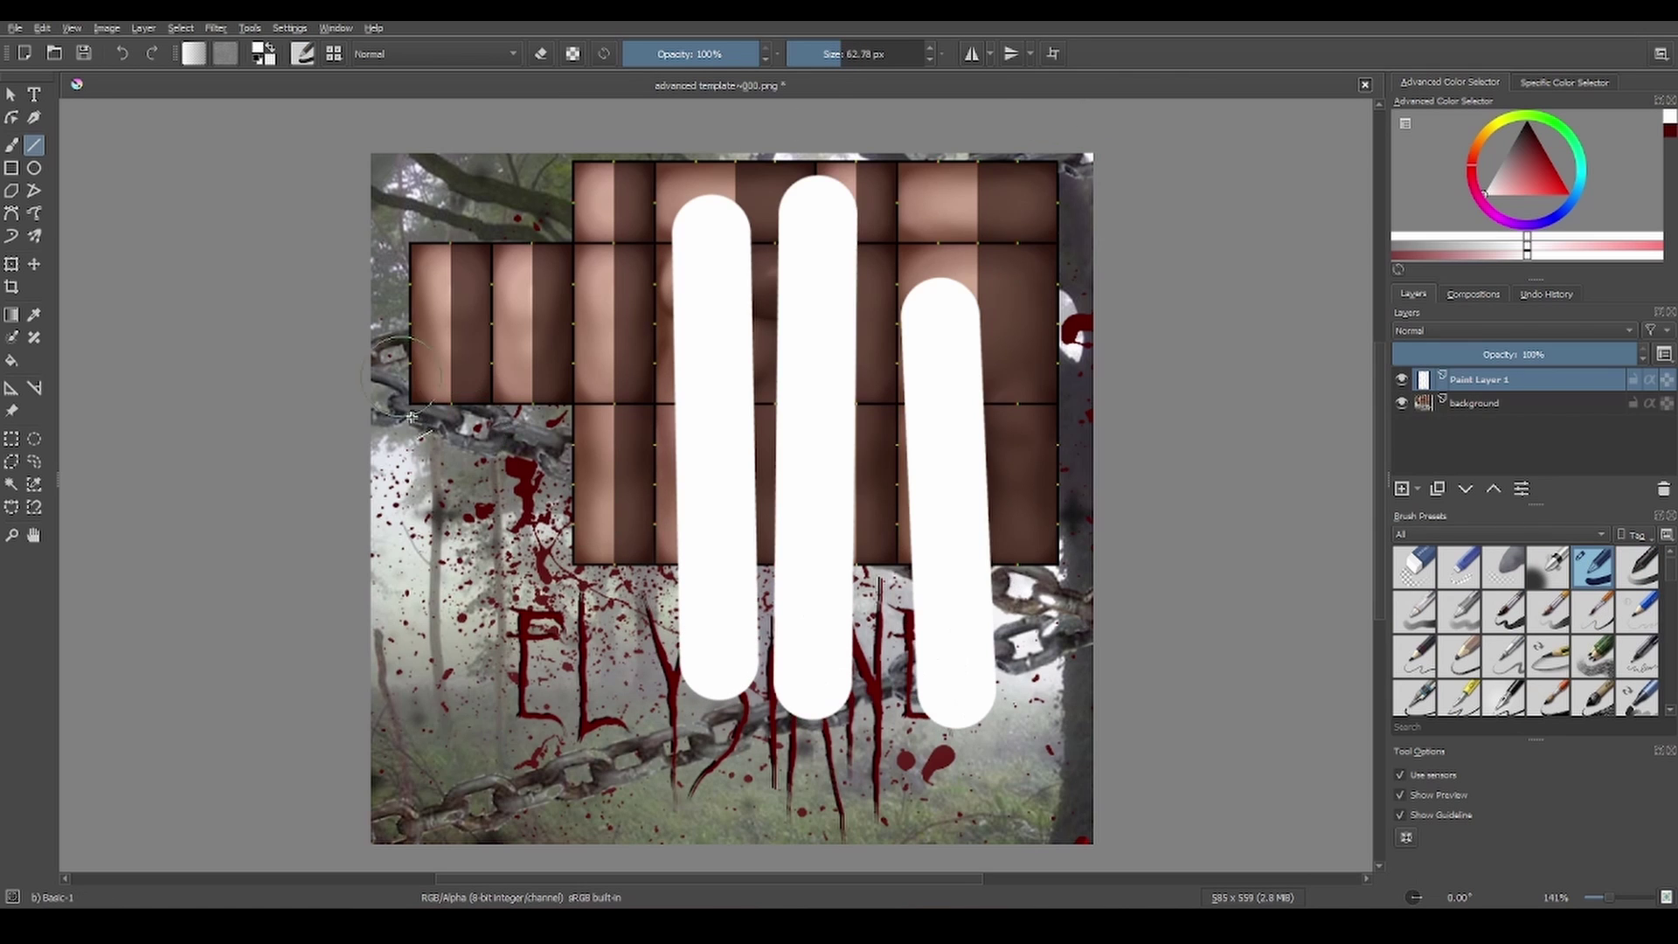
{"action": "left_click_drag", "start_coordinate": [392, 368], "coordinate": [510, 756]}
{"action": "key", "text": "ctrl+z"}
{"action": "mouse_move", "coordinate": [568, 270]}
{"action": "left_mouse_down"}
{"action": "mouse_move", "coordinate": [534, 629]}
{"action": "mouse_move", "coordinate": [559, 789]}
{"action": "left_mouse_up"}
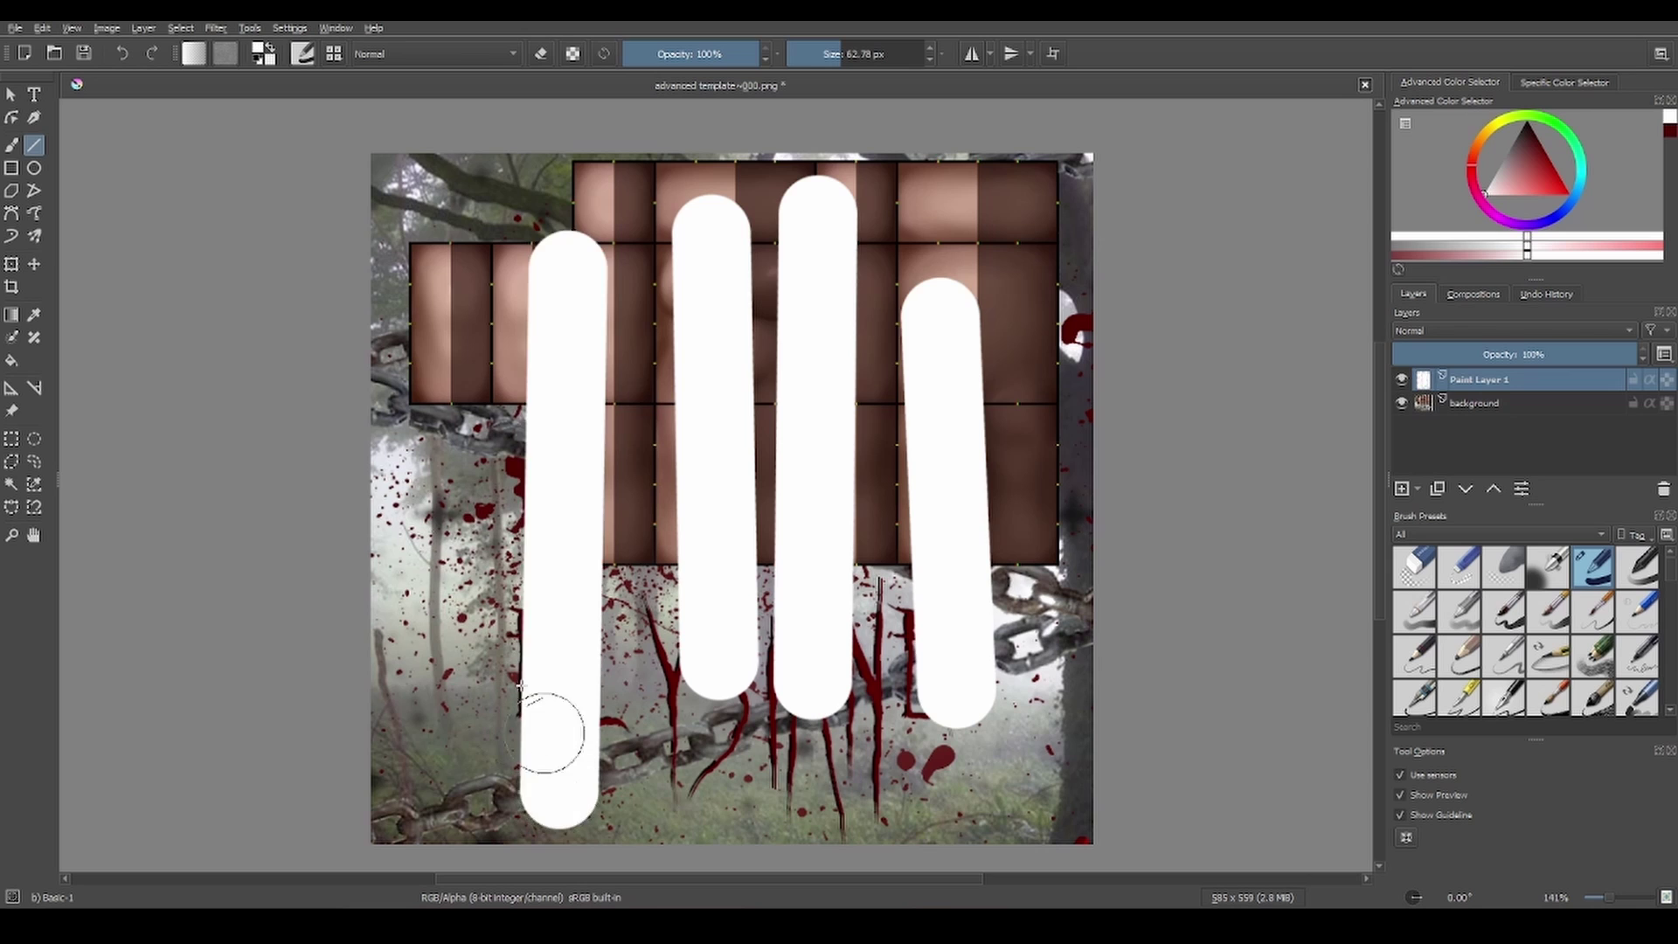
- Undo the white vertical lines
{"action": "key", "text": "ctrl+z"}
{"action": "key", "text": "ctrl+z"}
{"action": "key", "text": "ctrl+z"}
{"action": "key", "text": "ctrl+z"}
{"action": "key", "text": "ctrl+z"}
- Draw two white rectangle outlines and one ellipse outline over the template, undoing each of them
{"action": "left_click", "coordinate": [11, 168]}
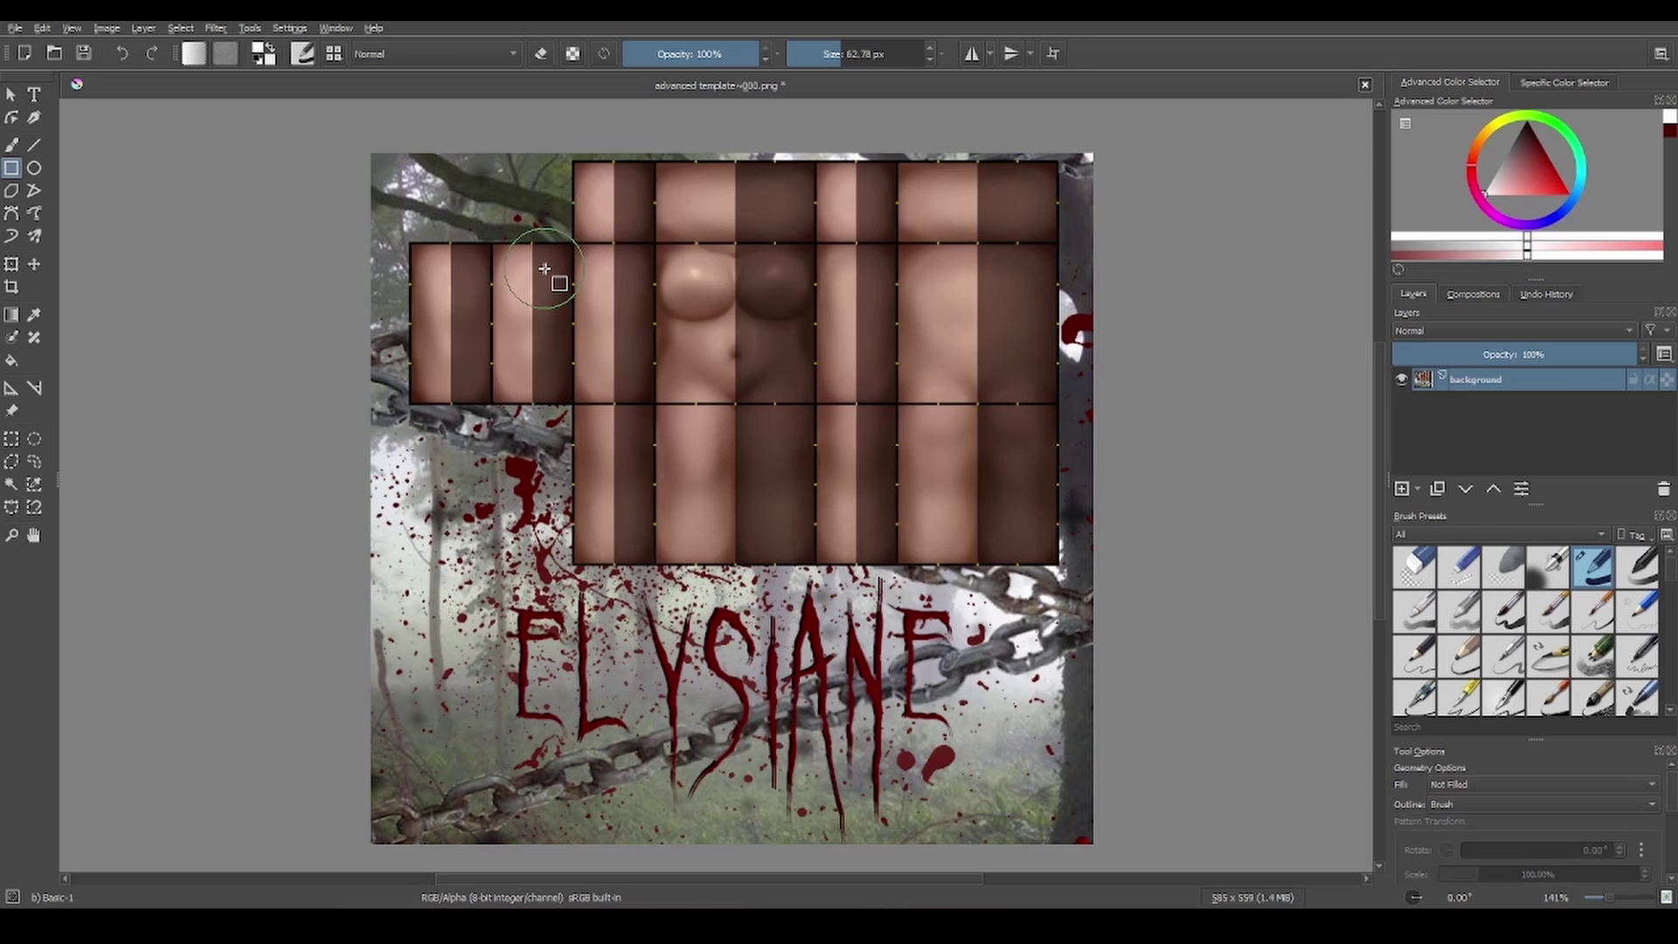
{"action": "left_click_drag", "start_coordinate": [544, 268], "coordinate": [816, 611]}
{"action": "key", "text": "ctrl+z"}
{"action": "left_click_drag", "start_coordinate": [542, 267], "coordinate": [908, 629]}
{"action": "key", "text": "ctrl+z"}
{"action": "left_click", "coordinate": [35, 167]}
{"action": "left_click_drag", "start_coordinate": [913, 273], "coordinate": [594, 587]}
{"action": "key", "text": "ctrl+z"}
- Outline an irregular closed polygon across the torso and leg panels, clear the layer and undo the clearing
{"action": "left_click", "coordinate": [11, 189]}
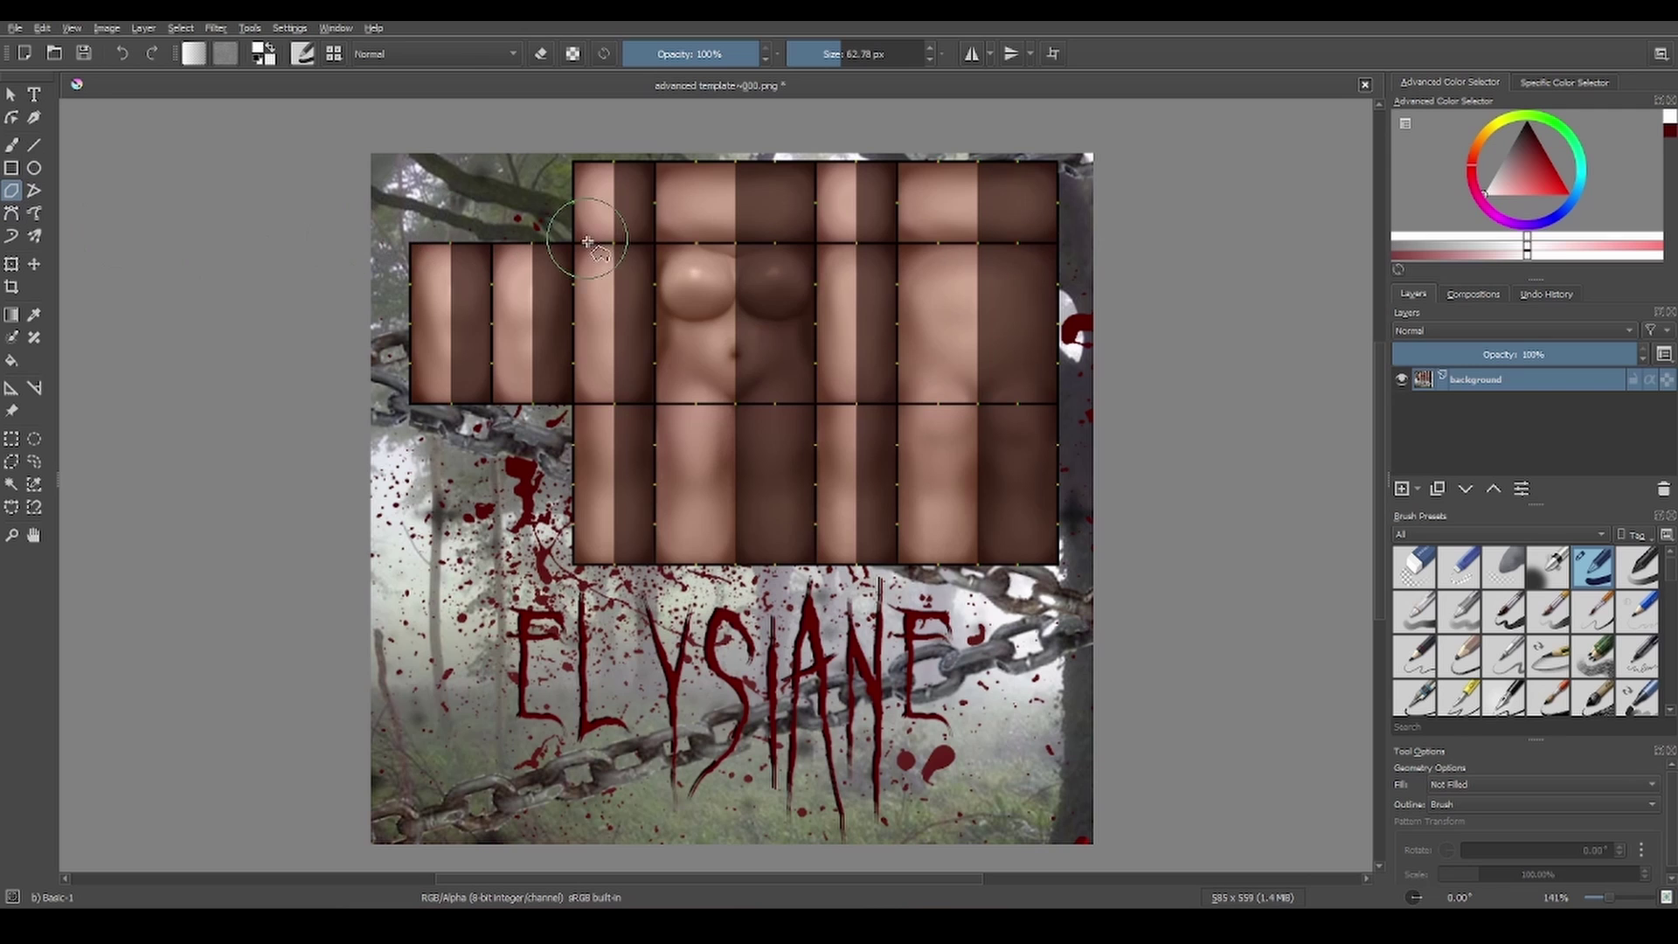
{"action": "left_click", "coordinate": [647, 372]}
{"action": "left_click", "coordinate": [573, 465]}
{"action": "left_click", "coordinate": [630, 567]}
{"action": "left_click", "coordinate": [815, 542]}
{"action": "left_click", "coordinate": [719, 480]}
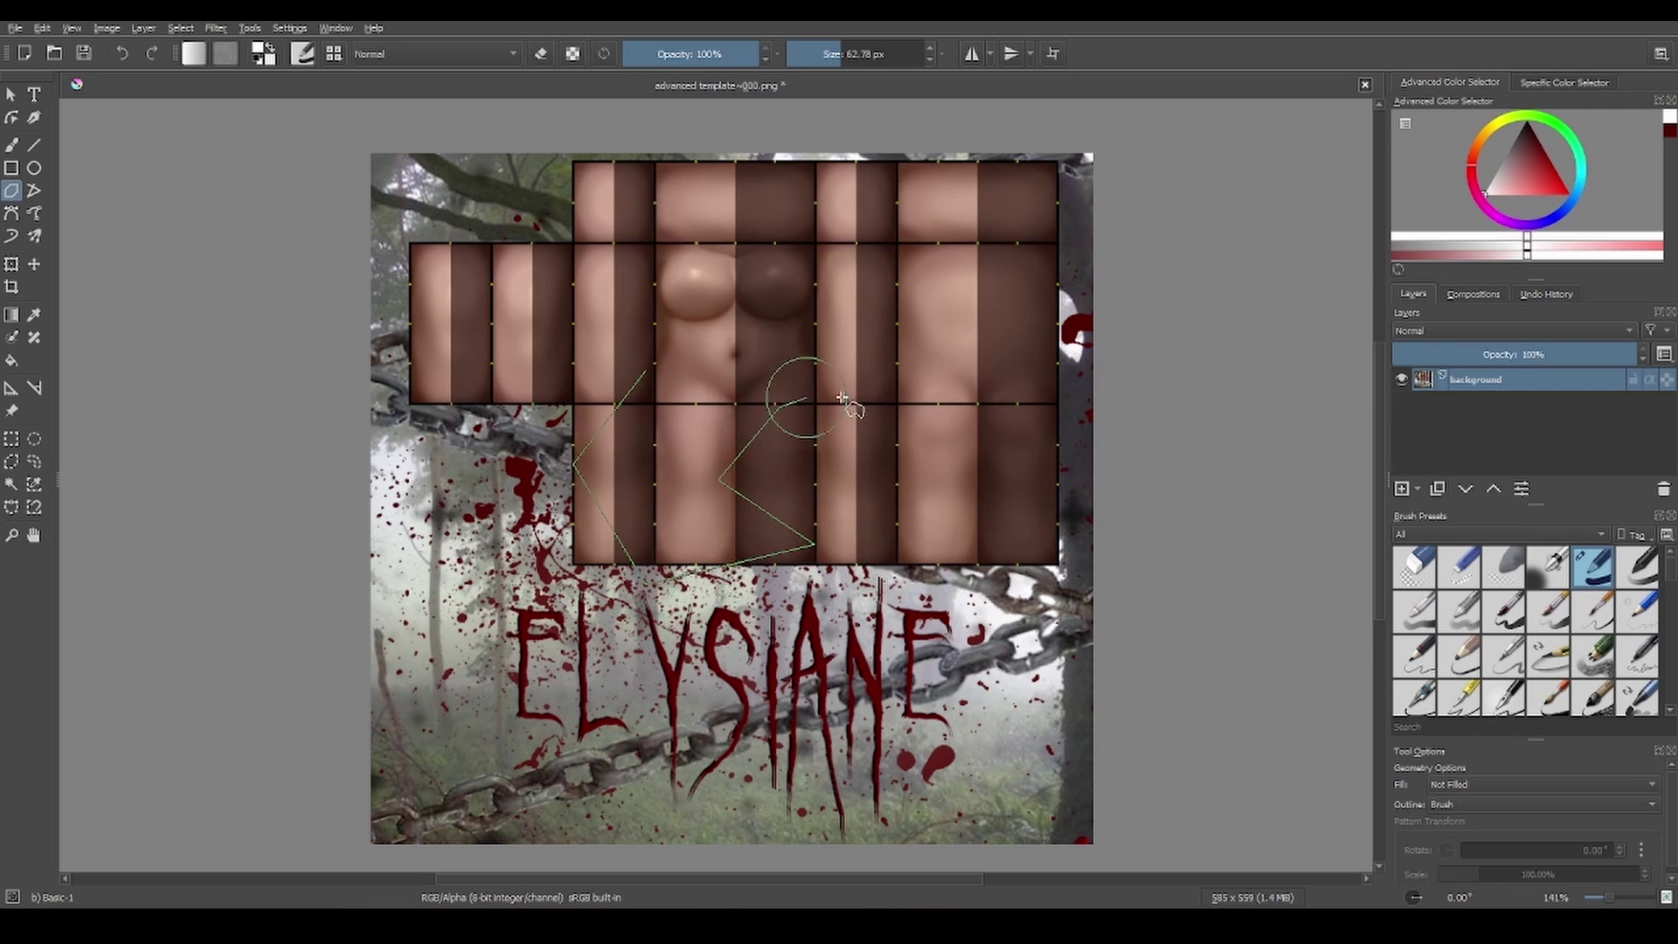
{"action": "left_click", "coordinate": [778, 407]}
{"action": "left_click", "coordinate": [979, 451]}
{"action": "left_click", "coordinate": [951, 312]}
{"action": "left_click", "coordinate": [773, 242]}
{"action": "left_click", "coordinate": [687, 249]}
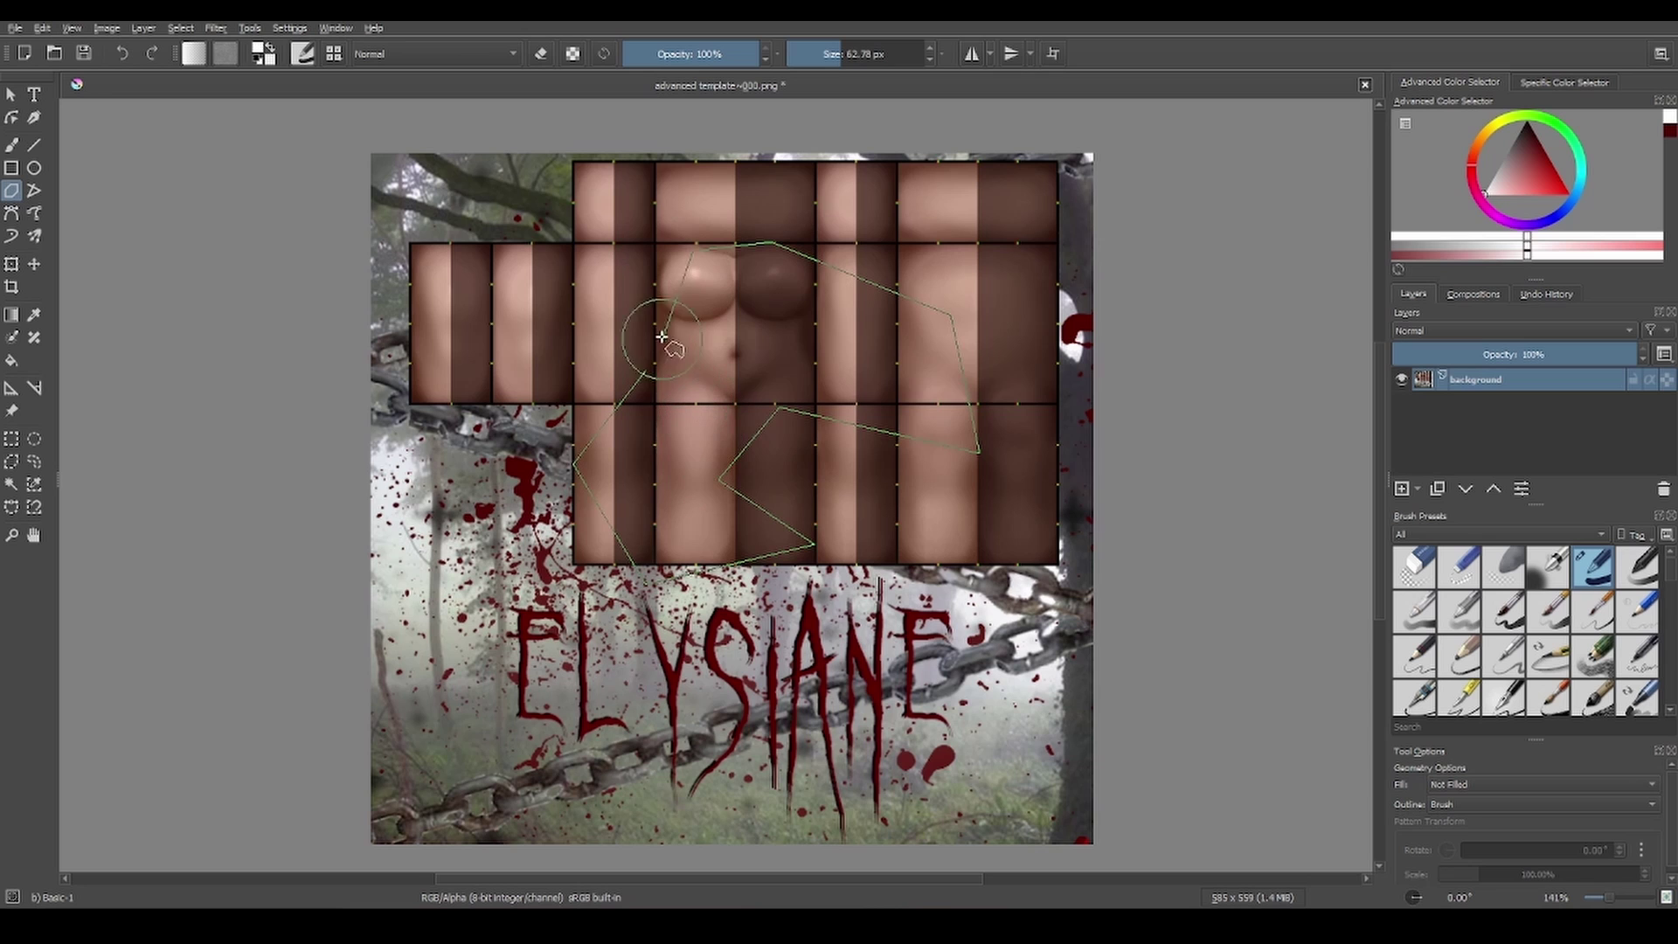
{"action": "double_click", "coordinate": [642, 293]}
{"action": "key", "text": "Delete"}
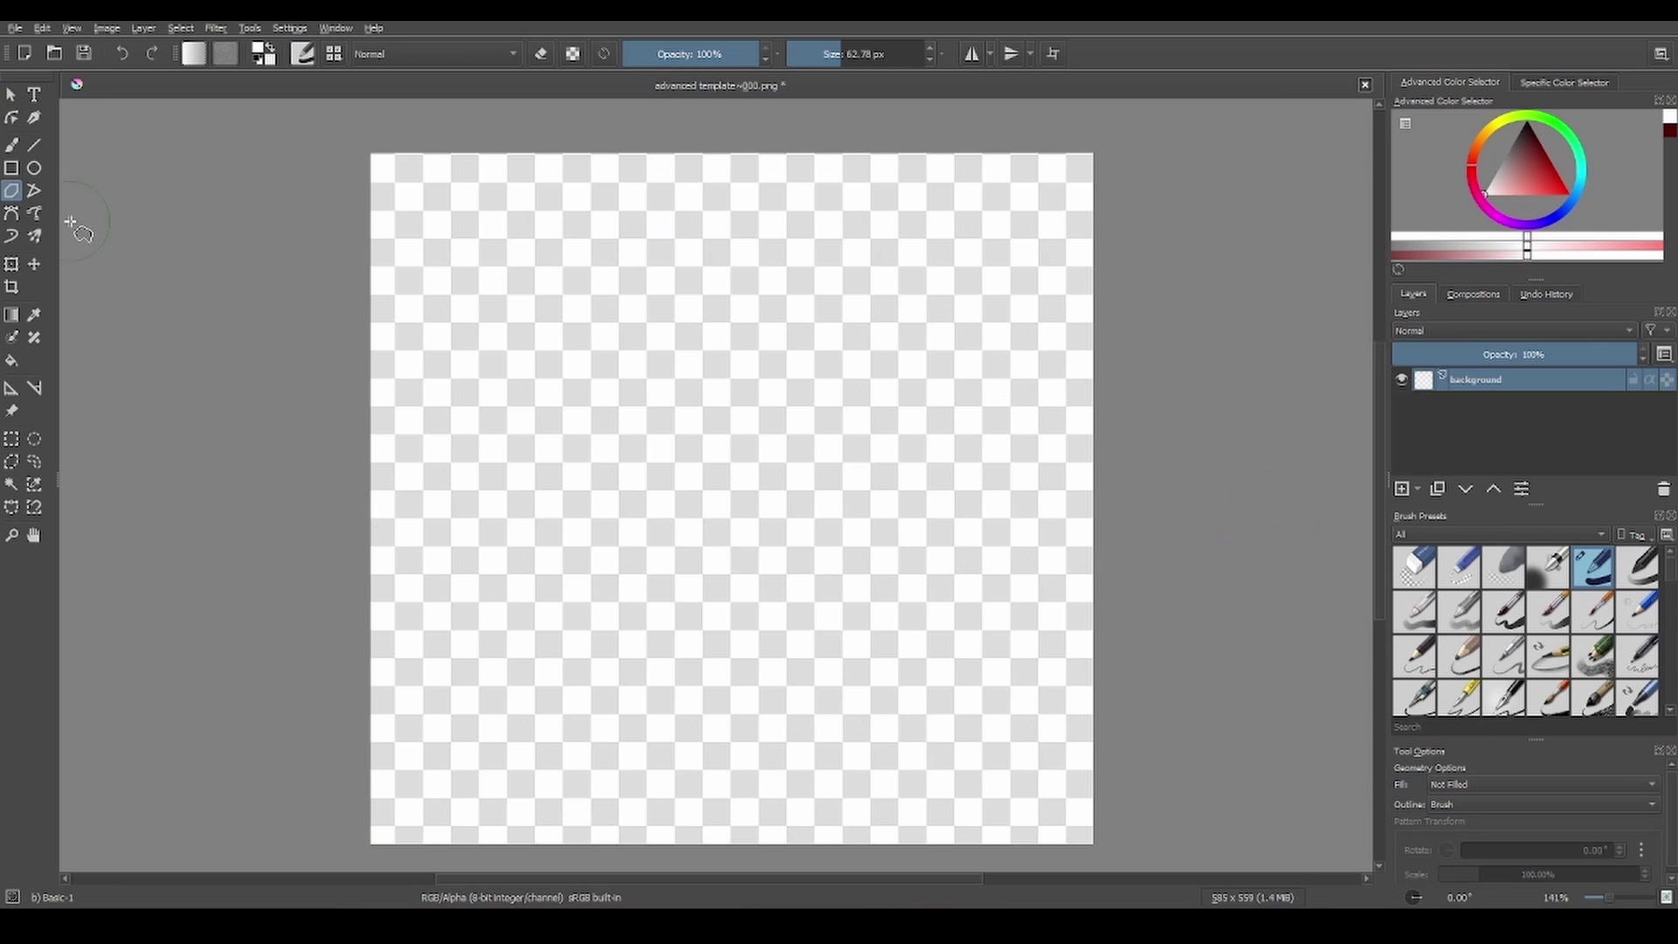
{"action": "key", "text": "ctrl+z"}
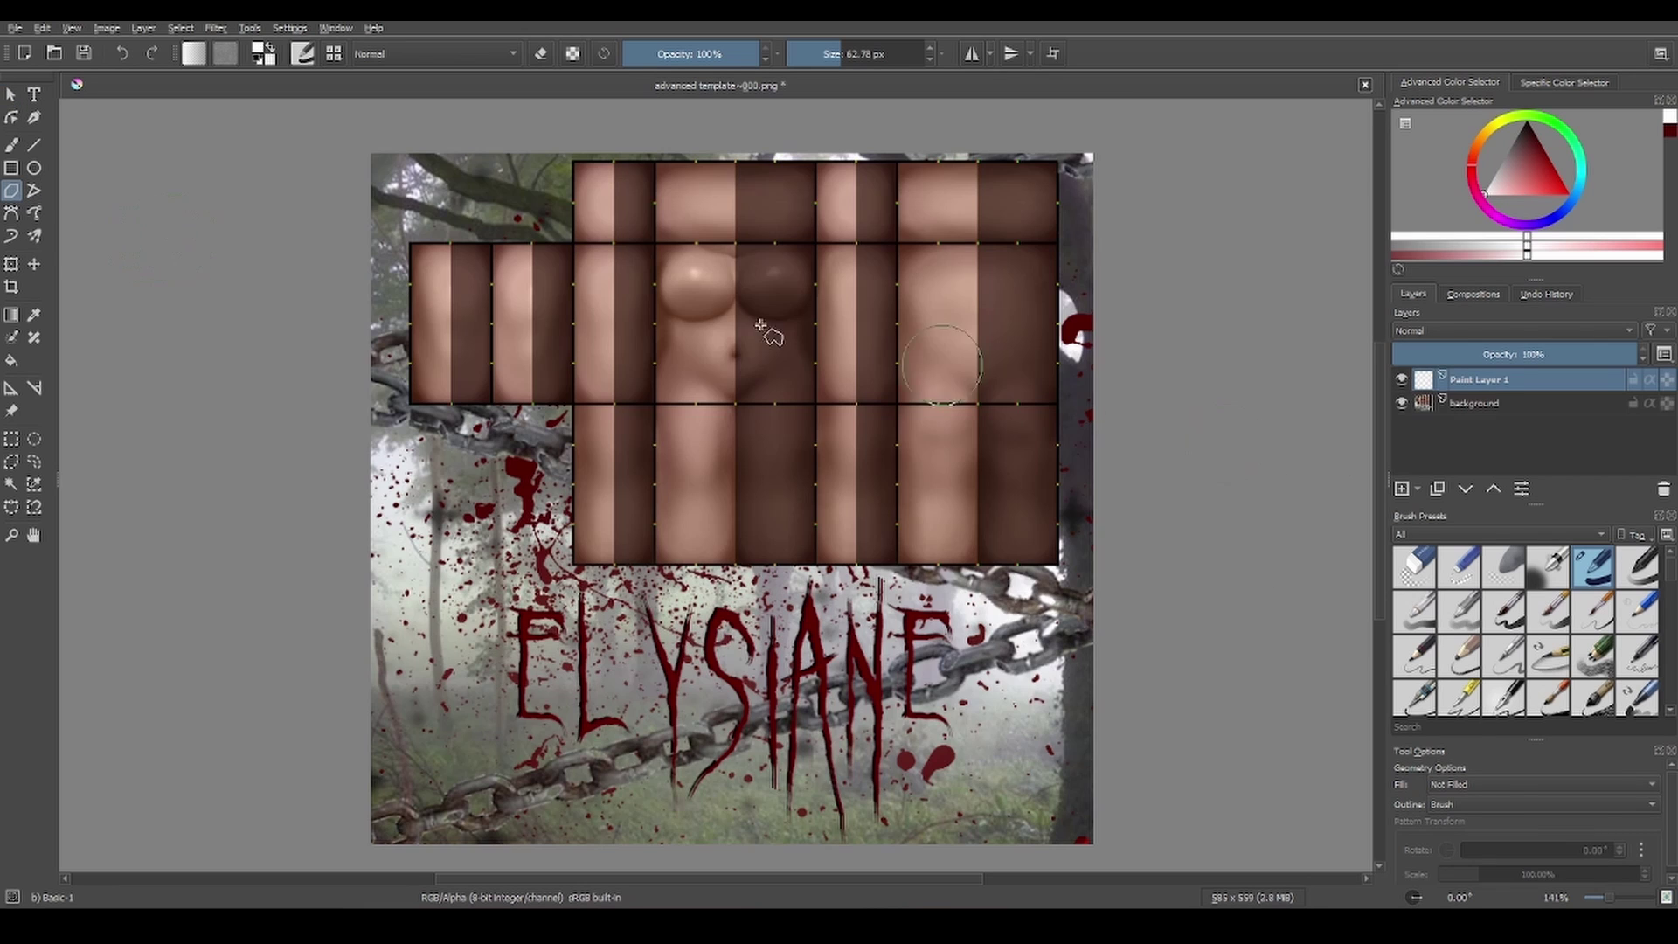
- Set the brush size to 0.01 px, draw a thin white Bezier neckline above the chest and clear it
{"action": "left_click", "coordinate": [10, 218]}
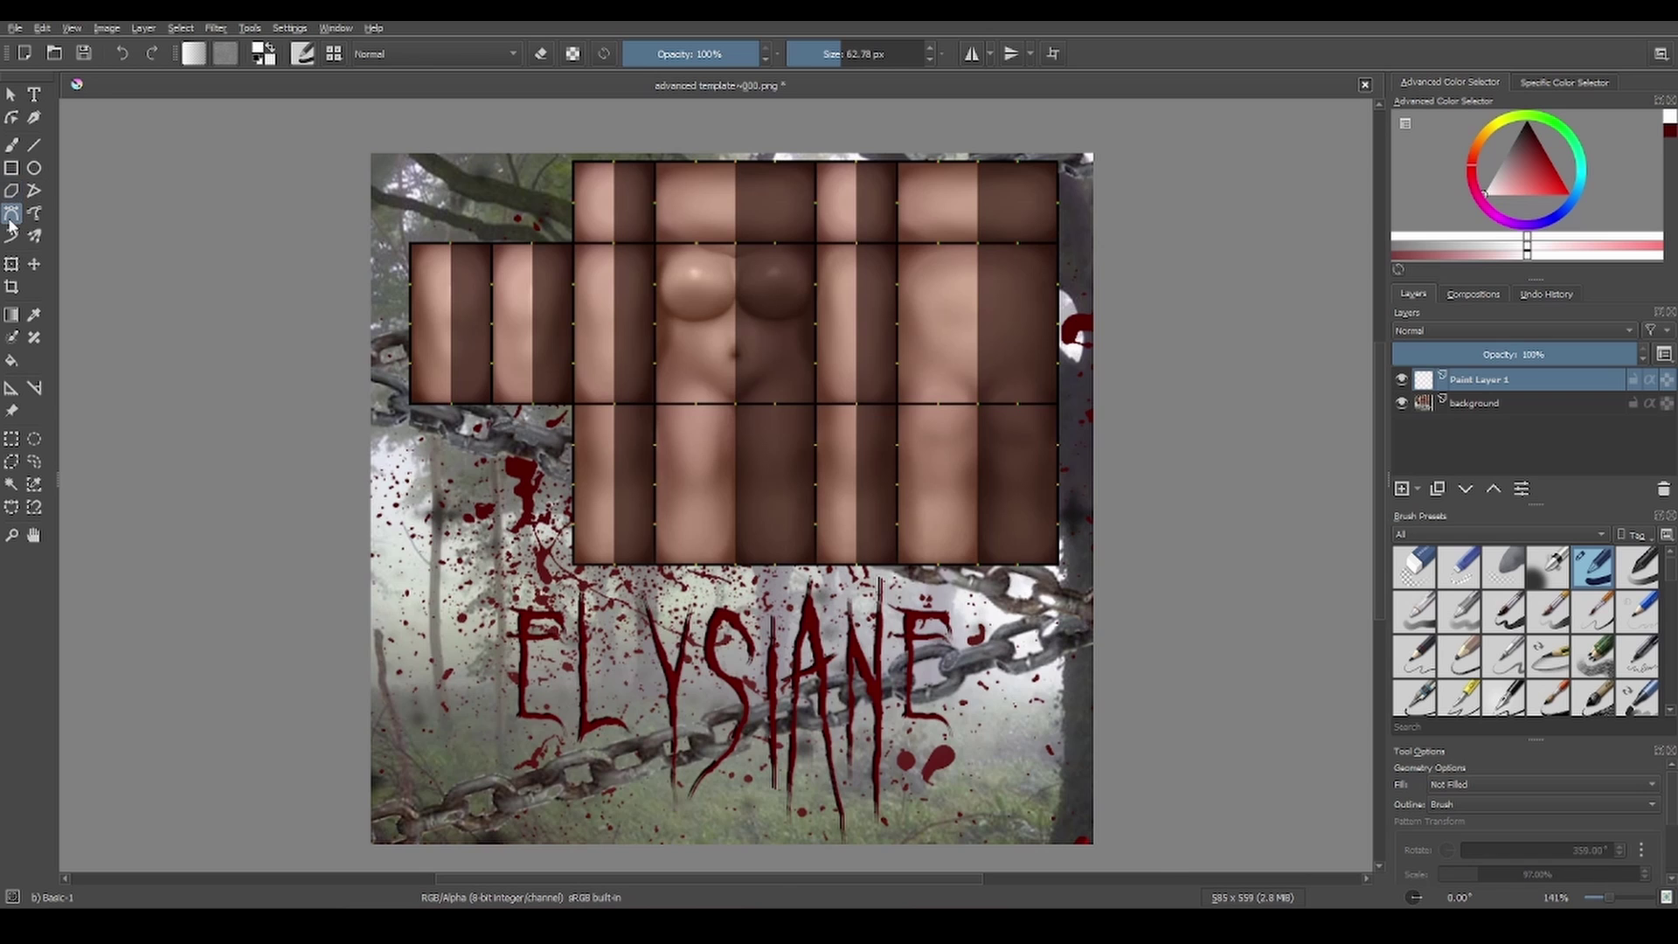
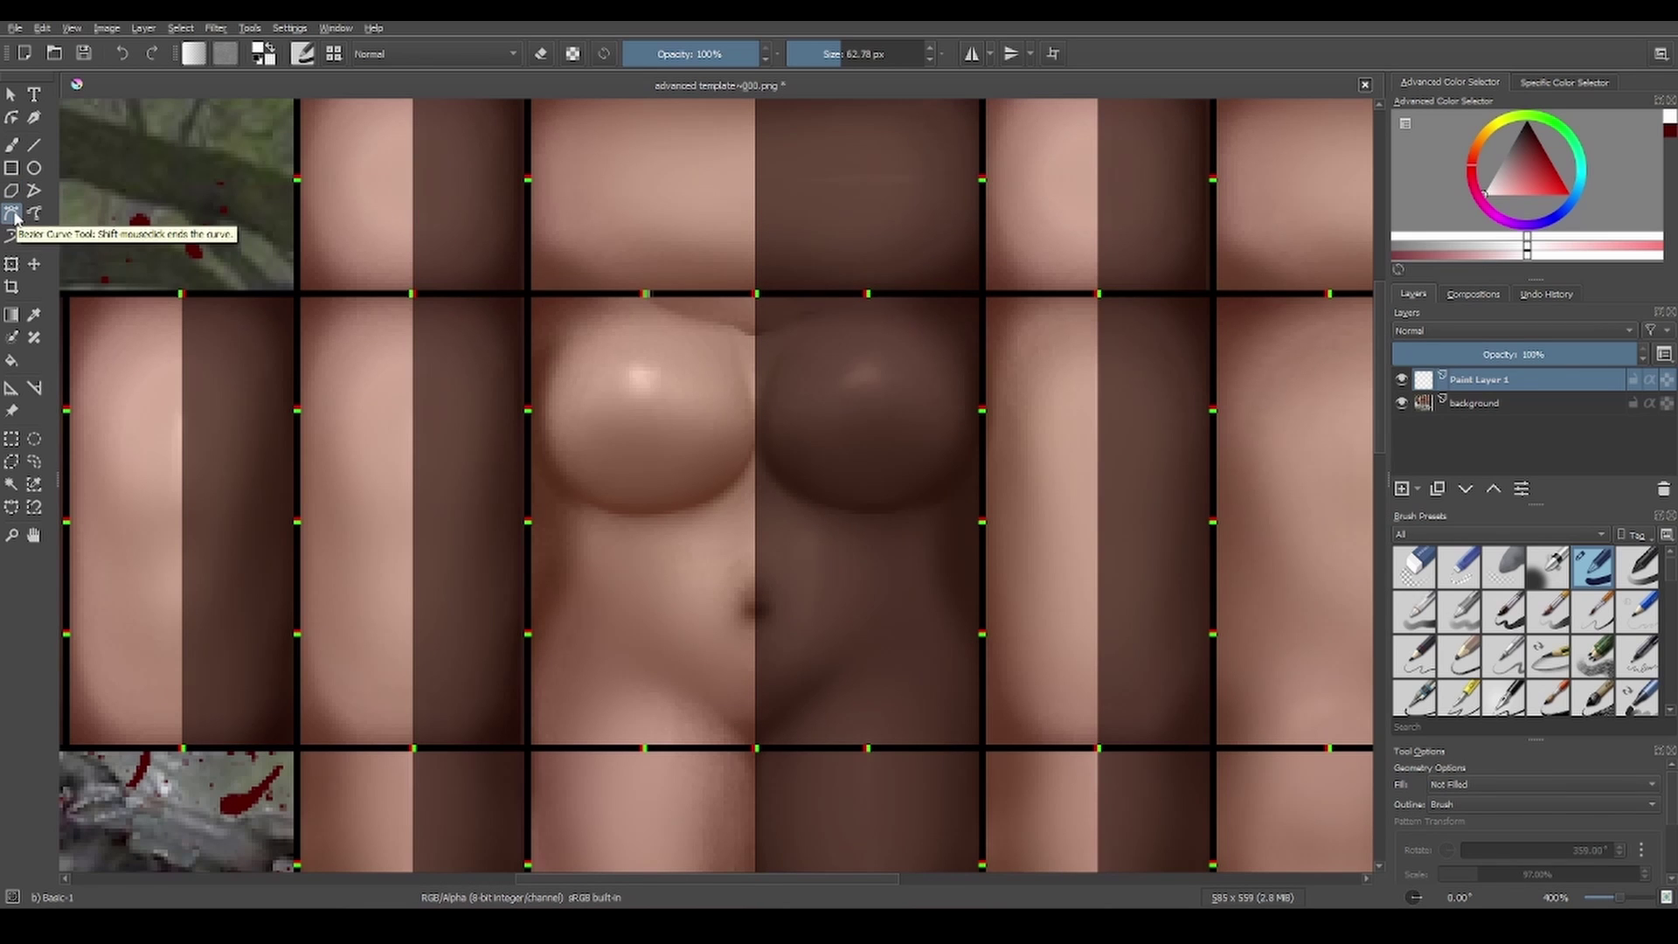
{"action": "left_click", "coordinate": [805, 53]}
{"action": "scroll", "coordinate": [744, 269], "scroll_direction": "up", "scroll_amount": 2}
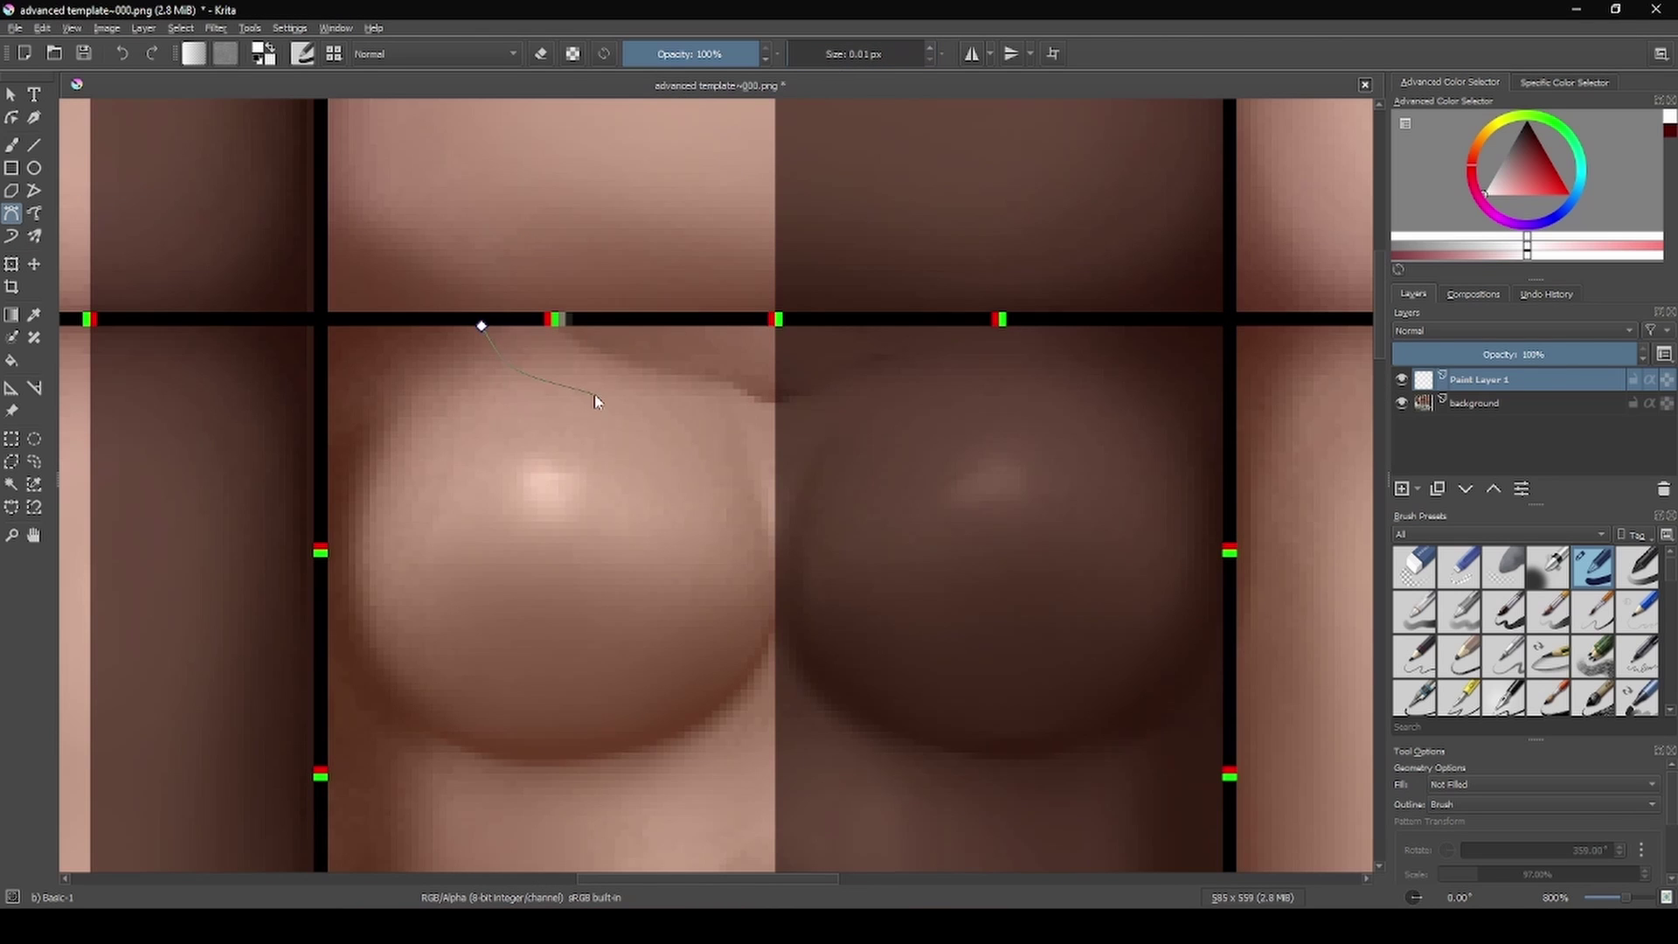
{"action": "double_click", "coordinate": [784, 418]}
{"action": "key", "text": "ctrl+z"}
{"action": "double_click", "coordinate": [767, 421]}
{"action": "scroll", "coordinate": [626, 549], "scroll_direction": "down", "scroll_amount": 1}
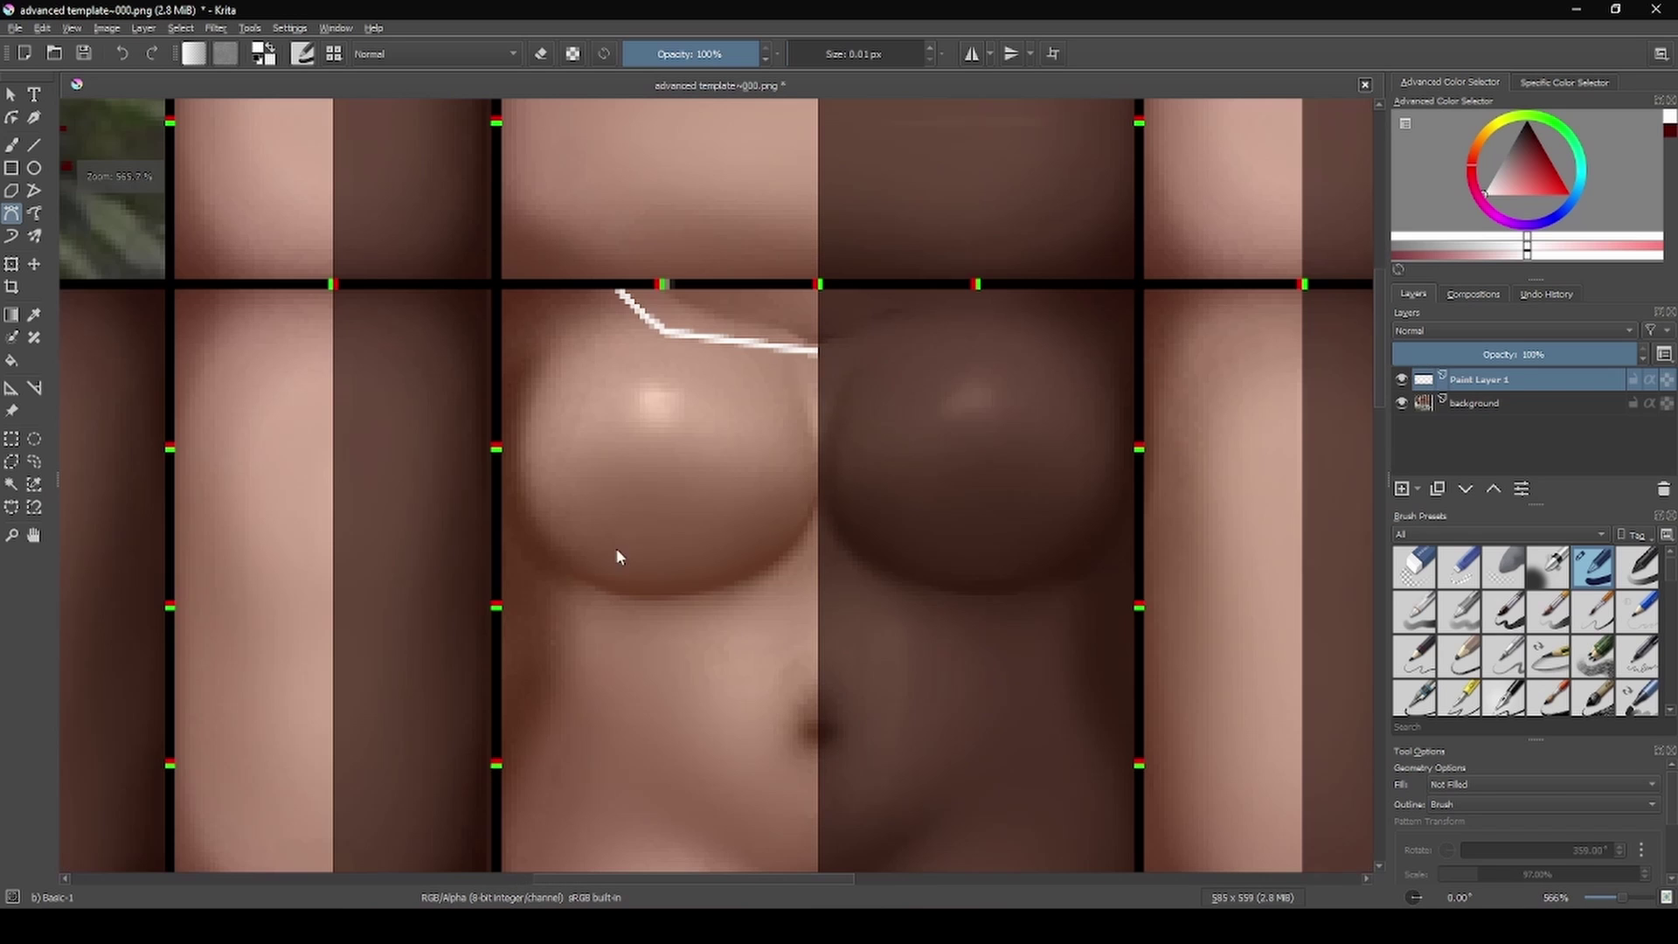
{"action": "double_click", "coordinate": [909, 645]}
{"action": "key", "text": "Delete"}
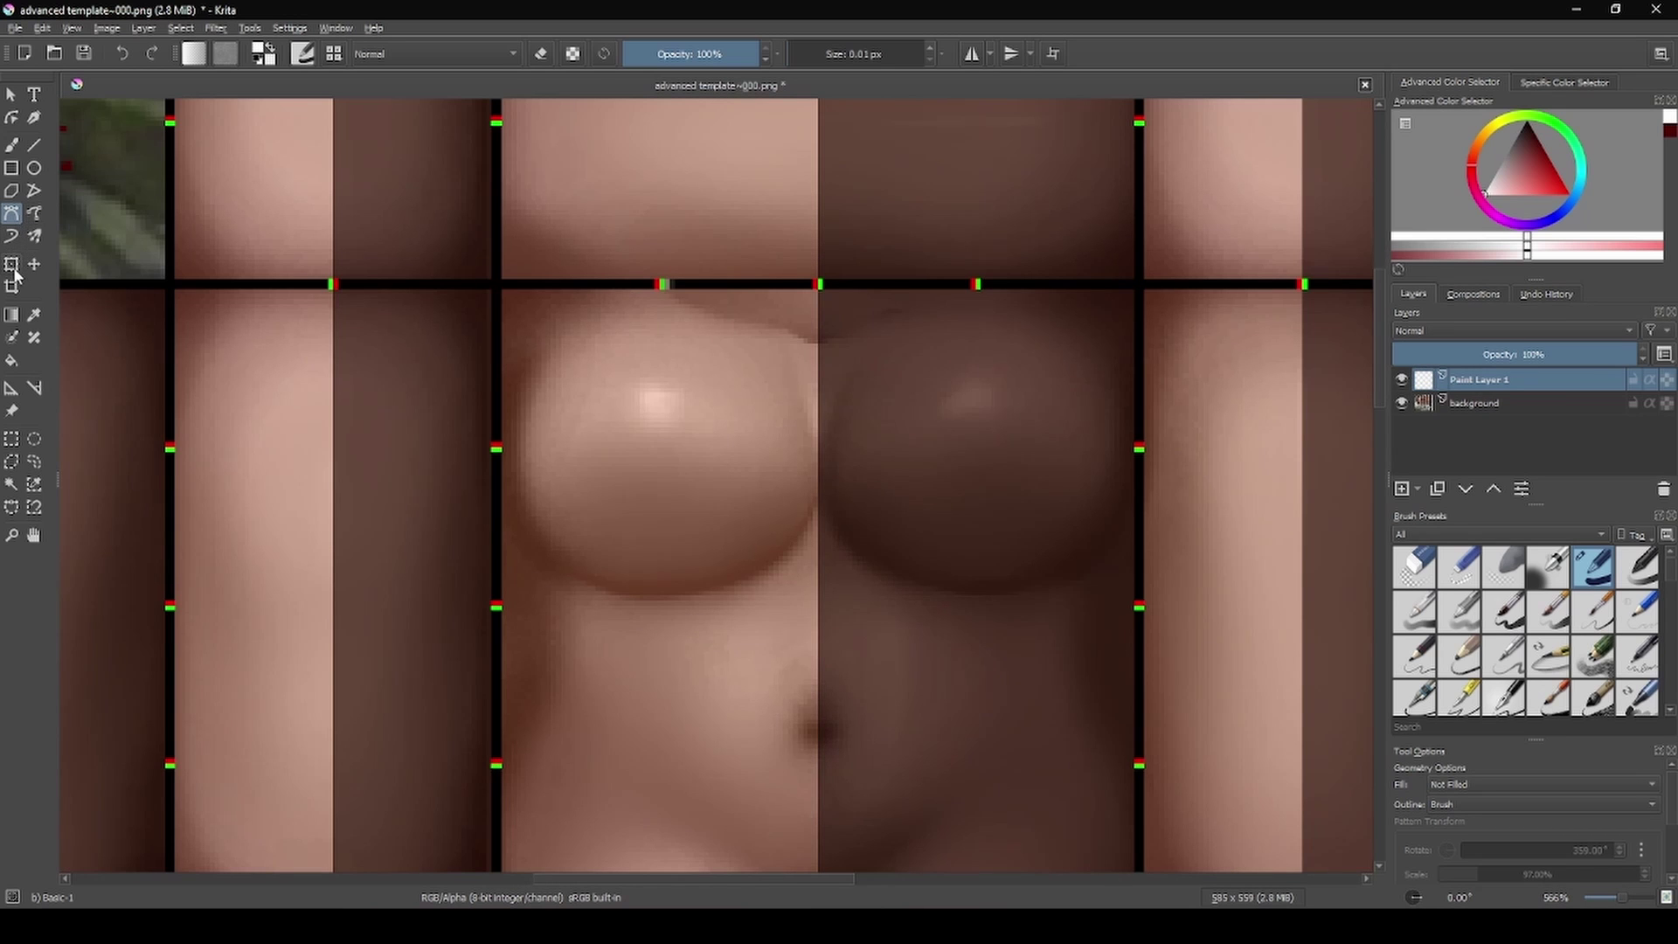
- Set the Freehand Brush size to 240.41 px and stamp a large white circle over the torso
{"action": "left_click", "coordinate": [11, 146]}
{"action": "left_click", "coordinate": [872, 54]}
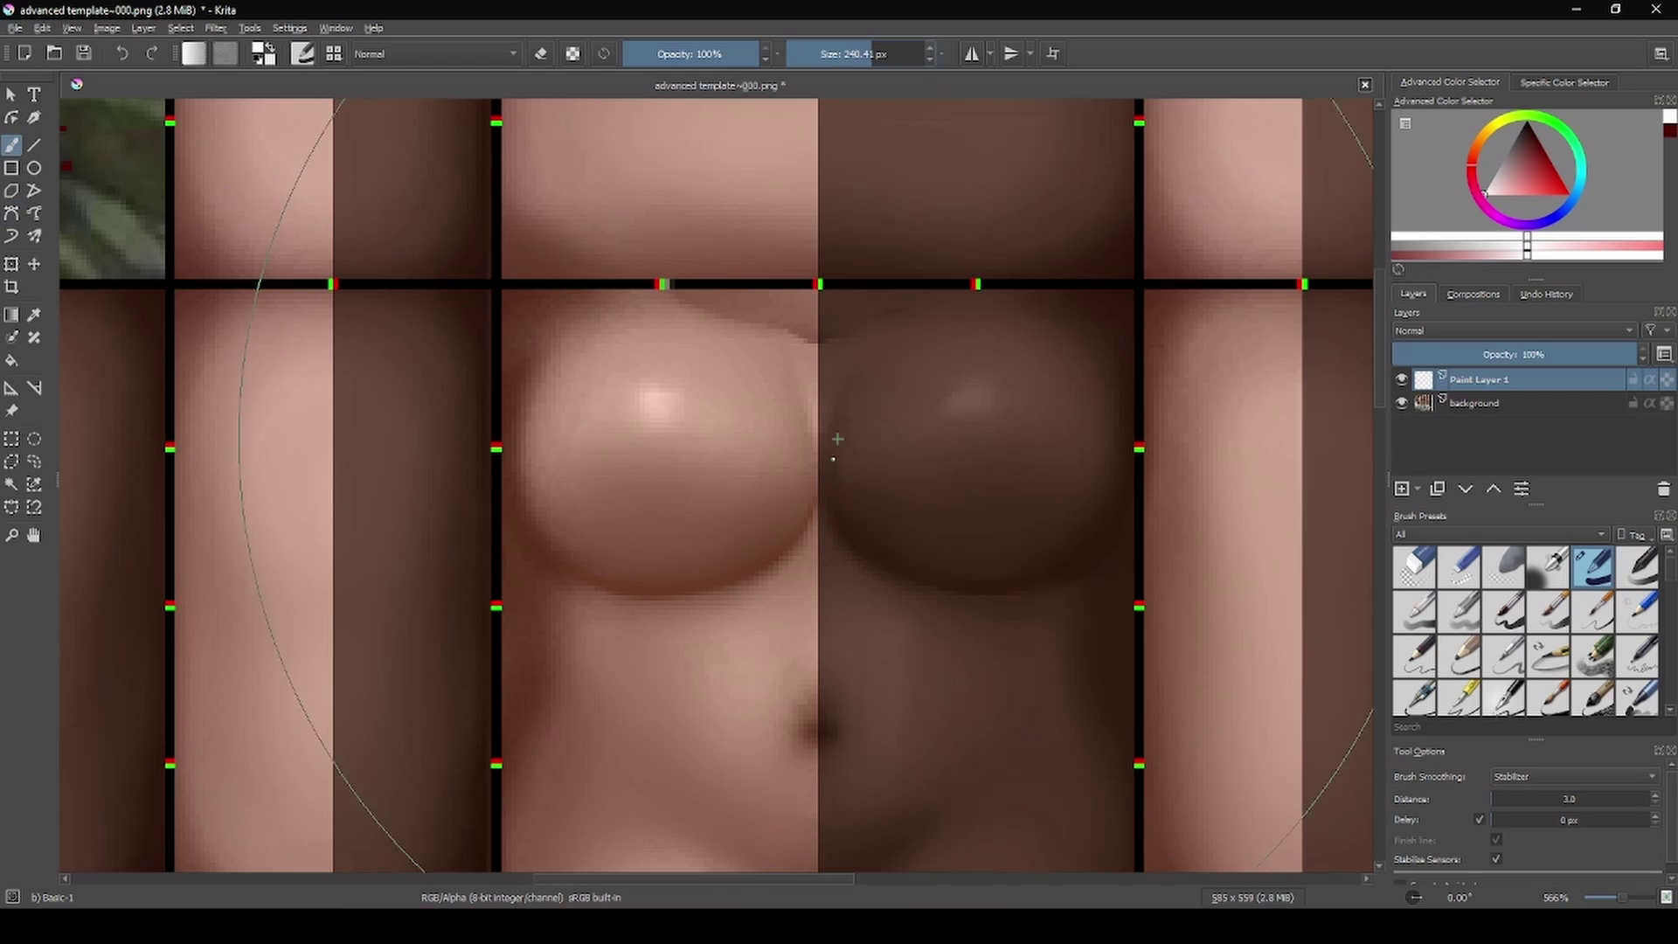
{"action": "left_click", "coordinate": [836, 465]}
{"action": "scroll", "coordinate": [390, 375], "scroll_direction": "down", "scroll_amount": 1}
{"action": "key", "text": "minus"}
{"action": "key", "text": "minus"}
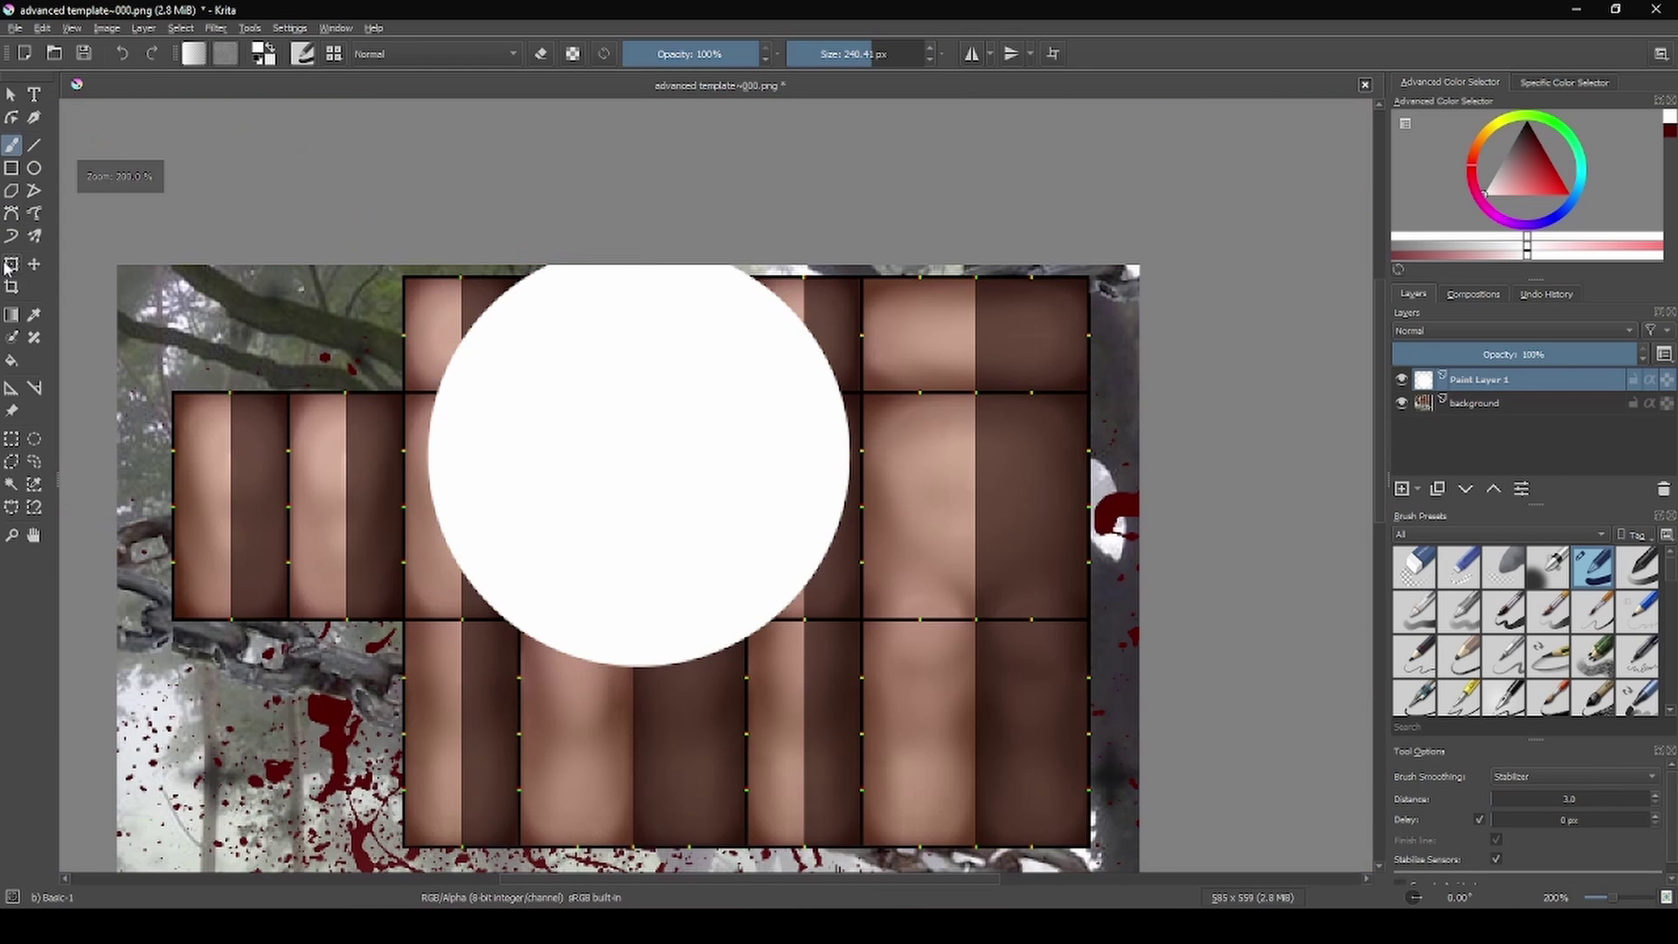
- Reposition and stretch the white circle into a wide ellipse with the Transform tool, trying a rotation and undoing it
{"action": "left_click", "coordinate": [12, 264]}
{"action": "left_click_drag", "start_coordinate": [687, 407], "coordinate": [713, 483]}
{"action": "left_click_drag", "start_coordinate": [877, 322], "coordinate": [996, 587]}
{"action": "left_click_drag", "start_coordinate": [724, 588], "coordinate": [724, 277]}
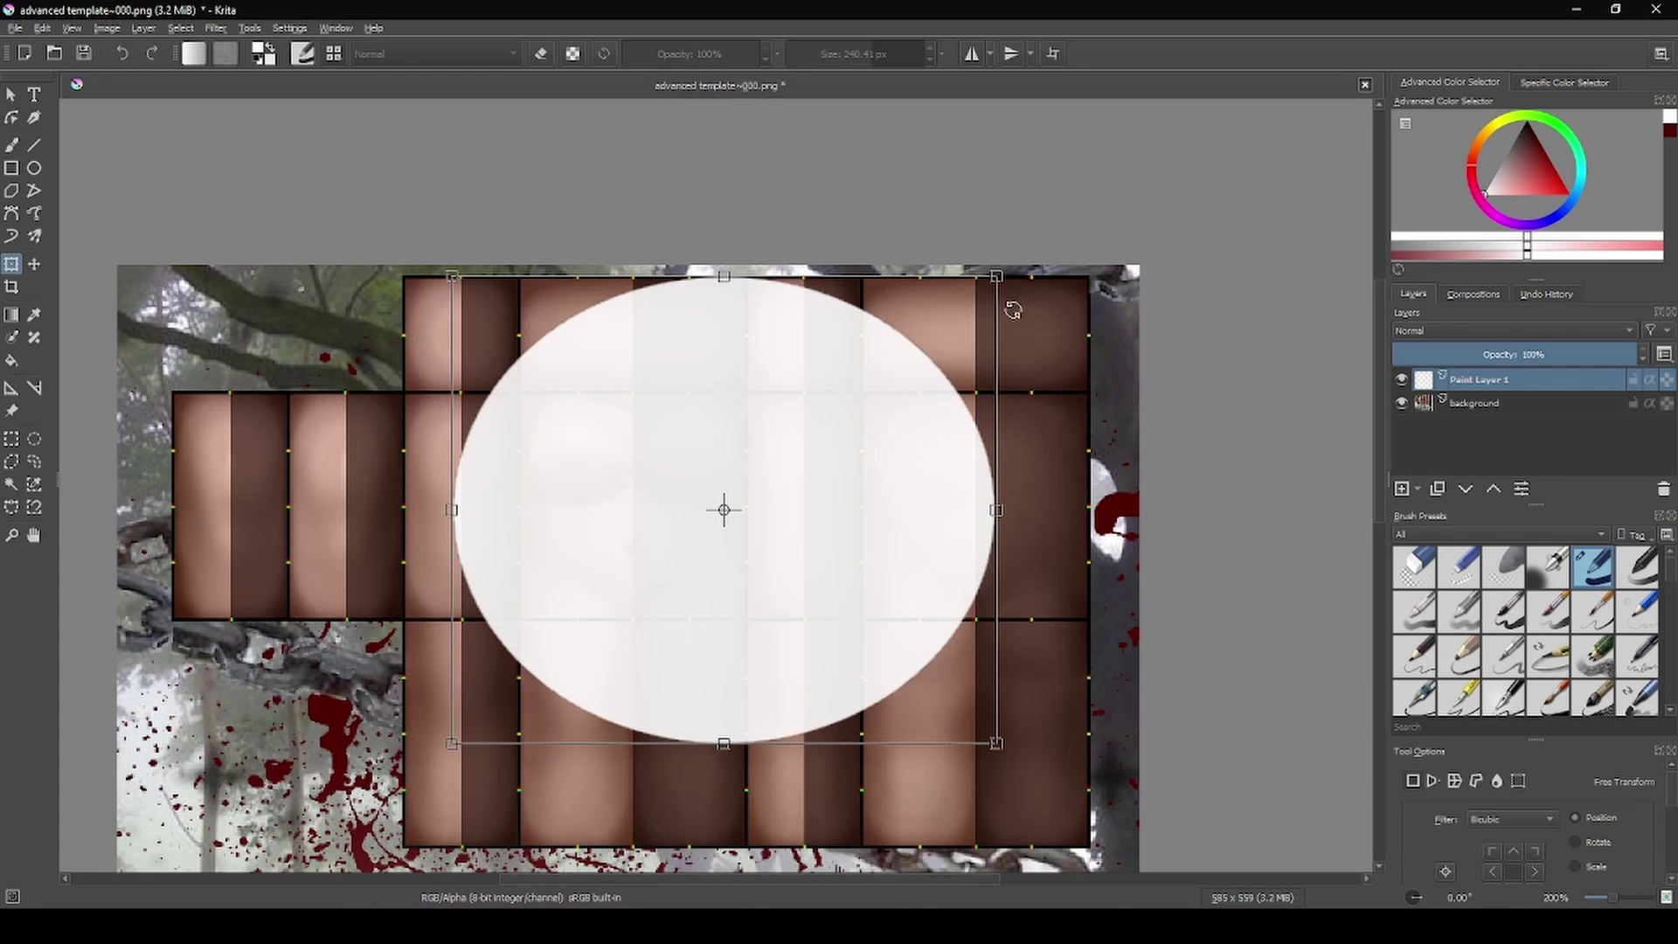
{"action": "left_click_drag", "start_coordinate": [926, 253], "coordinate": [892, 556]}
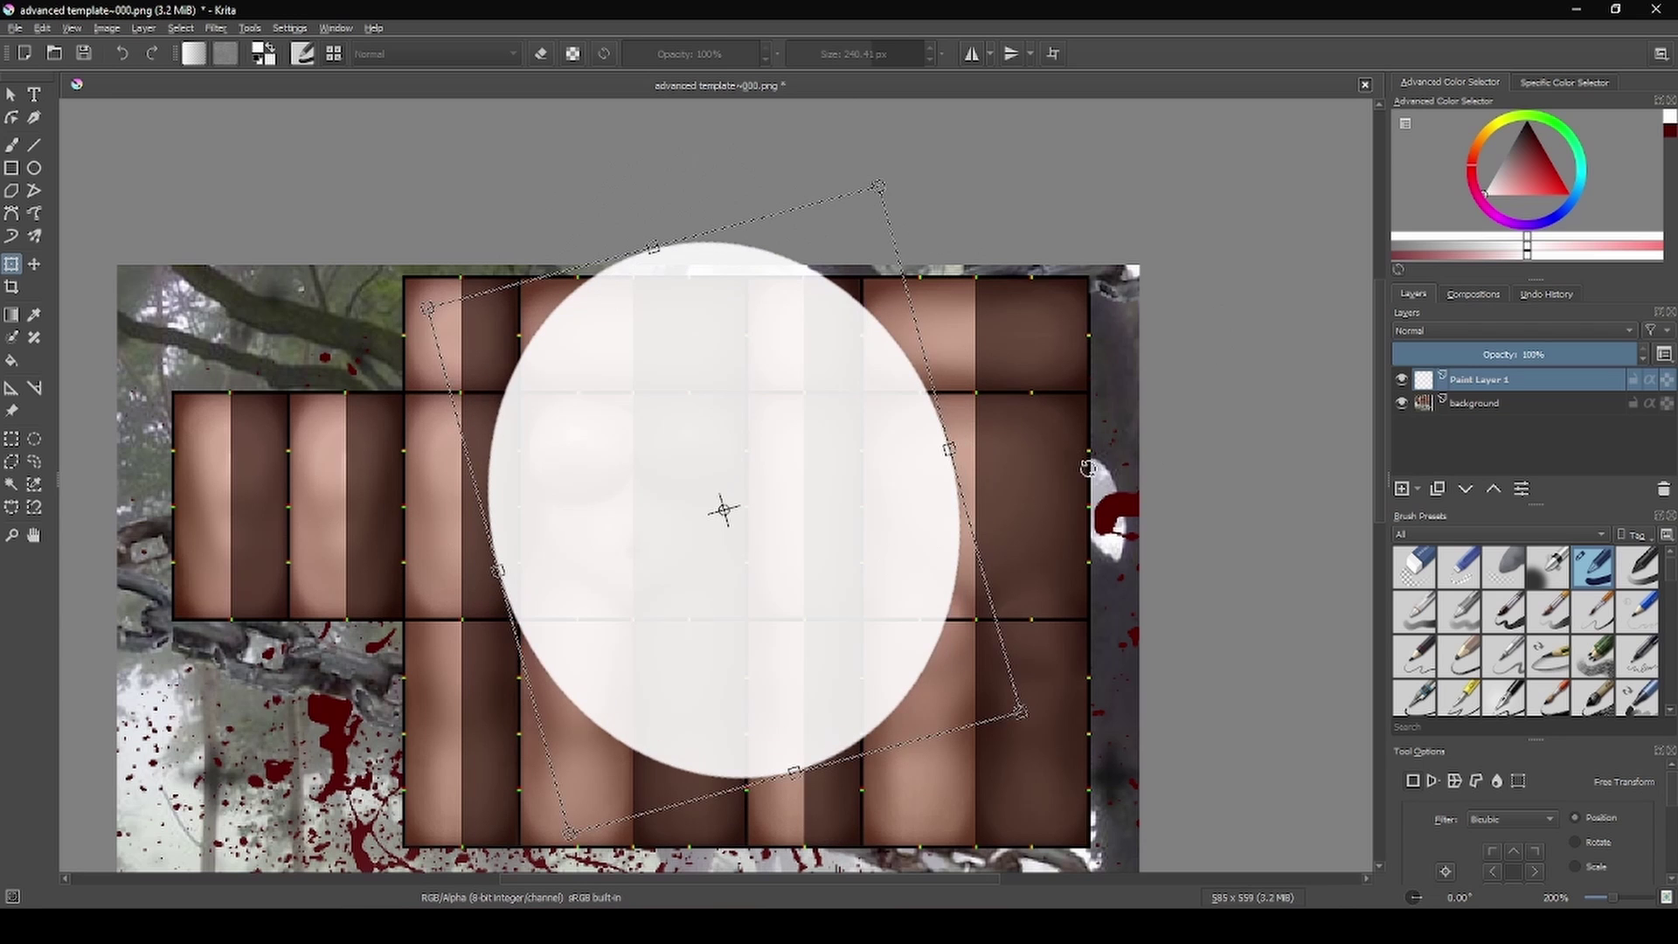
{"action": "key", "text": "ctrl+z"}
{"action": "left_click_drag", "start_coordinate": [693, 599], "coordinate": [687, 557]}
- Move the white ellipse sideways toward the arm panels with the Move tool
{"action": "left_click", "coordinate": [34, 263]}
{"action": "left_click_drag", "start_coordinate": [678, 393], "coordinate": [577, 465]}
{"action": "left_click_drag", "start_coordinate": [816, 455], "coordinate": [716, 457]}
{"action": "scroll", "coordinate": [844, 437], "scroll_direction": "down", "scroll_amount": 2}
{"action": "scroll", "coordinate": [734, 559], "scroll_direction": "up", "scroll_amount": 1}
- Sample the dark red from the blood stain at the template's outer edge and switch back to the Freehand Brush
{"action": "left_click", "coordinate": [35, 315]}
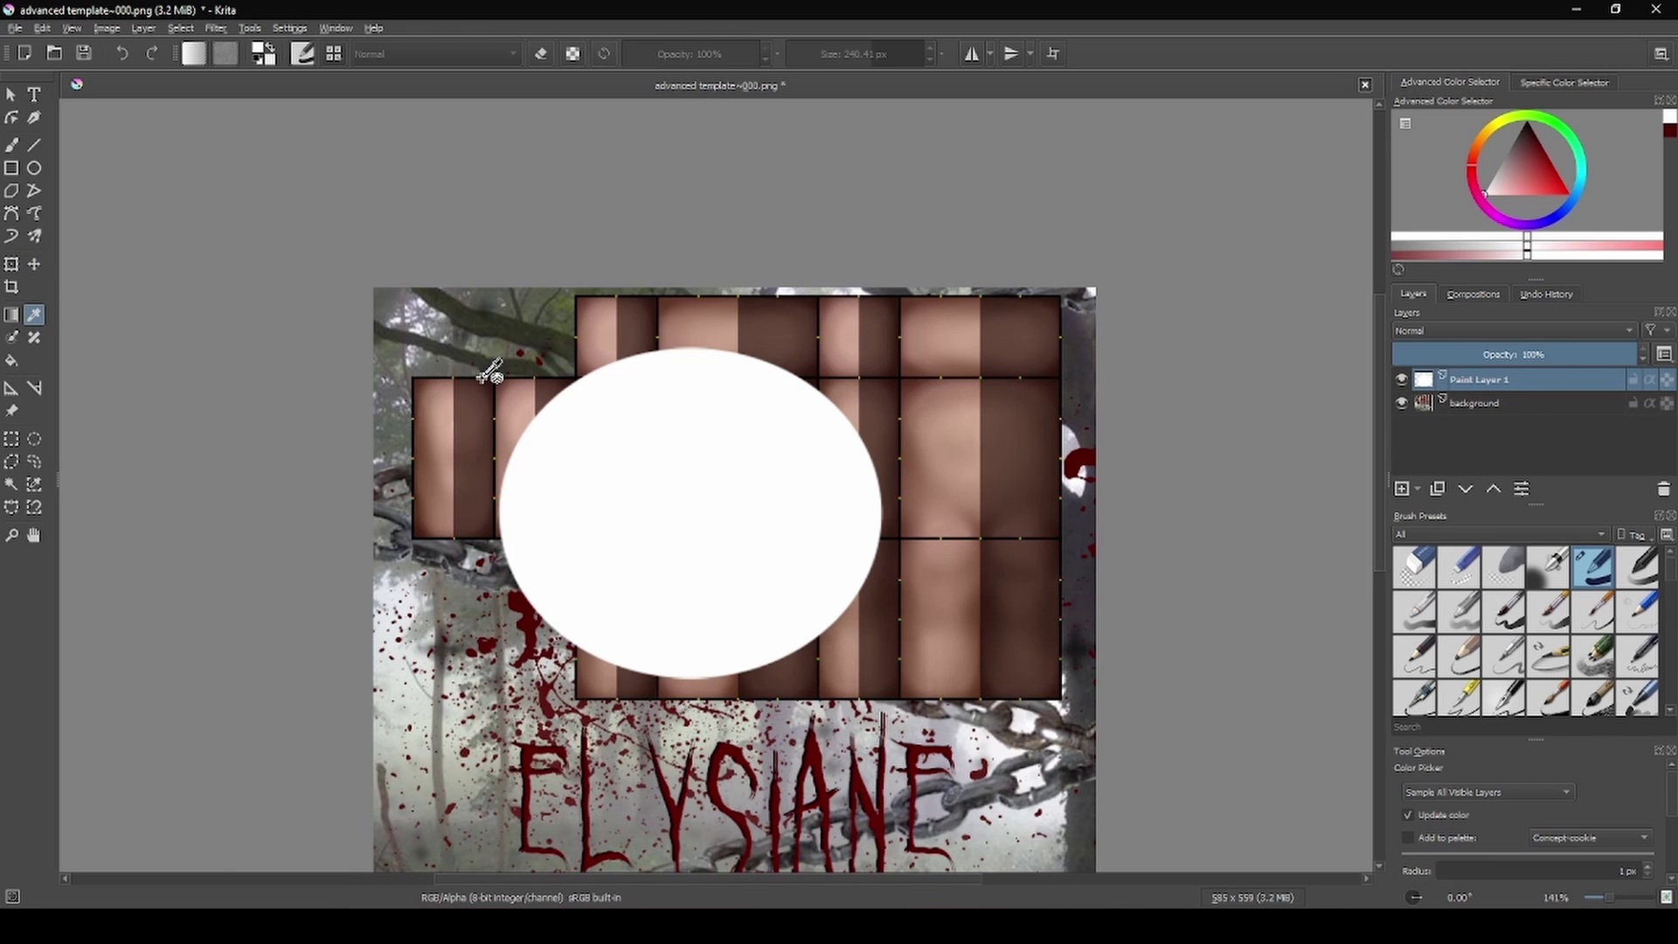
{"action": "scroll", "coordinate": [657, 406], "scroll_direction": "up", "scroll_amount": 4}
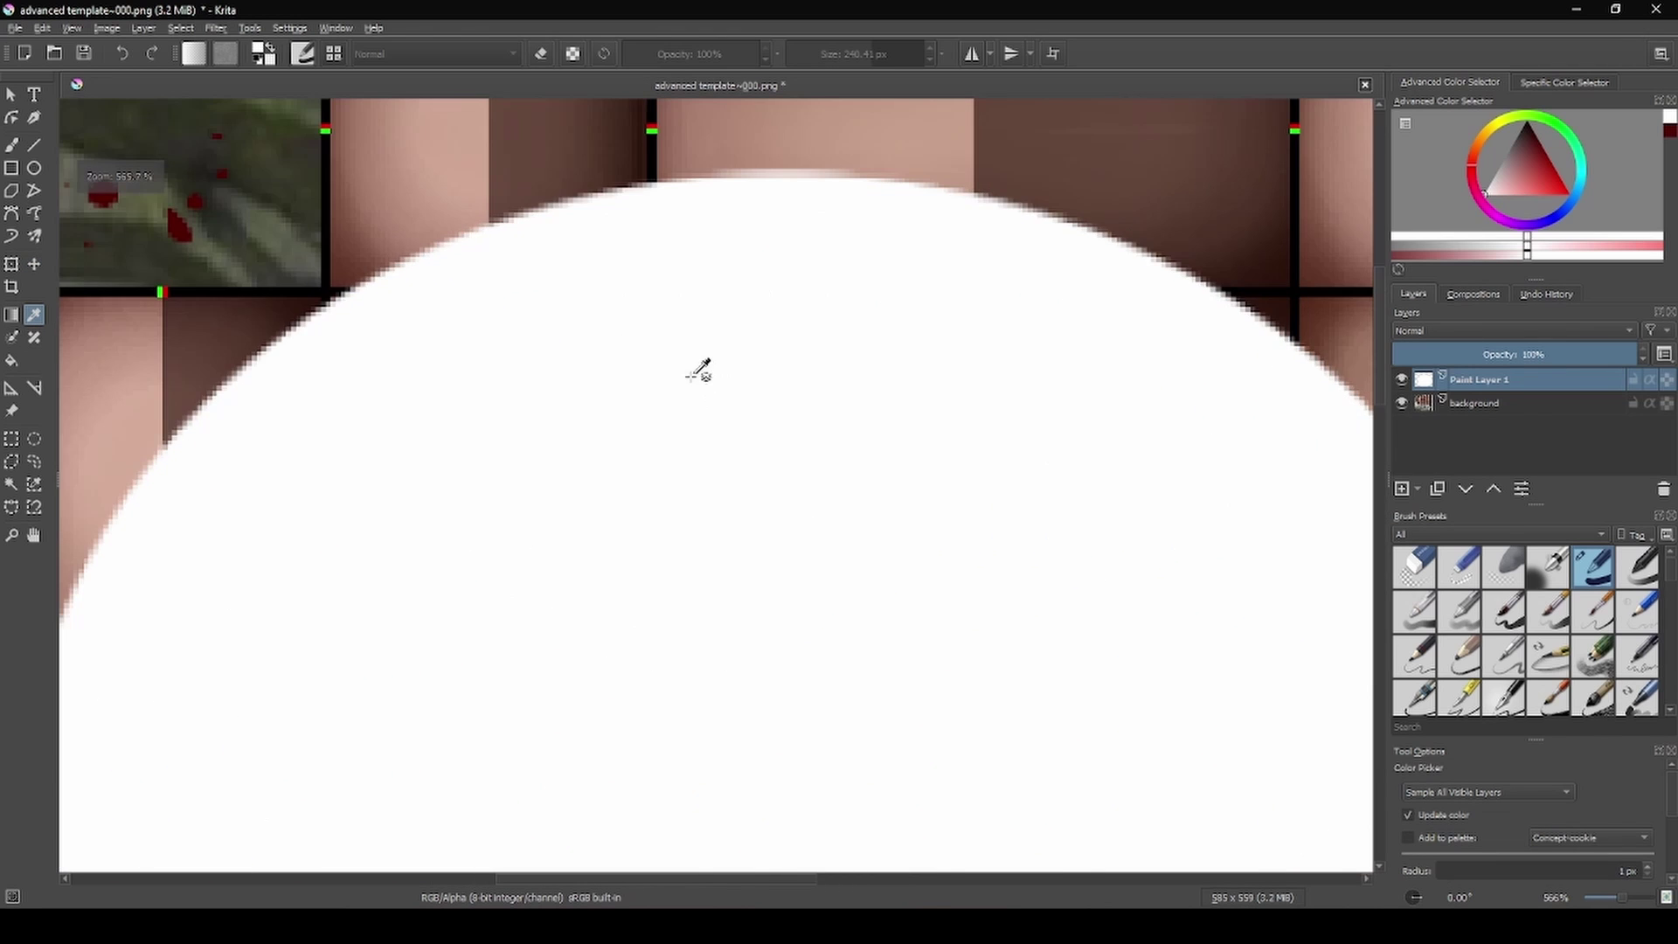
{"action": "scroll", "coordinate": [645, 355], "scroll_direction": "down", "scroll_amount": 4}
{"action": "scroll", "coordinate": [706, 358], "scroll_direction": "up", "scroll_amount": 5}
{"action": "scroll", "coordinate": [947, 348], "scroll_direction": "down", "scroll_amount": 5}
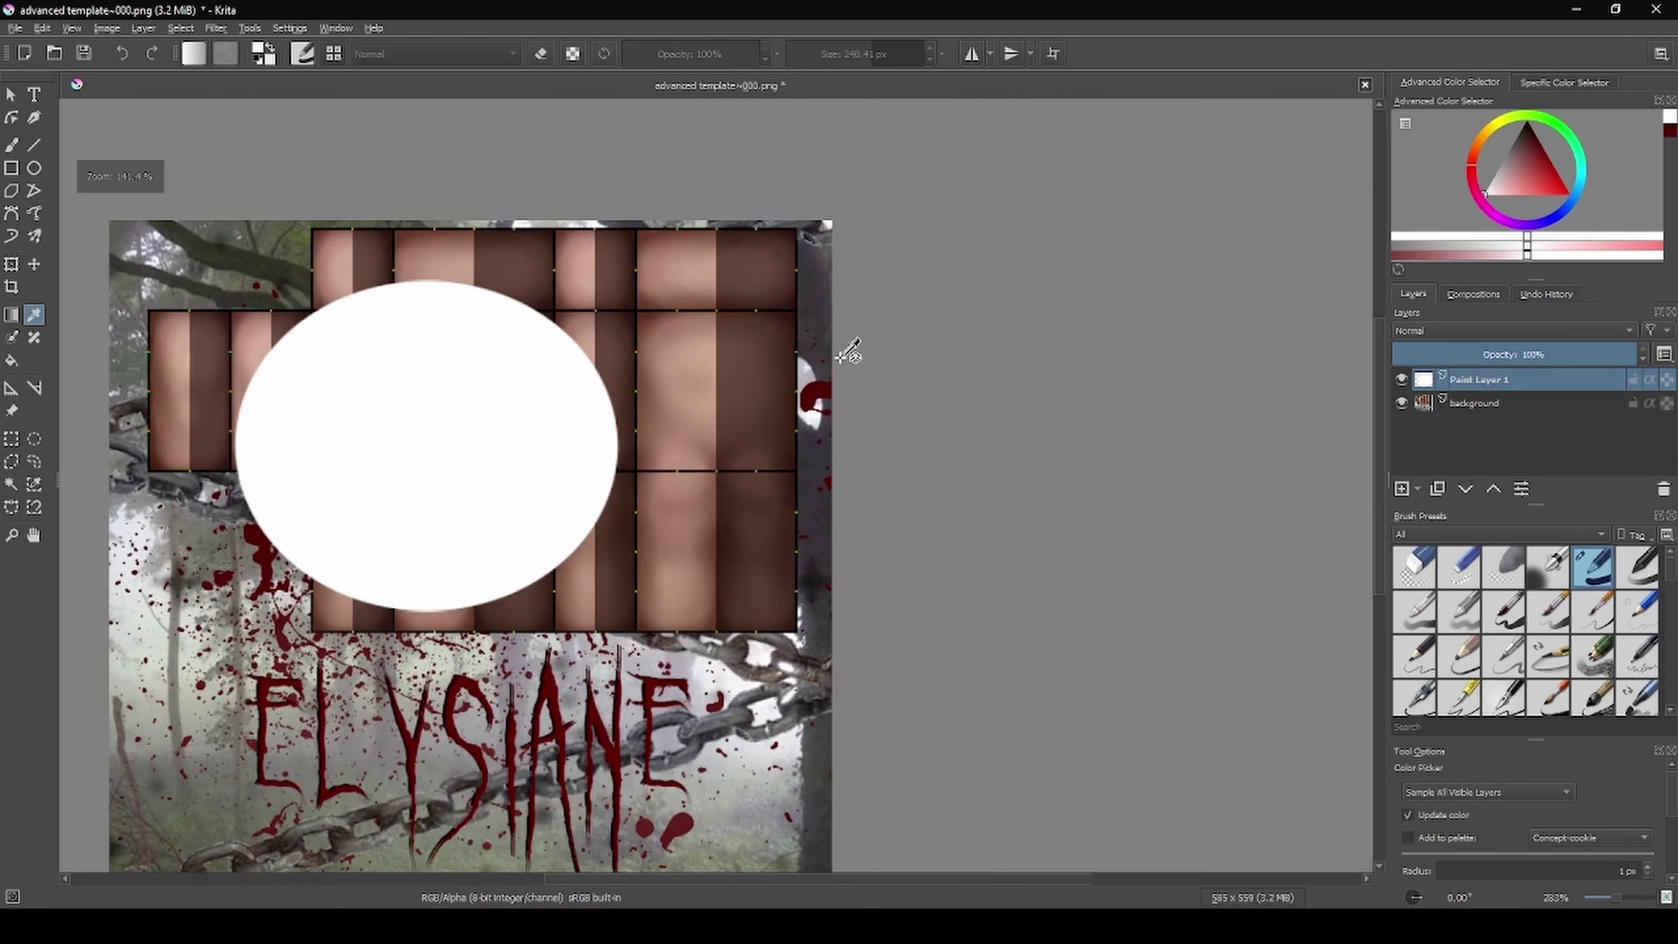
{"action": "scroll", "coordinate": [831, 355], "scroll_direction": "up", "scroll_amount": 4}
{"action": "scroll", "coordinate": [877, 402], "scroll_direction": "up", "scroll_amount": 3}
{"action": "scroll", "coordinate": [1037, 378], "scroll_direction": "down", "scroll_amount": 5}
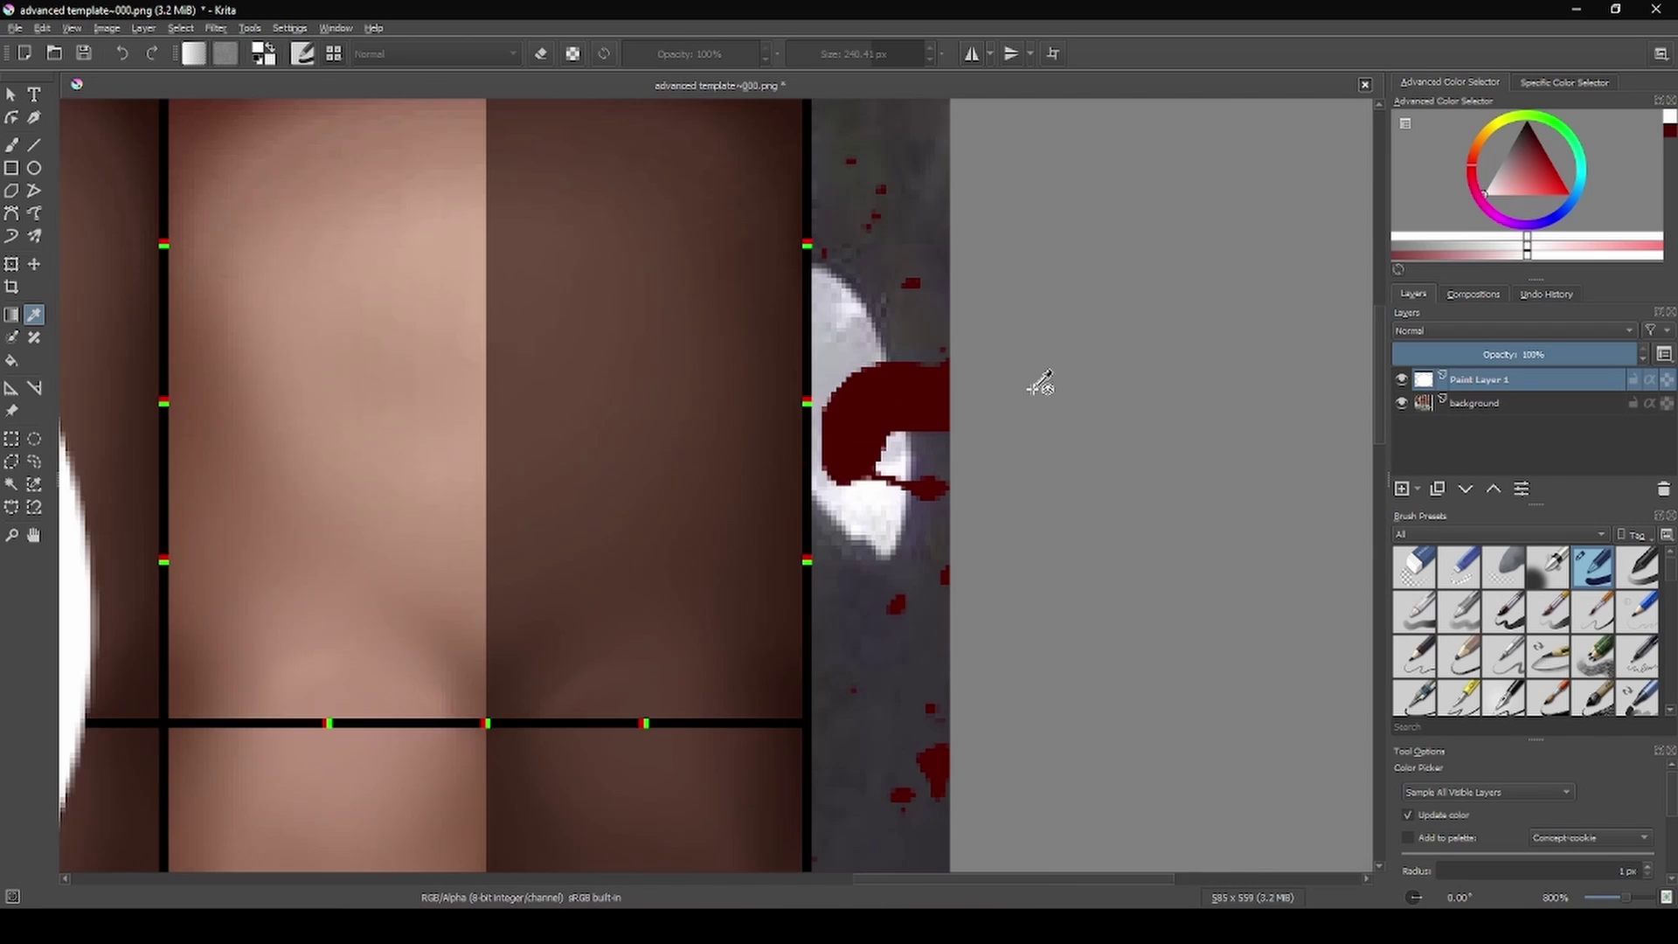
{"action": "scroll", "coordinate": [952, 394], "scroll_direction": "up", "scroll_amount": 5}
{"action": "scroll", "coordinate": [1004, 402], "scroll_direction": "down", "scroll_amount": 3}
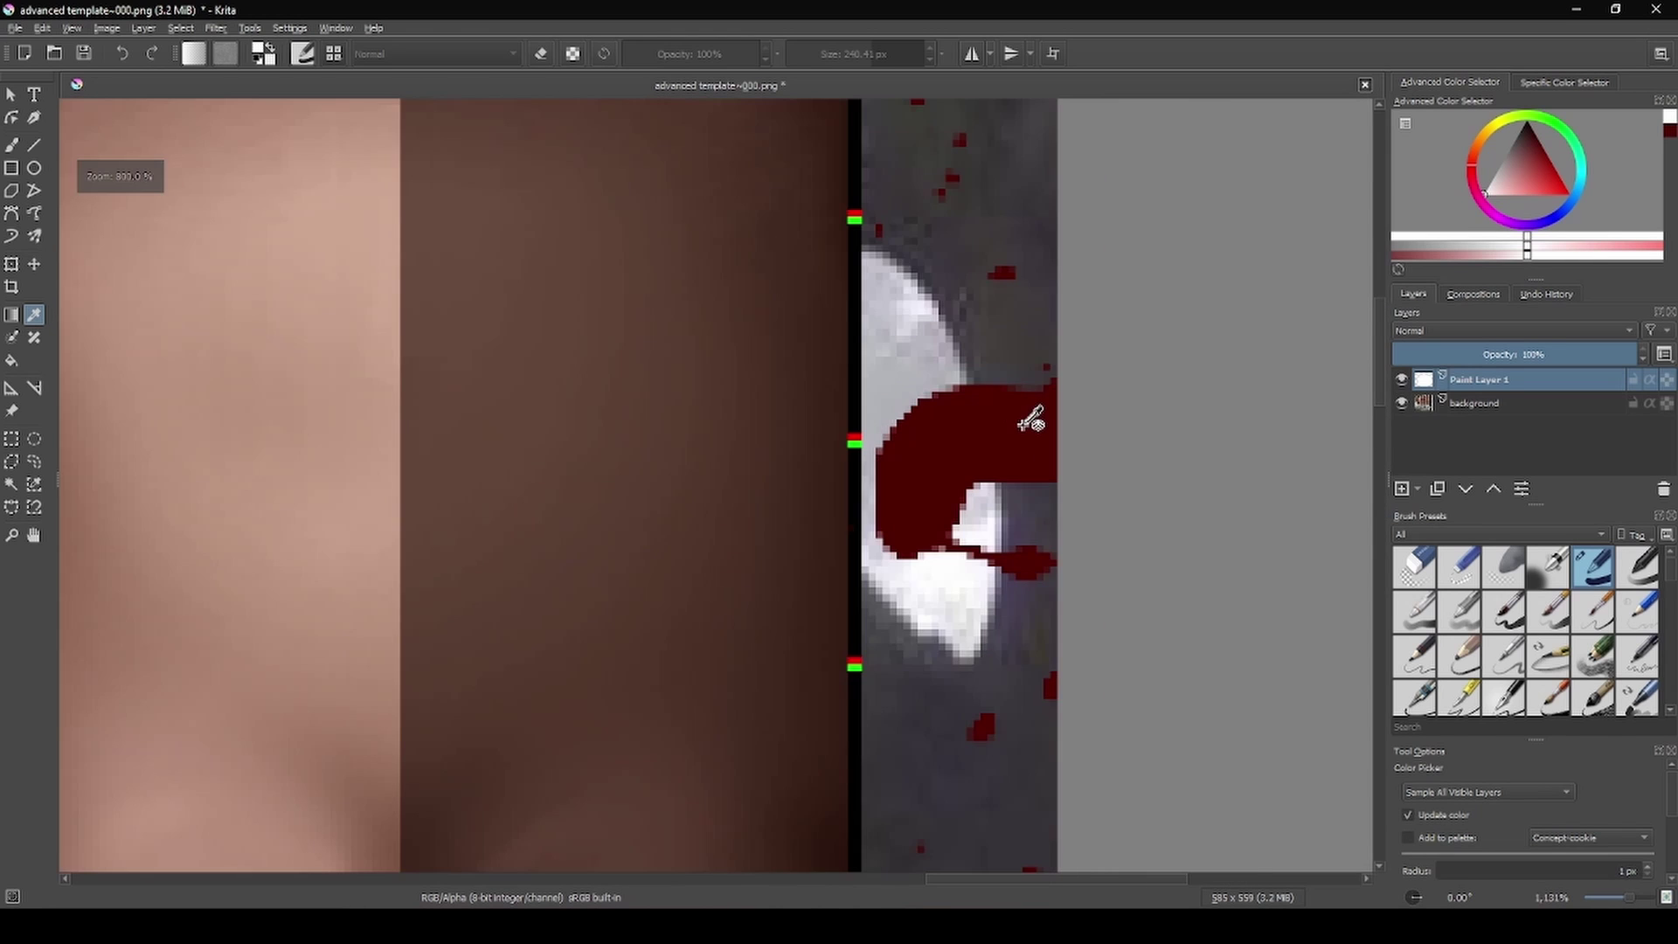
{"action": "scroll", "coordinate": [606, 322], "scroll_direction": "up", "scroll_amount": 7}
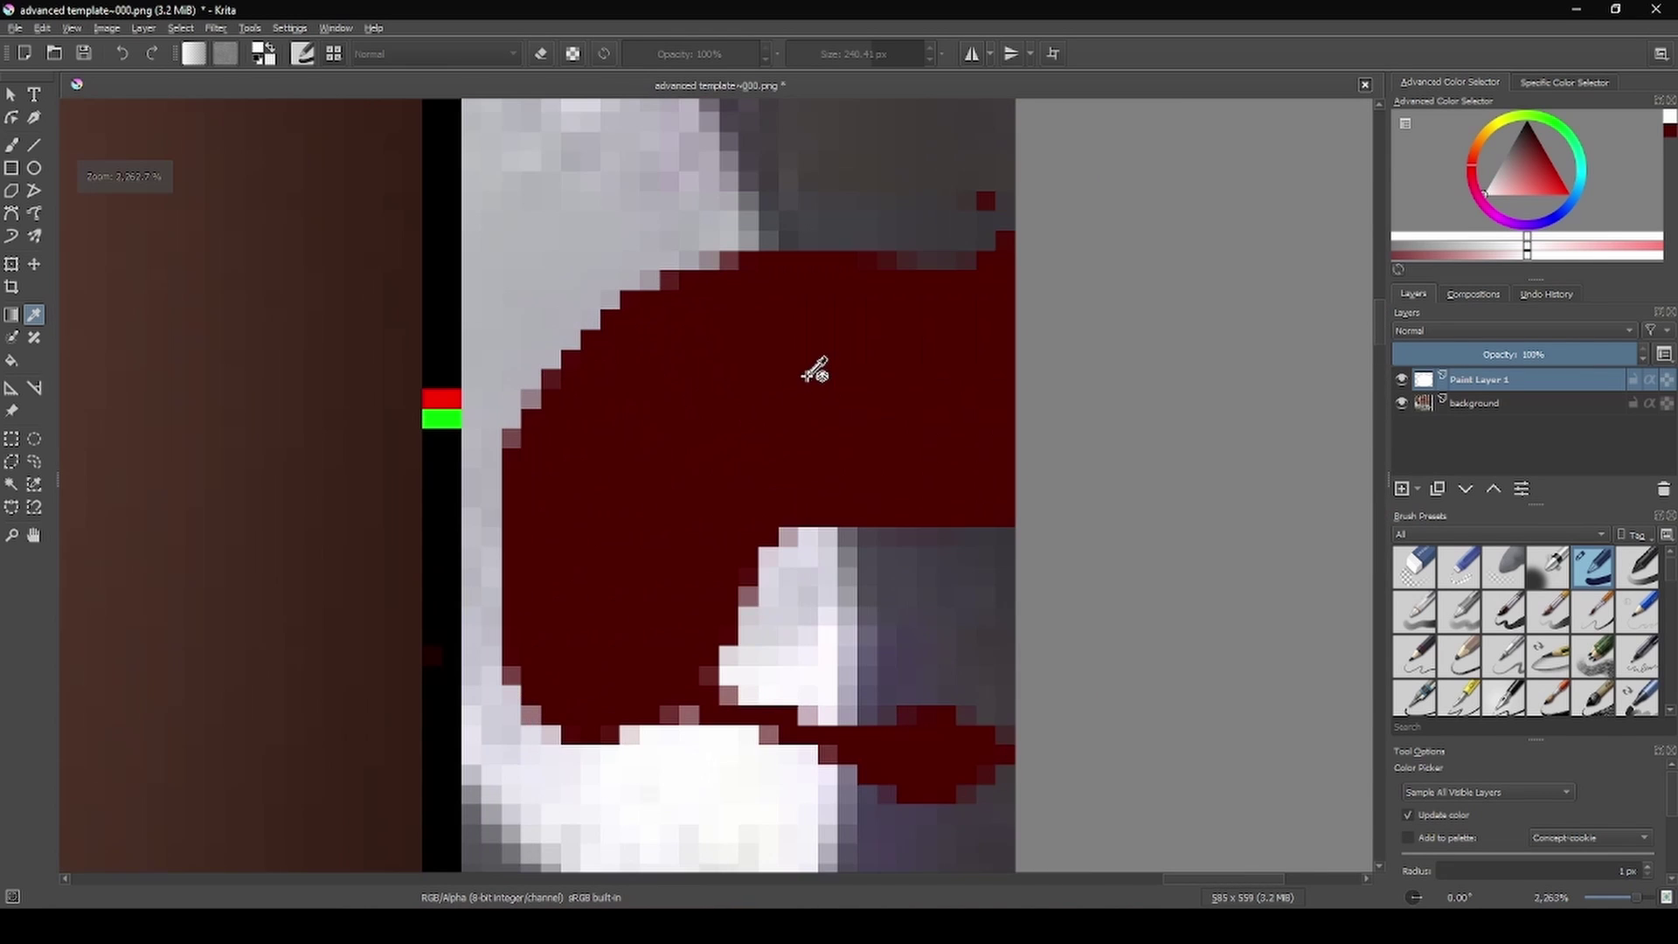
{"action": "left_click", "coordinate": [814, 370]}
{"action": "scroll", "coordinate": [814, 370], "scroll_direction": "down", "scroll_amount": 2}
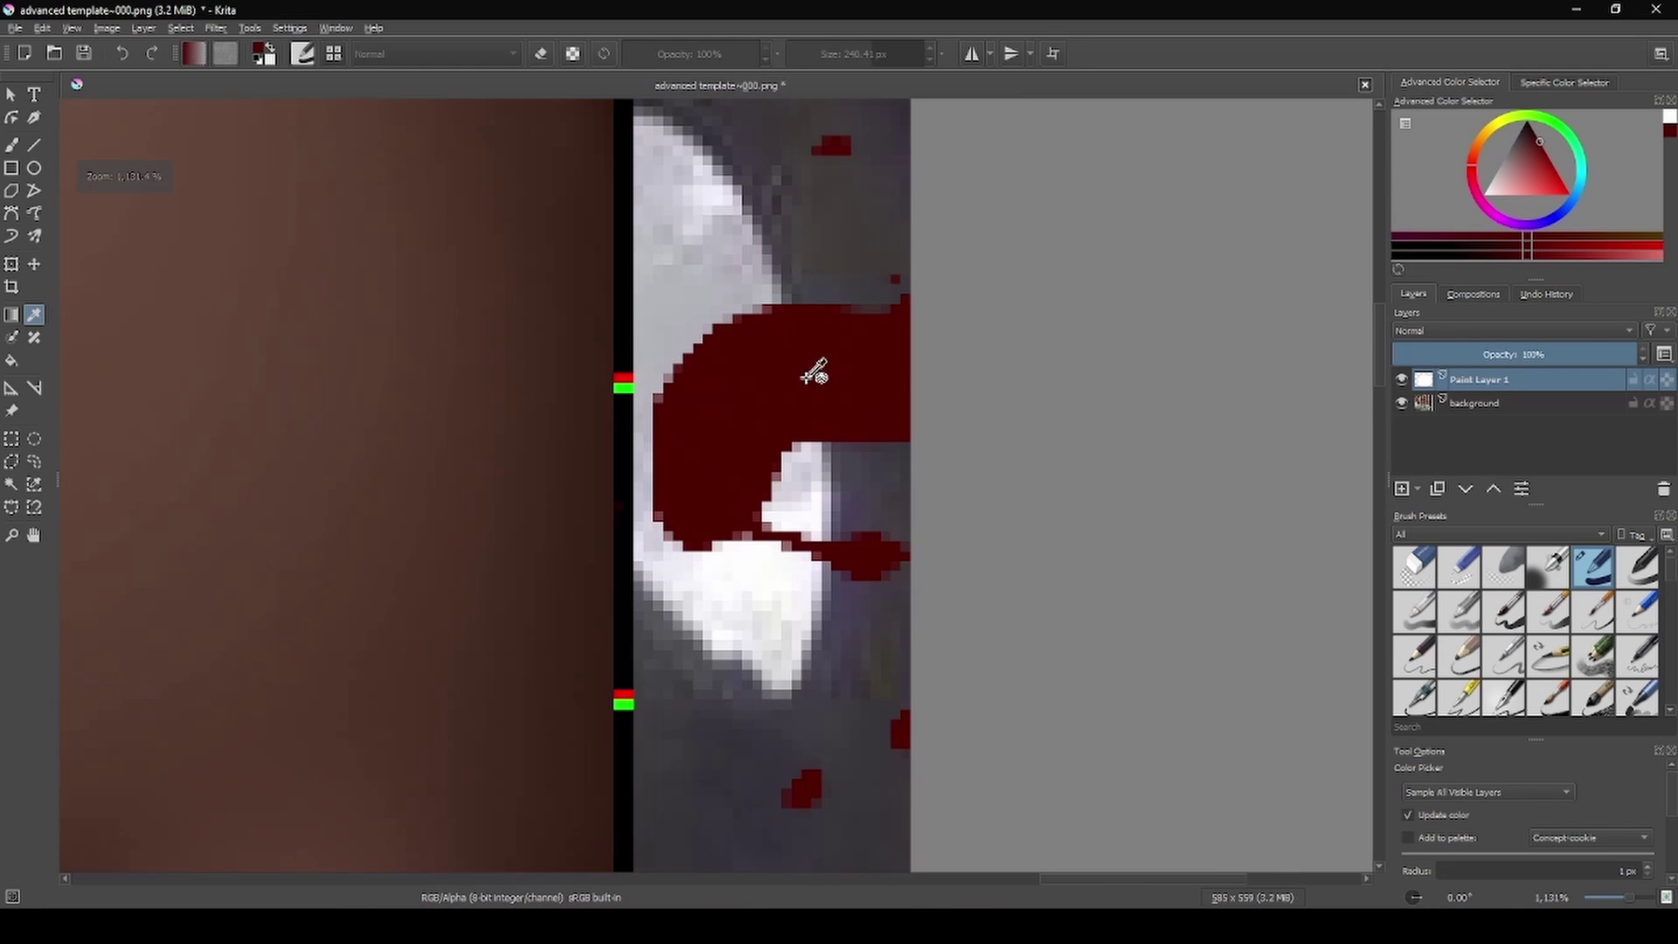
{"action": "left_click", "coordinate": [12, 145]}
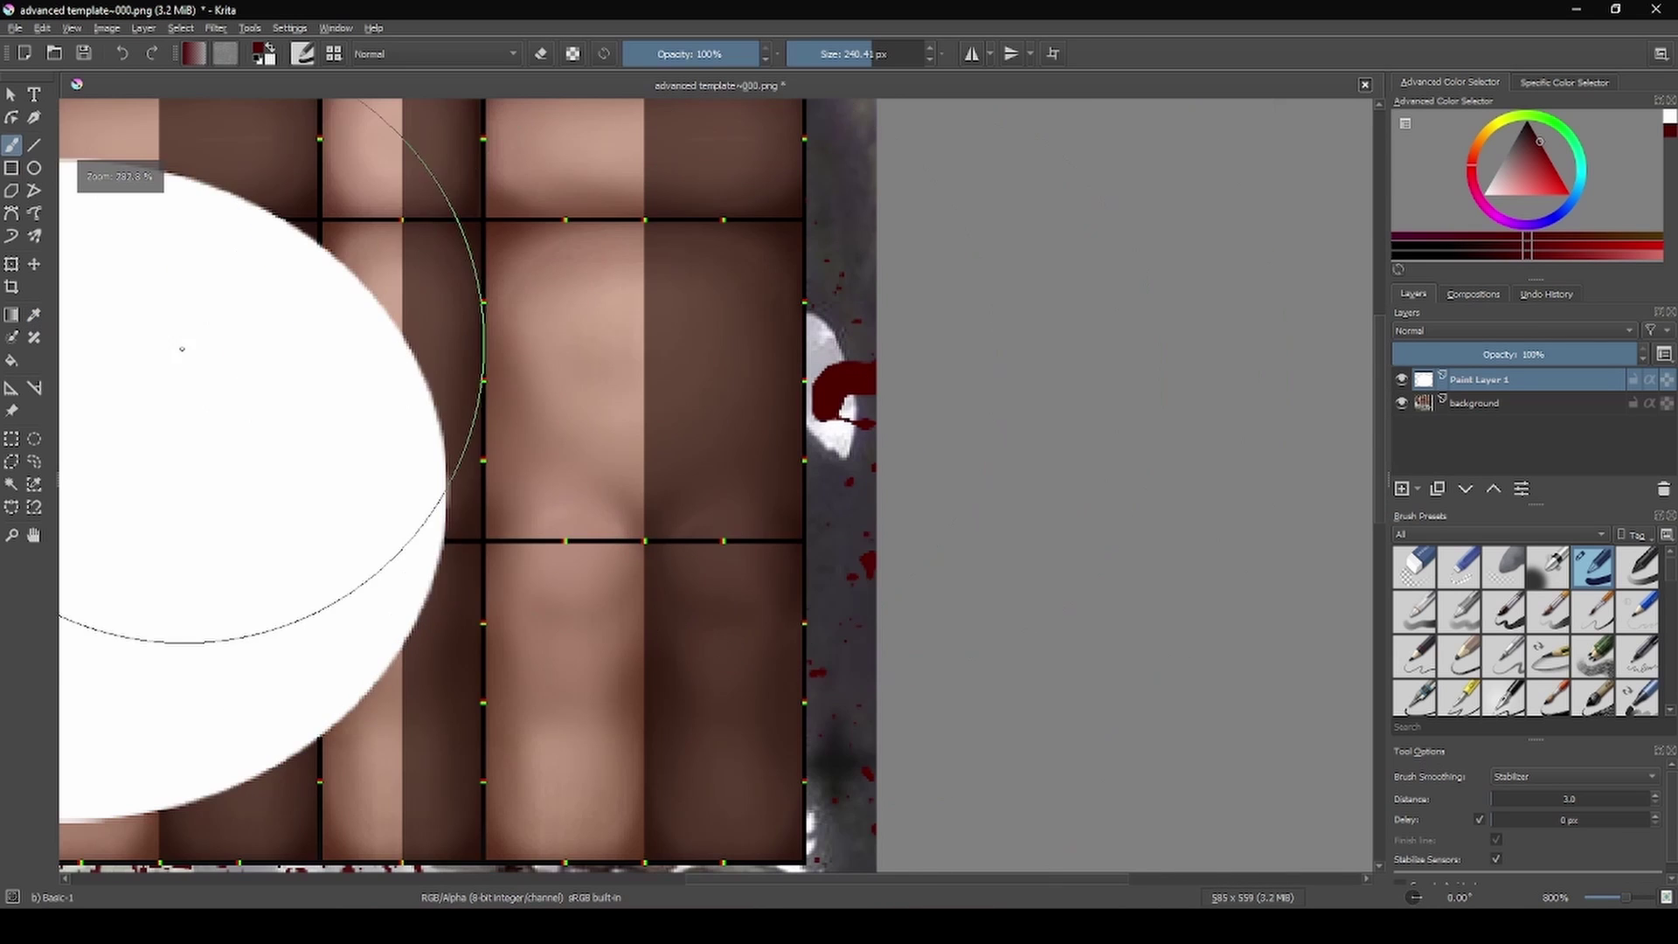
- Undo a trial dark red brush stroke and replace the white ellipse's layer with an empty paint layer
{"action": "mouse_move", "coordinate": [180, 347]}
{"action": "left_mouse_down"}
{"action": "mouse_move", "coordinate": [673, 457]}
{"action": "mouse_move", "coordinate": [233, 458]}
{"action": "left_mouse_up"}
{"action": "key", "text": "ctrl+z"}
{"action": "key", "text": "ctrl+z"}
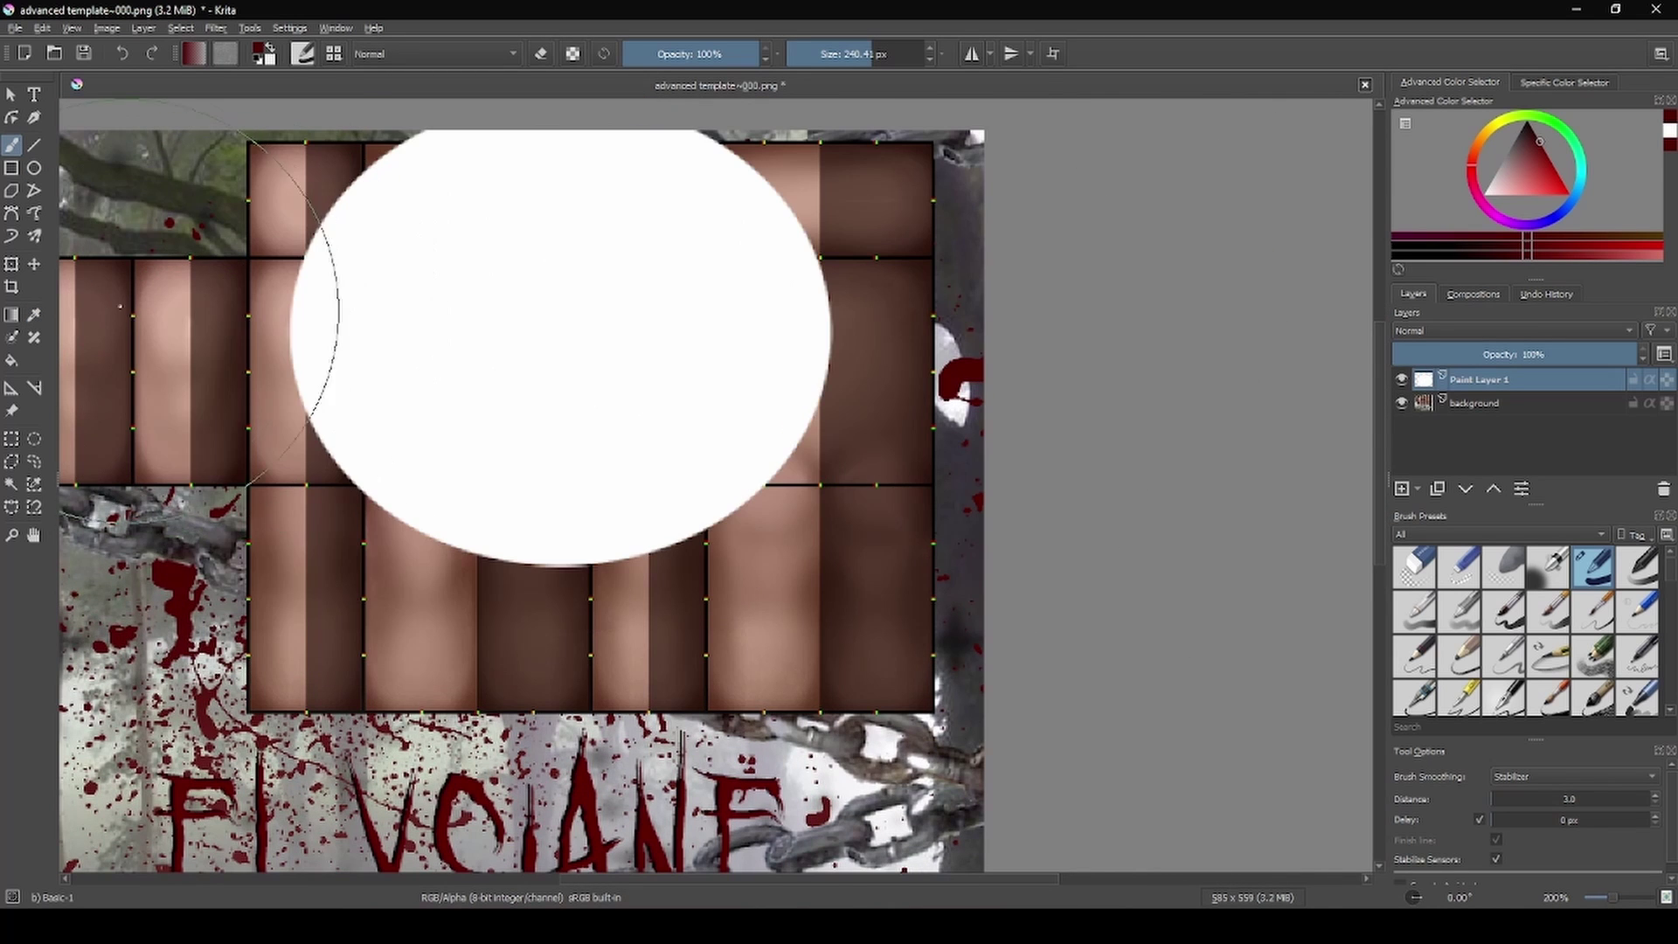
{"action": "left_click", "coordinate": [1661, 488]}
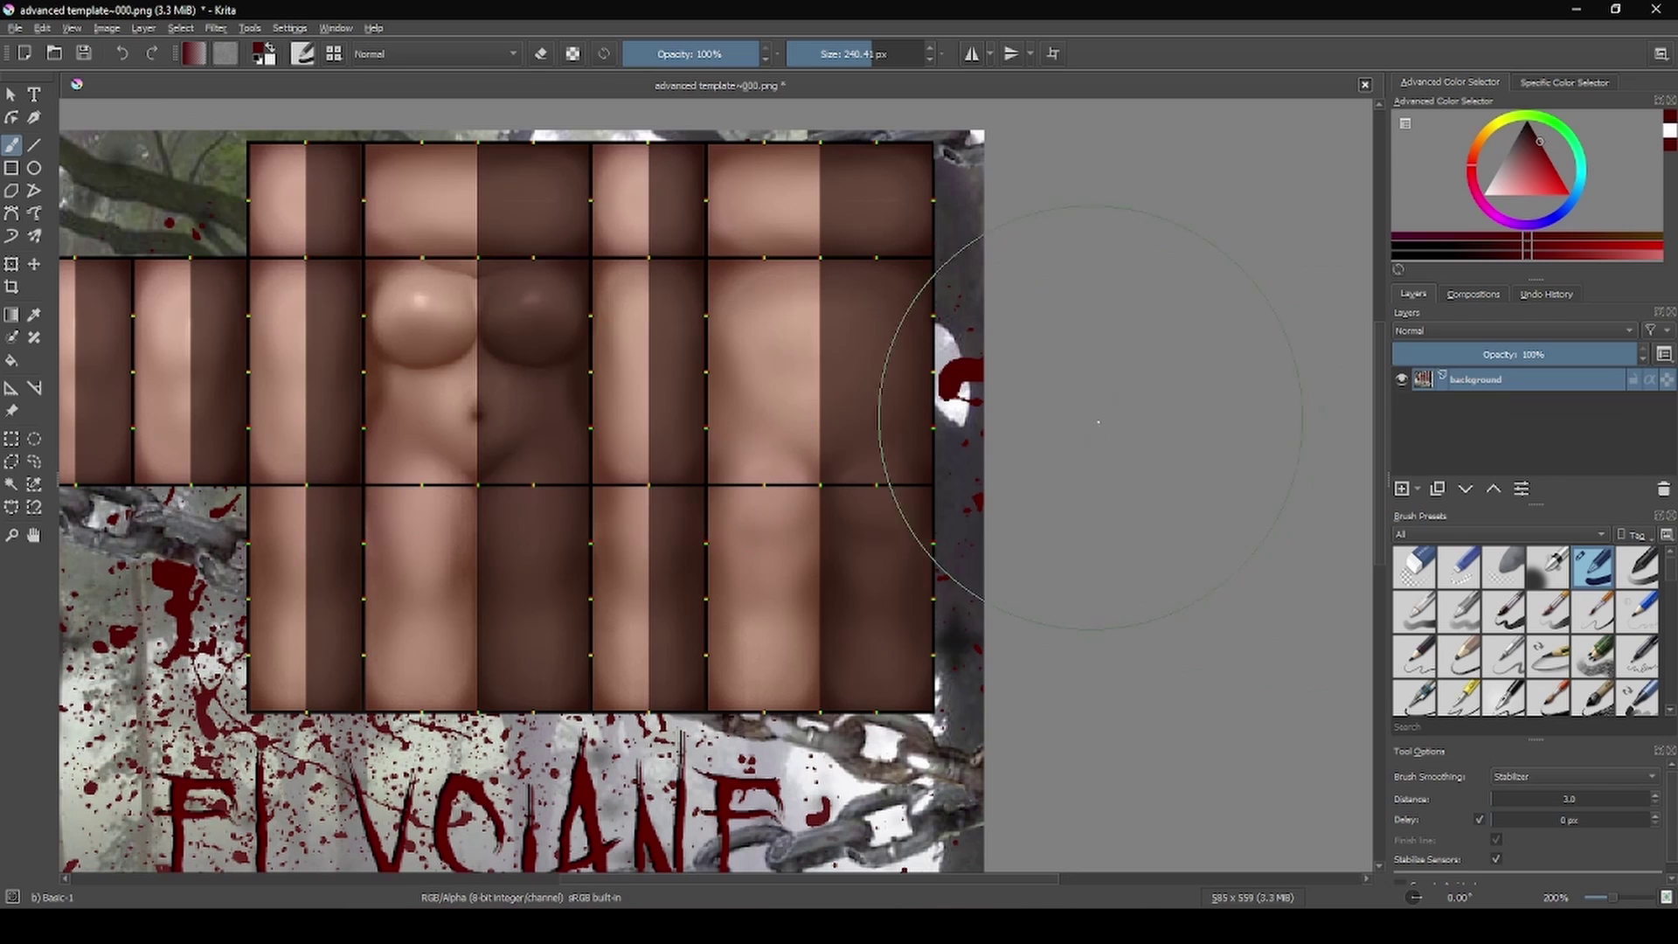
{"action": "left_click", "coordinate": [1400, 488]}
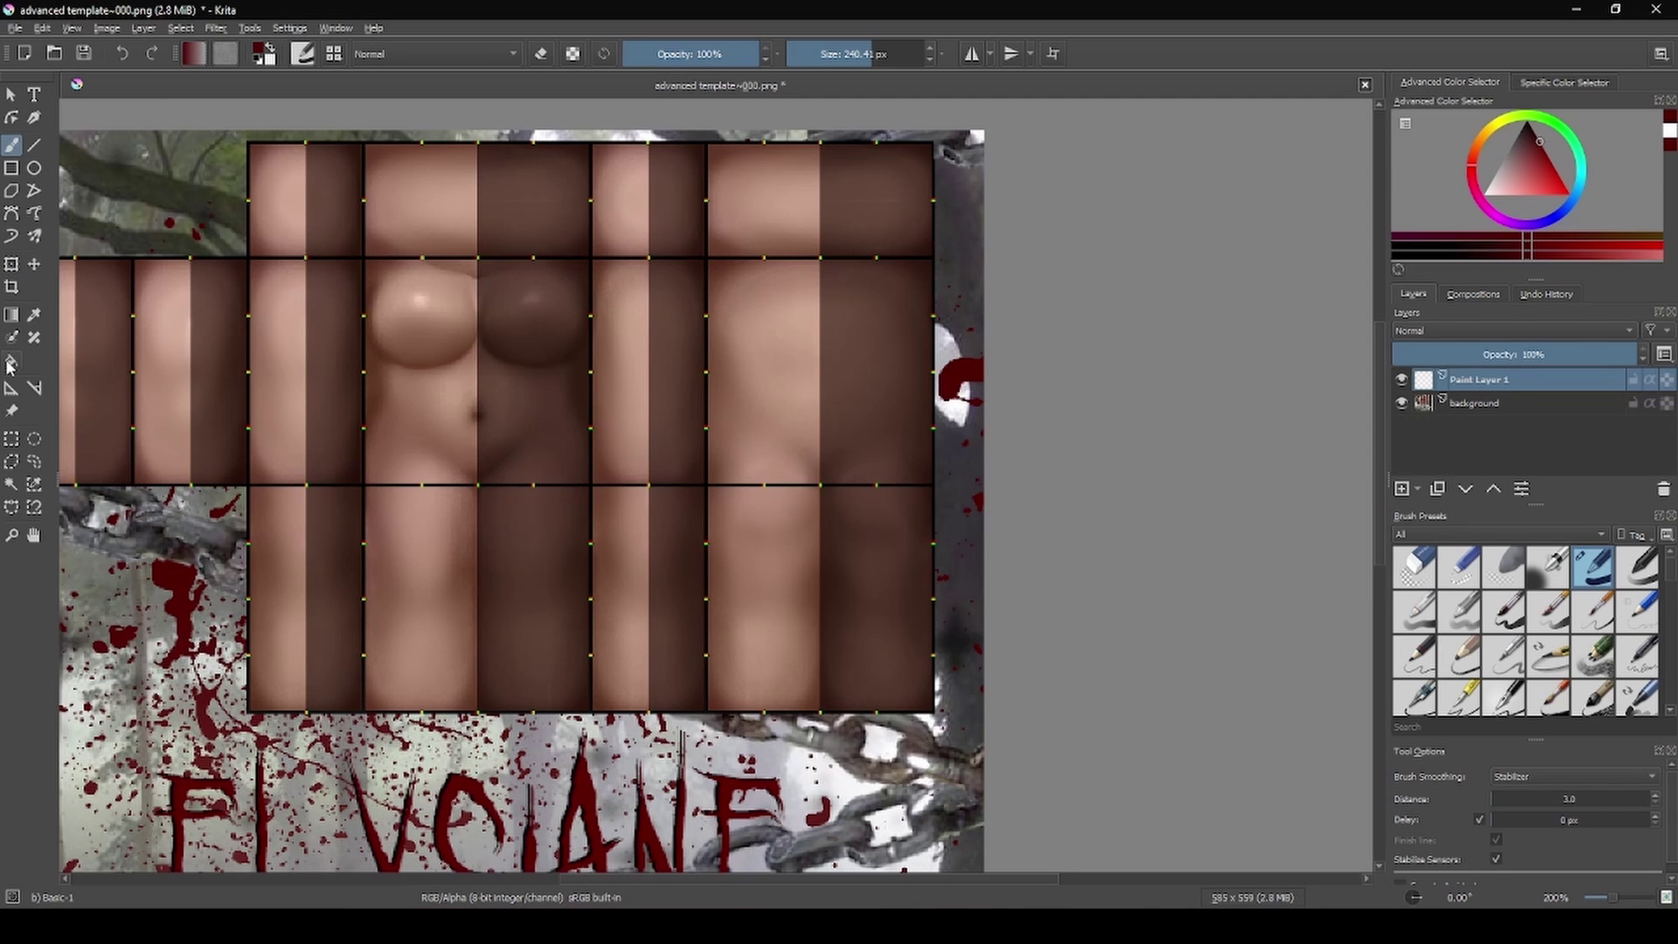
- Draw an unfilled dark red ellipse over the front torso with the Ellipse tool at brush size 3.21 px
{"action": "left_click", "coordinate": [34, 168]}
{"action": "left_click_drag", "start_coordinate": [374, 382], "coordinate": [627, 479]}
{"action": "key", "text": "ctrl+z"}
{"action": "left_click", "coordinate": [805, 53]}
{"action": "left_click_drag", "start_coordinate": [586, 329], "coordinate": [403, 547]}
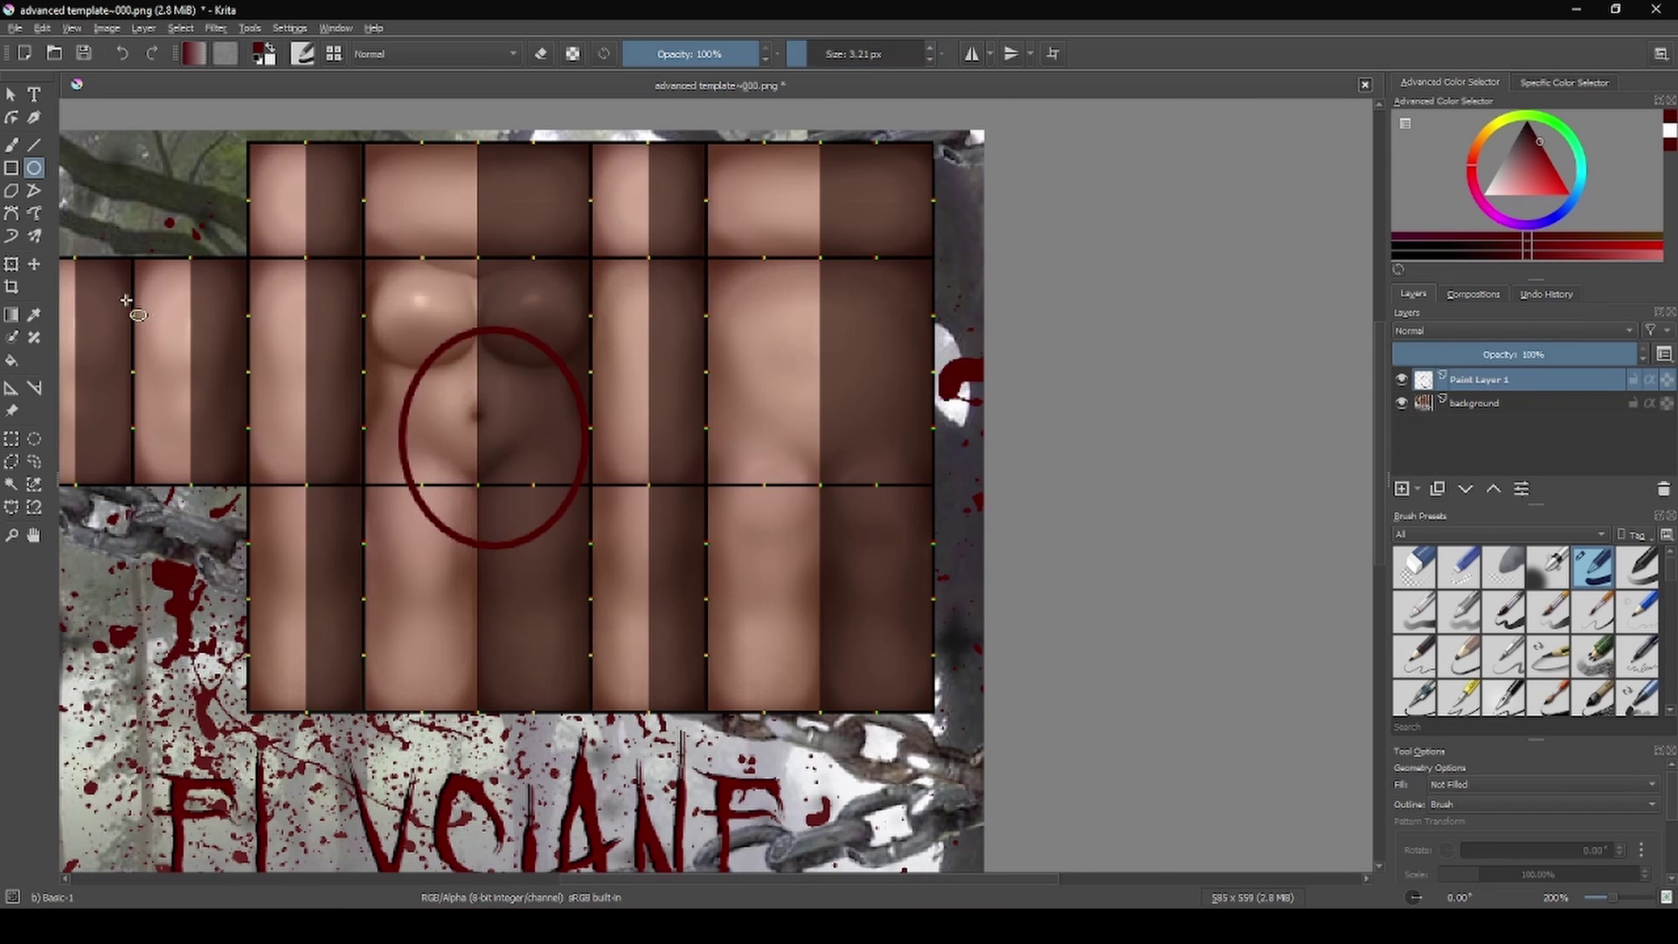
- Try the Fill tool around the dark red ellipse, undoing the fills and the ellipse outline
{"action": "scroll", "coordinate": [101, 271], "scroll_direction": "up", "scroll_amount": 1}
{"action": "left_click", "coordinate": [12, 360]}
{"action": "left_click", "coordinate": [601, 508]}
{"action": "key", "text": "ctrl+z"}
{"action": "left_click", "coordinate": [674, 491]}
{"action": "key", "text": "ctrl+z"}
{"action": "key", "text": "ctrl+z"}
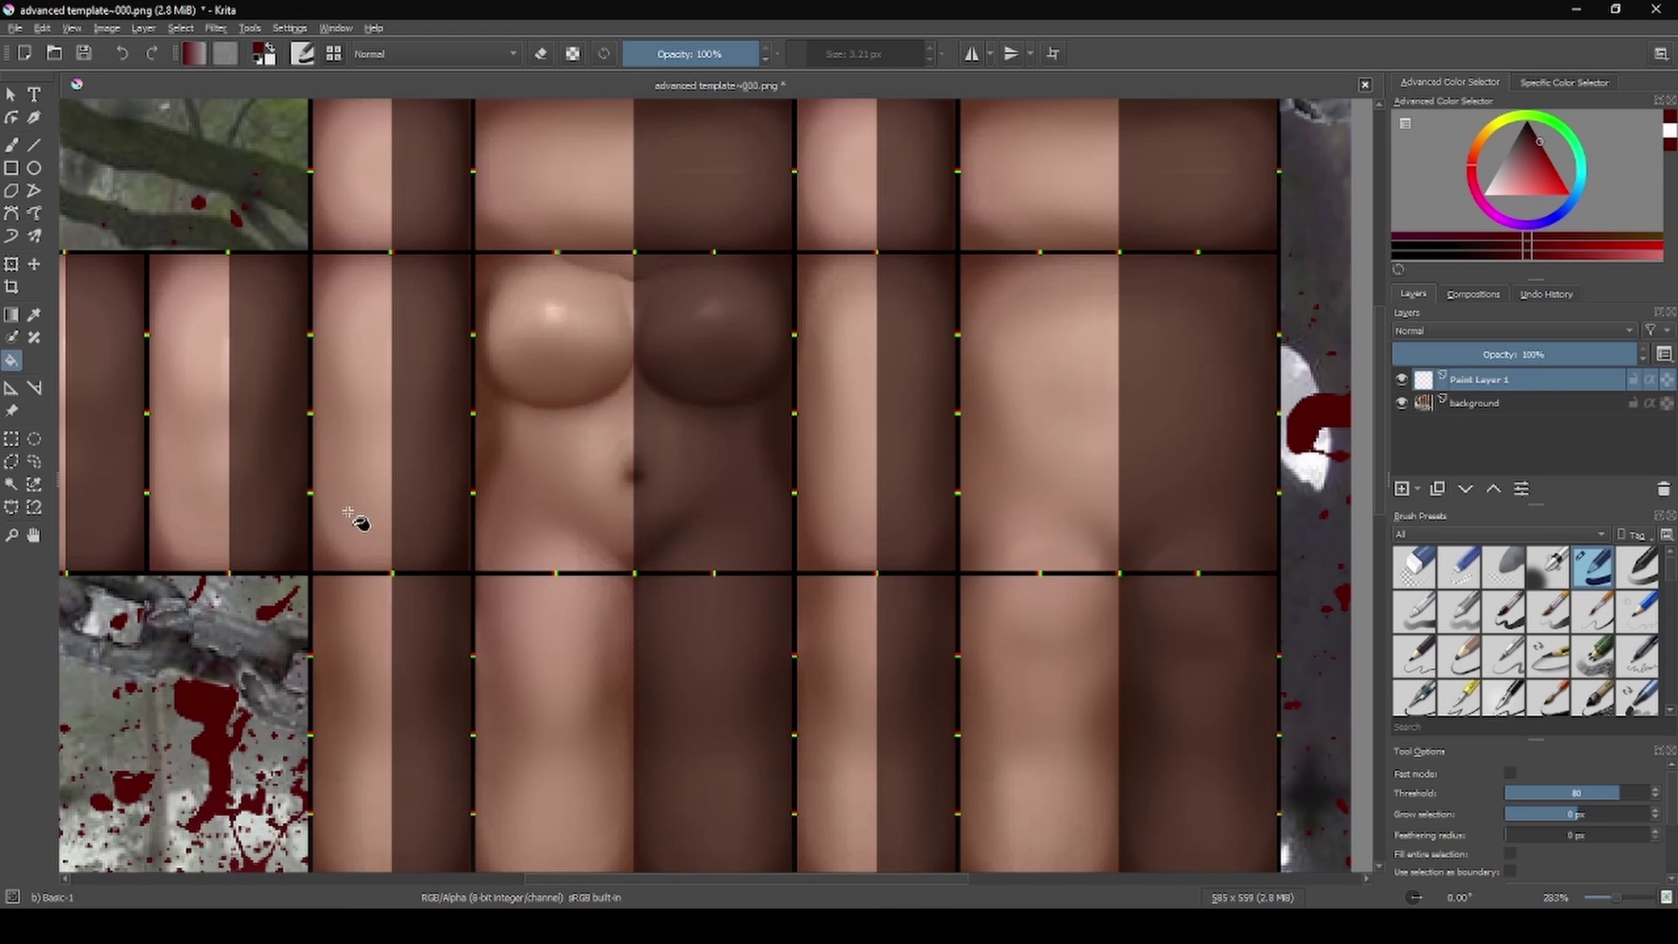
- Paint a dark red blob over the front torso with the Freehand Brush at size 30.99 px
{"action": "left_click", "coordinate": [12, 145]}
{"action": "left_click", "coordinate": [830, 55]}
{"action": "mouse_move", "coordinate": [745, 352]}
{"action": "left_mouse_down"}
{"action": "mouse_move", "coordinate": [630, 588]}
{"action": "mouse_move", "coordinate": [705, 364]}
{"action": "mouse_move", "coordinate": [534, 470]}
{"action": "left_mouse_up"}
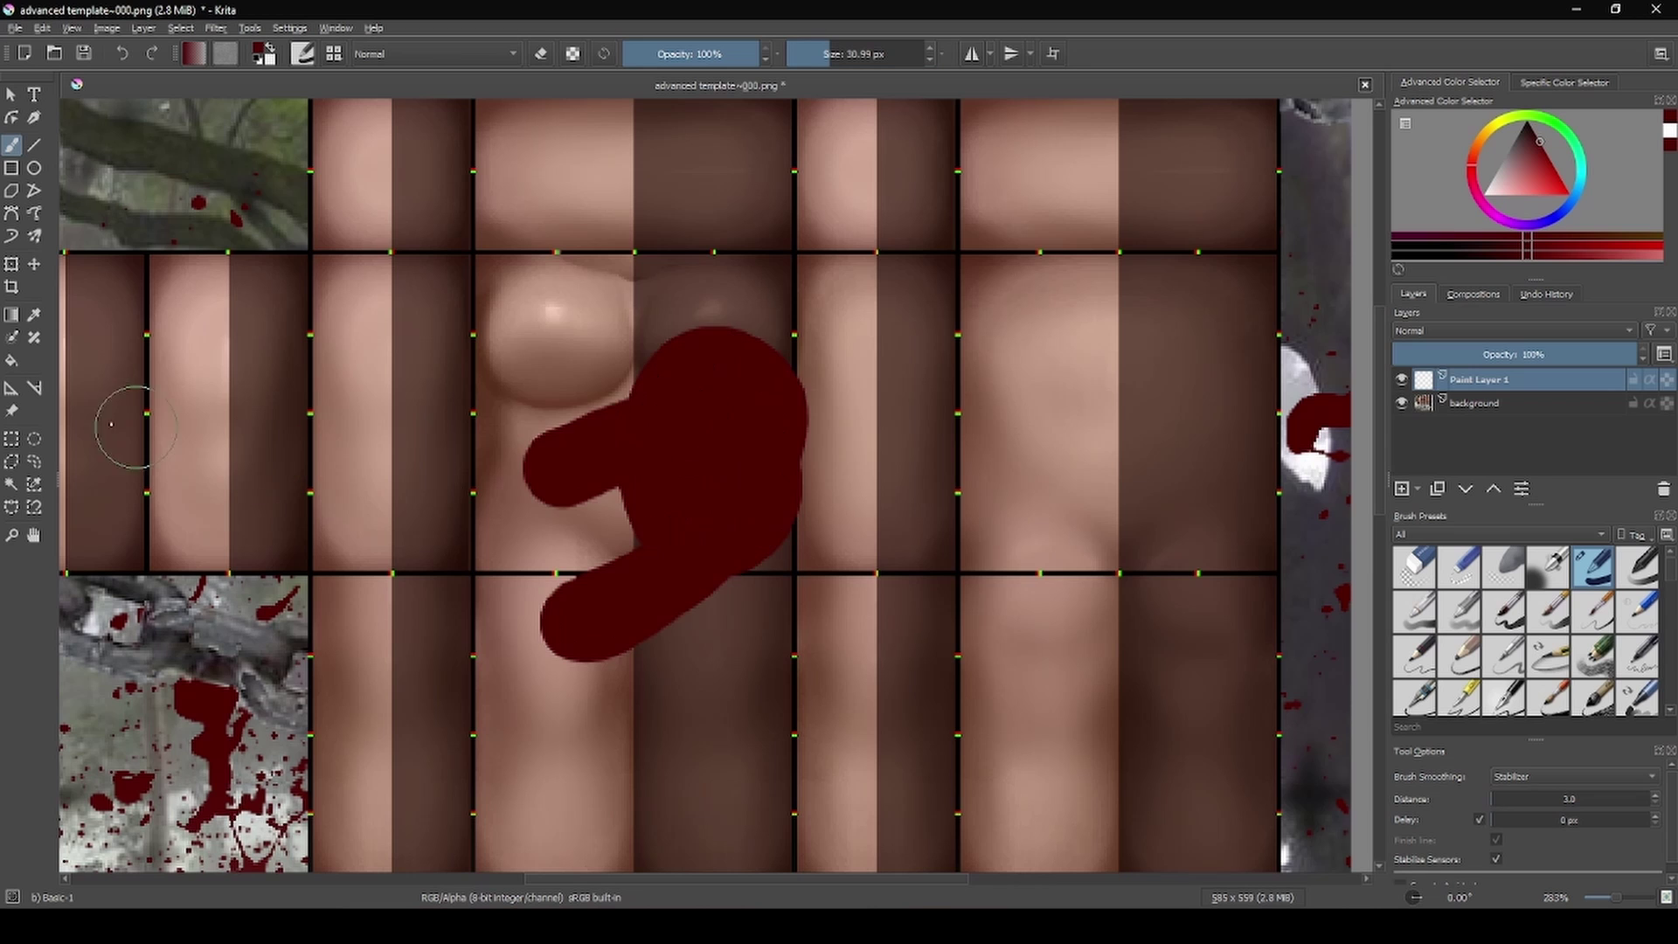
- Copy a rectangular selection of the dark red blob onto the back torso panel as a new layer, and delete that layer
{"action": "left_click", "coordinate": [11, 439]}
{"action": "left_click_drag", "start_coordinate": [660, 409], "coordinate": [800, 517]}
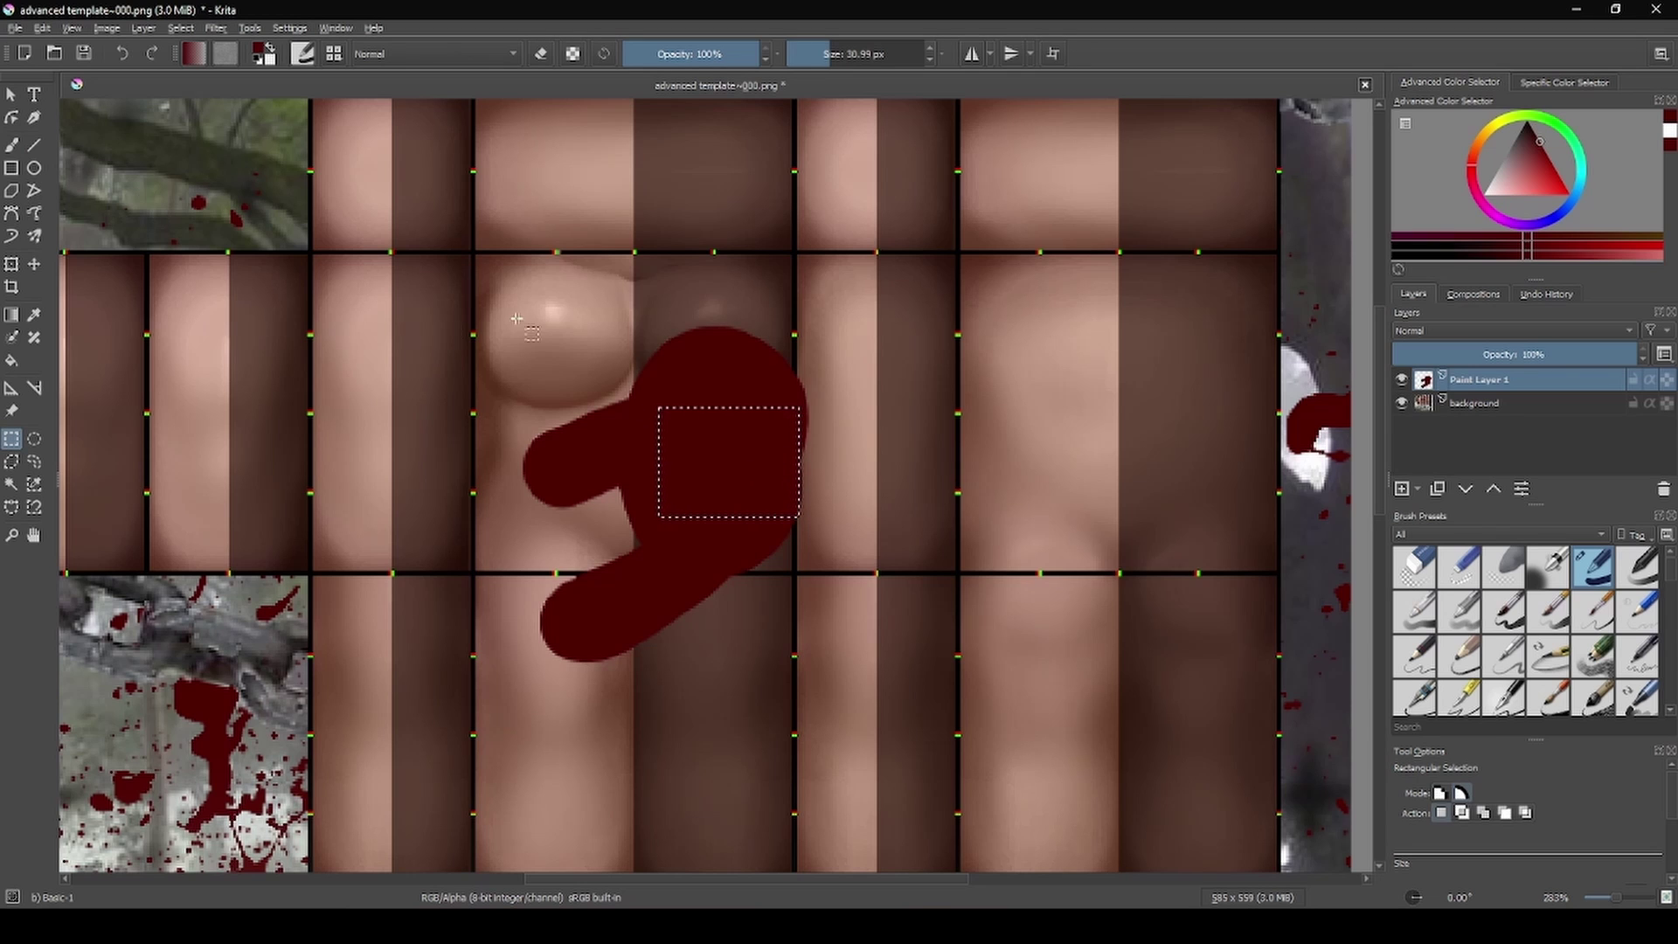
{"action": "key", "text": "ctrl+v"}
{"action": "left_click", "coordinate": [34, 263]}
{"action": "mouse_move", "coordinate": [787, 404]}
{"action": "left_mouse_down"}
{"action": "mouse_move", "coordinate": [889, 390]}
{"action": "mouse_move", "coordinate": [1121, 299]}
{"action": "left_mouse_up"}
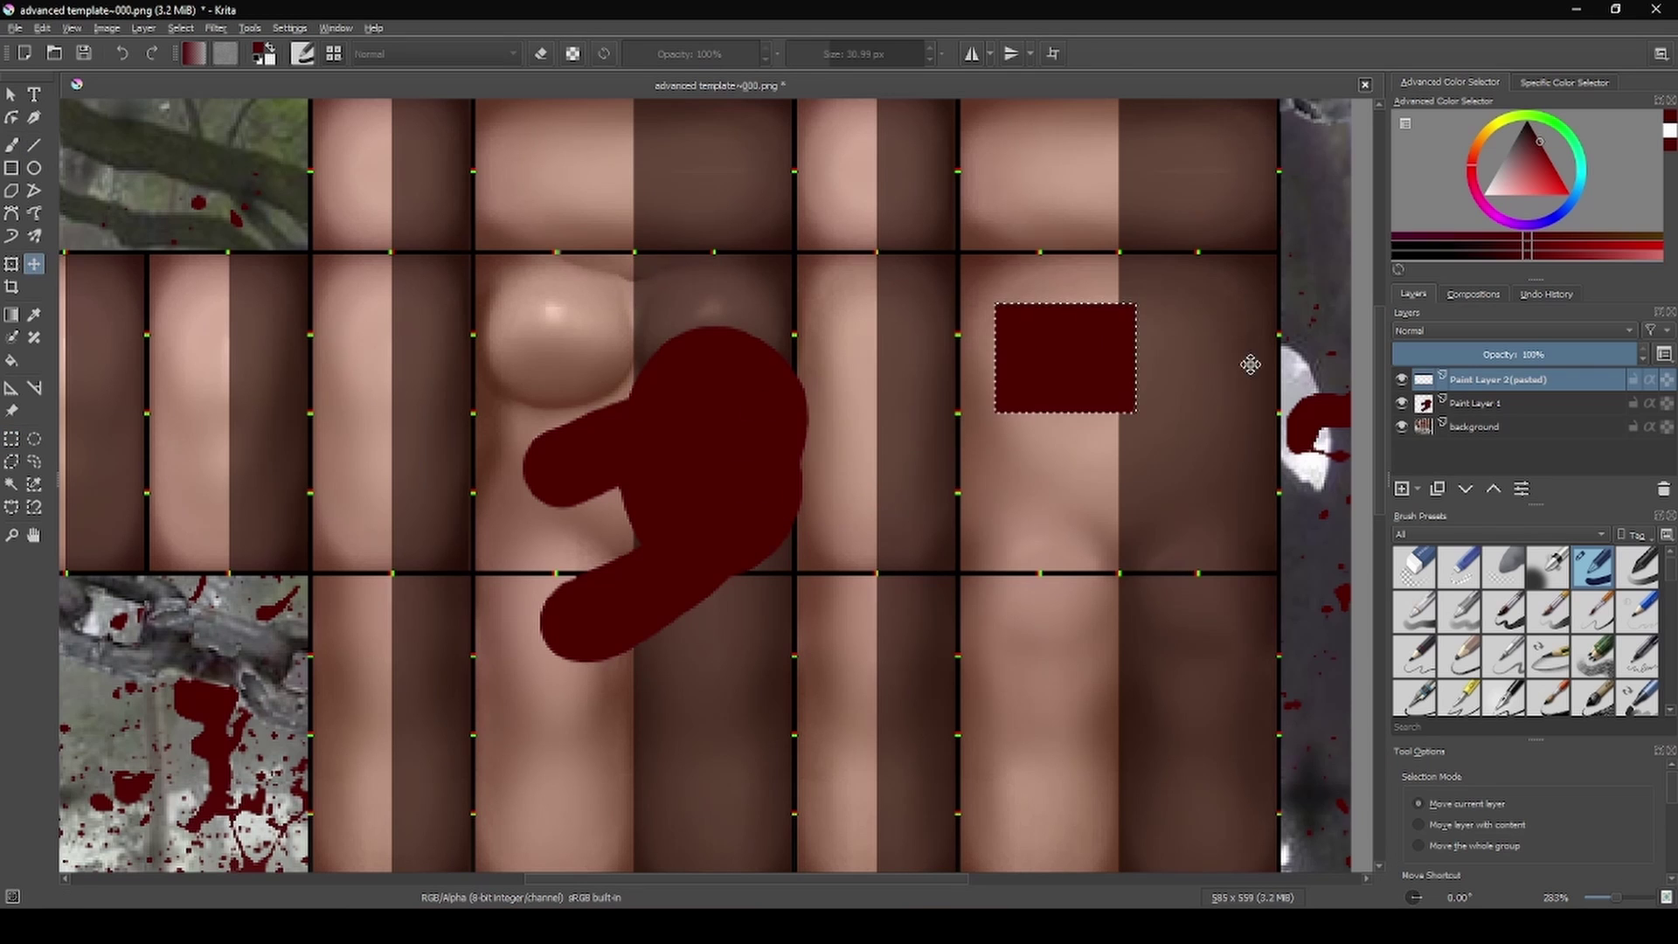
{"action": "left_click", "coordinate": [1664, 489]}
- Mark a circular area in the middle of the dark red blob with Elliptical Selection and clear the selection
{"action": "left_click", "coordinate": [11, 440]}
{"action": "left_click", "coordinate": [63, 432]}
{"action": "left_click", "coordinate": [34, 438]}
{"action": "left_click_drag", "start_coordinate": [737, 409], "coordinate": [609, 527]}
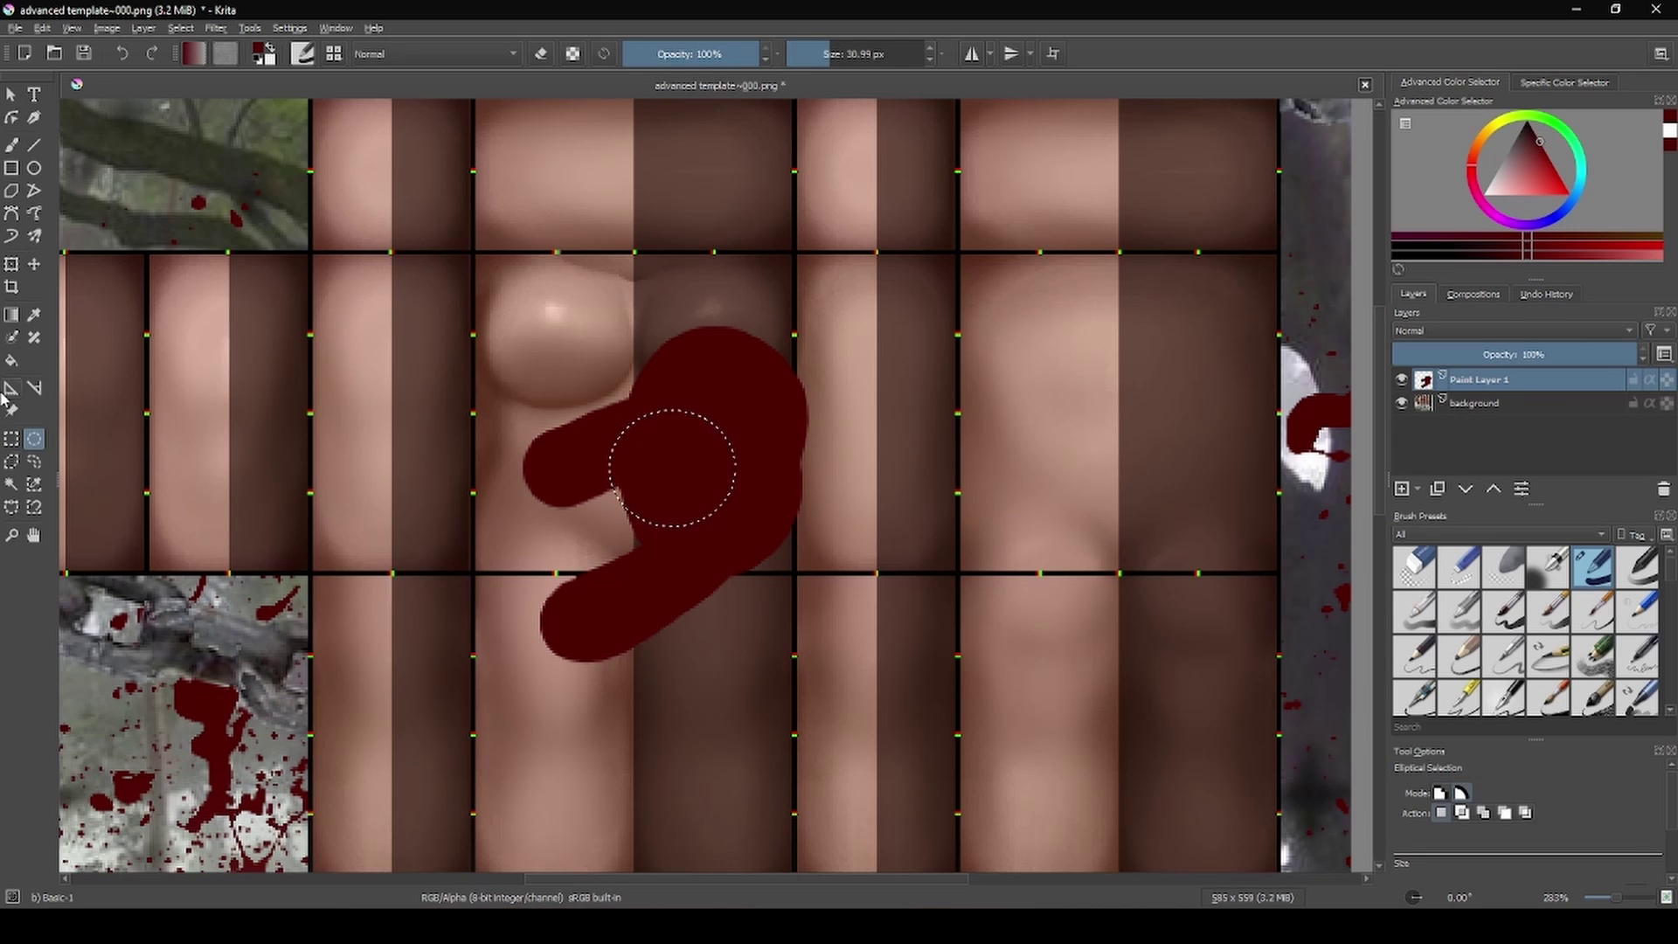
{"action": "left_click", "coordinate": [11, 461]}
{"action": "key", "text": "ctrl+shift+a"}
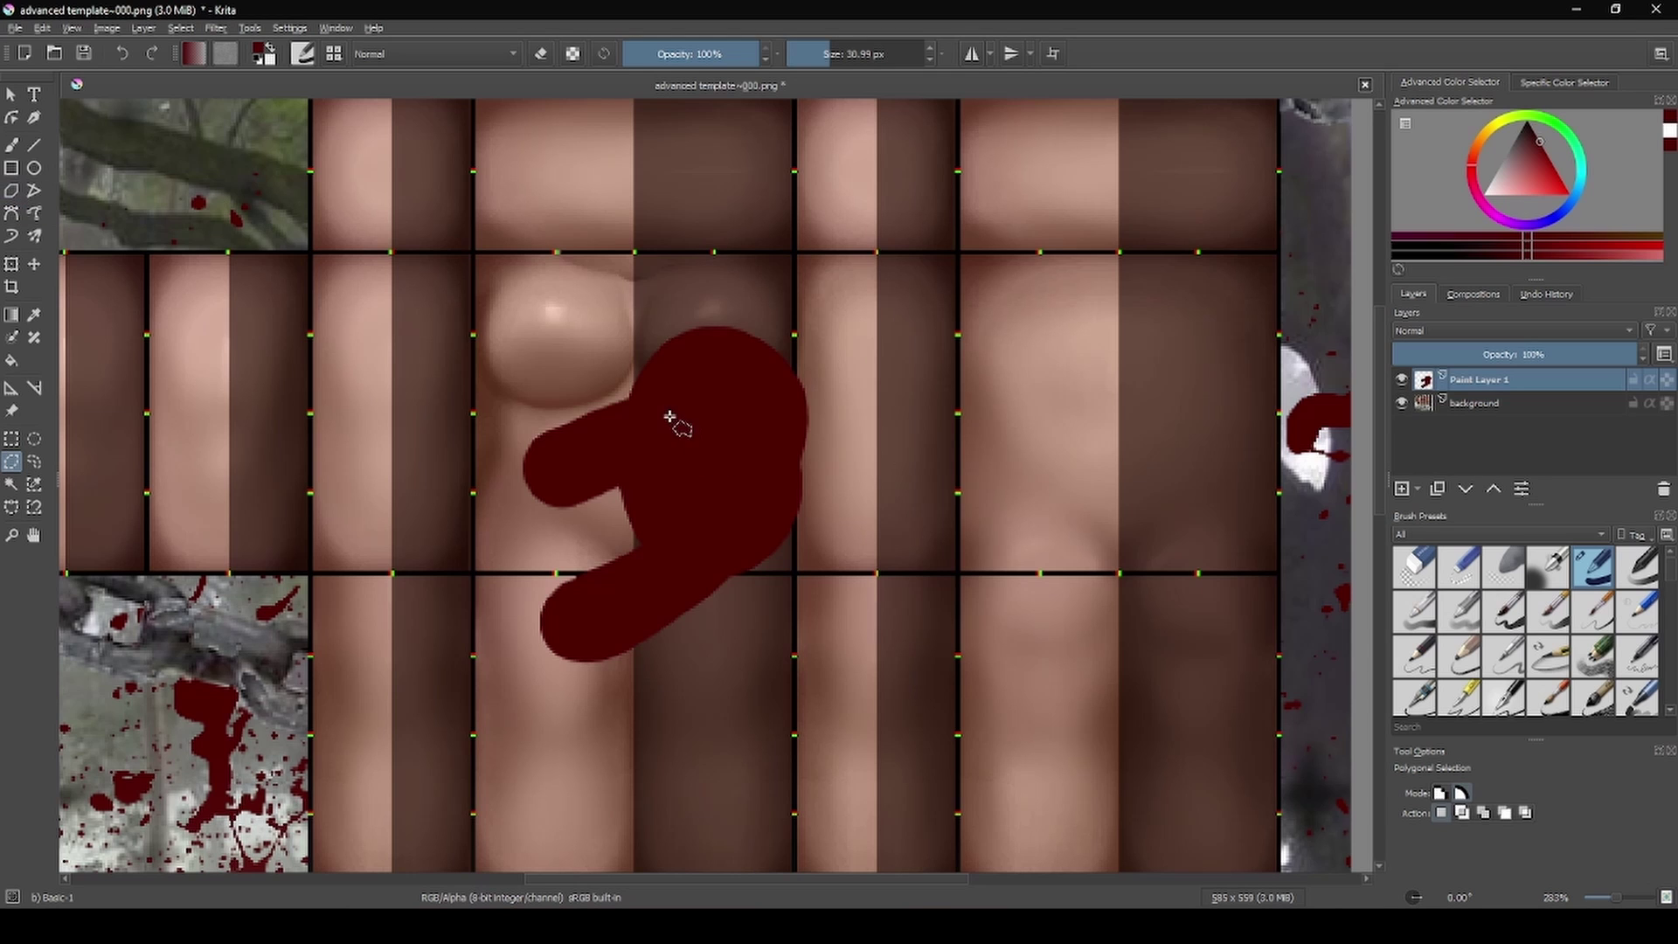
- Outline an irregular six-sided or seven-sided area inside the dark red blob with Polygonal Selection
{"action": "left_click", "coordinate": [677, 382]}
{"action": "left_click", "coordinate": [645, 476]}
{"action": "left_click", "coordinate": [692, 539]}
{"action": "left_click", "coordinate": [732, 487]}
{"action": "left_click", "coordinate": [710, 436]}
{"action": "left_click", "coordinate": [774, 400]}
{"action": "double_click", "coordinate": [743, 363]}
- Paste a copy of the polygonal area as a new layer, move it toward the back panel, and undo it all
{"action": "key", "text": "ctrl+c"}
{"action": "key", "text": "ctrl+v"}
{"action": "left_click", "coordinate": [34, 264]}
{"action": "left_click_drag", "start_coordinate": [734, 406], "coordinate": [932, 382]}
{"action": "key", "text": "ctrl+z"}
{"action": "key", "text": "ctrl+z"}
{"action": "key", "text": "ctrl+z"}
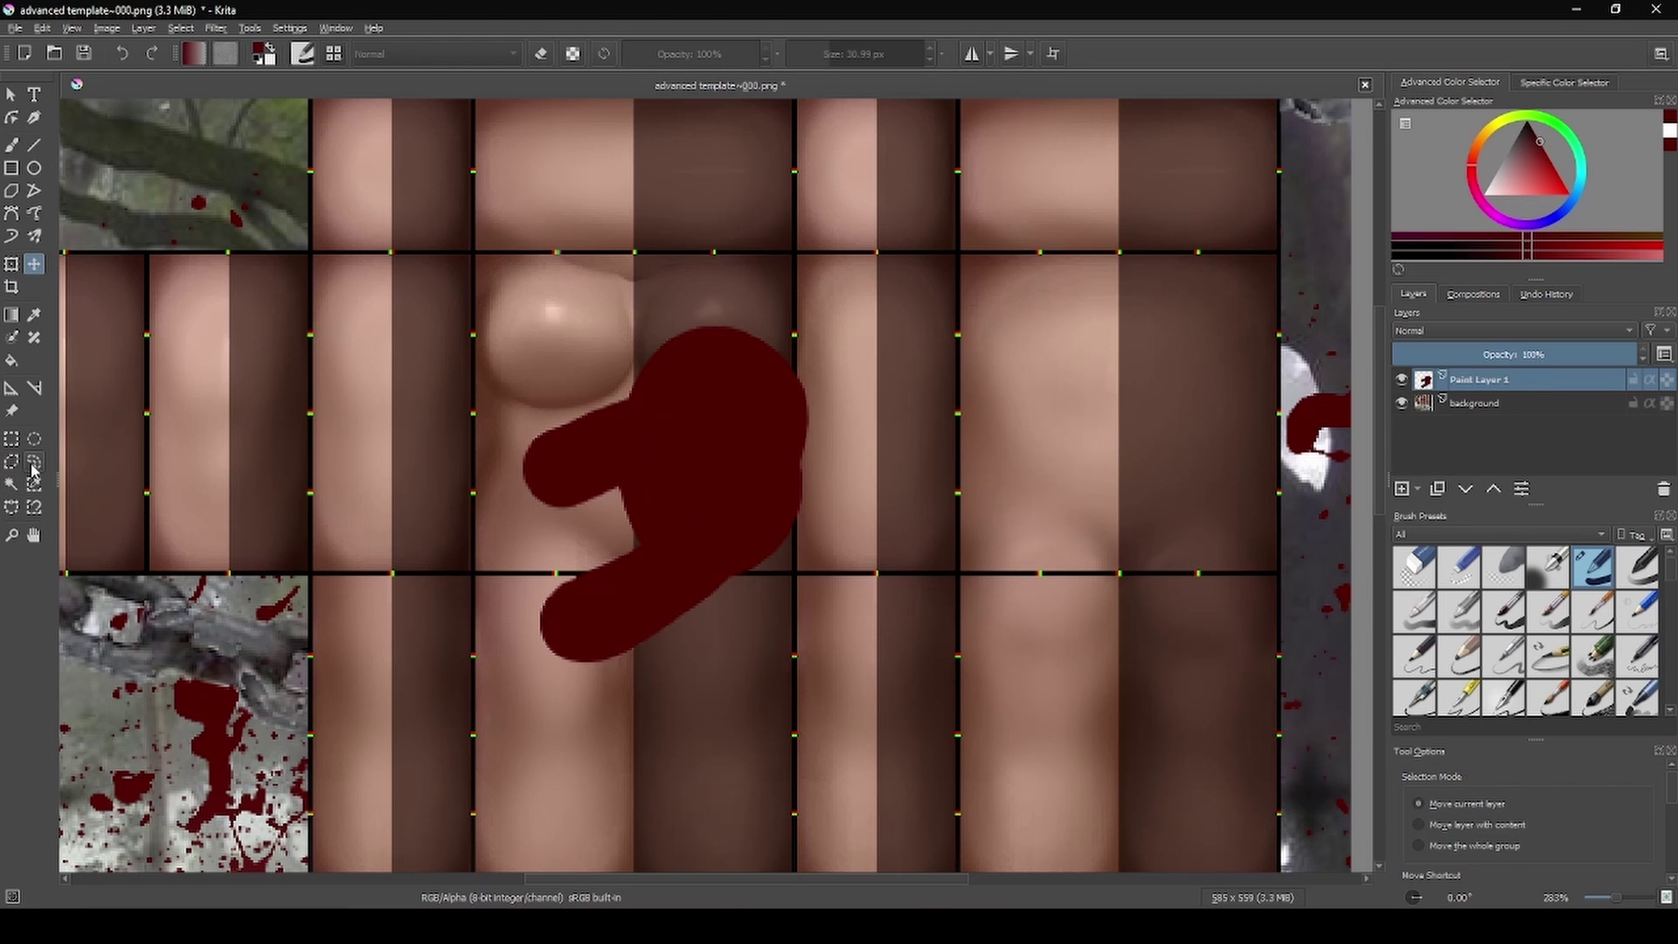
- Copy a Freehand Selection of the dark red blob to a new layer, move it toward the back panel, and undo the paste
{"action": "left_click", "coordinate": [34, 461]}
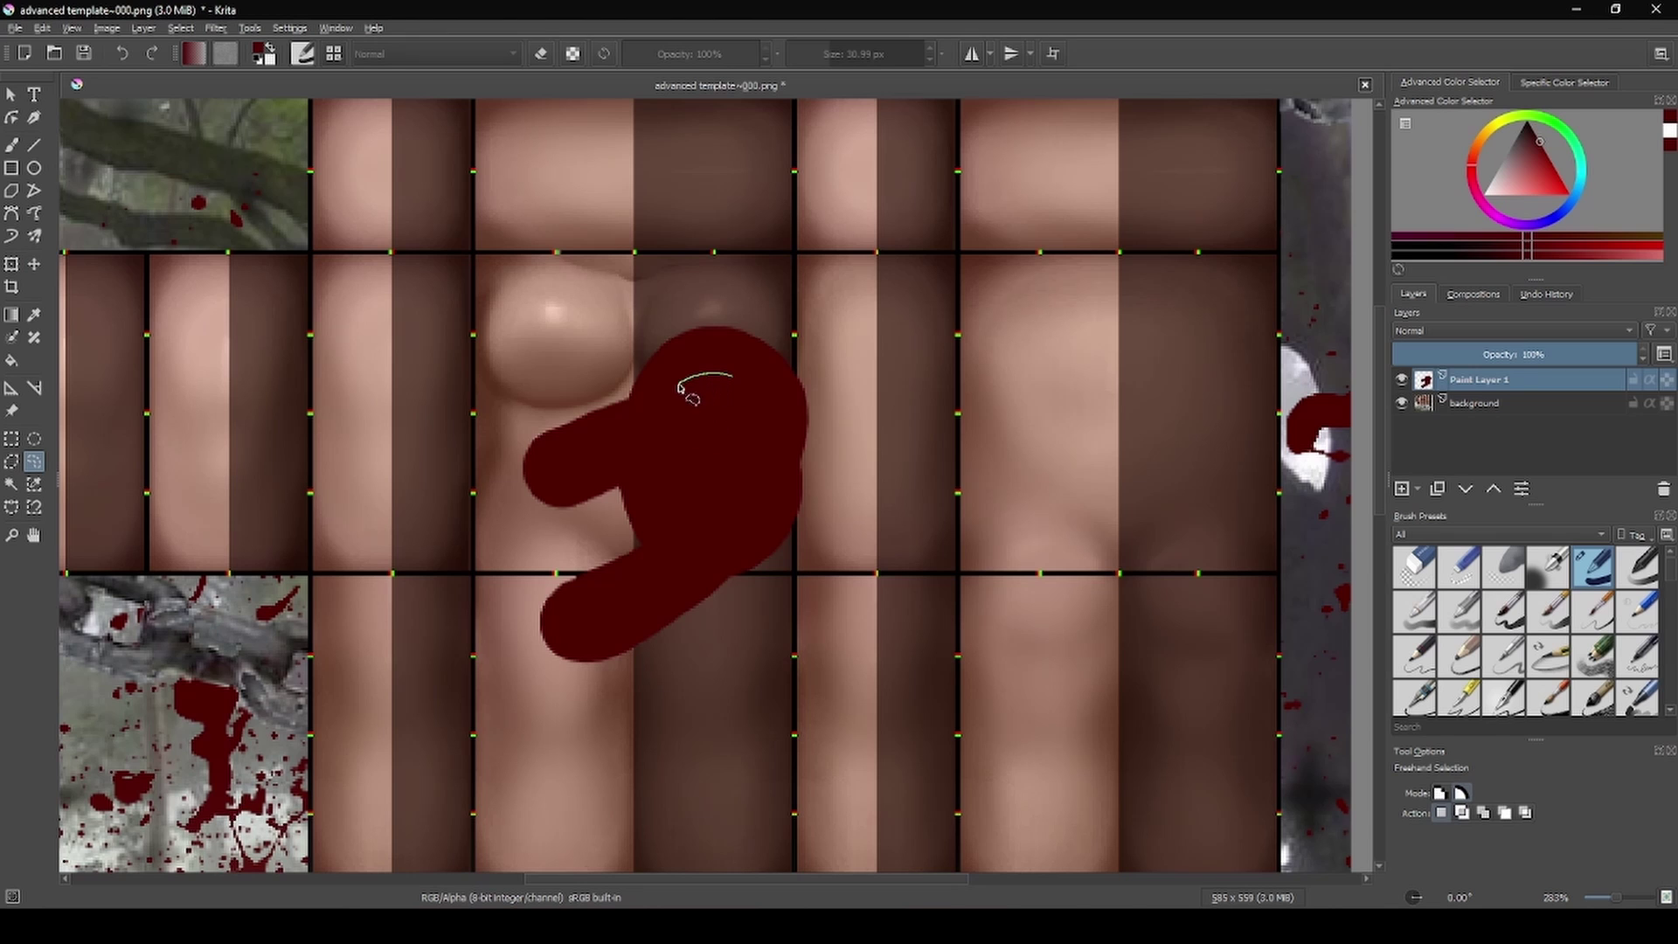
{"action": "mouse_move", "coordinate": [638, 507]}
{"action": "left_mouse_down"}
{"action": "mouse_move", "coordinate": [672, 574]}
{"action": "mouse_move", "coordinate": [725, 447]}
{"action": "mouse_move", "coordinate": [780, 469]}
{"action": "left_mouse_up"}
{"action": "key", "text": "ctrl+c"}
{"action": "key", "text": "ctrl+v"}
{"action": "left_click", "coordinate": [34, 264]}
{"action": "left_click_drag", "start_coordinate": [745, 362], "coordinate": [1022, 222]}
{"action": "key", "text": "ctrl+z"}
{"action": "key", "text": "ctrl+z"}
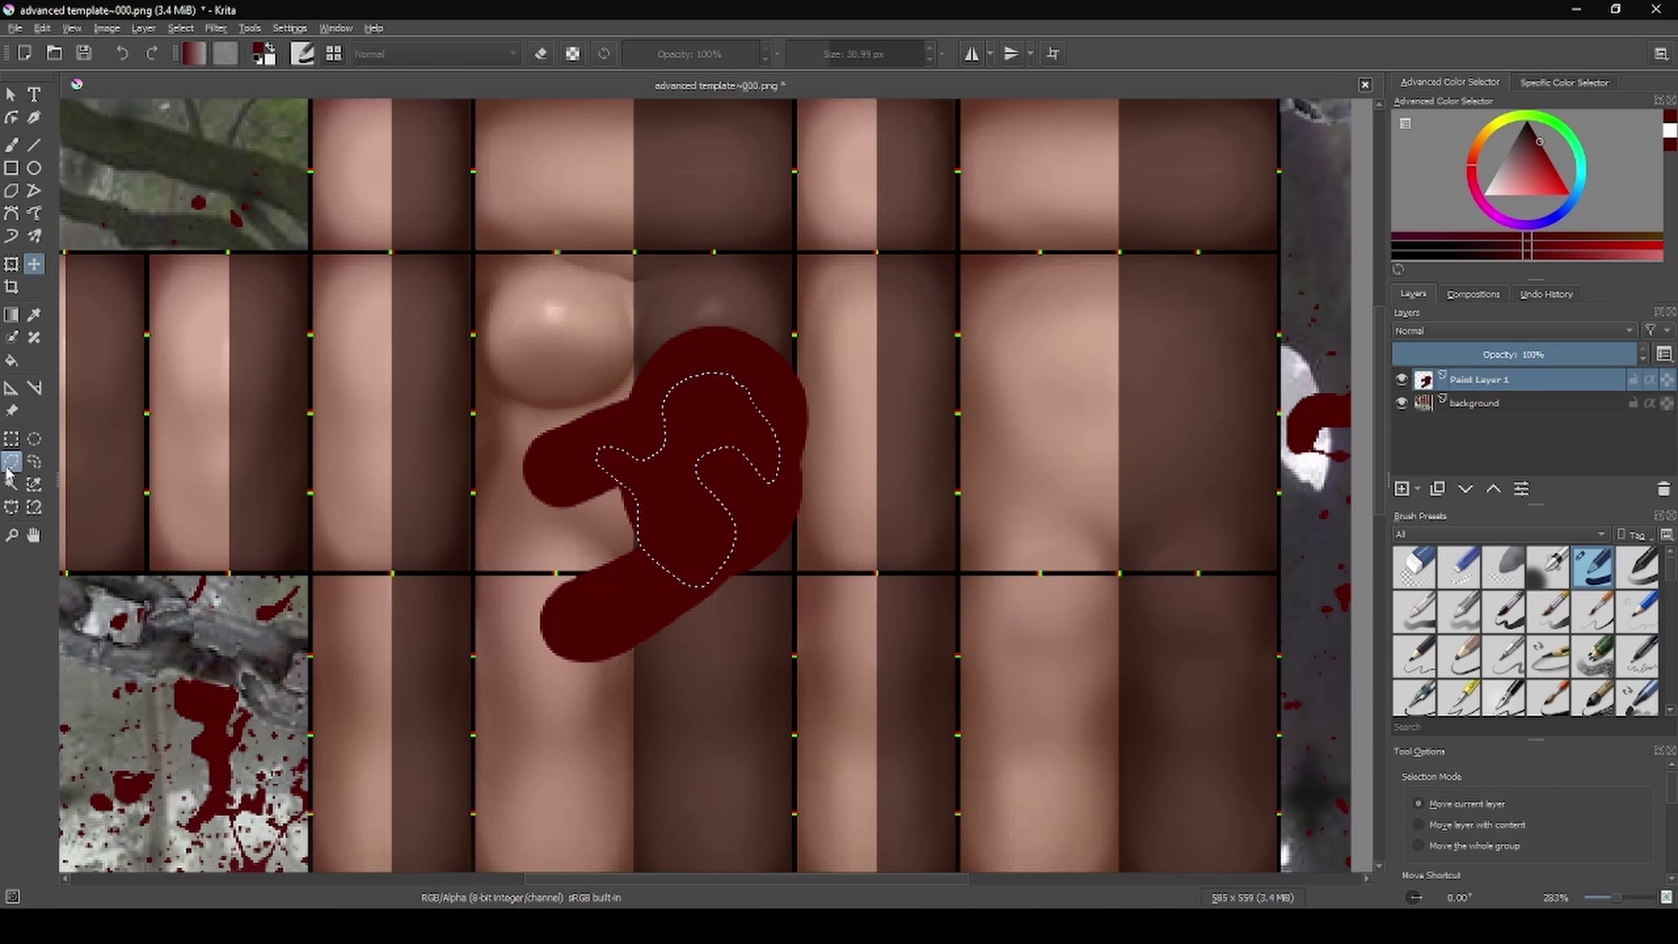
- Paint an off-white spot inside the dark red blob and delete the surrounding red using Contiguous Area Selection
{"action": "left_click", "coordinate": [11, 145]}
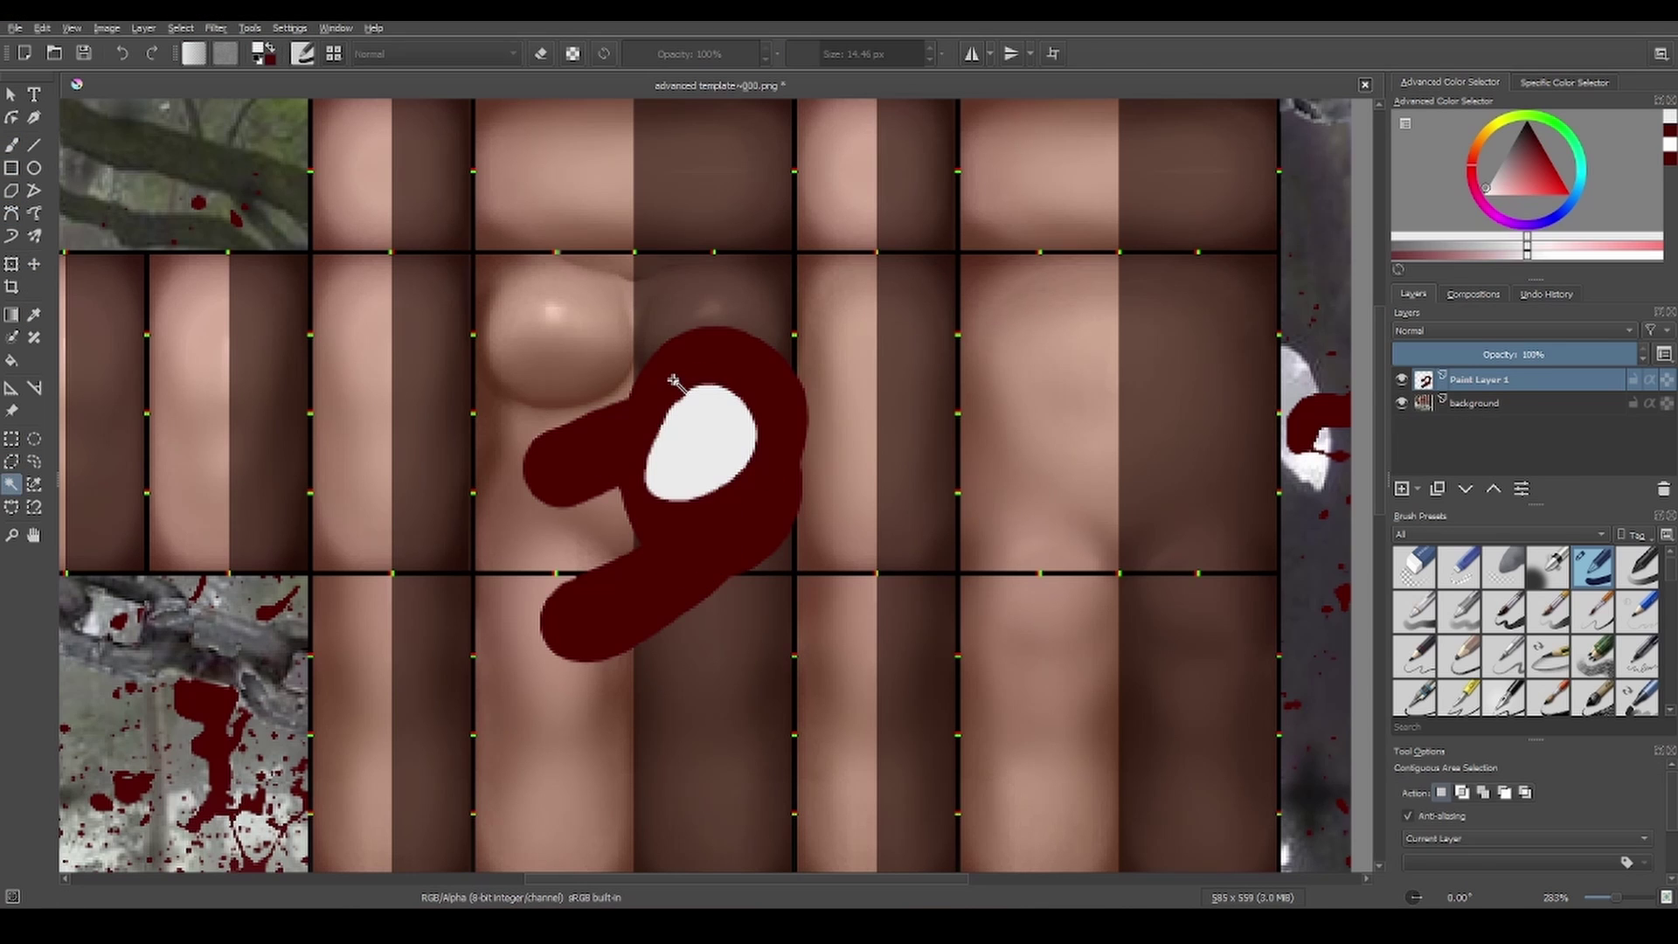
{"action": "left_click", "coordinate": [699, 371]}
{"action": "key", "text": "Delete"}
{"action": "key", "text": "ctrl+r"}
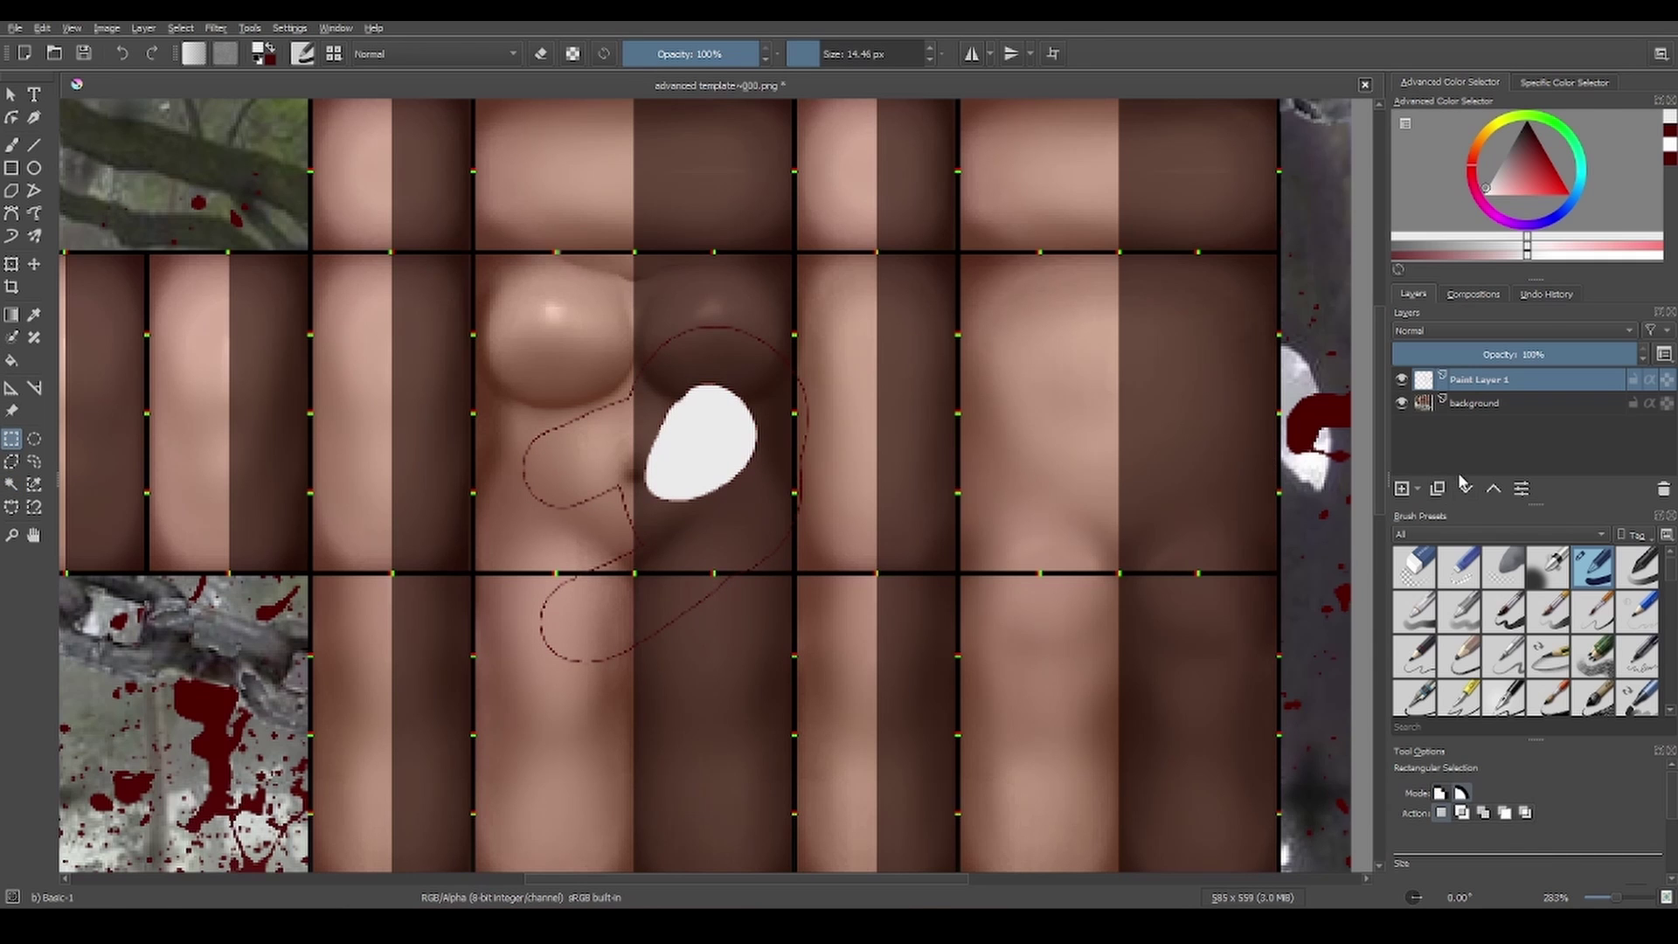
- Delete Paint Layer 1 and paint a large bright red blob on the background layer at brush size 279.53 px
{"action": "left_click", "coordinate": [1663, 489]}
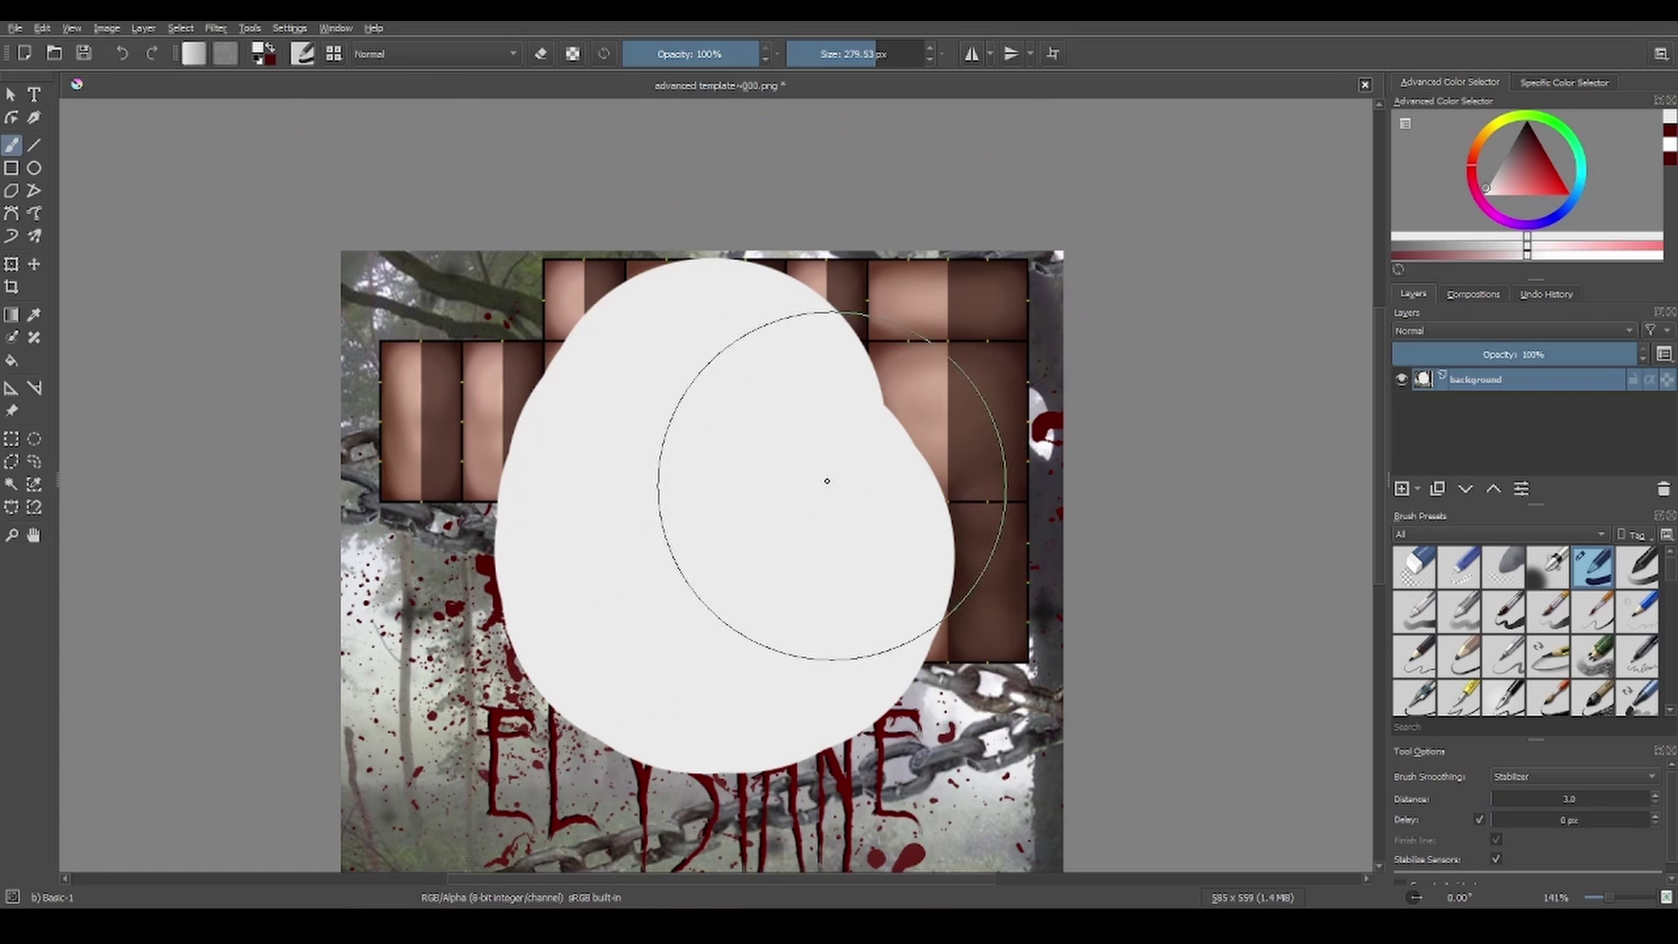
{"action": "key", "text": "ctrl+z"}
{"action": "left_click", "coordinate": [1569, 194]}
{"action": "left_click_drag", "start_coordinate": [786, 487], "coordinate": [749, 543]}
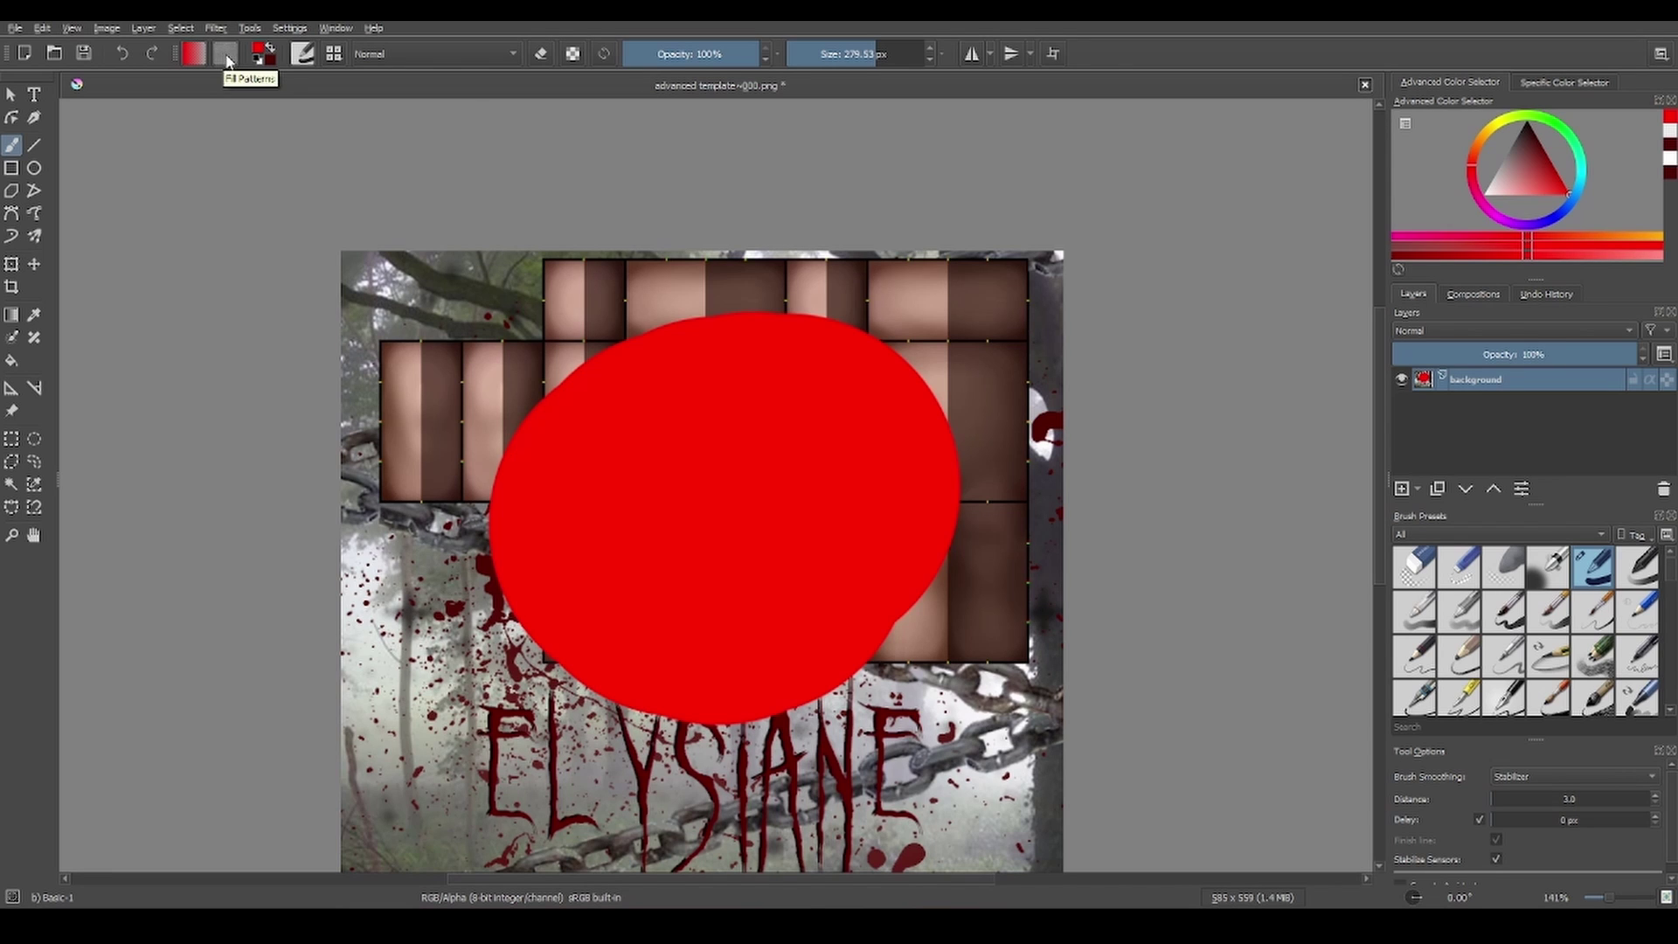
- Look at the available fill patterns and undo the red blob on the background layer
{"action": "left_click", "coordinate": [226, 55]}
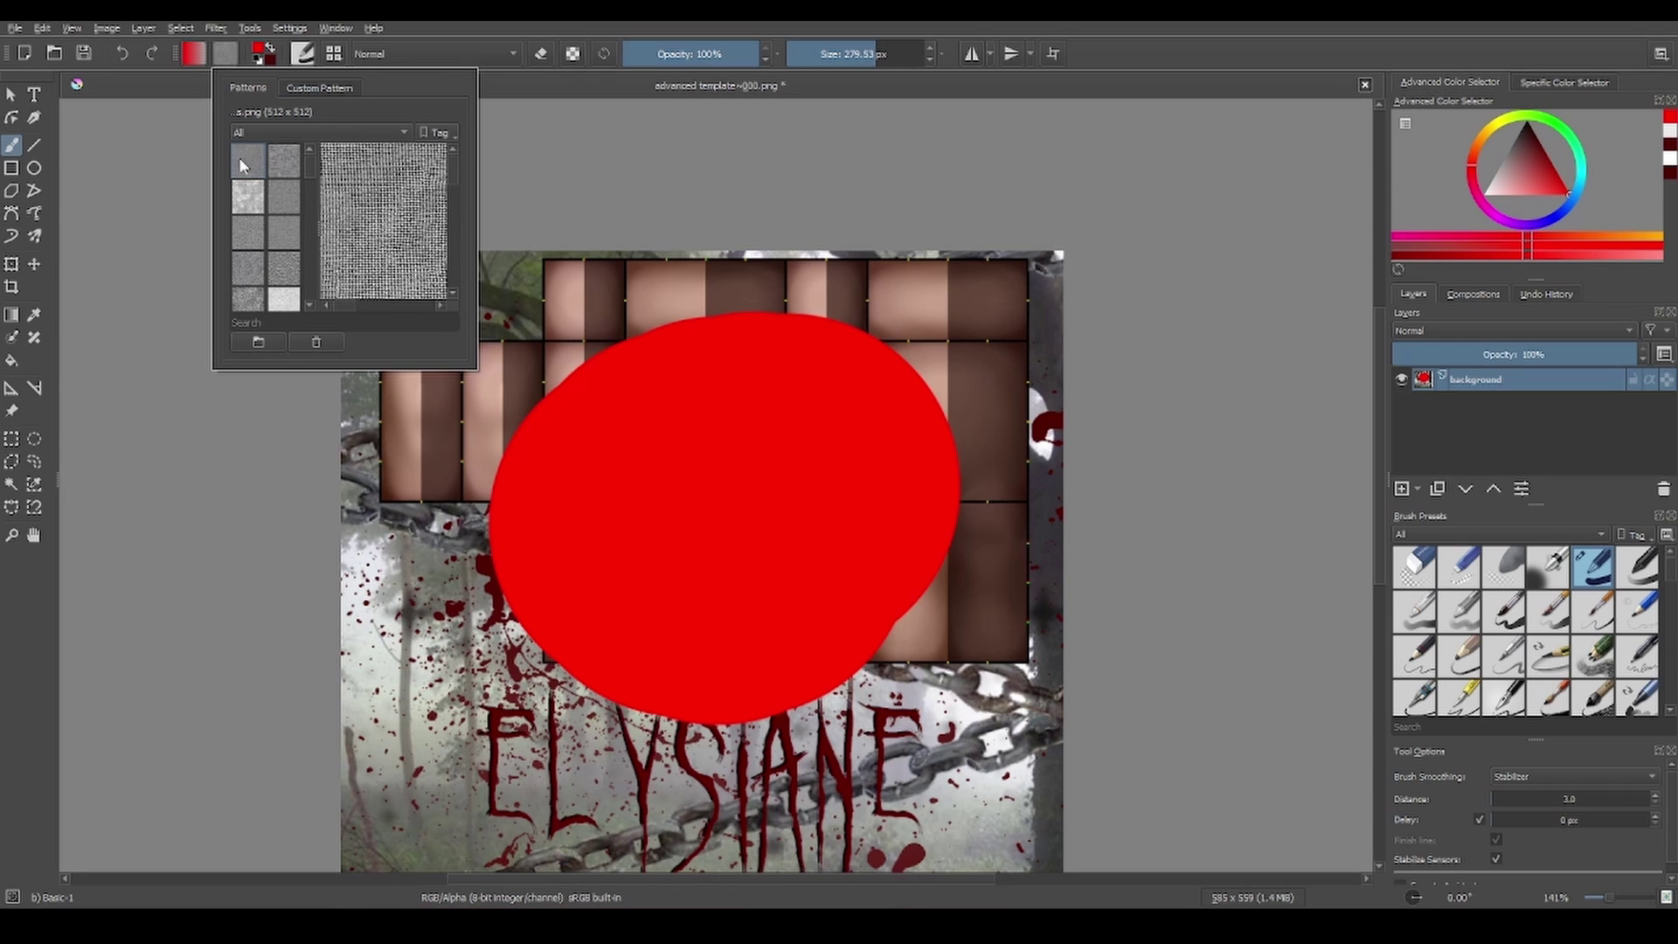
{"action": "left_click", "coordinate": [846, 174]}
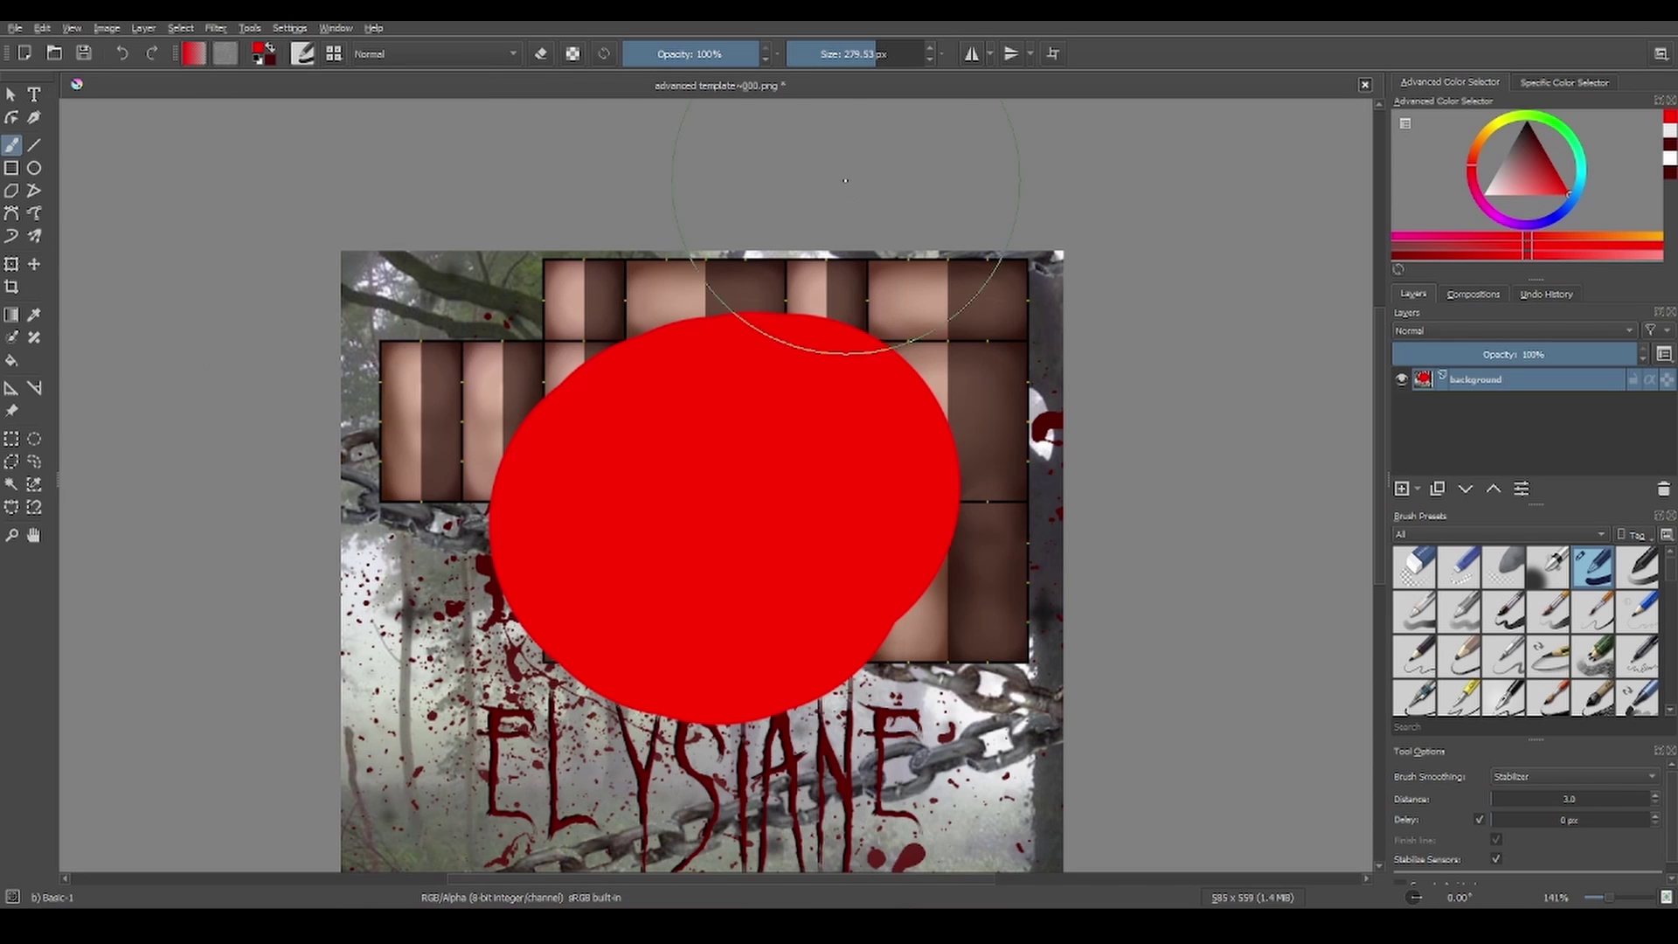
{"action": "key", "text": "ctrl+z"}
{"action": "mouse_move", "coordinate": [1425, 384]}
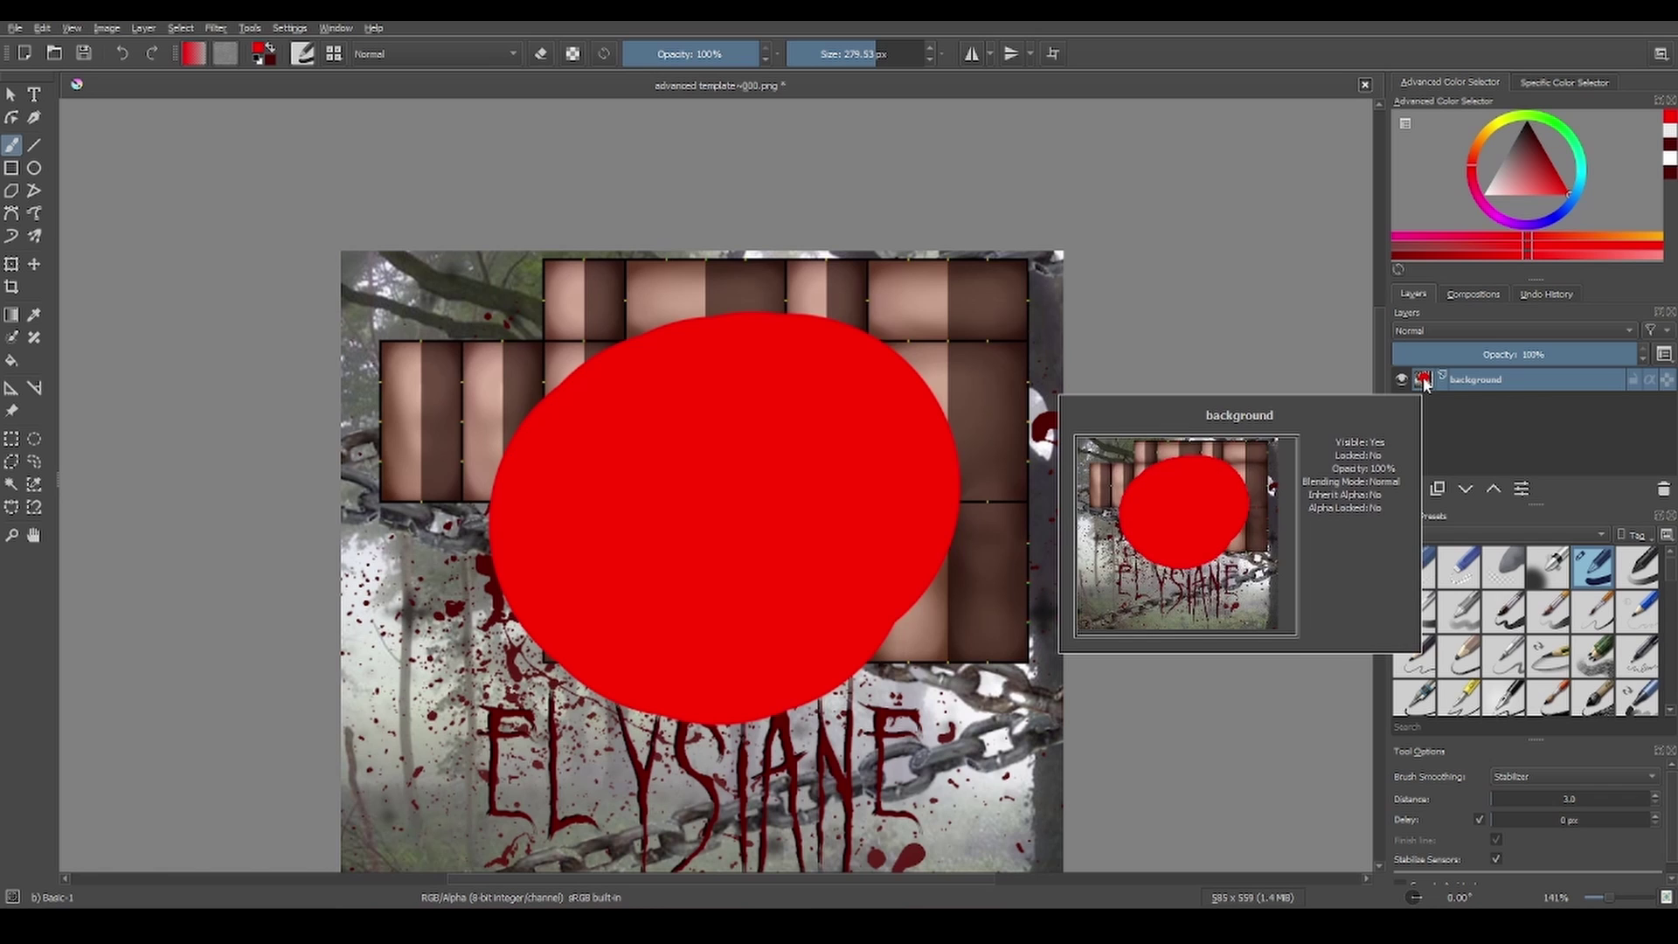
{"action": "key", "text": "ctrl+z"}
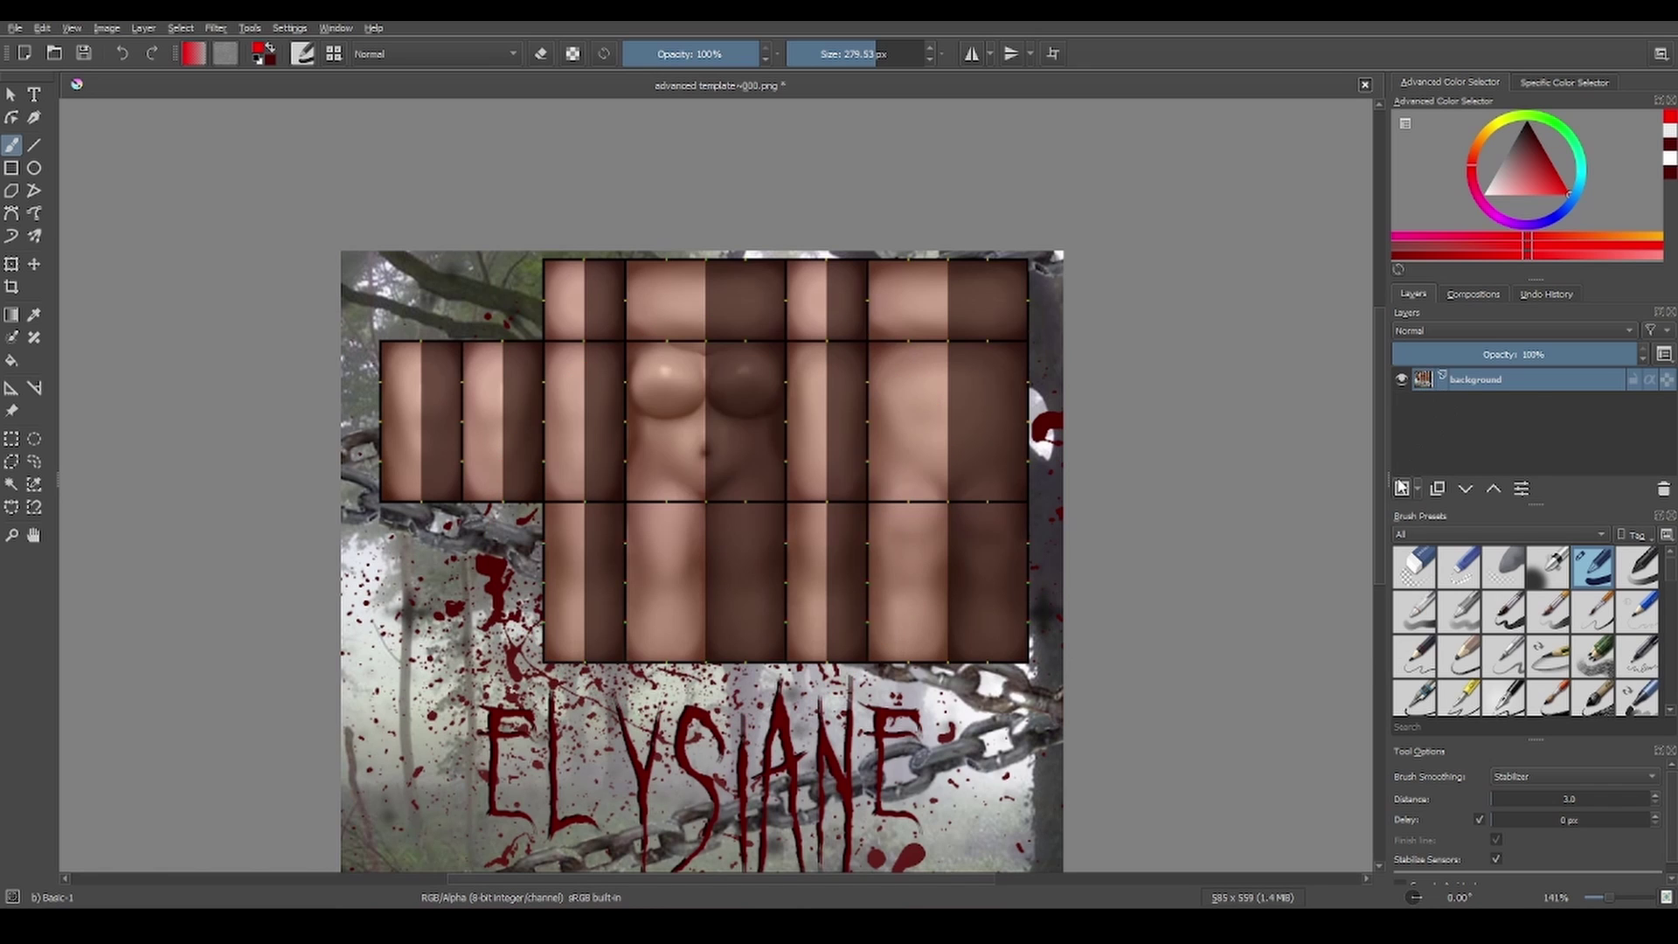
- Paint a large bright red blob on a new paint layer and put that layer in a quick clipping group
{"action": "left_click", "coordinate": [1400, 489]}
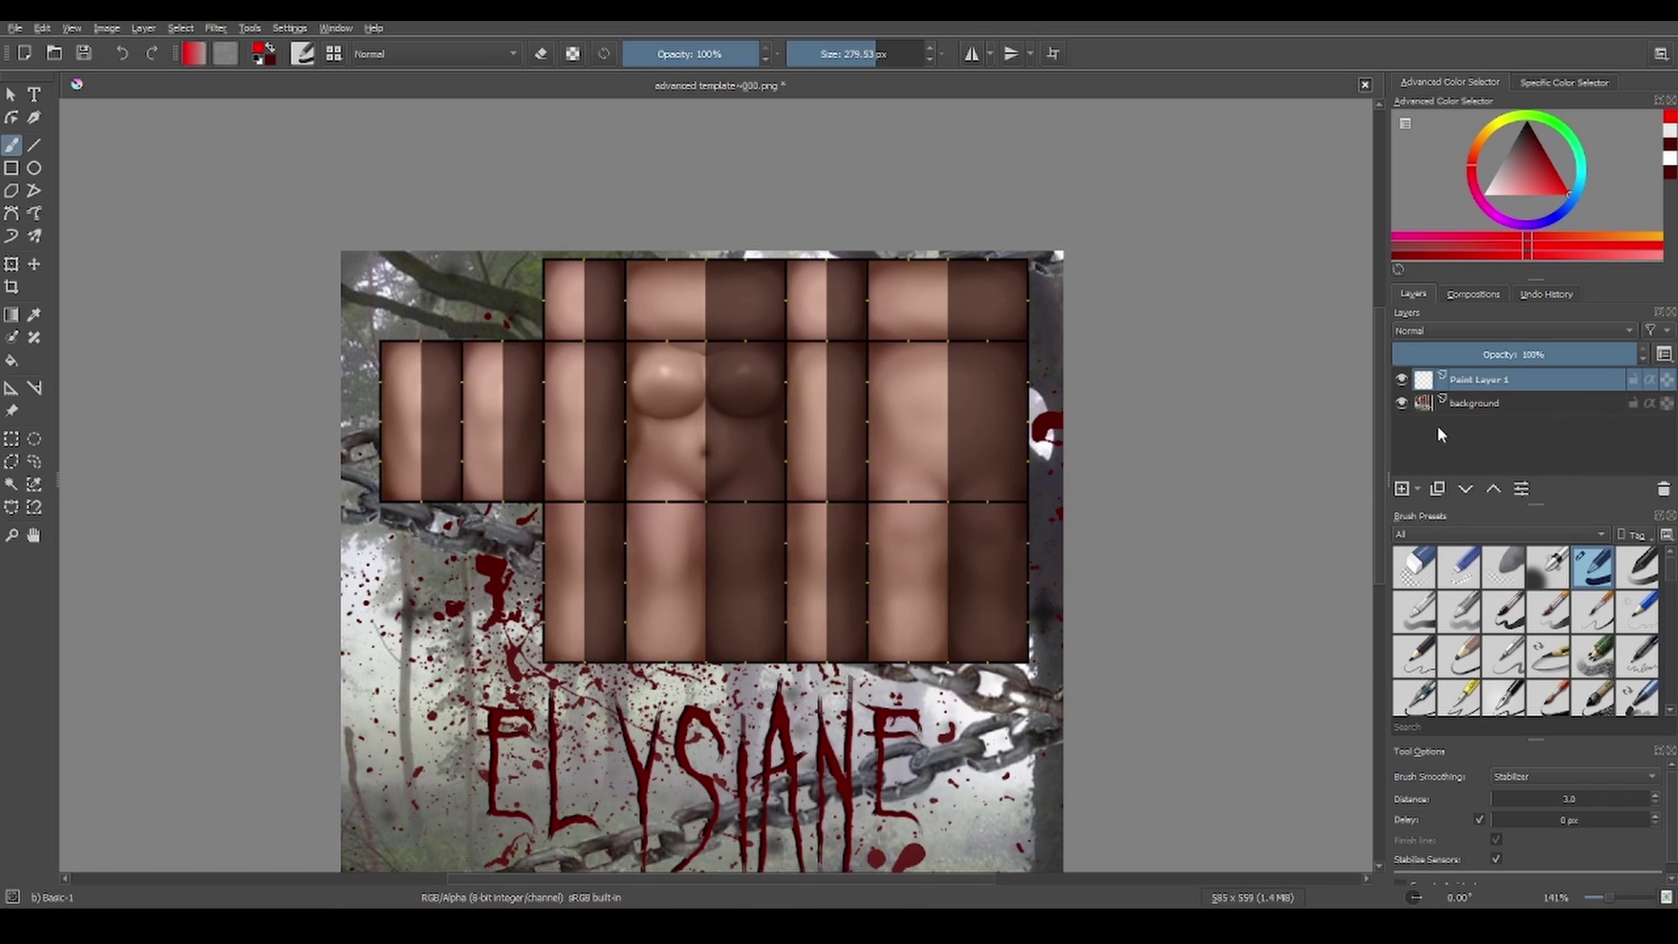
{"action": "mouse_move", "coordinate": [716, 503]}
{"action": "left_mouse_down"}
{"action": "mouse_move", "coordinate": [640, 520]}
{"action": "mouse_move", "coordinate": [714, 501]}
{"action": "mouse_move", "coordinate": [746, 562]}
{"action": "mouse_move", "coordinate": [694, 549]}
{"action": "left_mouse_up"}
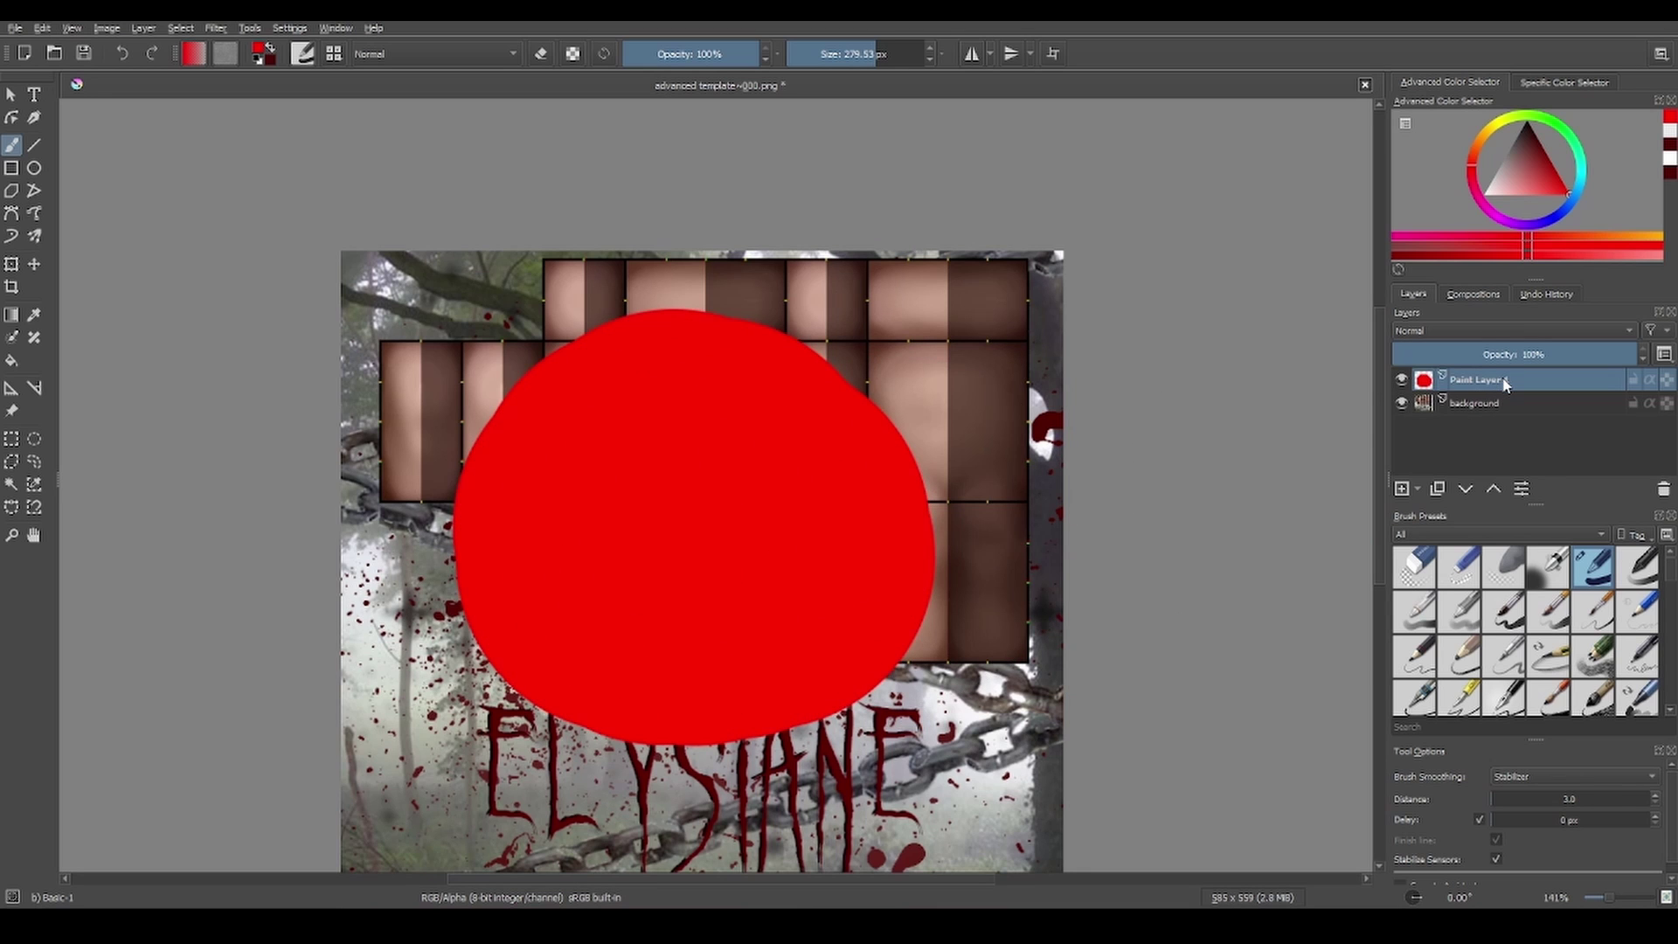
{"action": "right_click", "coordinate": [1504, 384]}
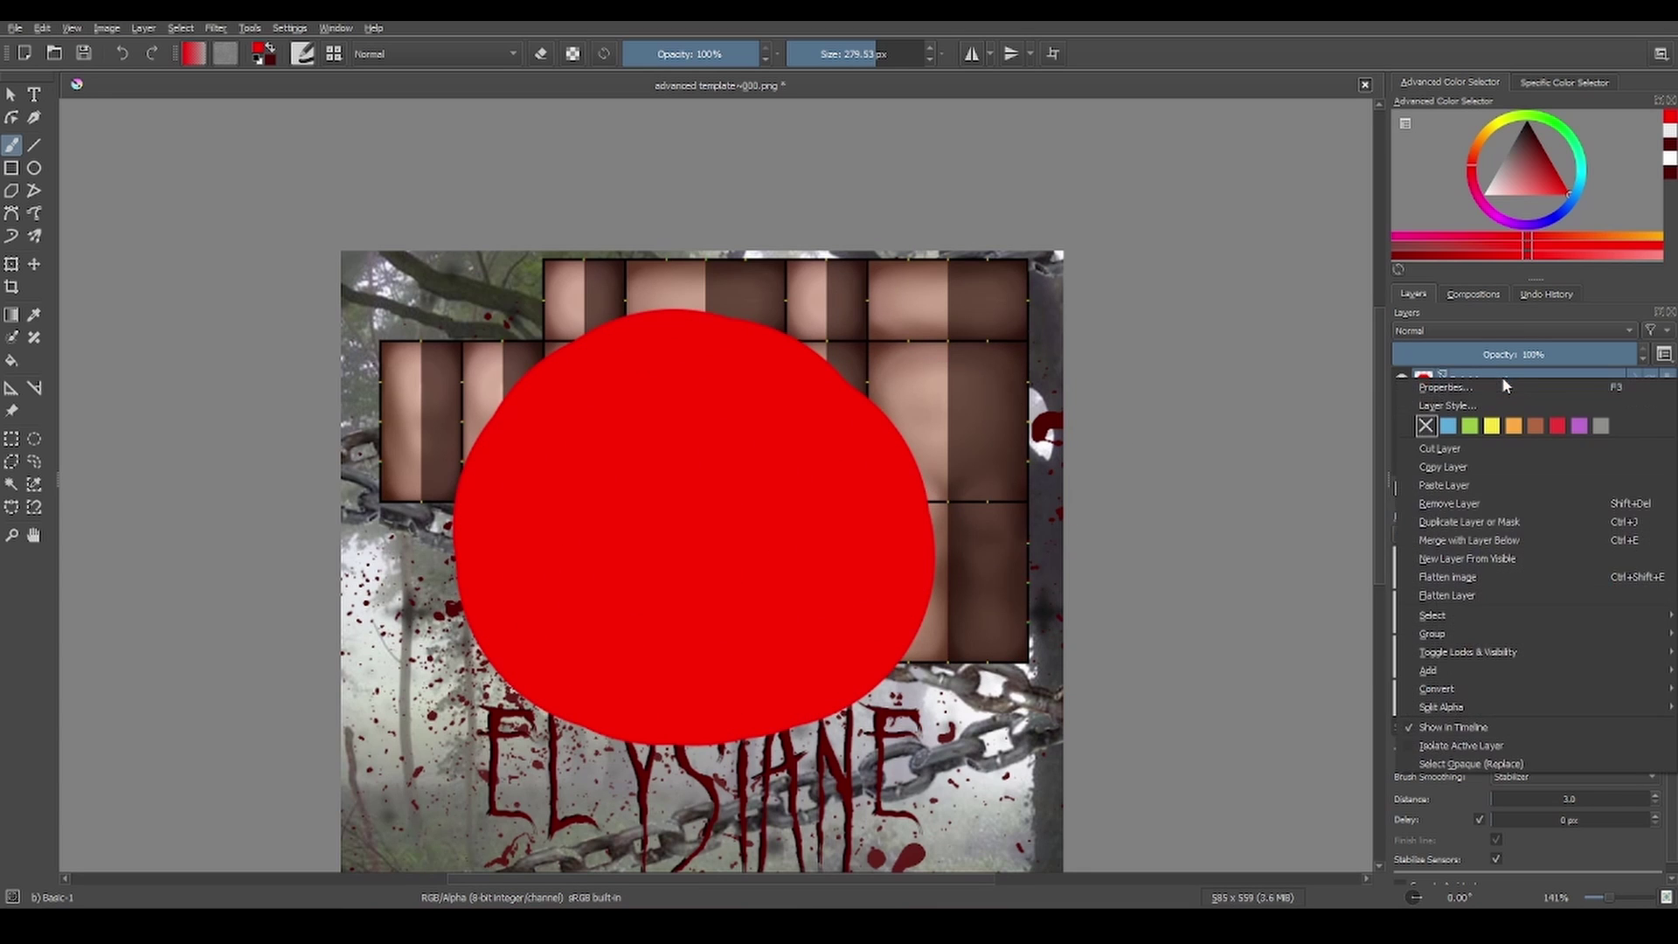
{"action": "mouse_move", "coordinate": [1433, 635]}
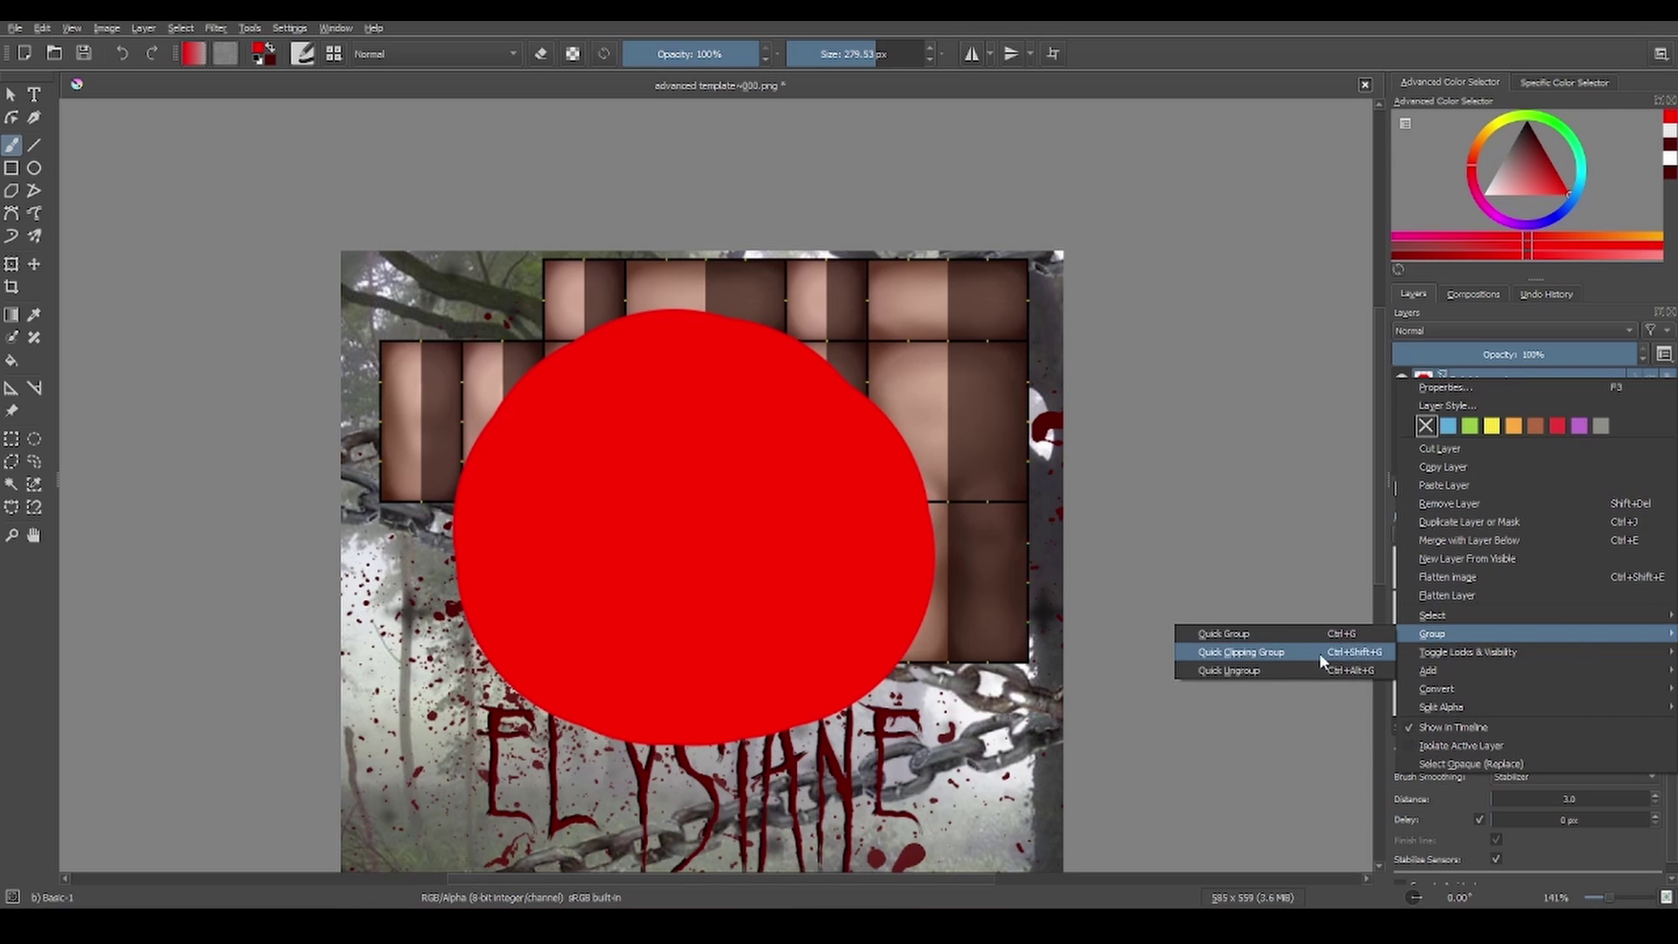
{"action": "left_click", "coordinate": [1240, 652]}
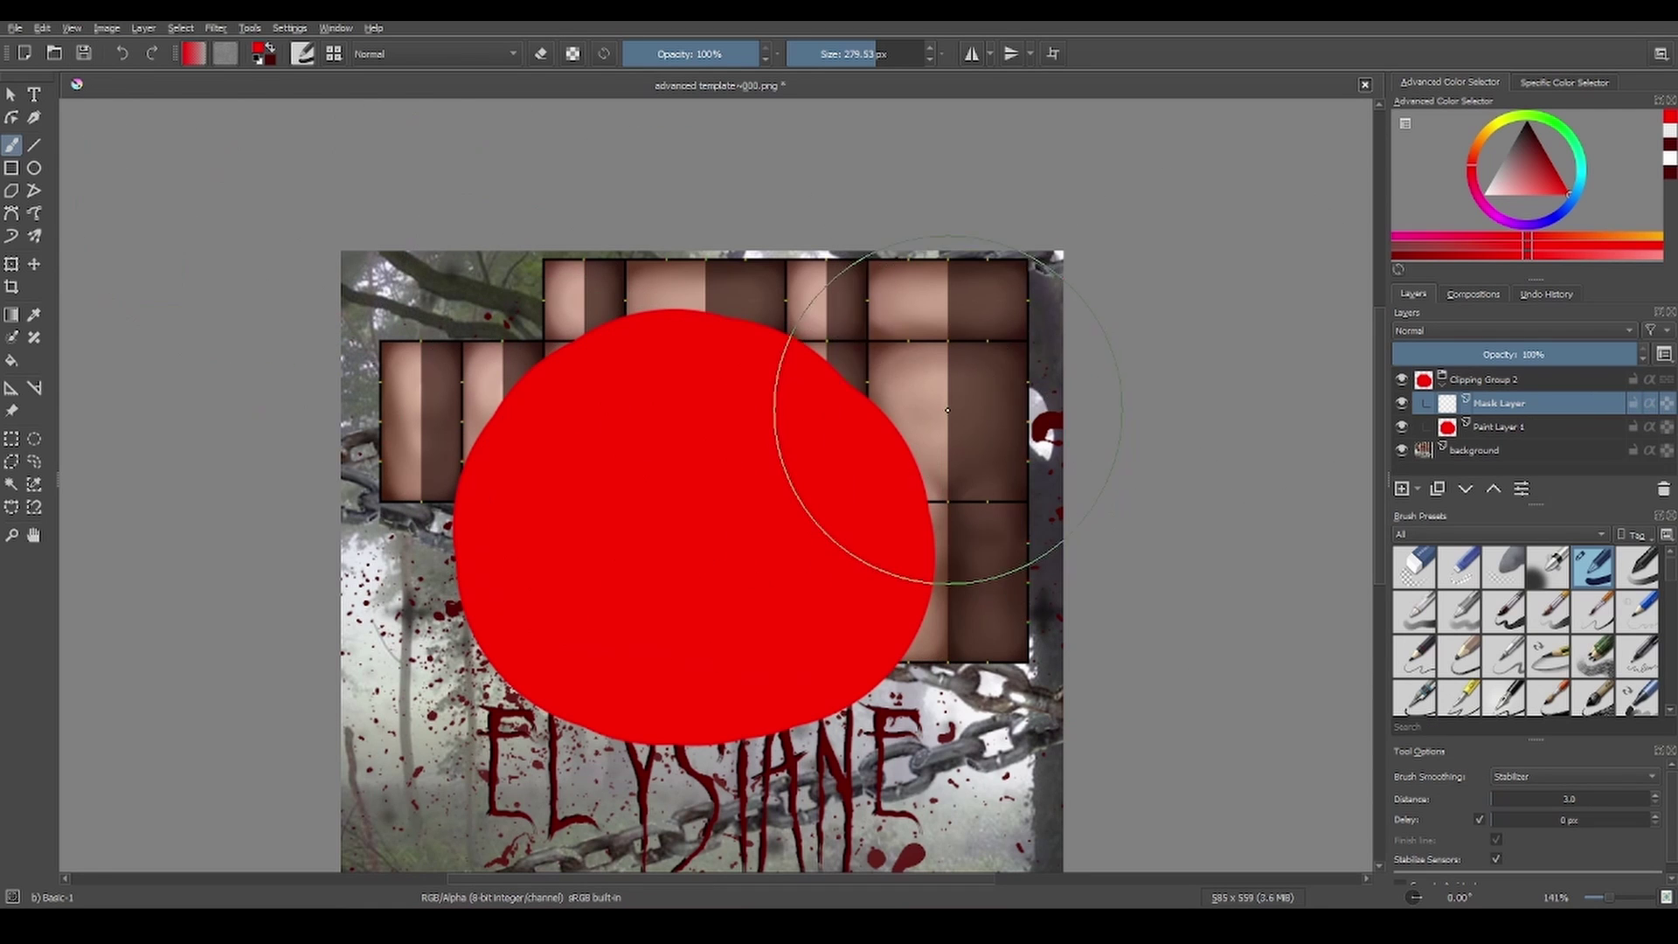
- Stamp a large red circle over the back panel and a 13.35 px dot on the arm panel of the mask layer
{"action": "left_click", "coordinate": [957, 409]}
{"action": "left_click", "coordinate": [818, 46]}
{"action": "left_click", "coordinate": [451, 369]}
- Fill the mask layer with the woven pattern and enable Inherit Alpha so it is clipped to the red blob
{"action": "left_click", "coordinate": [43, 28]}
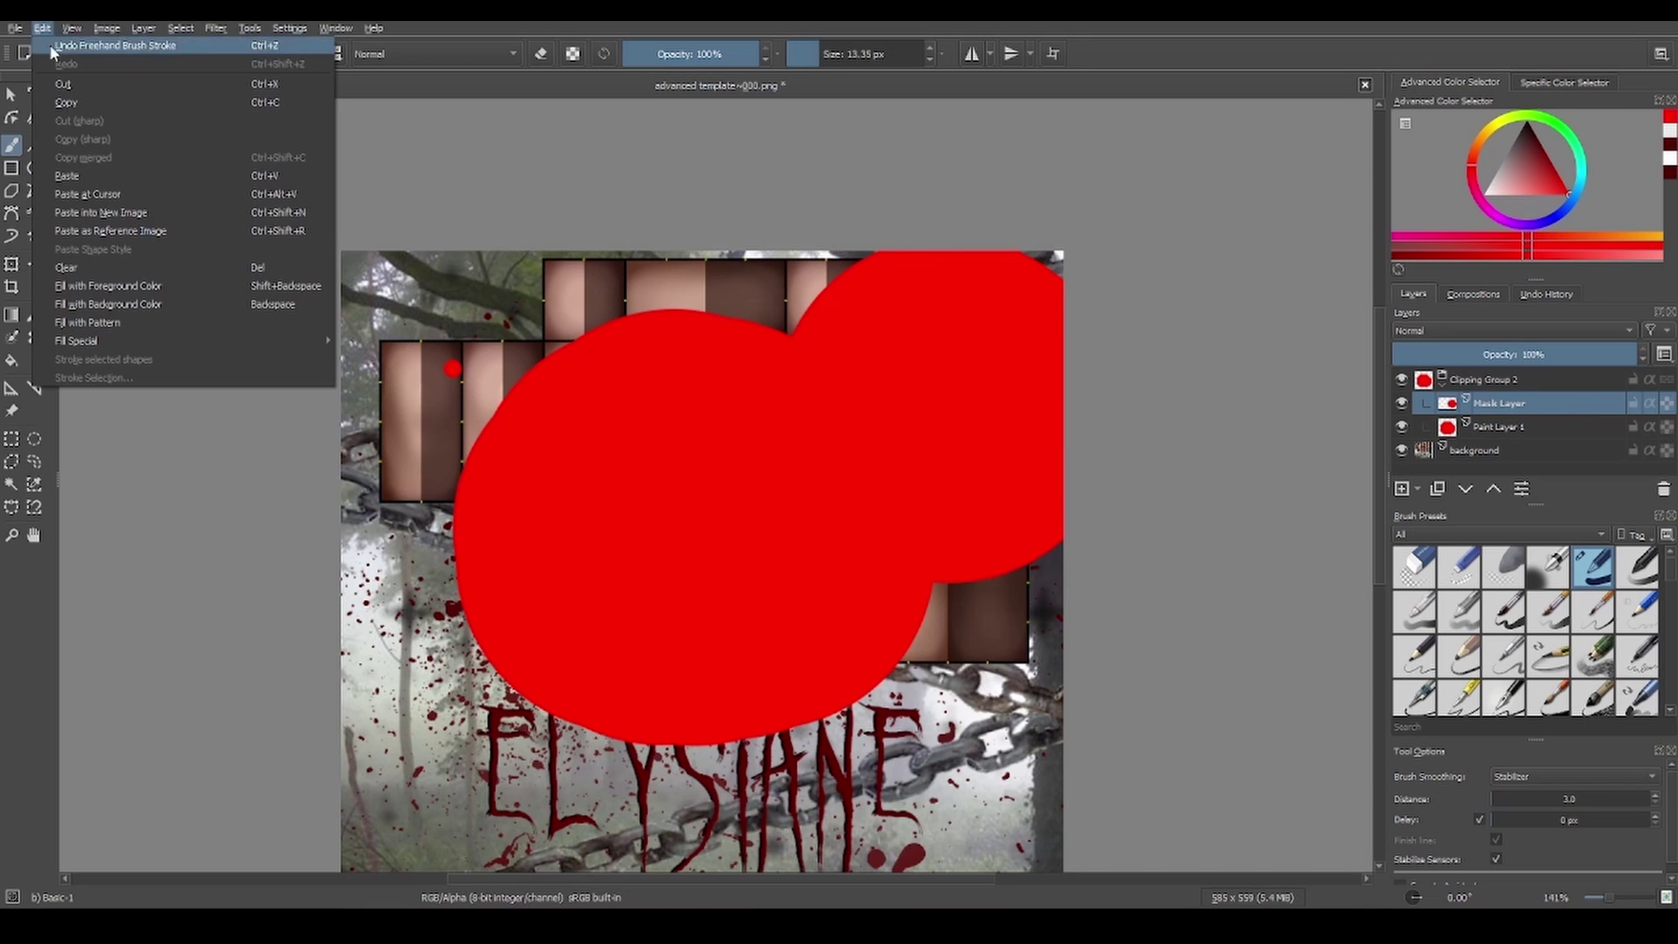
{"action": "left_click", "coordinate": [88, 323]}
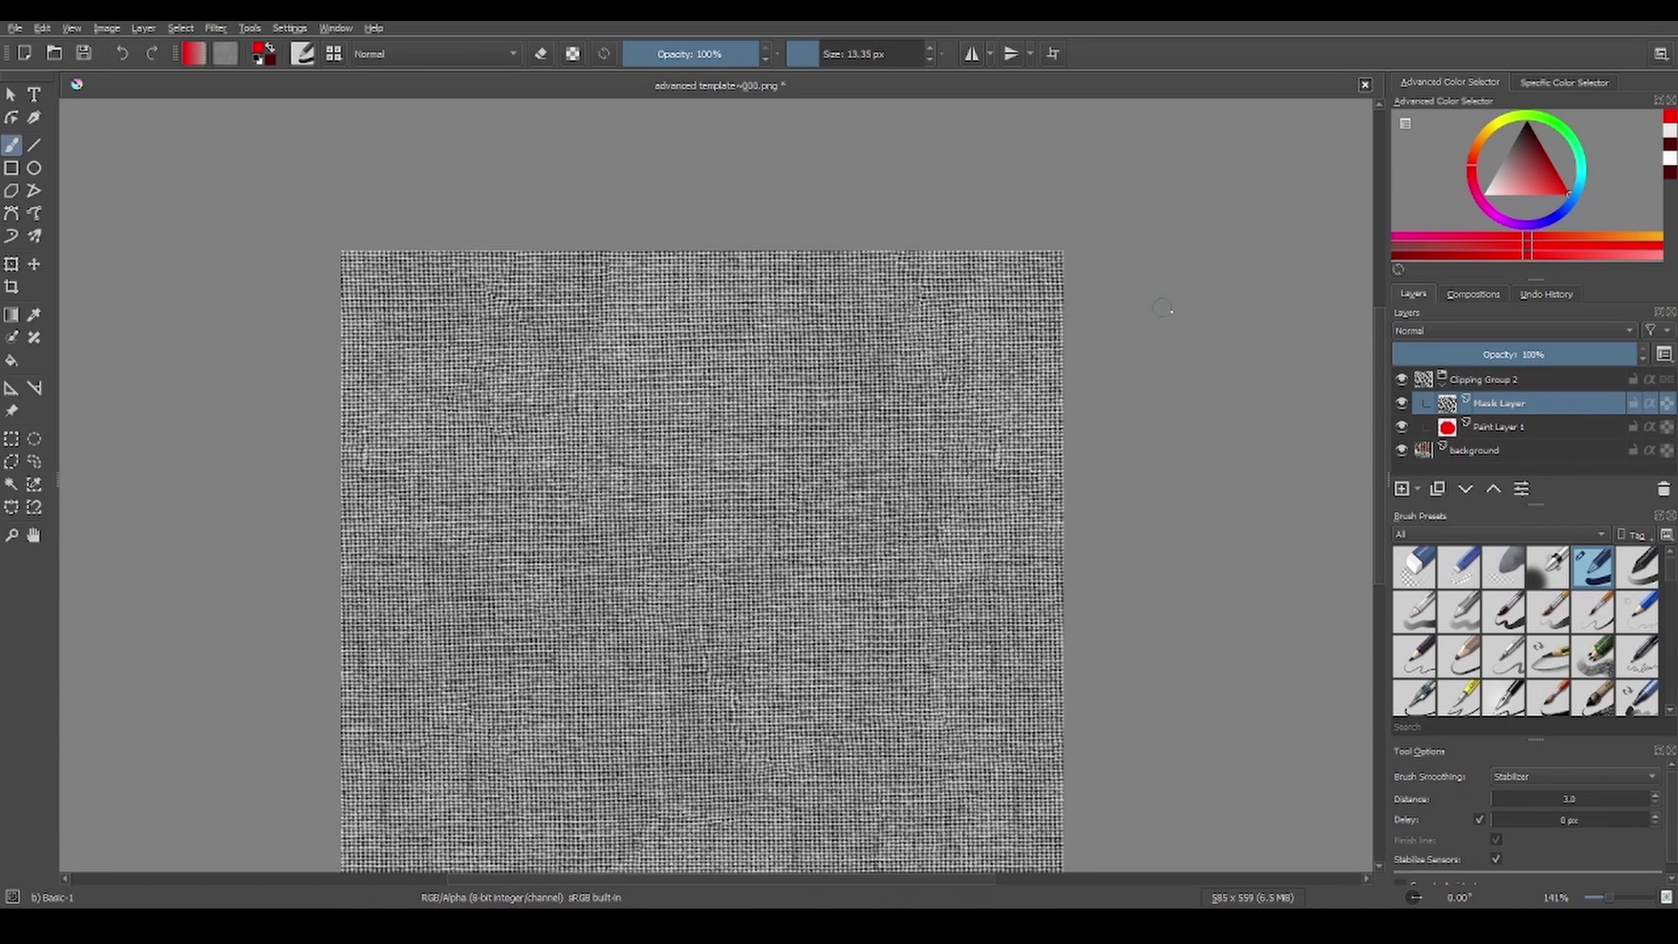
{"action": "scroll", "coordinate": [825, 385], "scroll_direction": "down", "scroll_amount": 3}
{"action": "scroll", "coordinate": [858, 393], "scroll_direction": "up", "scroll_amount": 3}
{"action": "scroll", "coordinate": [858, 394], "scroll_direction": "down", "scroll_amount": 3}
{"action": "scroll", "coordinate": [949, 323], "scroll_direction": "up", "scroll_amount": 3}
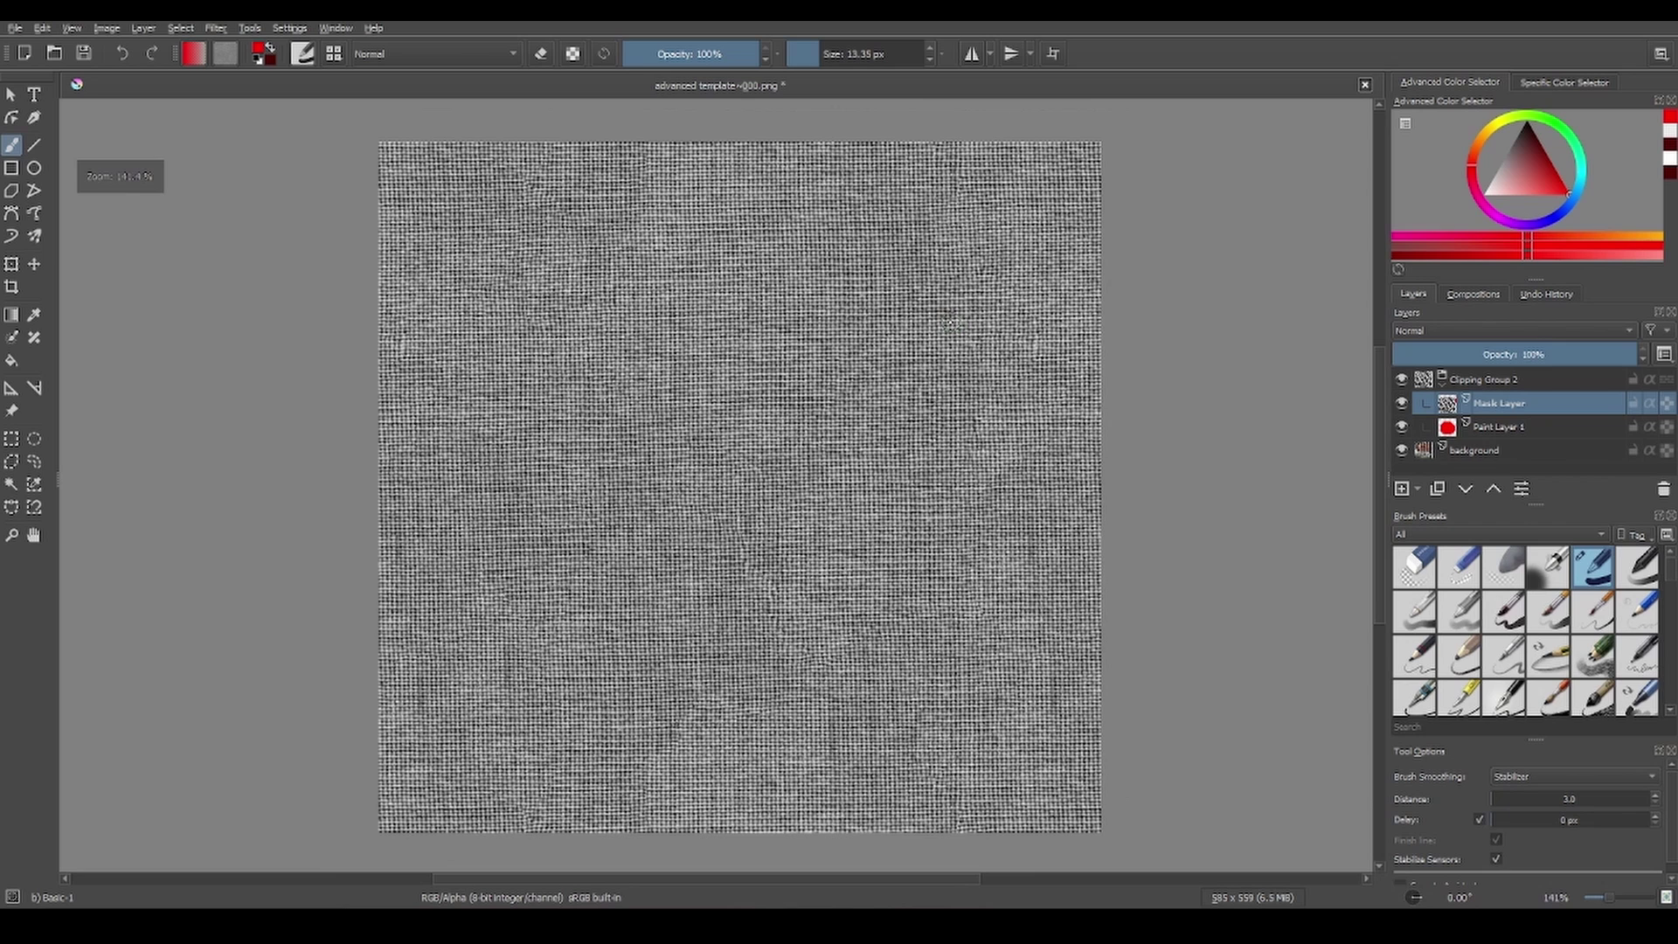
{"action": "left_click", "coordinate": [1650, 405]}
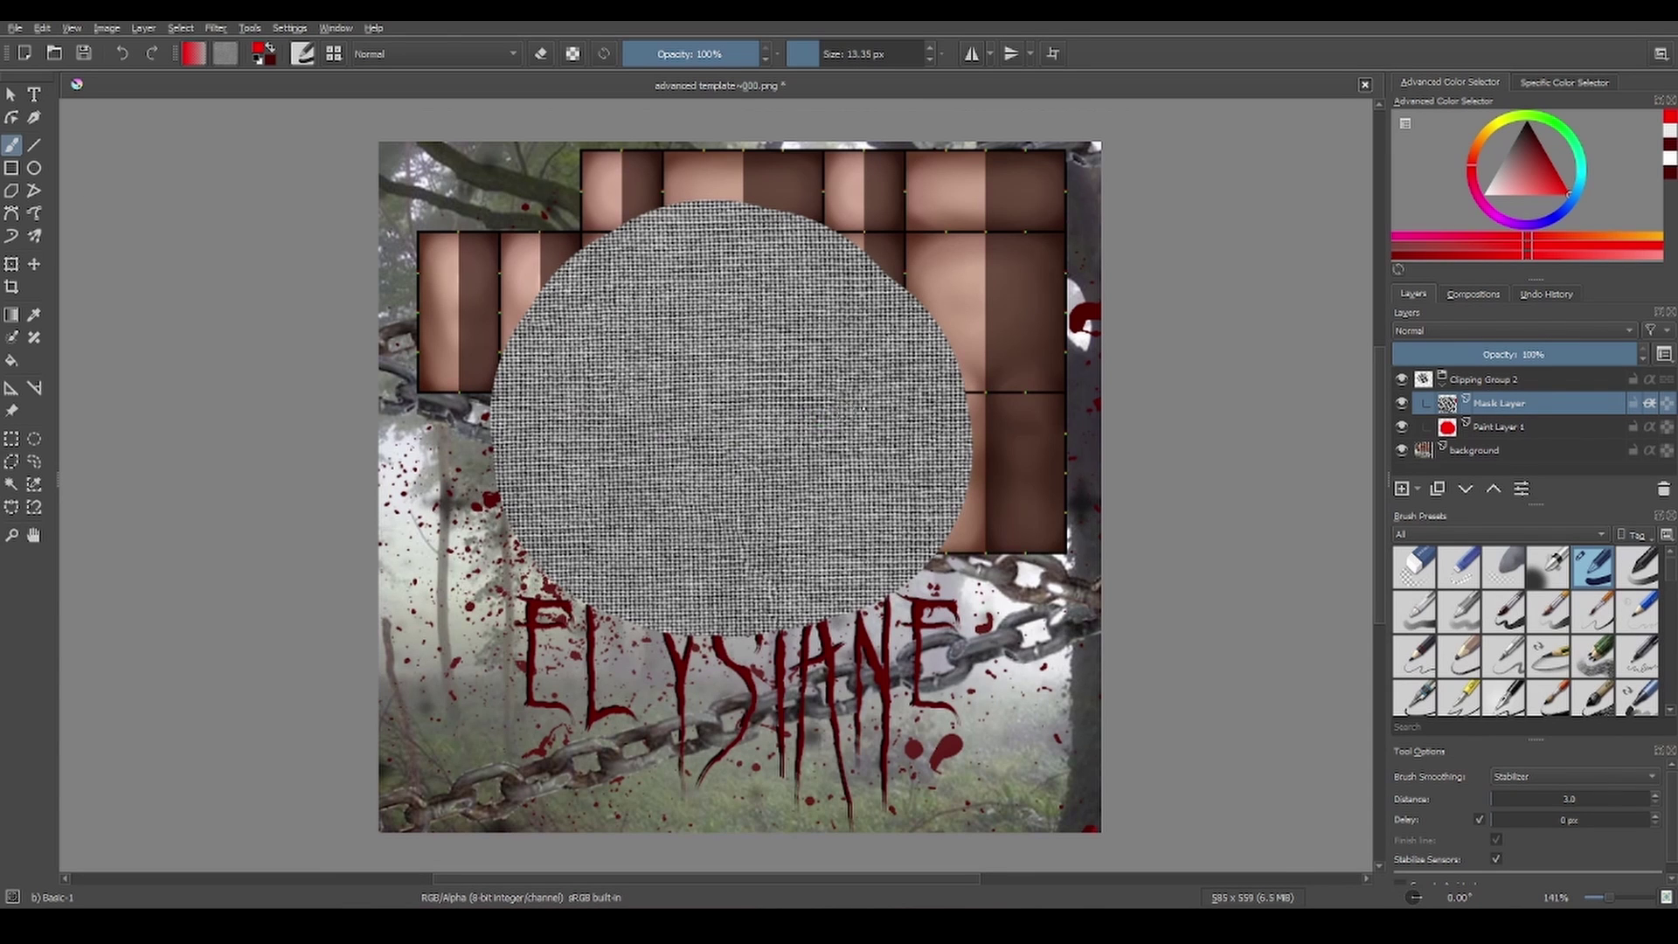
- Vary the mask layer's opacity, return it to 100%, and set the layer's blending mode to Overlay
{"action": "left_click_drag", "start_coordinate": [1528, 344], "coordinate": [1642, 352]}
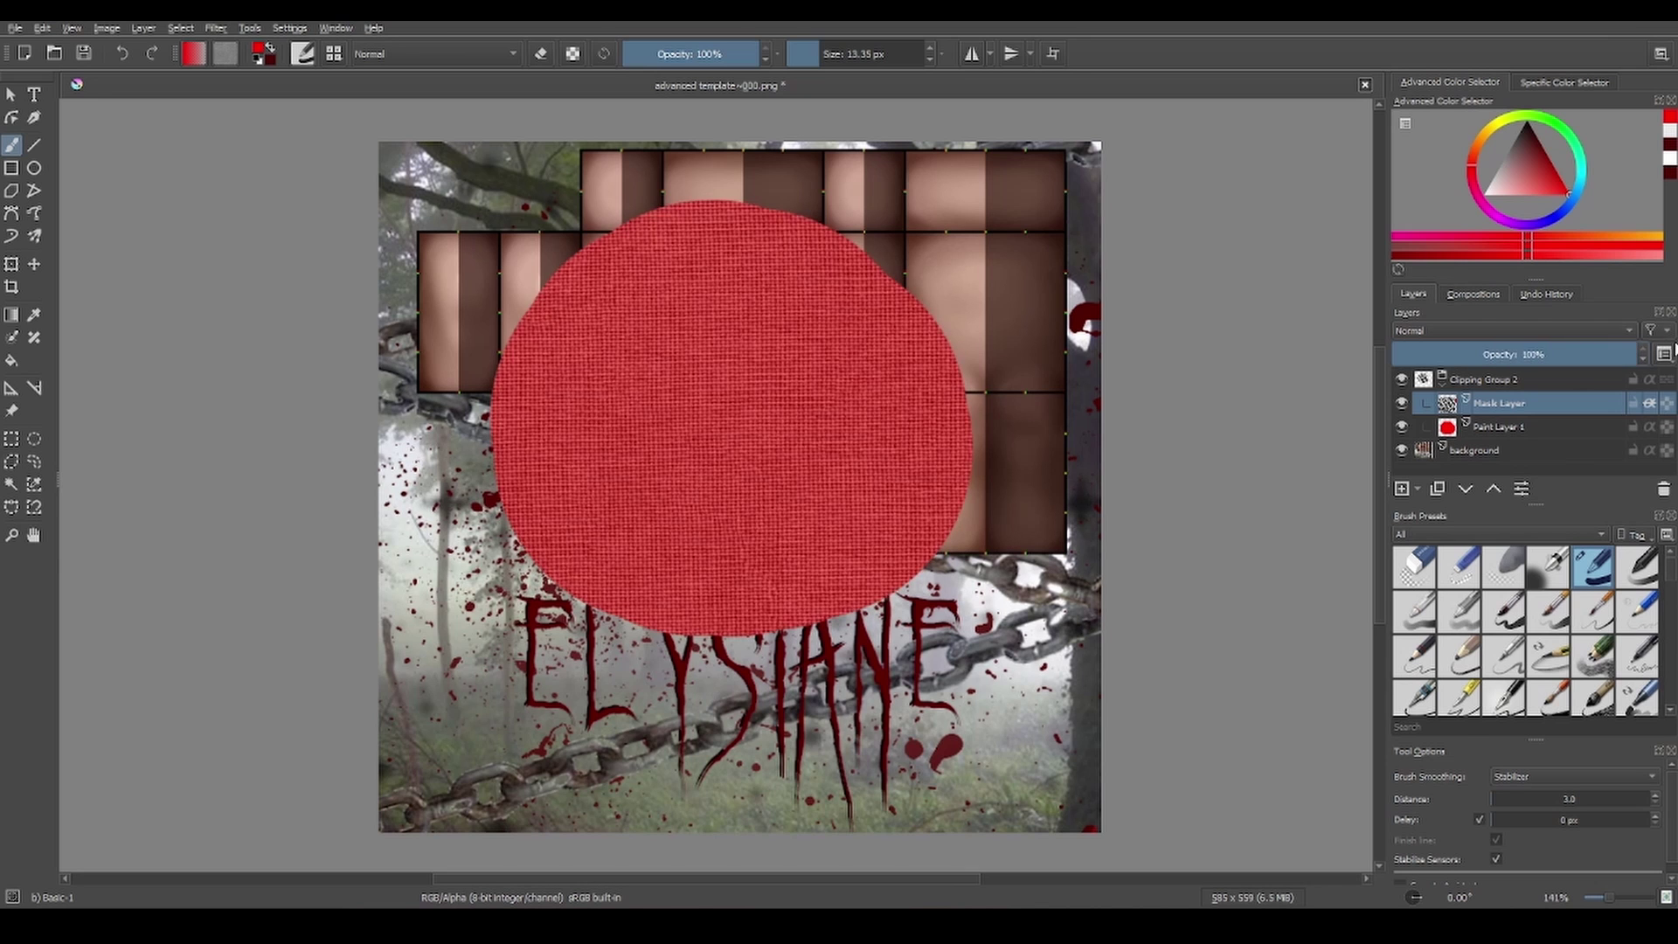
{"action": "left_click", "coordinate": [1527, 331]}
{"action": "left_click", "coordinate": [1504, 332]}
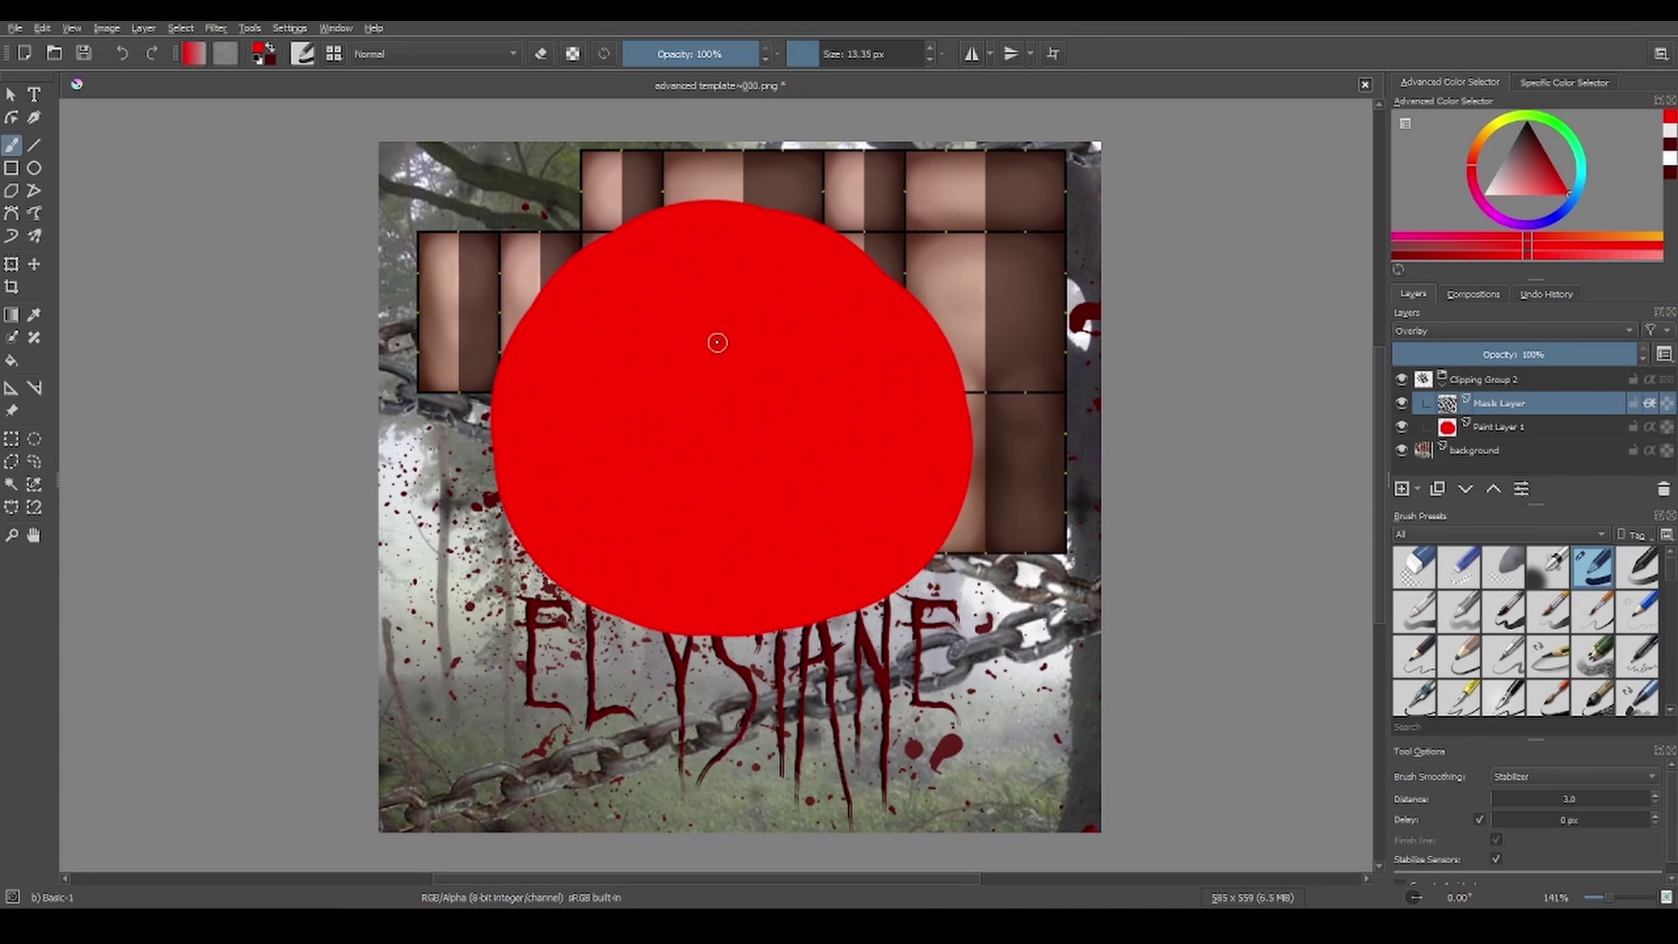
{"action": "scroll", "coordinate": [715, 348], "scroll_direction": "up", "scroll_amount": 6}
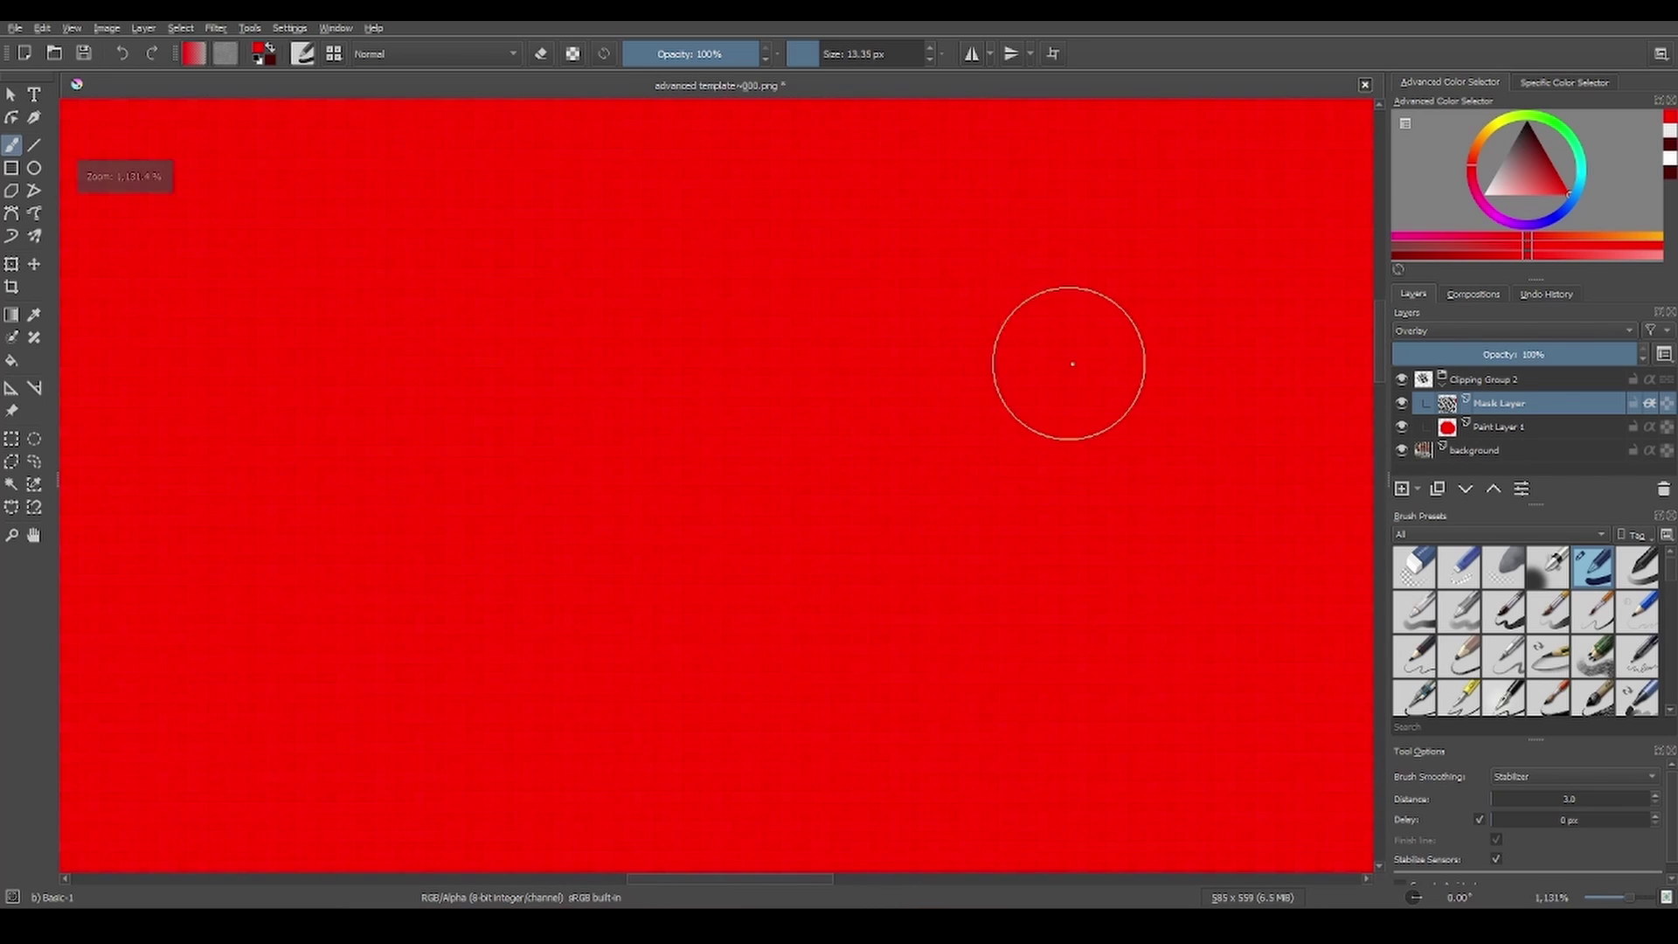
{"action": "scroll", "coordinate": [1074, 361], "scroll_direction": "down", "scroll_amount": 3}
{"action": "scroll", "coordinate": [1080, 362], "scroll_direction": "down", "scroll_amount": 3}
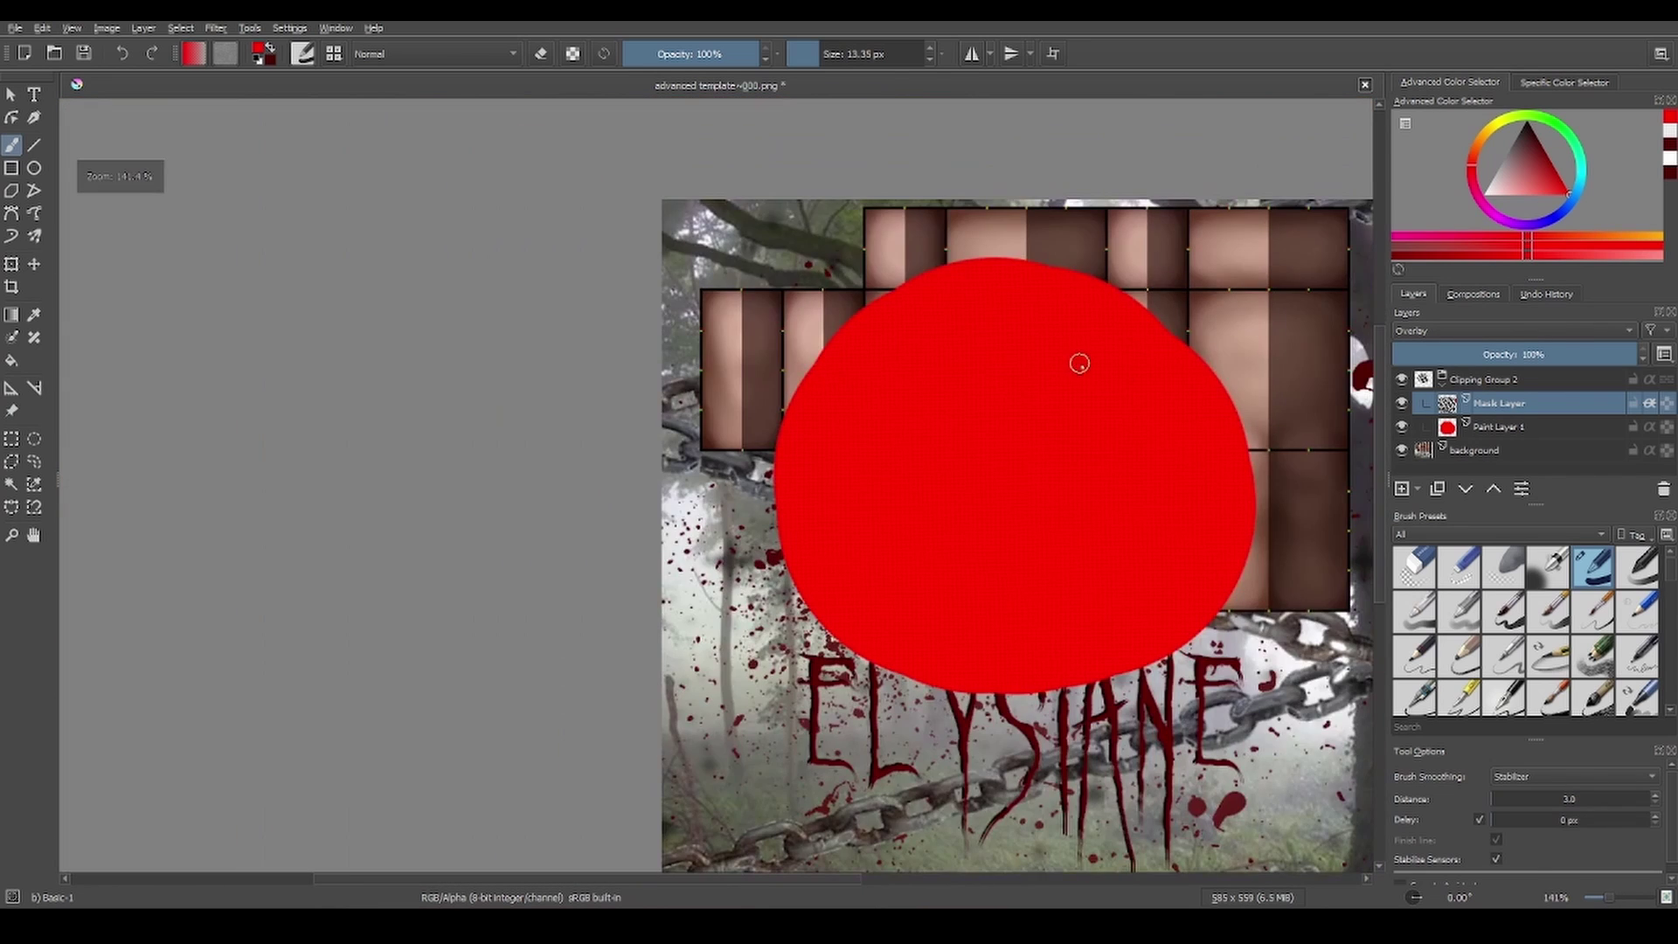
{"action": "scroll", "coordinate": [1091, 380], "scroll_direction": "down", "scroll_amount": 1}
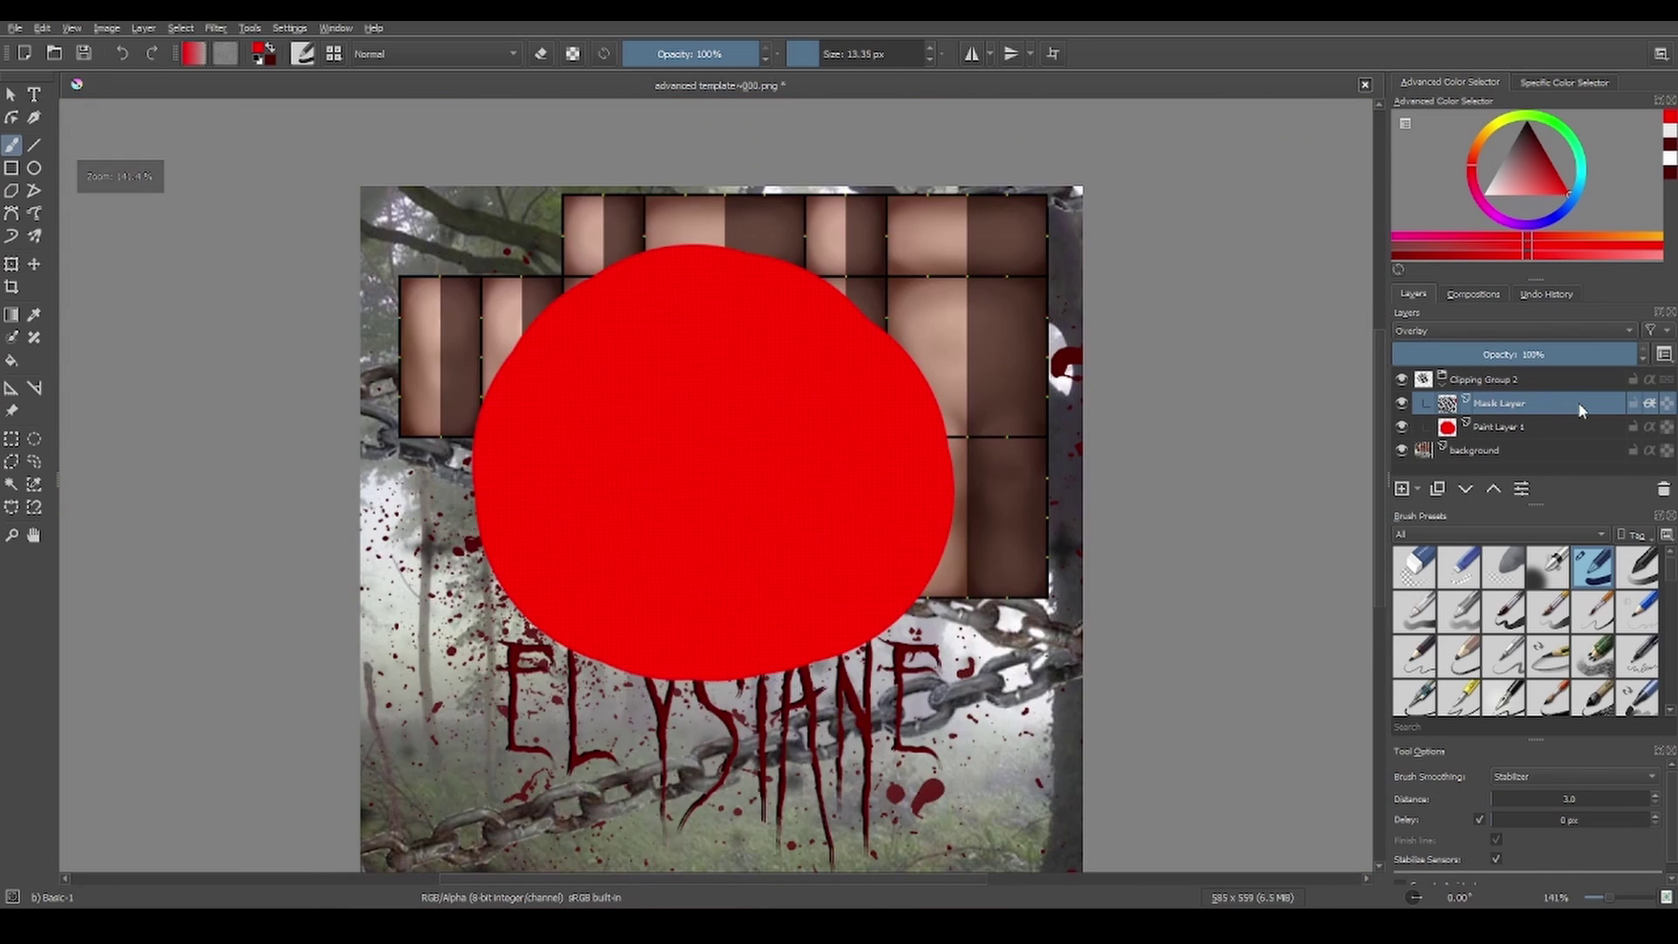
- Turn off the mask layer's Inherit Alpha, paint Paint Layer 1 with a darker red 400.61 px brush, and re-enable Inherit Alpha
{"action": "left_click", "coordinate": [1648, 403]}
{"action": "left_click", "coordinate": [1546, 421]}
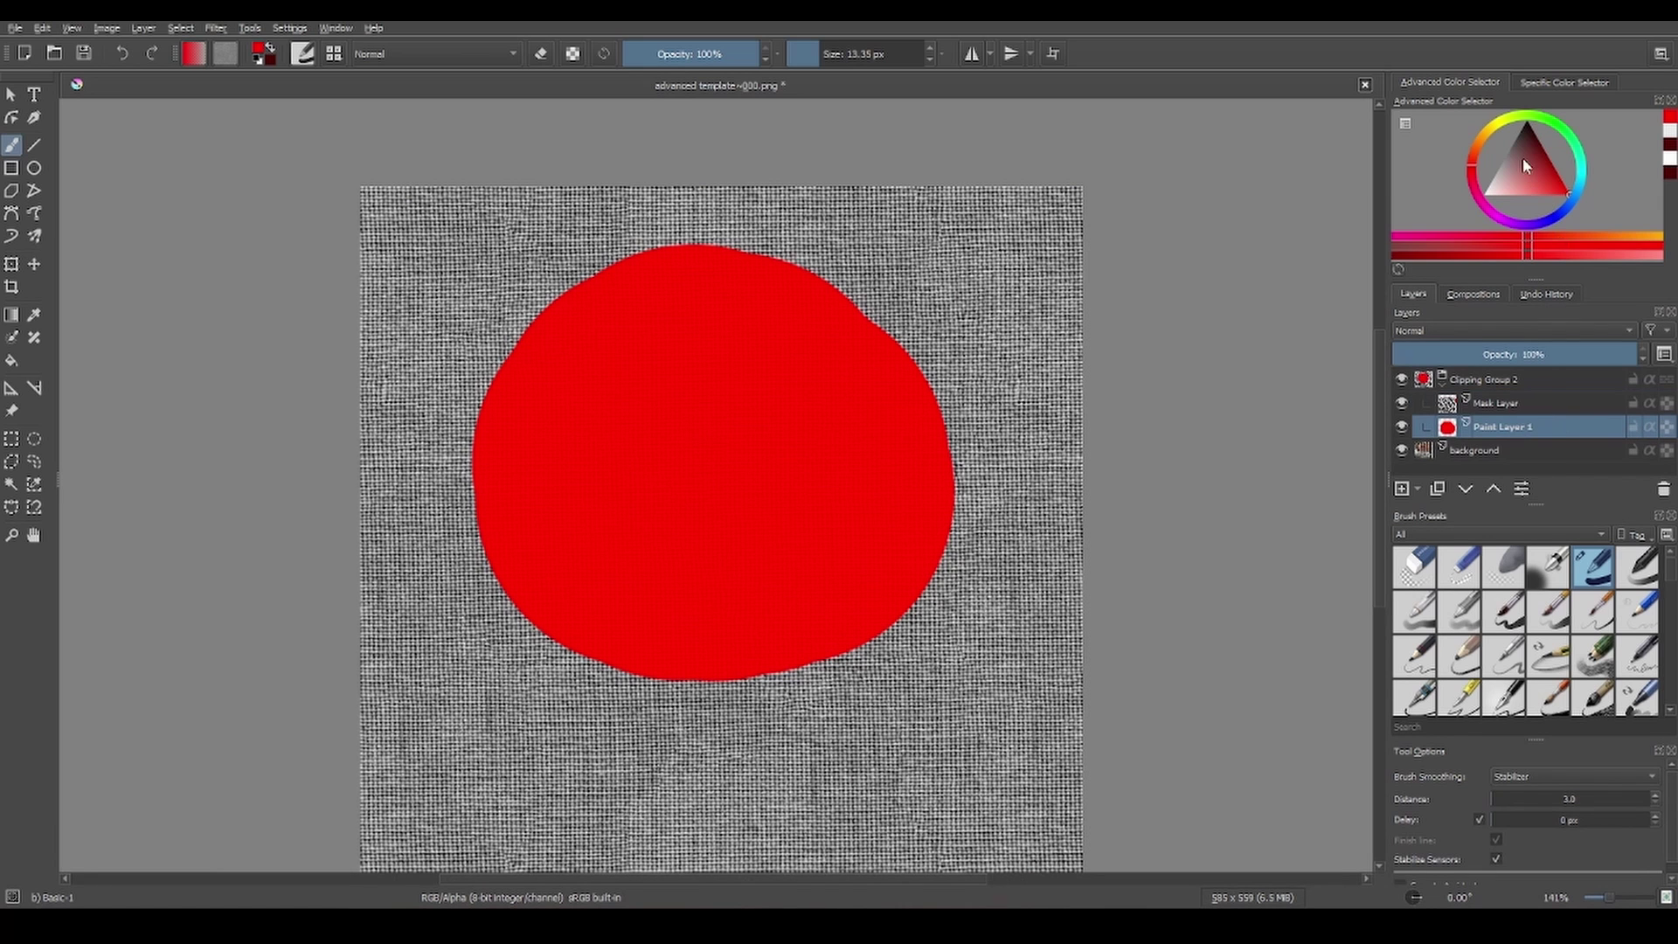
{"action": "left_click_drag", "start_coordinate": [1522, 157], "coordinate": [1556, 172]}
{"action": "left_click", "coordinate": [888, 57]}
{"action": "mouse_move", "coordinate": [826, 421]}
{"action": "left_mouse_down"}
{"action": "mouse_move", "coordinate": [763, 387]}
{"action": "mouse_move", "coordinate": [1031, 594]}
{"action": "left_mouse_up"}
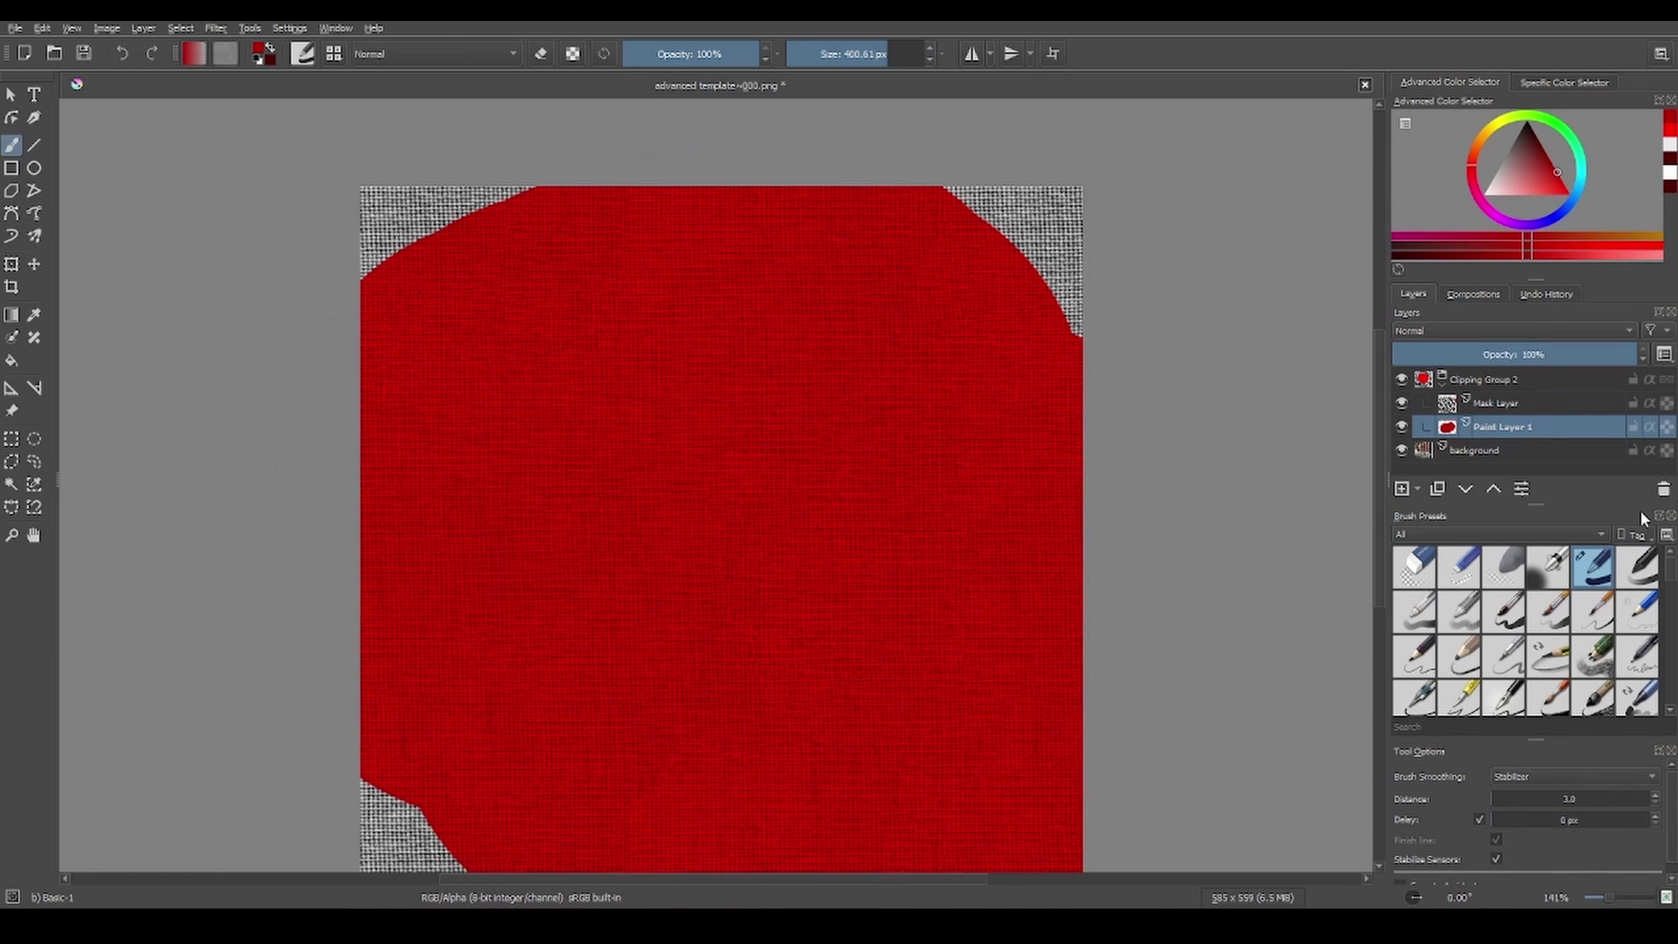
{"action": "left_click", "coordinate": [1650, 405]}
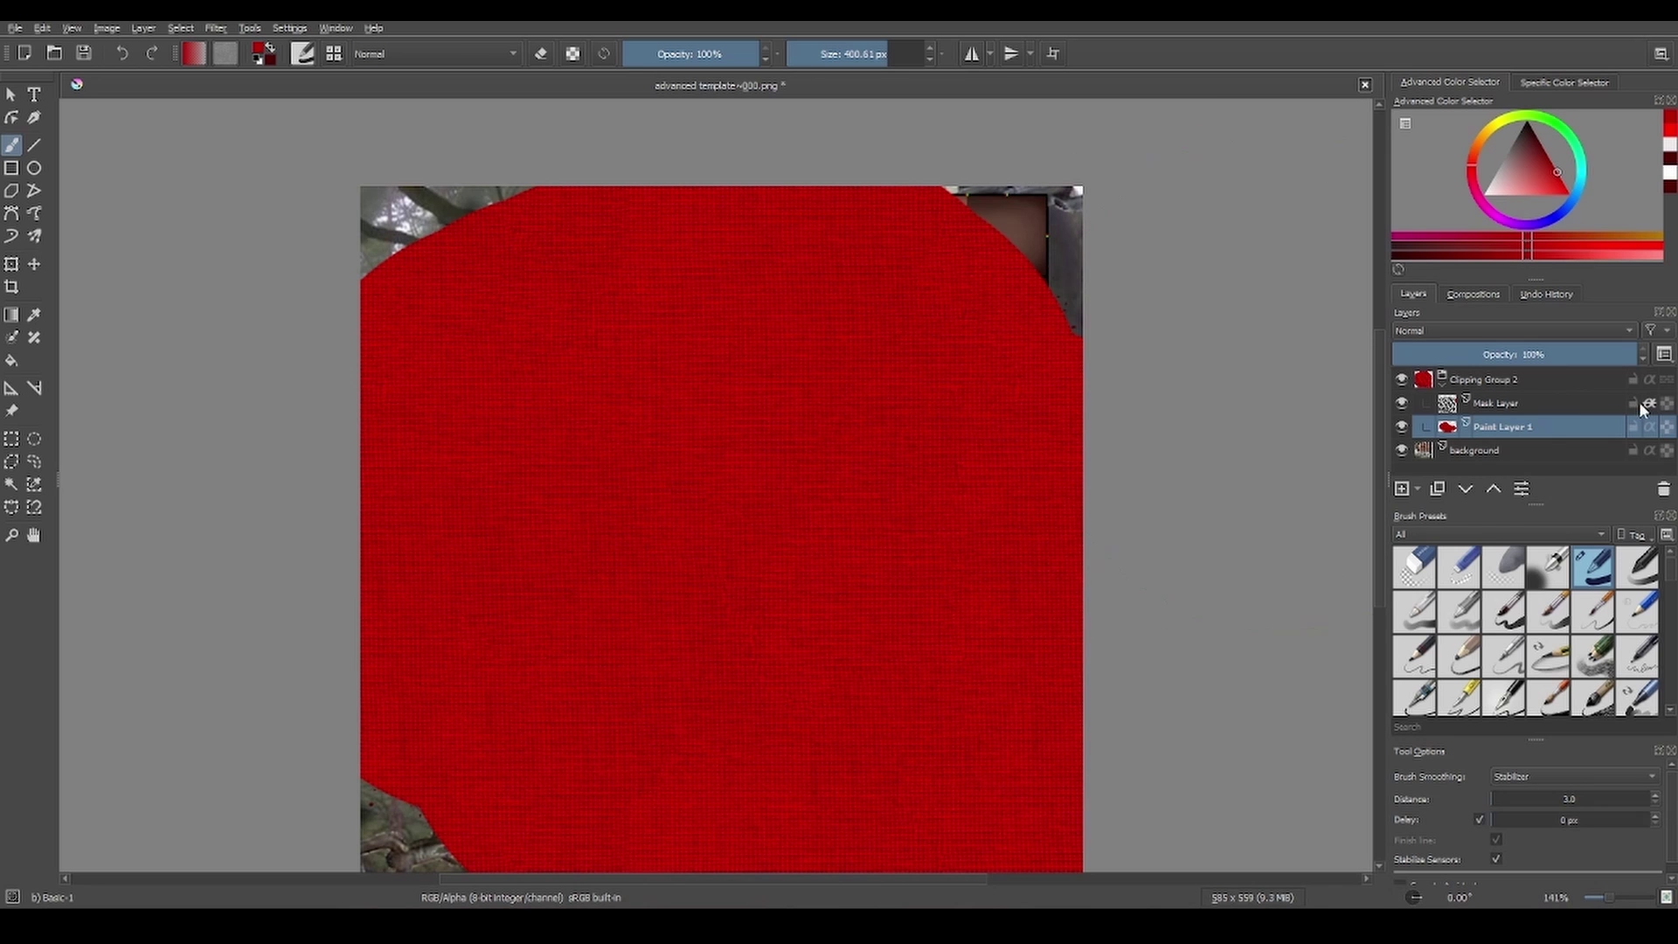
{"action": "scroll", "coordinate": [842, 300], "scroll_direction": "down", "scroll_amount": 2}
{"action": "scroll", "coordinate": [906, 348], "scroll_direction": "up", "scroll_amount": 2}
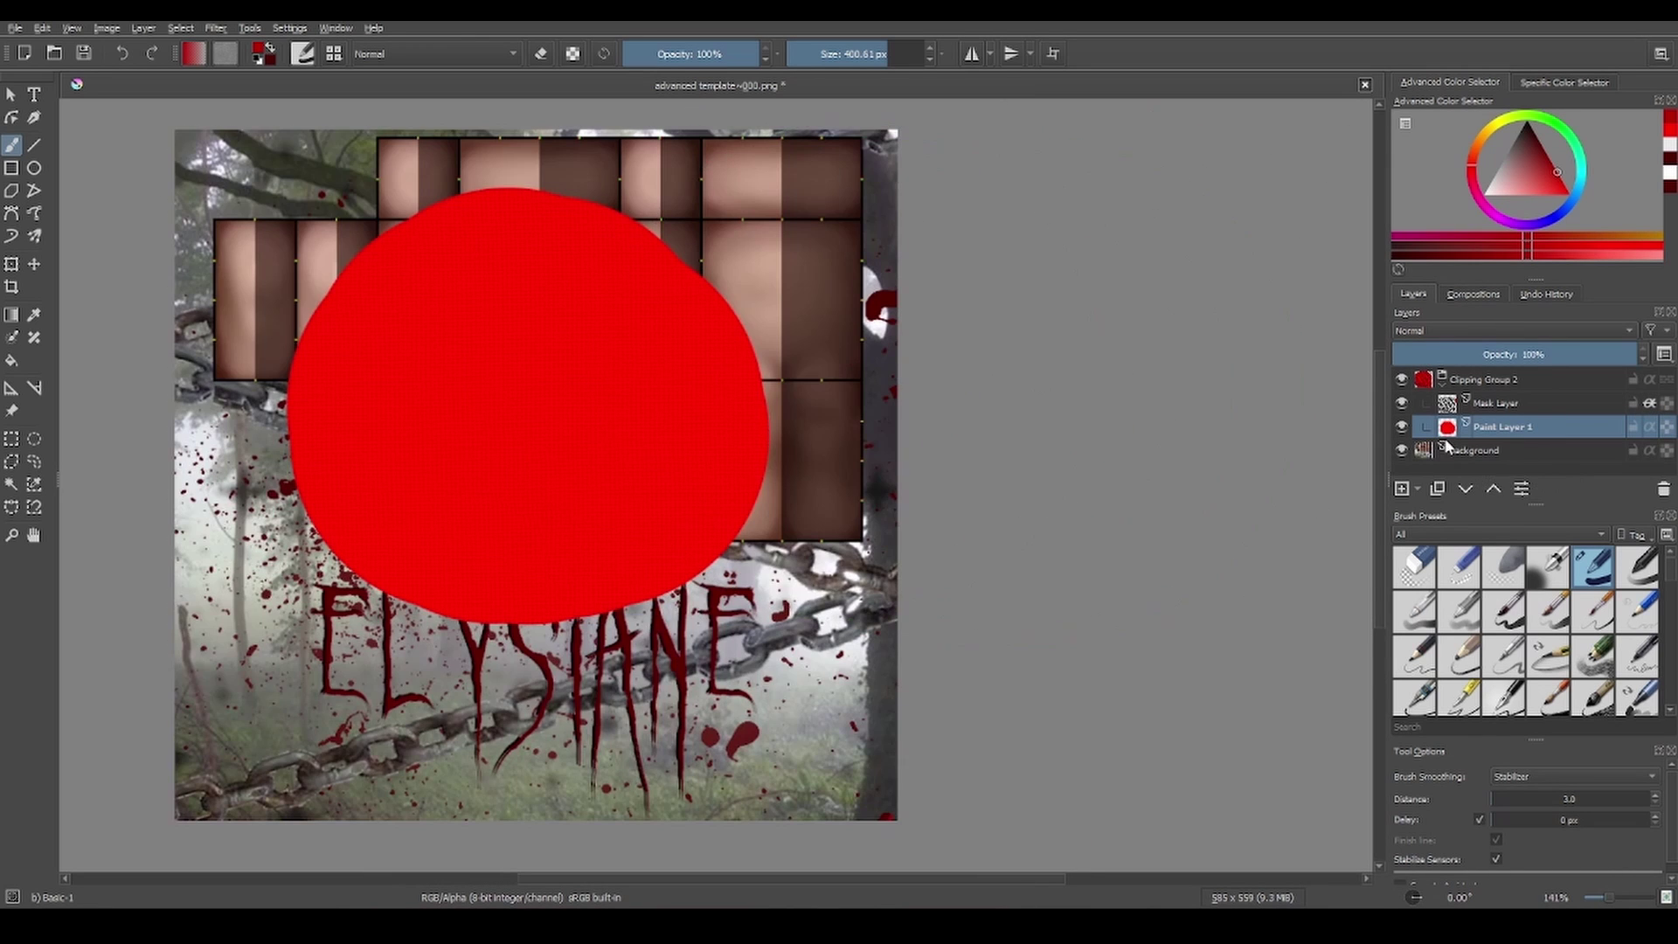
- Merge Clipping Group 2 into a single layer and delete the merged layer
{"action": "left_click", "coordinate": [1542, 382]}
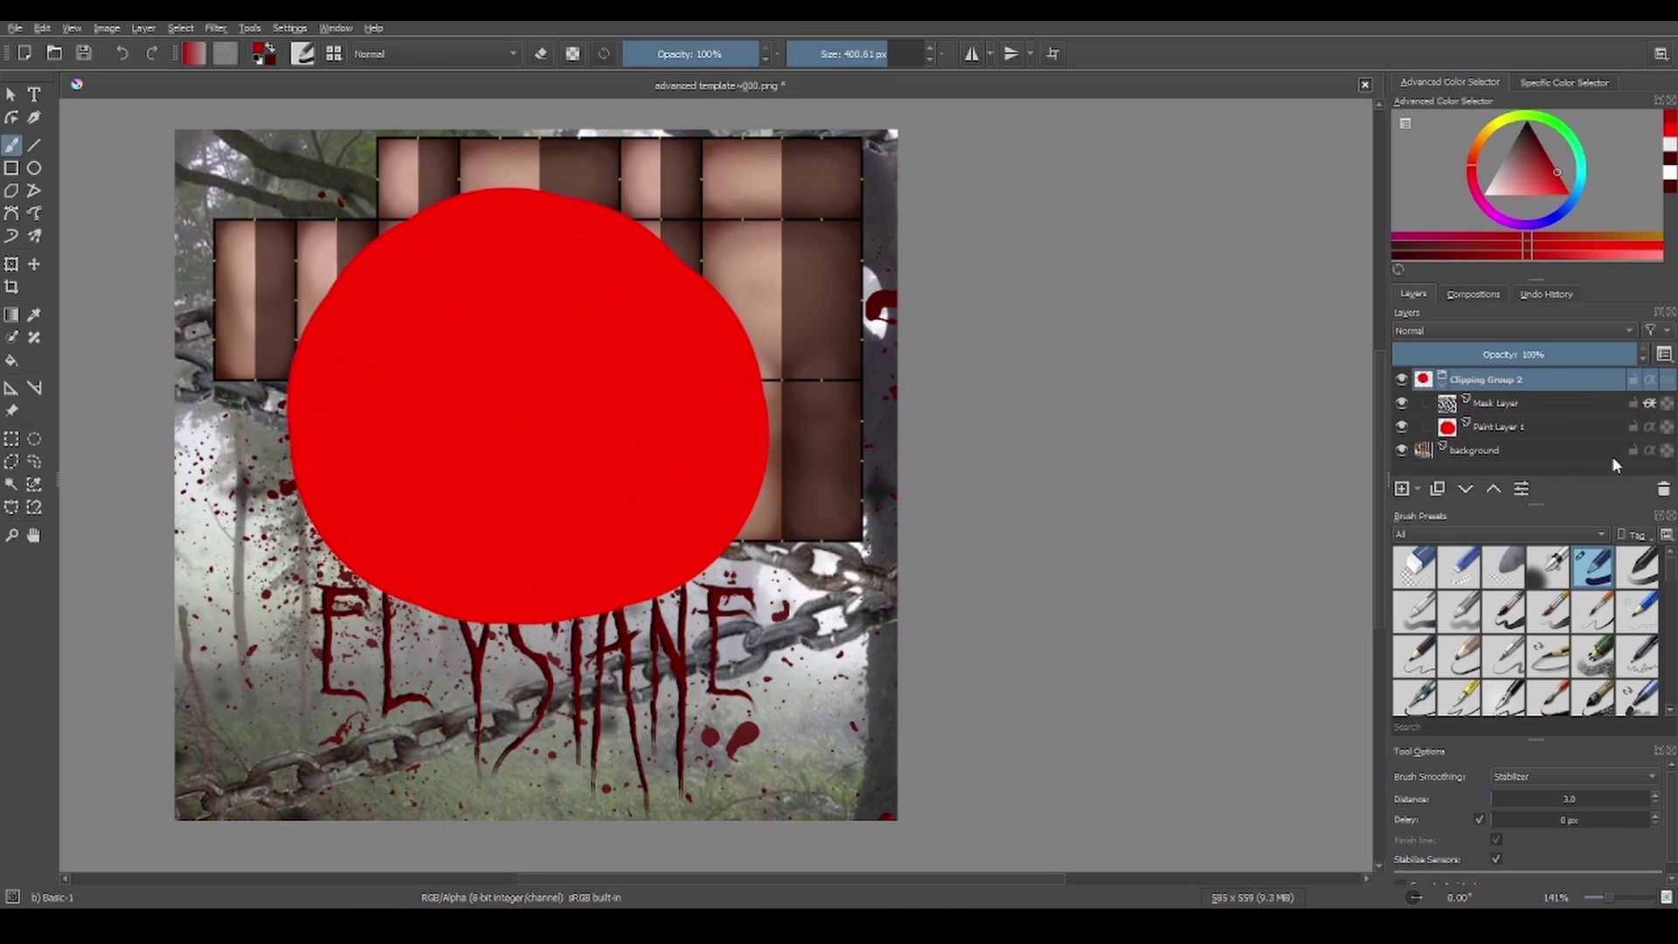
{"action": "right_click", "coordinate": [1516, 385]}
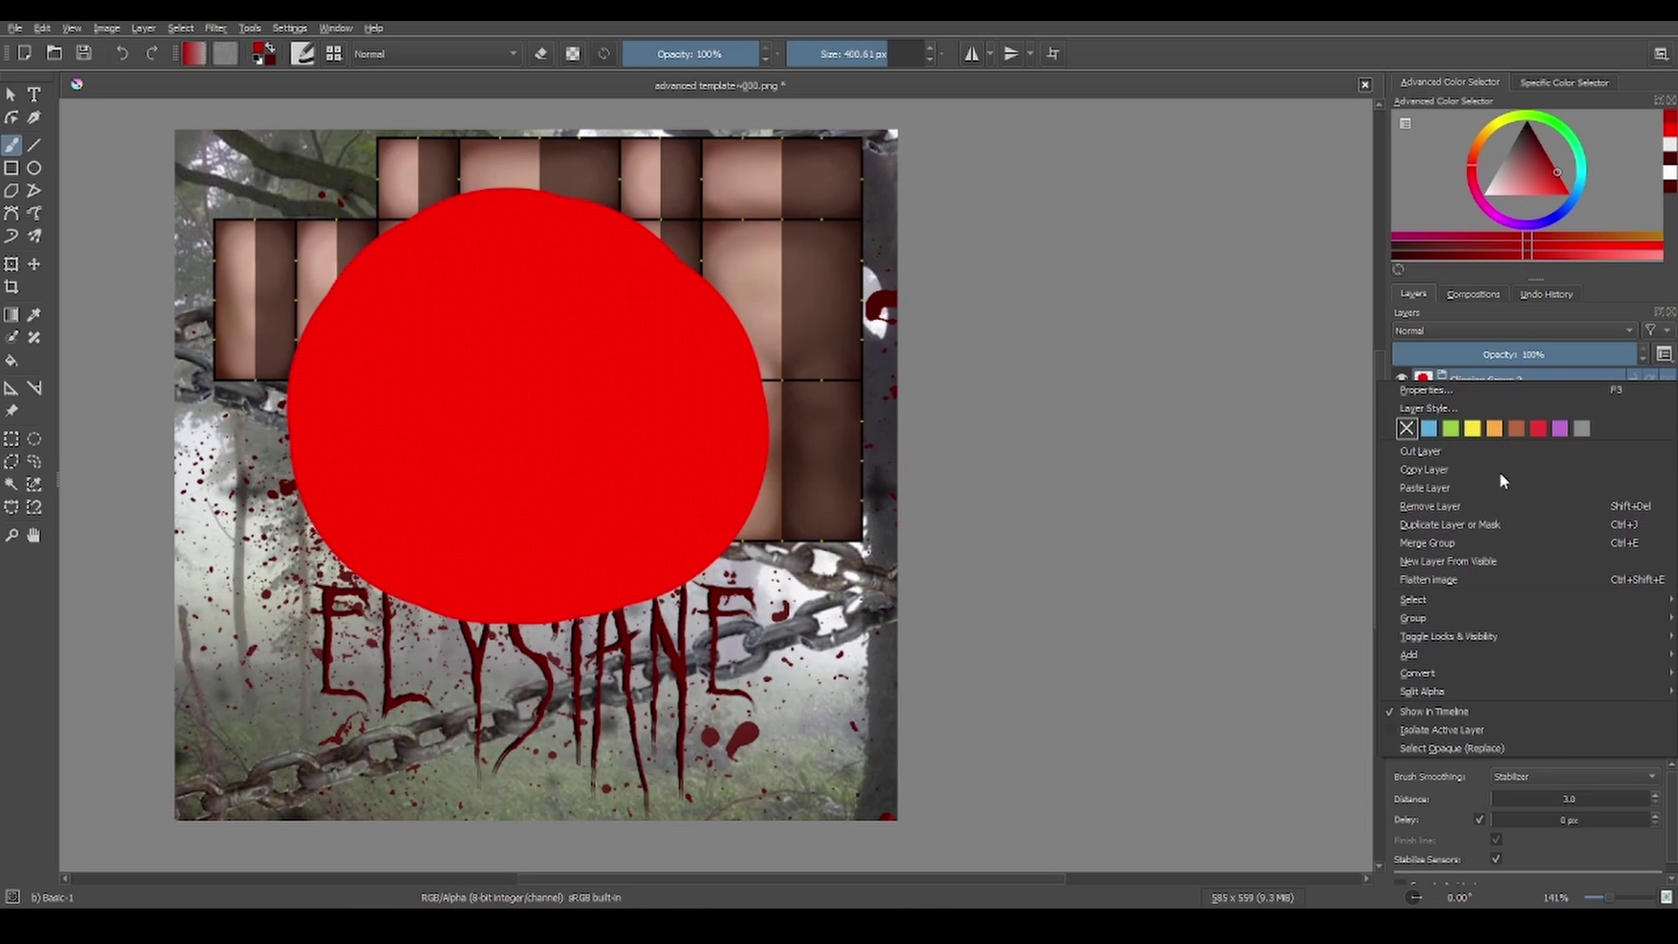
{"action": "left_click", "coordinate": [1474, 530]}
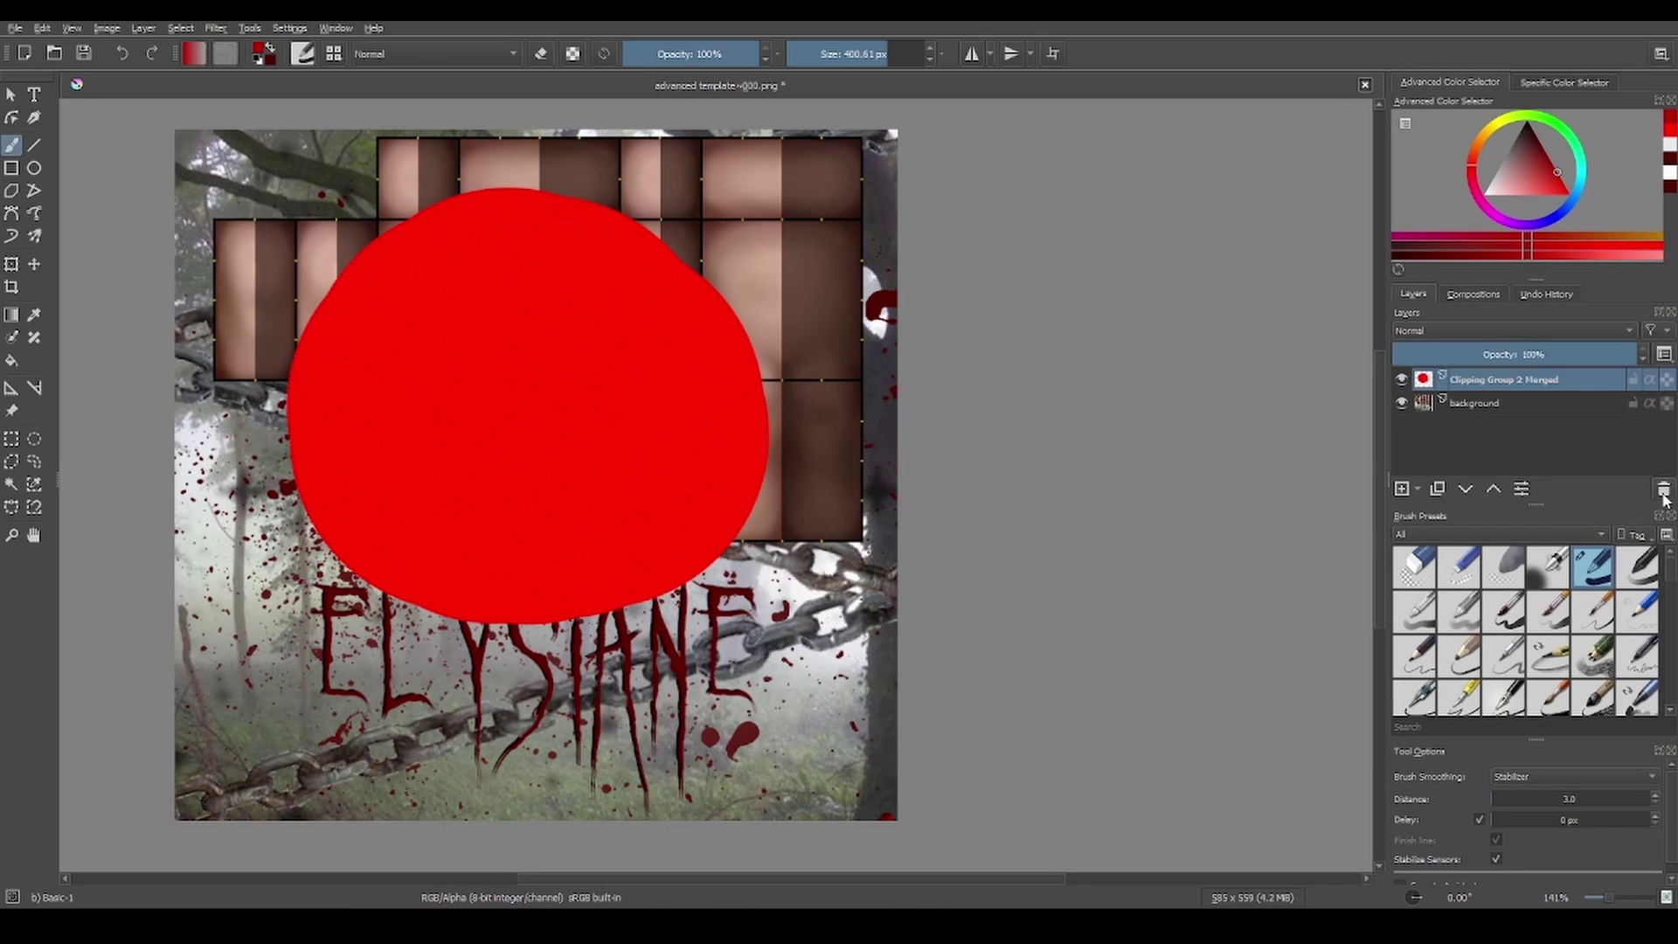
{"action": "left_click", "coordinate": [1664, 491]}
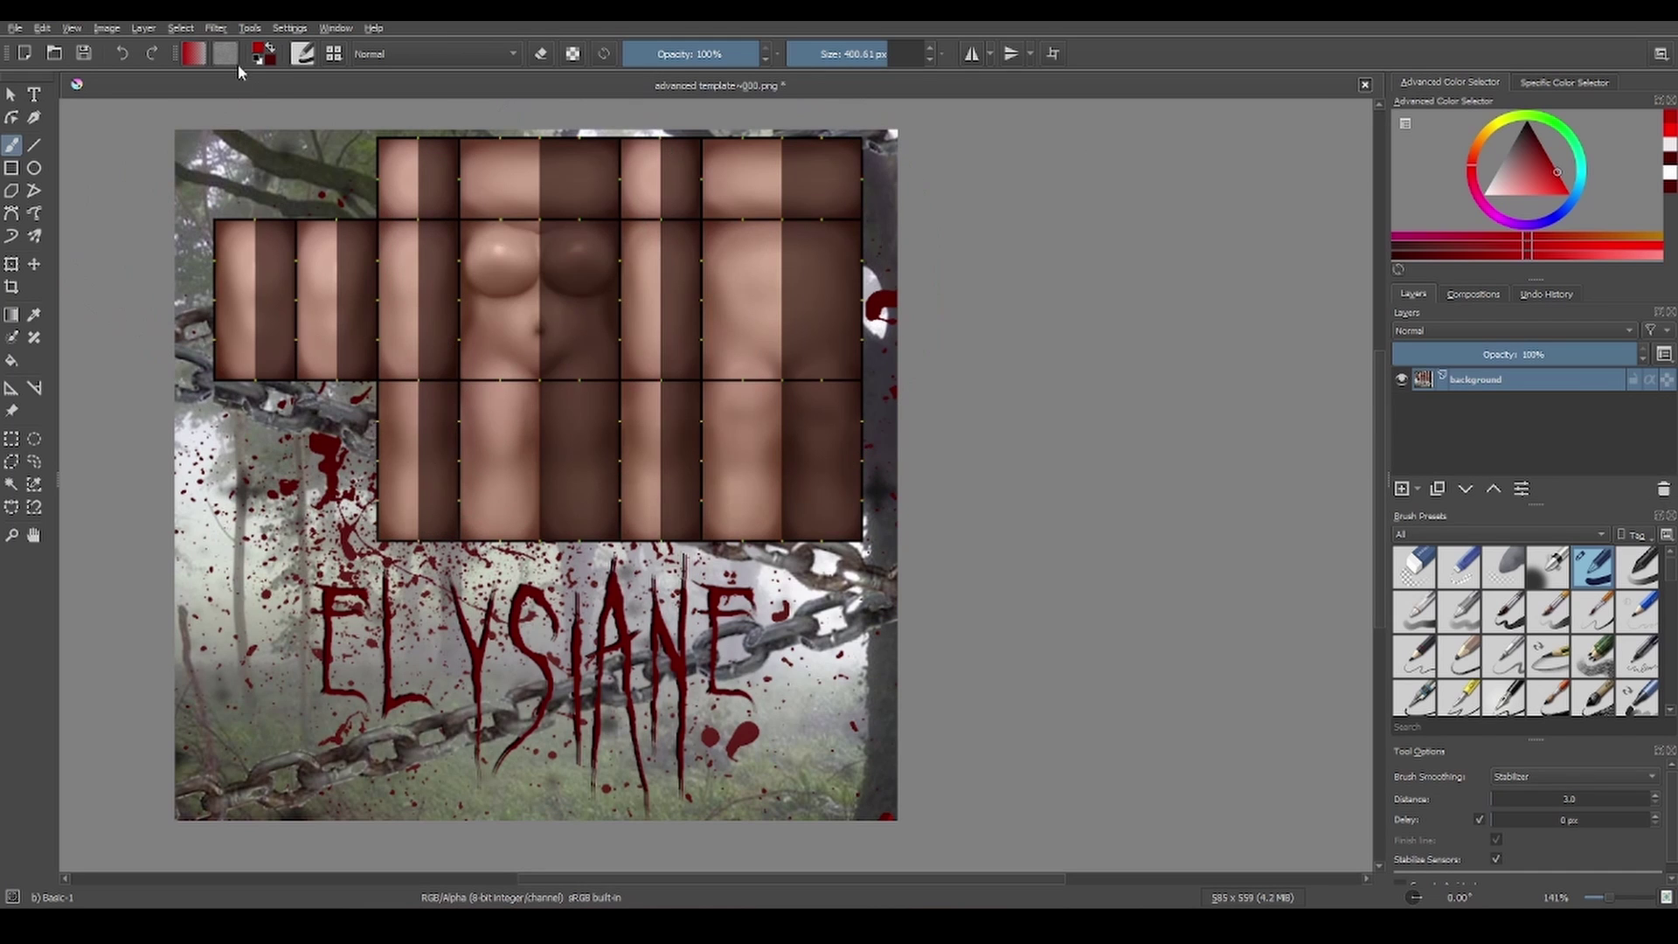
- Sample a colour from the screen in the colour dialog and set the foreground colour to bright red
{"action": "left_click", "coordinate": [260, 54]}
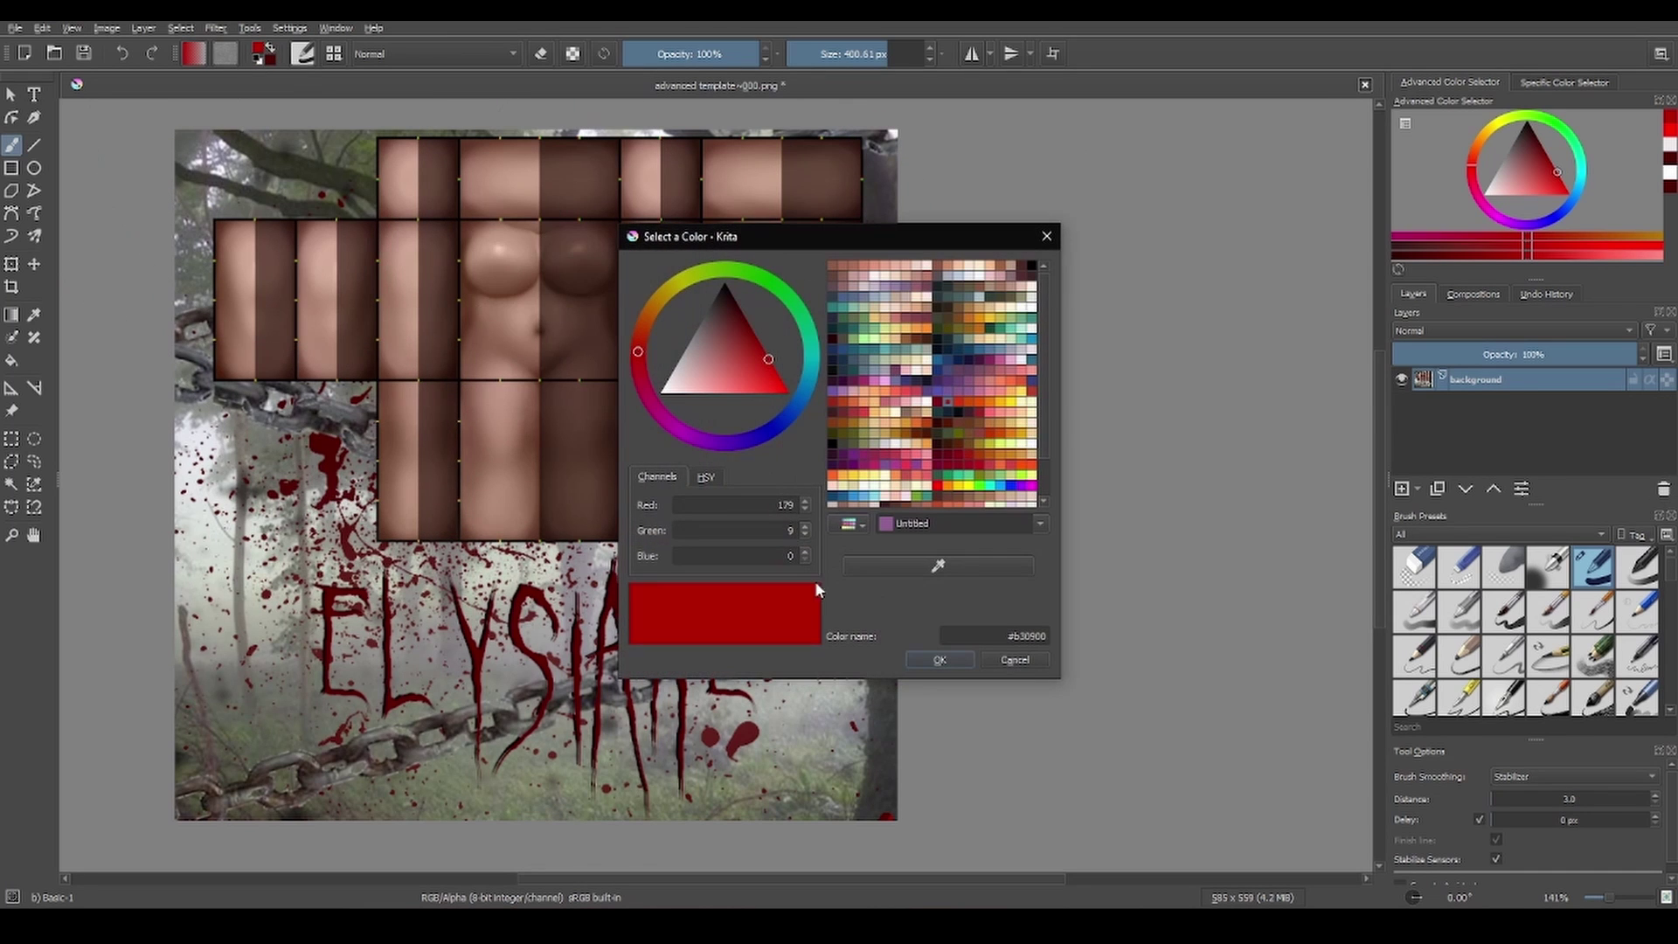
{"action": "left_click", "coordinate": [937, 565]}
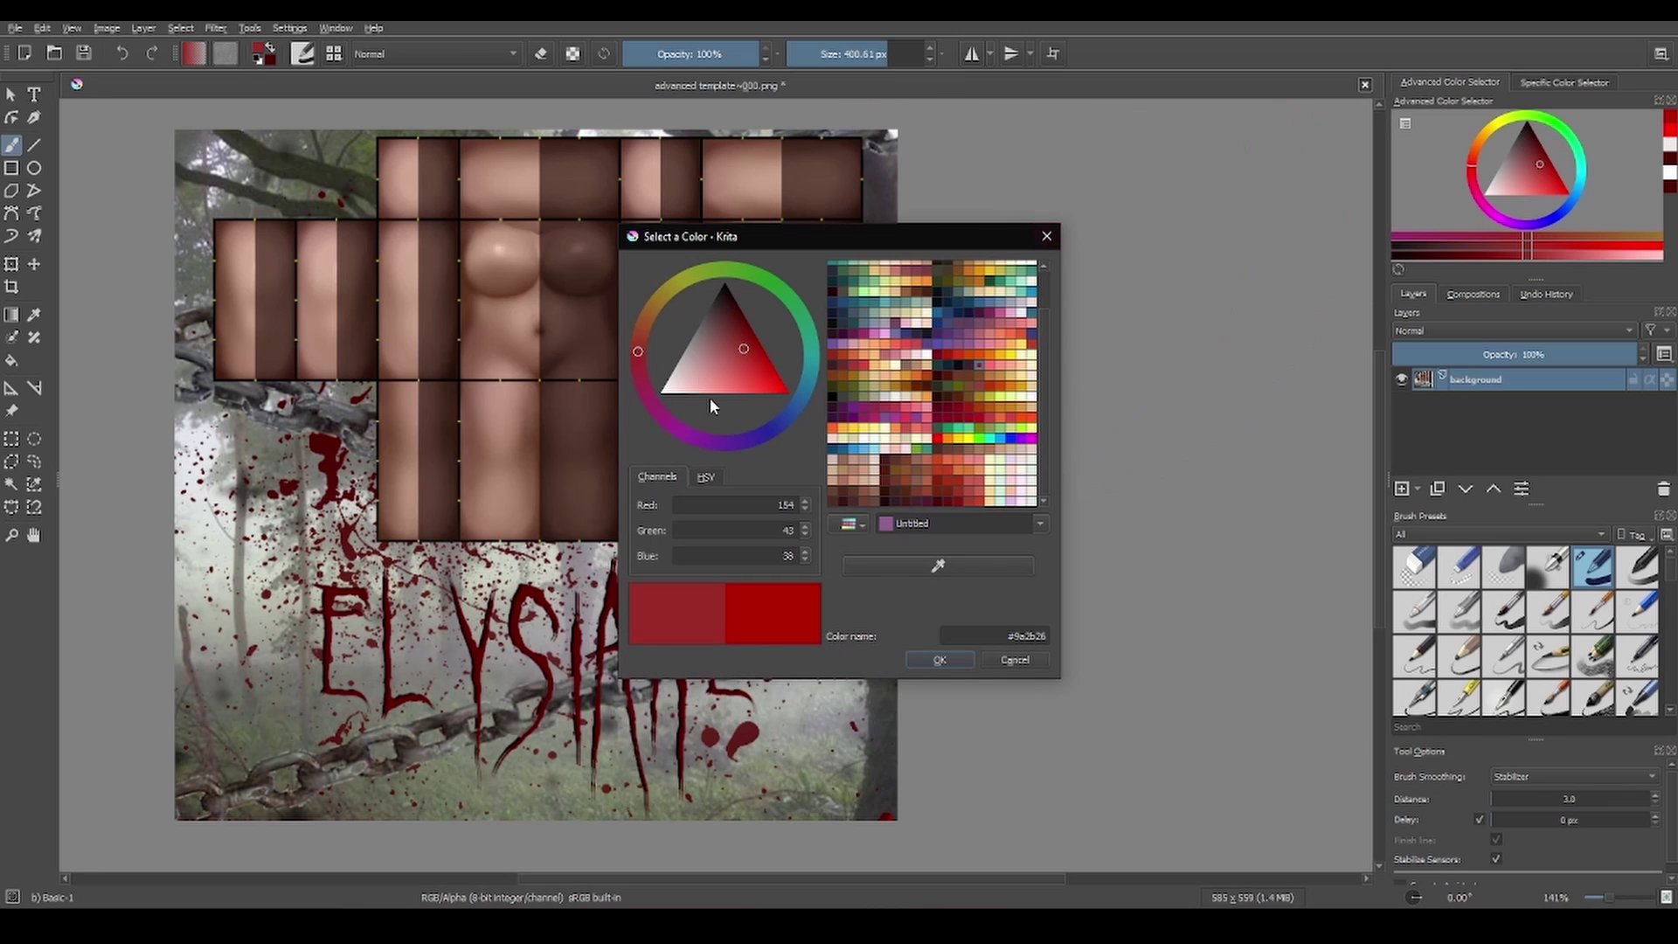
{"action": "left_click_drag", "start_coordinate": [717, 406], "coordinate": [784, 435]}
{"action": "left_click", "coordinate": [1045, 235]}
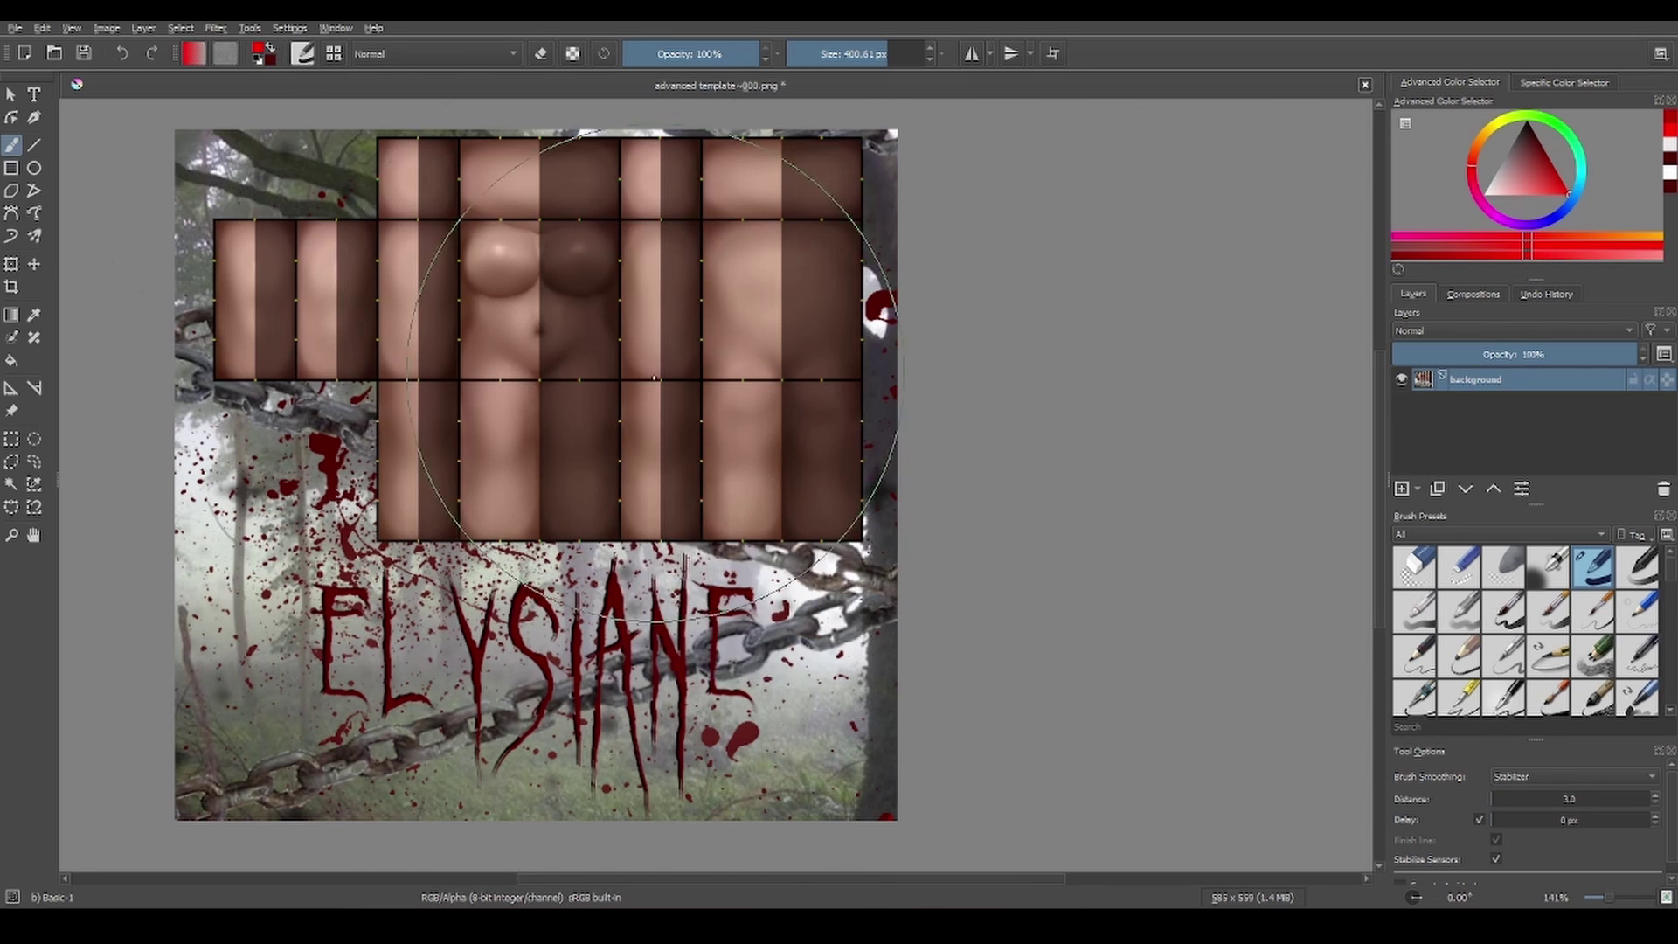
- Add a new paint layer above the background and keep its opacity at 100%
{"action": "scroll", "coordinate": [381, 407], "scroll_direction": "up", "scroll_amount": 1}
{"action": "left_click", "coordinate": [1402, 486]}
{"action": "mouse_move", "coordinate": [1556, 354]}
{"action": "left_mouse_down"}
{"action": "mouse_move", "coordinate": [1498, 354]}
{"action": "mouse_move", "coordinate": [1642, 356]}
{"action": "left_mouse_up"}
{"action": "scroll", "coordinate": [939, 313], "scroll_direction": "down", "scroll_amount": 2}
{"action": "scroll", "coordinate": [774, 248], "scroll_direction": "up", "scroll_amount": 1}
{"action": "scroll", "coordinate": [774, 248], "scroll_direction": "up", "scroll_amount": 1}
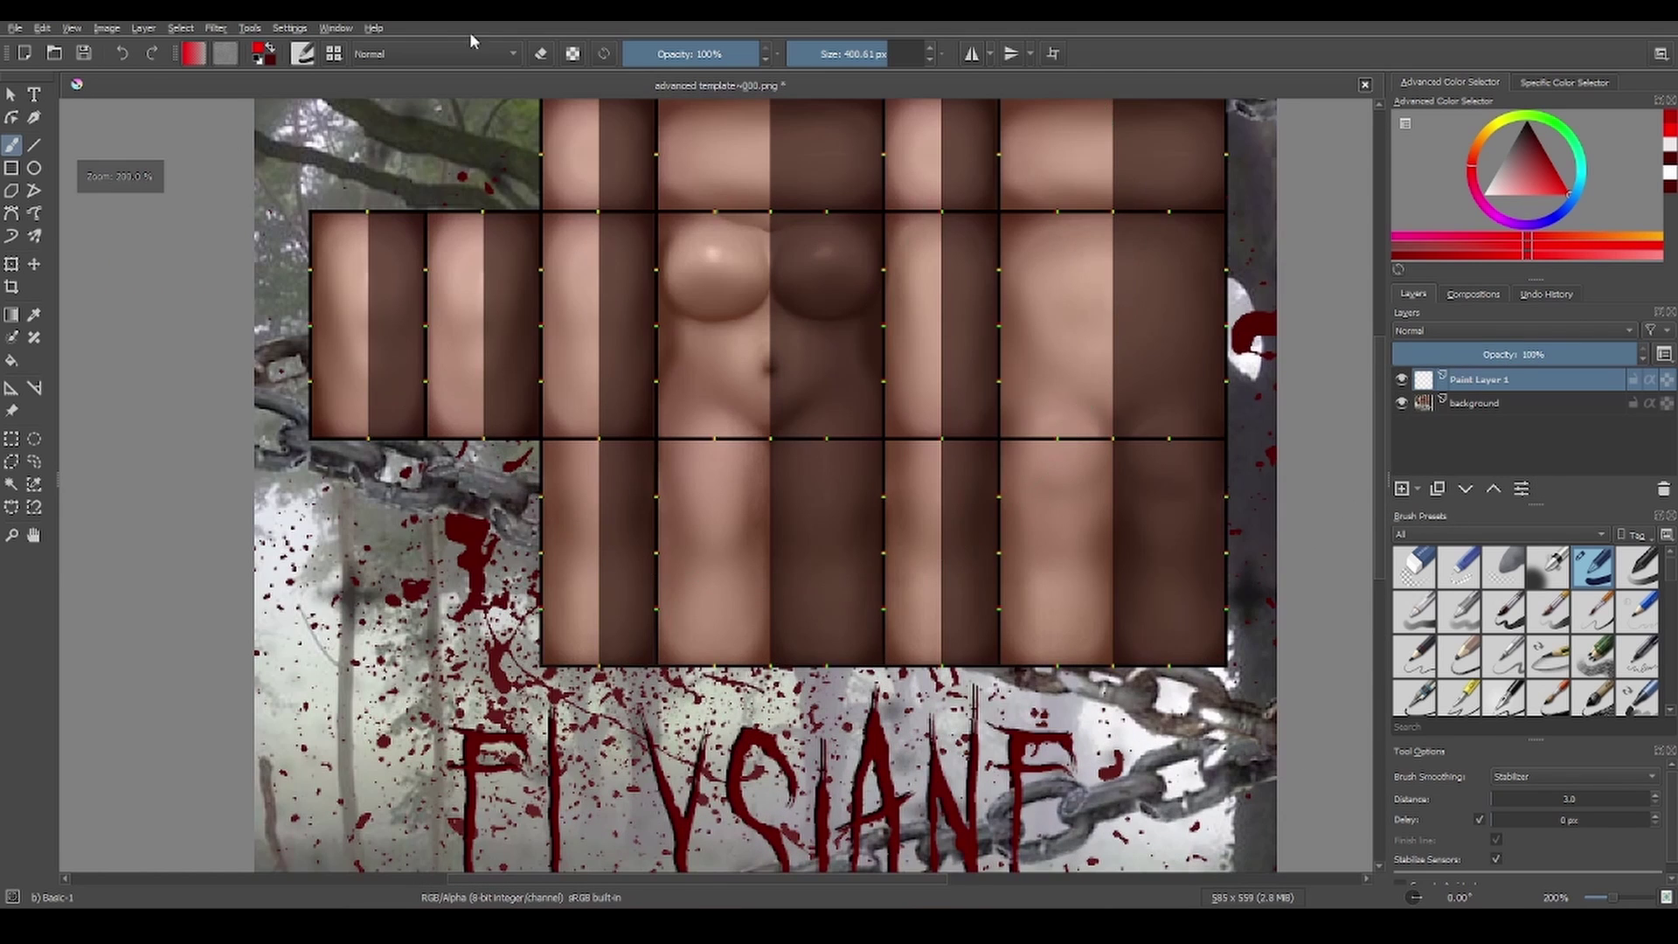
- Draw a test stroke across the front torso panel with a 6.43 px red brush and undo it
{"action": "left_click", "coordinate": [812, 55]}
{"action": "scroll", "coordinate": [713, 281], "scroll_direction": "up", "scroll_amount": 1}
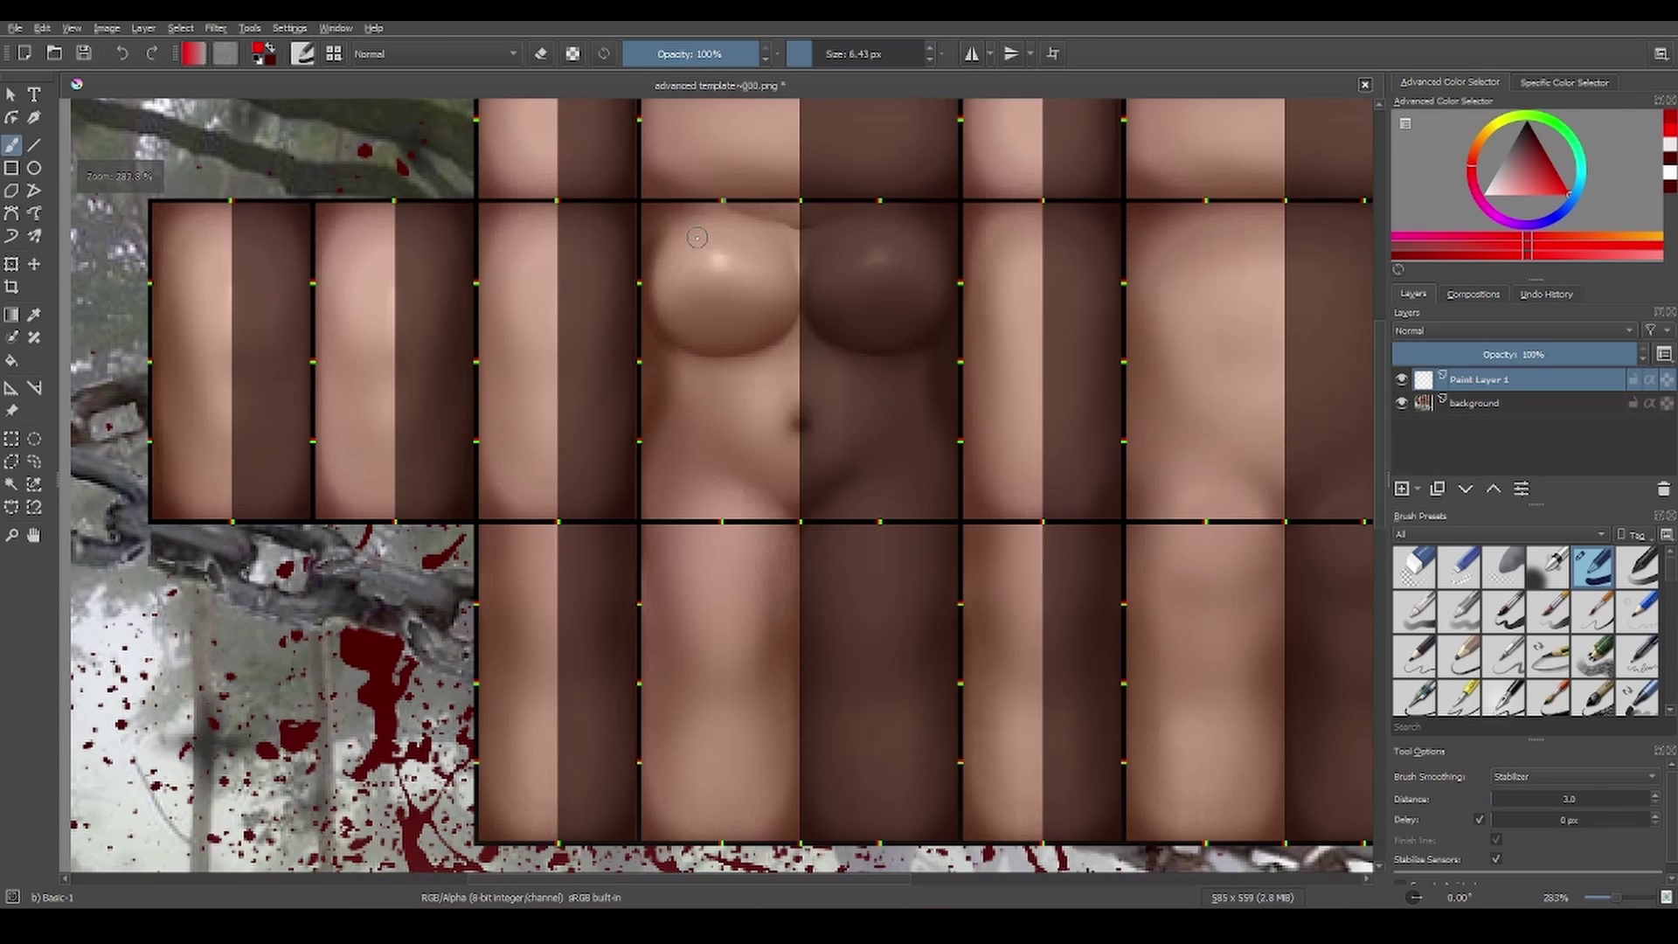
{"action": "left_click_drag", "start_coordinate": [651, 340], "coordinate": [828, 366]}
{"action": "key", "text": "ctrl+z"}
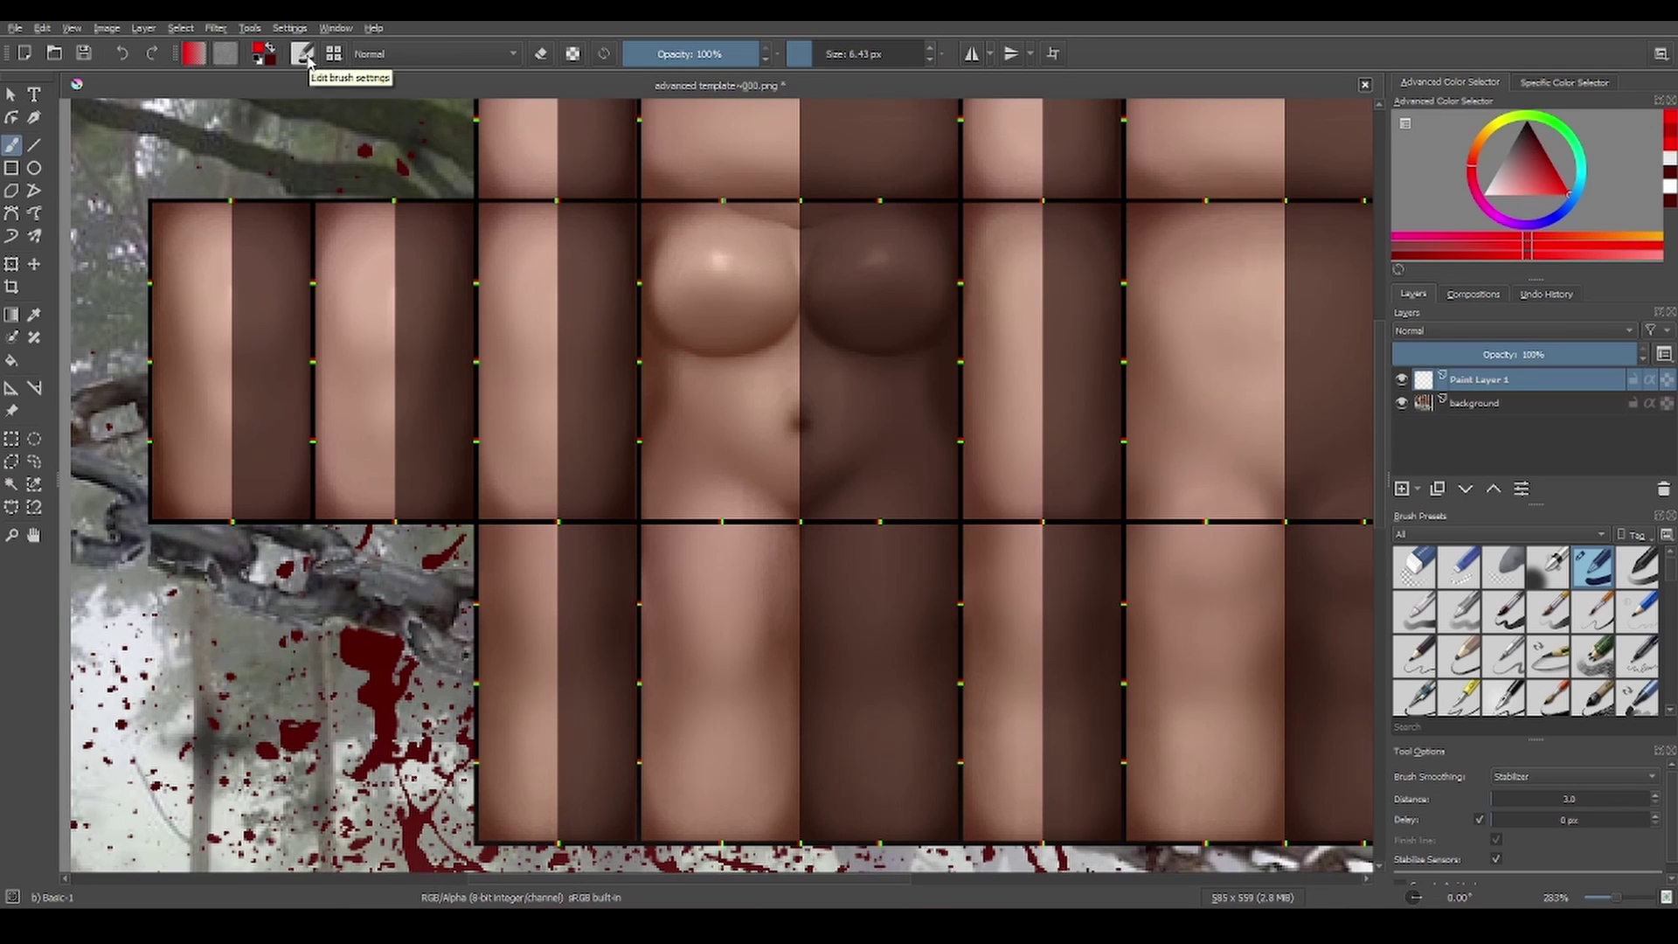
- Enable automatic spacing for the Basic-1 brush and raise the spacing to about 7.40
{"action": "left_click", "coordinate": [303, 54]}
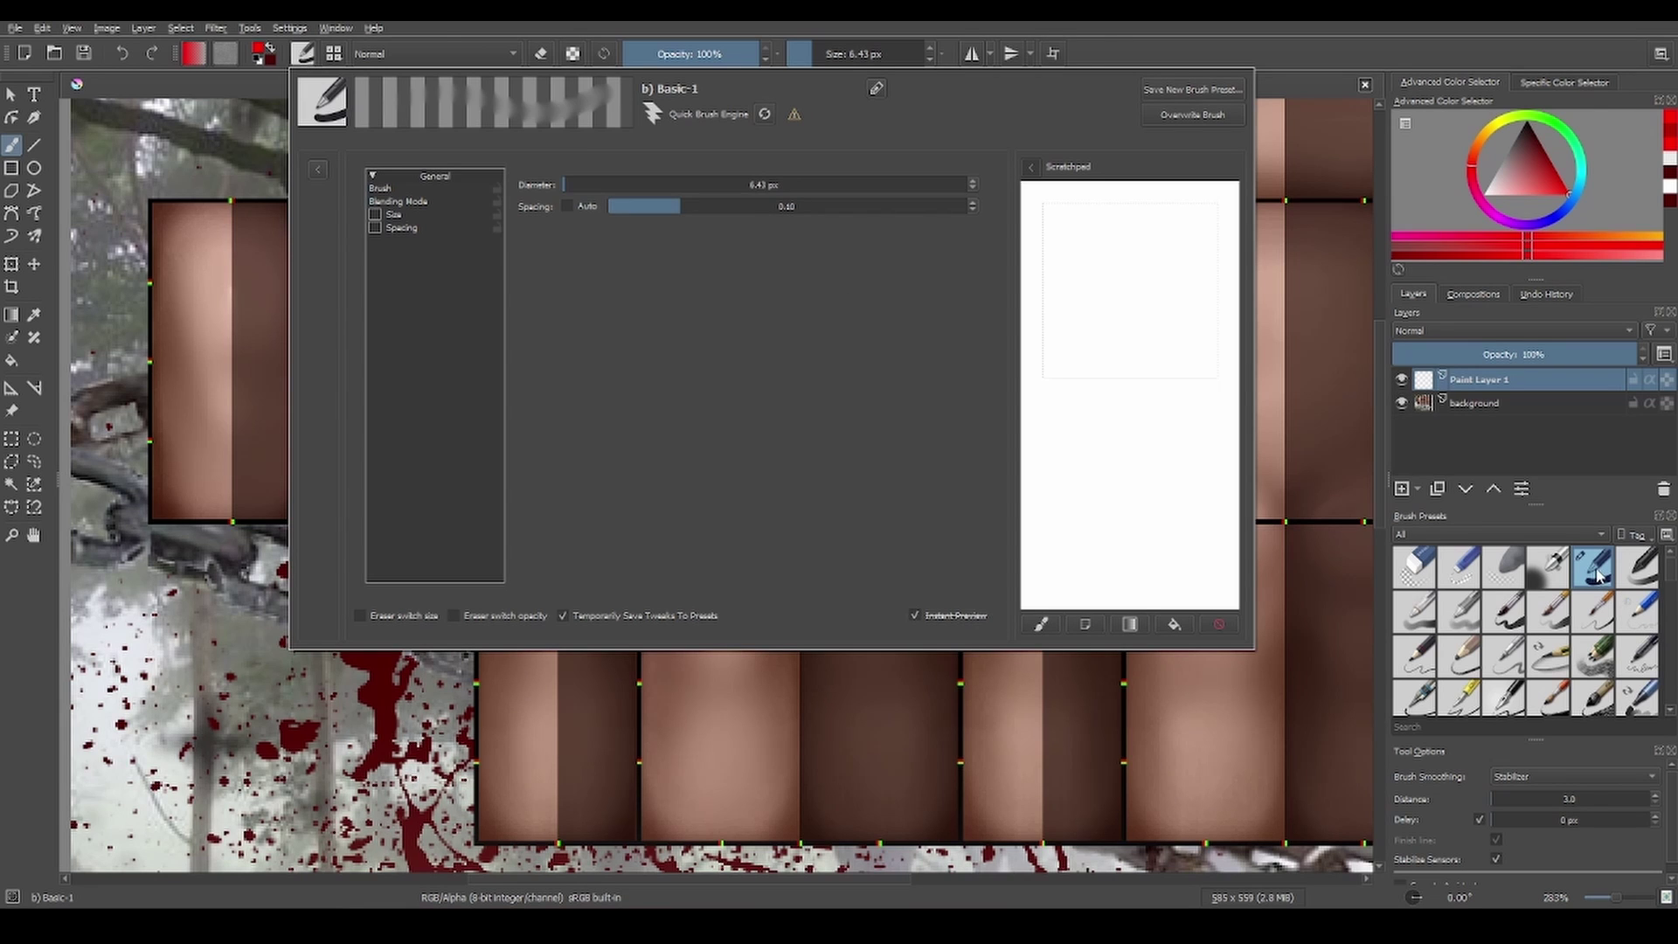
{"action": "left_click", "coordinate": [567, 206]}
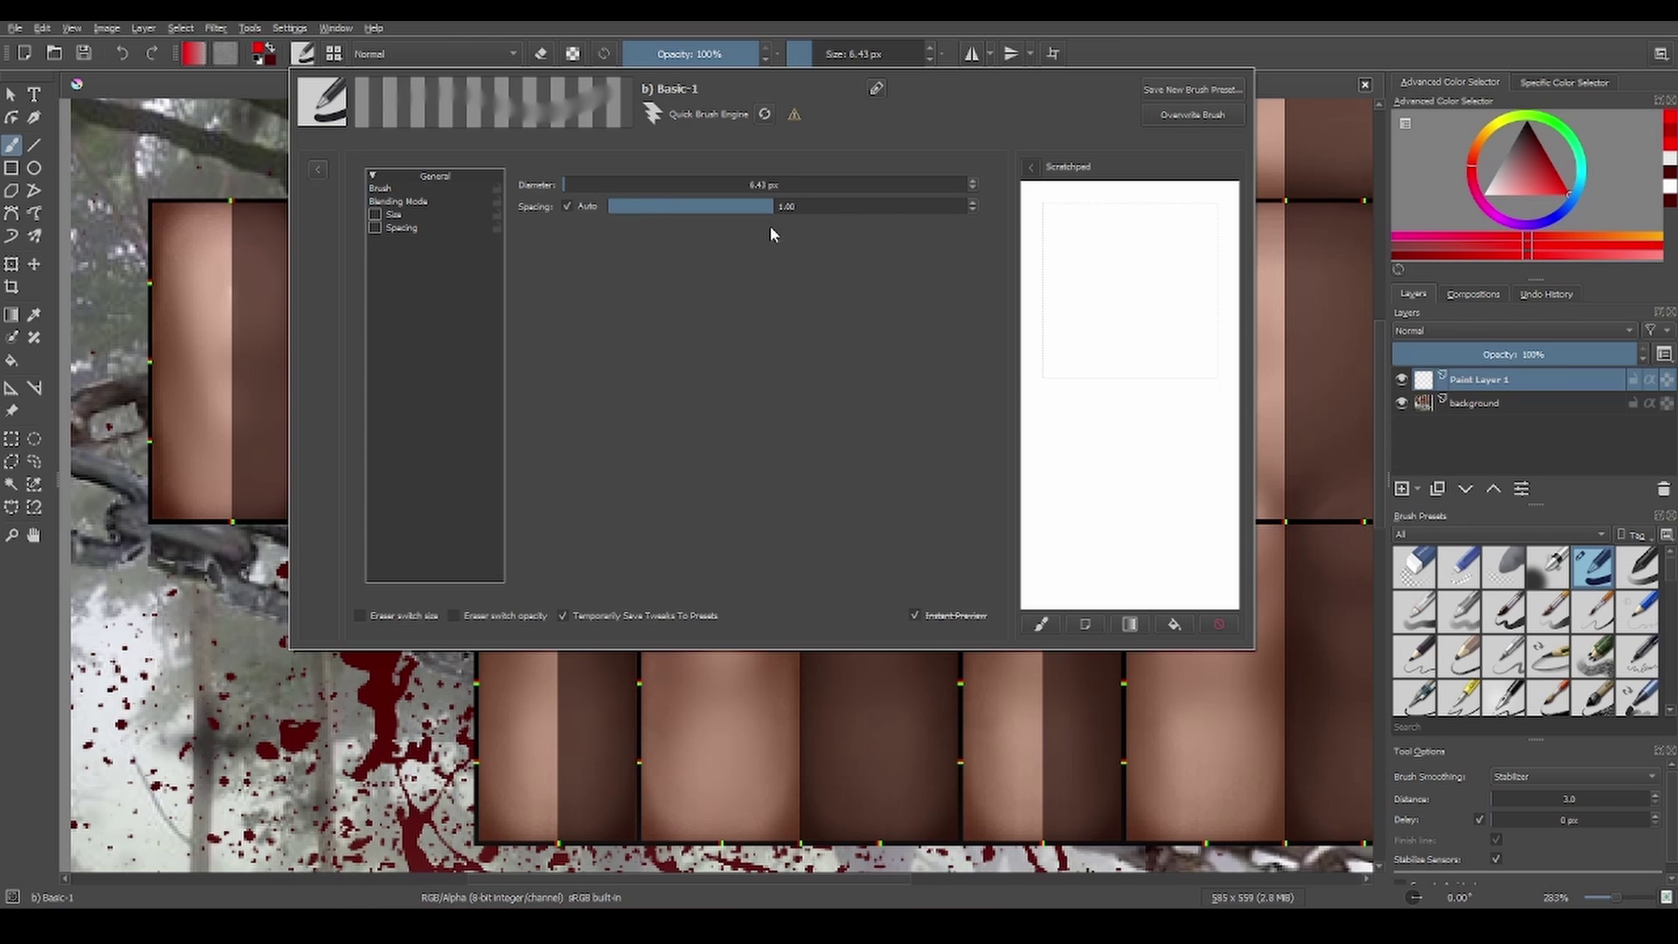
{"action": "left_click_drag", "start_coordinate": [849, 211], "coordinate": [911, 214]}
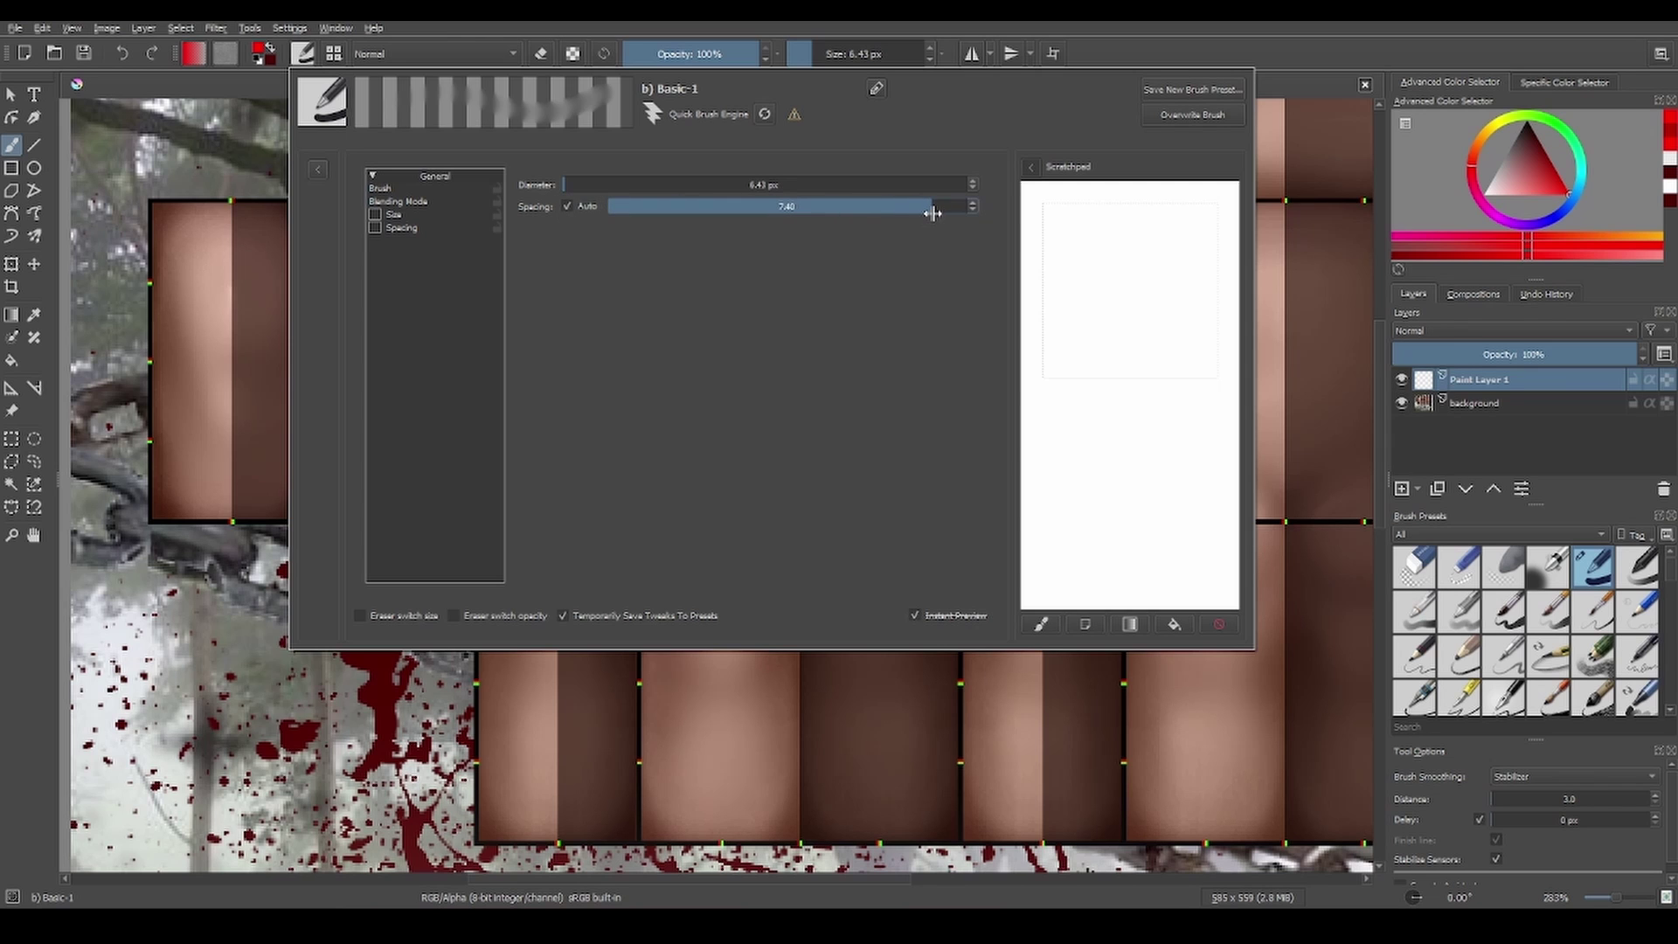
{"action": "left_click", "coordinate": [1316, 203]}
- Draw widely spaced test strokes on the torso, the second with a 0.46 px brush, and undo both
{"action": "mouse_move", "coordinate": [703, 326]}
{"action": "left_mouse_down"}
{"action": "mouse_move", "coordinate": [880, 375]}
{"action": "mouse_move", "coordinate": [1030, 176]}
{"action": "left_mouse_up"}
{"action": "key", "text": "ctrl+z"}
{"action": "left_click", "coordinate": [801, 49]}
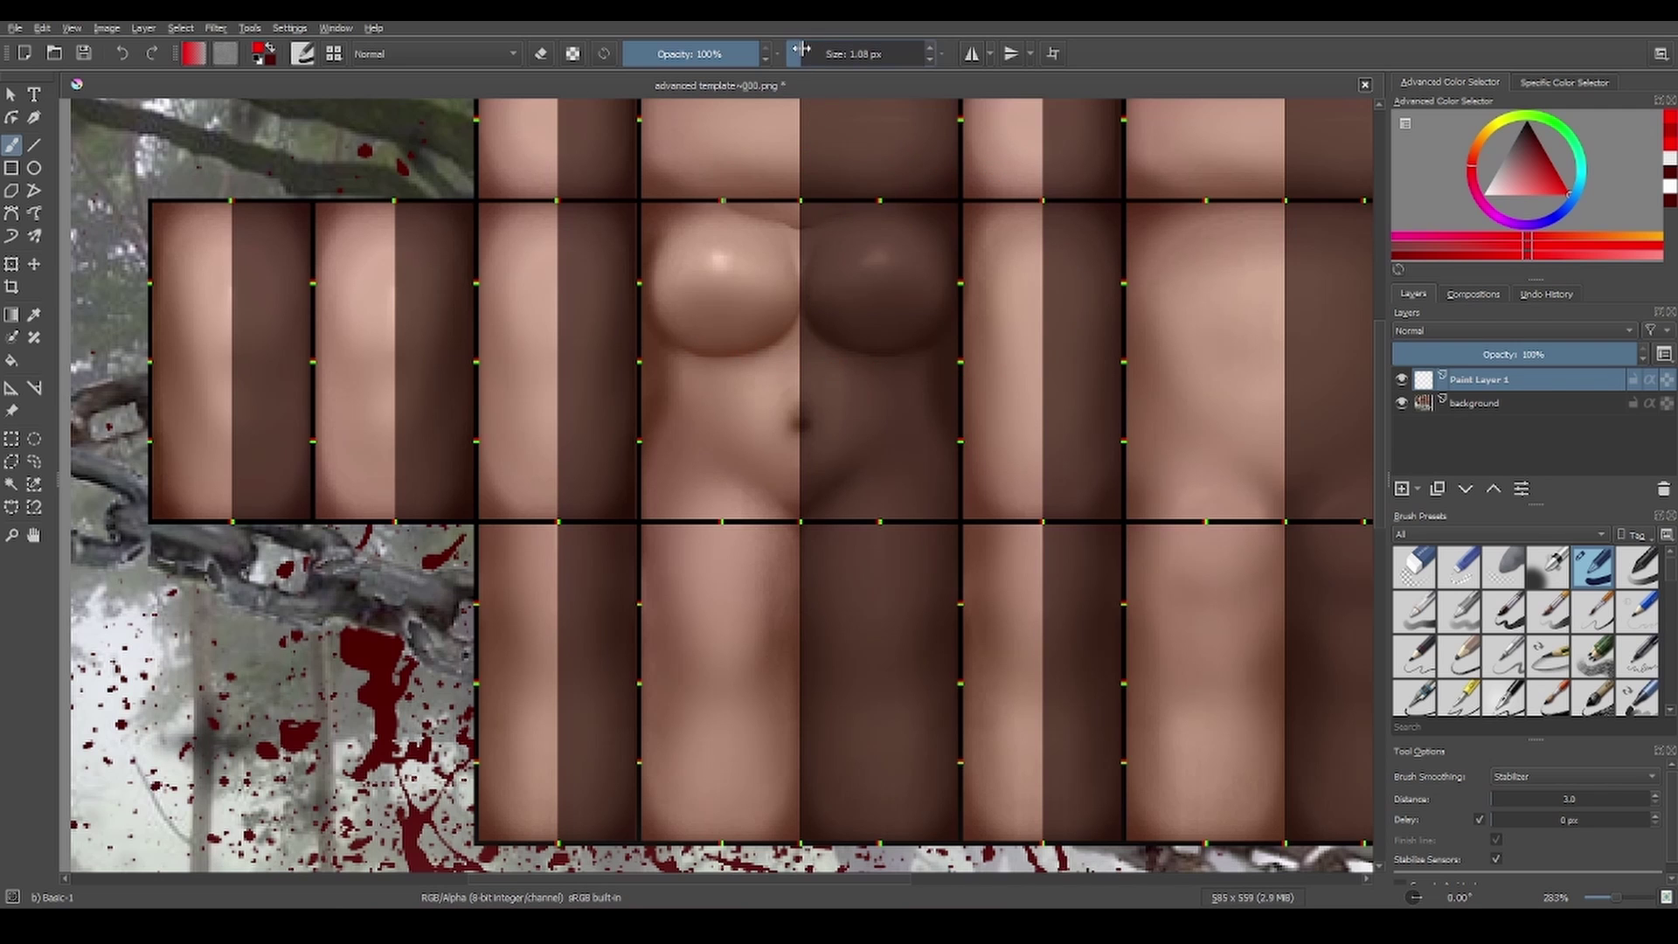
{"action": "scroll", "coordinate": [668, 272], "scroll_direction": "up", "scroll_amount": 3}
{"action": "left_click_drag", "start_coordinate": [622, 147], "coordinate": [625, 534]}
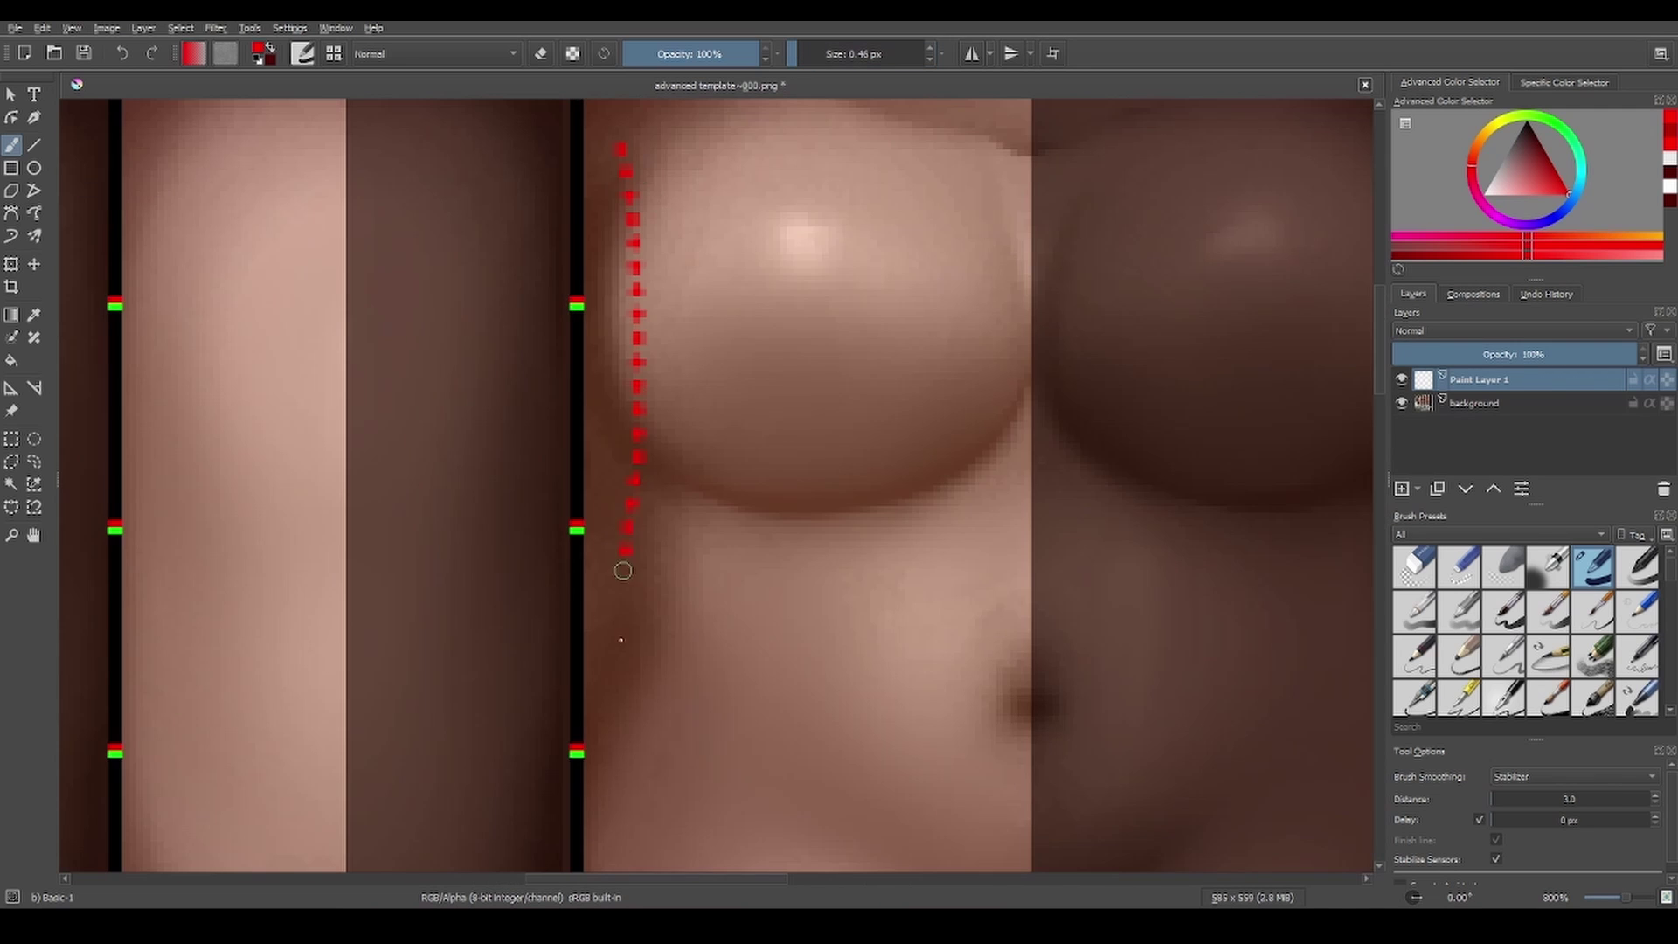
{"action": "key", "text": "ctrl+z"}
{"action": "scroll", "coordinate": [844, 233], "scroll_direction": "down", "scroll_amount": 3}
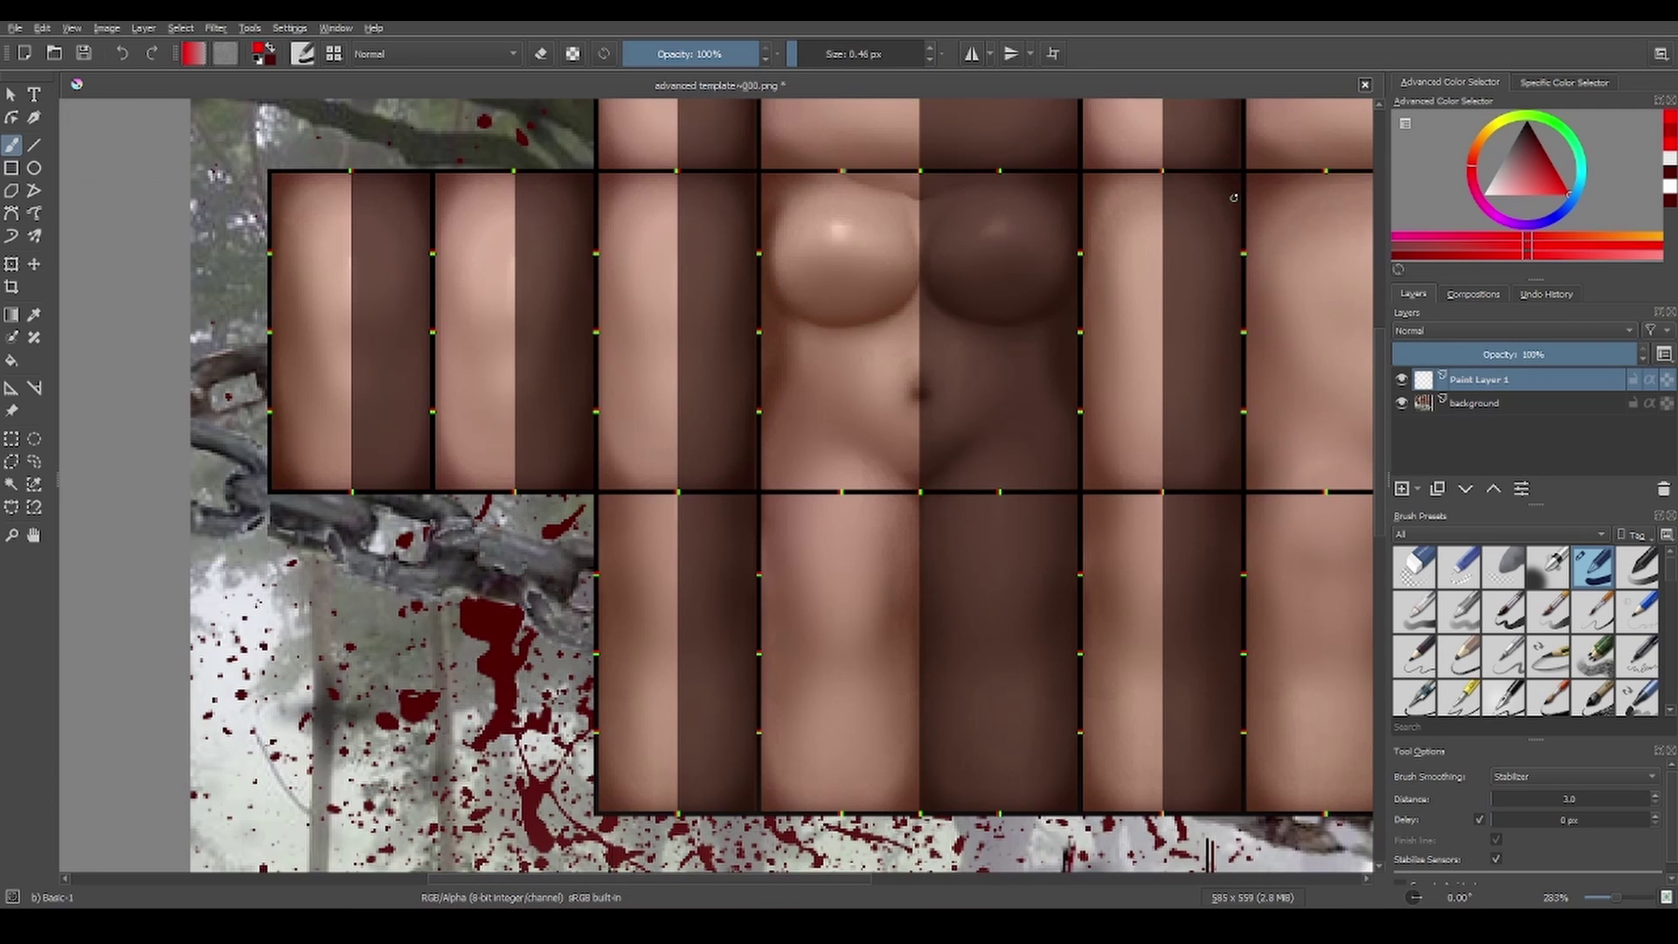
- Look over the blending modes, keep the brush opacity at 100%, and set the brush size to 1.54 px
{"action": "left_click", "coordinate": [483, 53]}
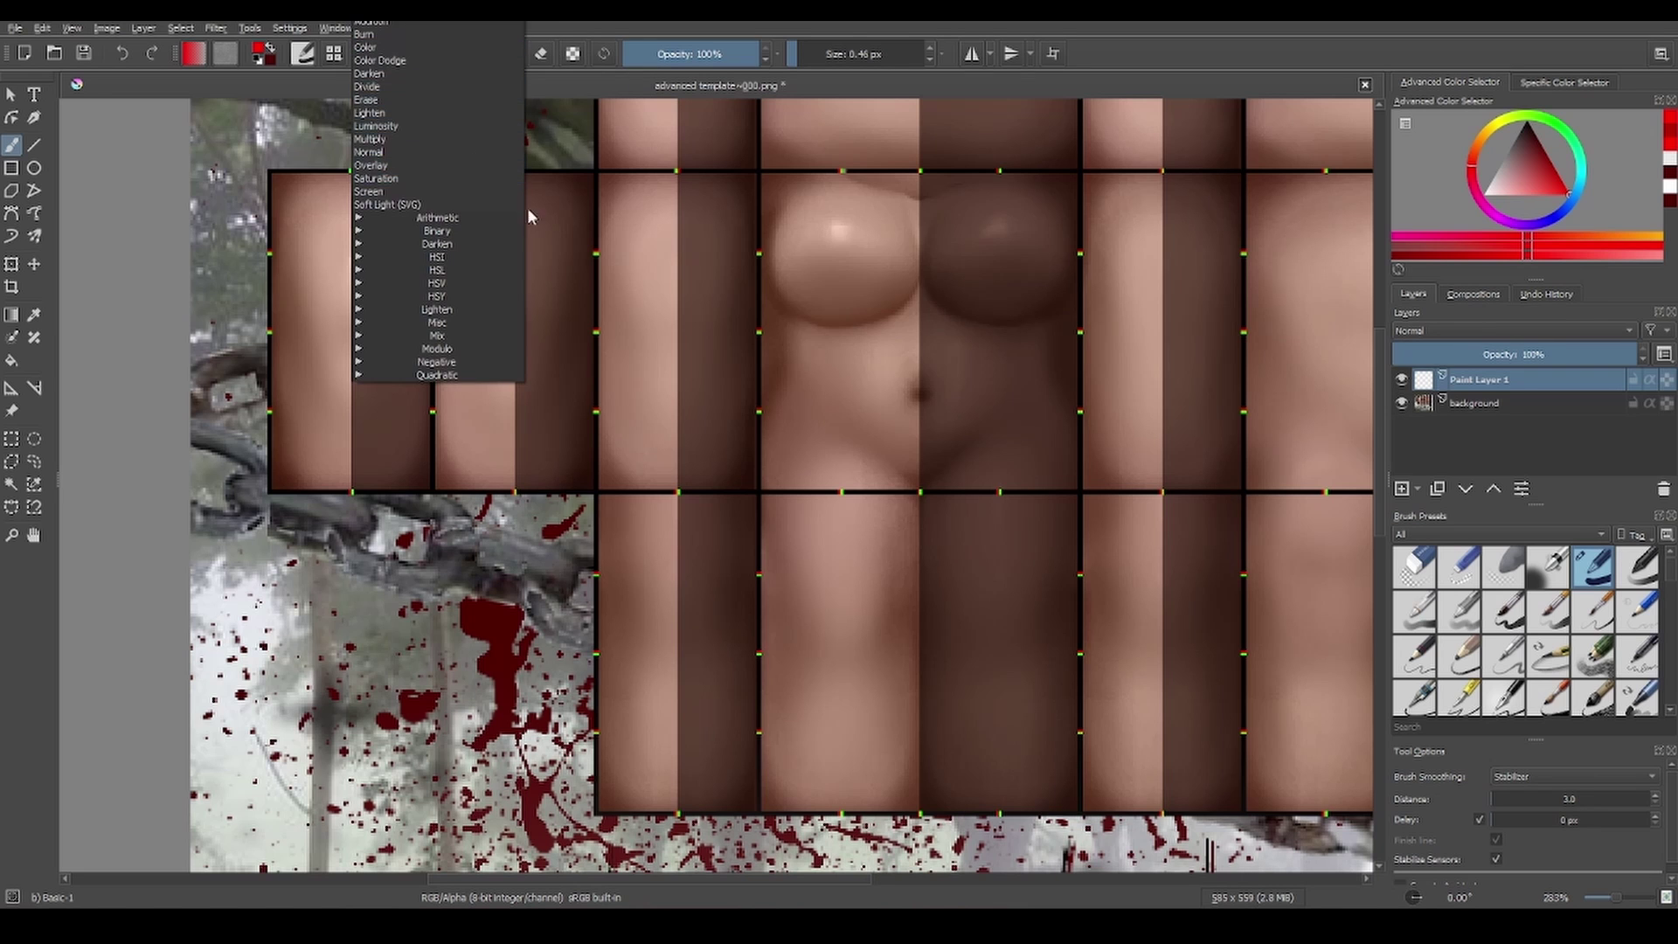
{"action": "left_click", "coordinate": [1511, 331]}
{"action": "left_click", "coordinate": [542, 51]}
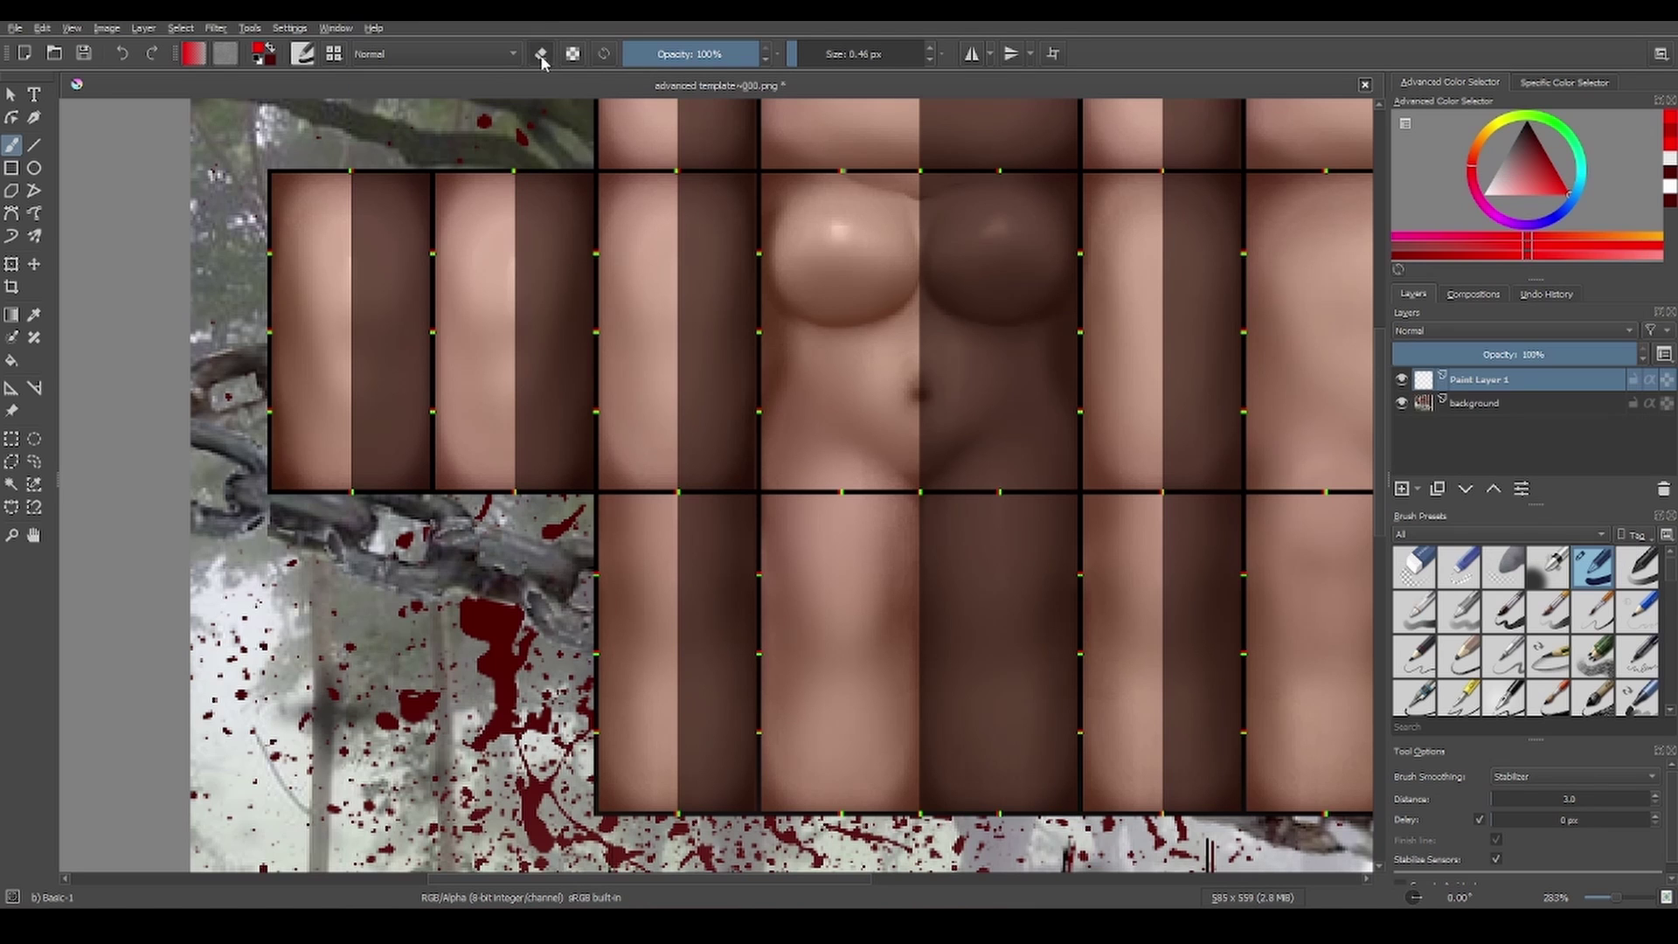
{"action": "mouse_move", "coordinate": [718, 60]}
{"action": "left_mouse_down"}
{"action": "mouse_move", "coordinate": [705, 59]}
{"action": "mouse_move", "coordinate": [765, 57]}
{"action": "left_mouse_up"}
{"action": "left_click_drag", "start_coordinate": [852, 57], "coordinate": [803, 58]}
- Turn on horizontal mirroring and align the mirror axis with the centre seam of the front torso panel
{"action": "left_click", "coordinate": [972, 54]}
{"action": "scroll", "coordinate": [910, 154], "scroll_direction": "up", "scroll_amount": 5}
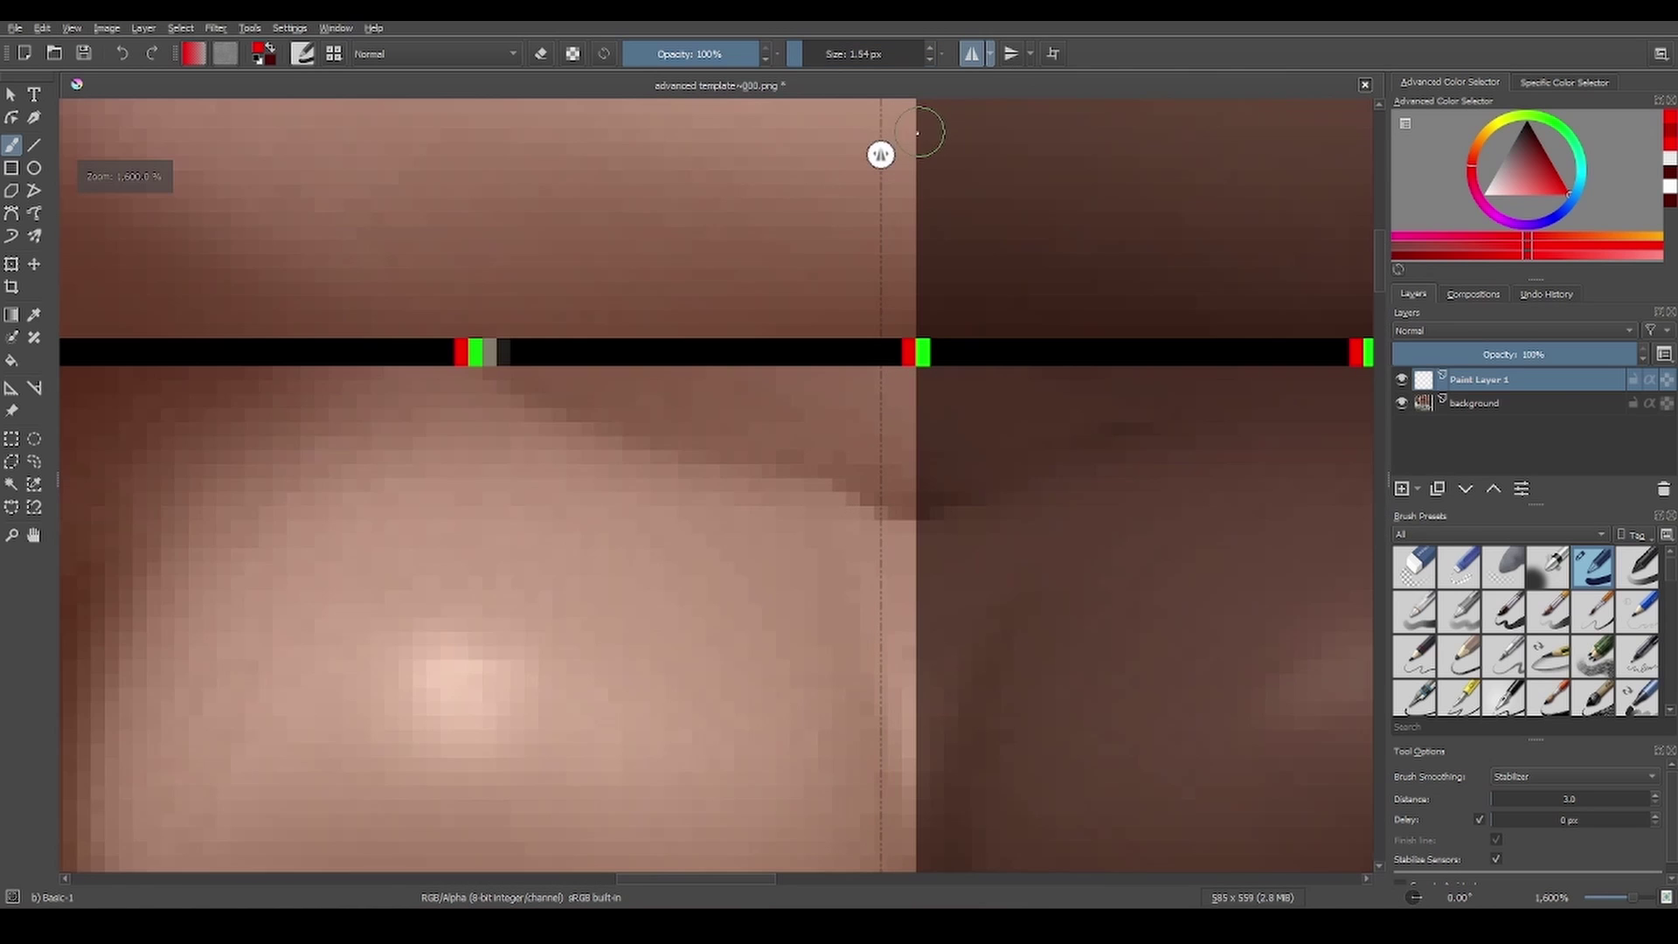
{"action": "left_click_drag", "start_coordinate": [909, 152], "coordinate": [916, 146]}
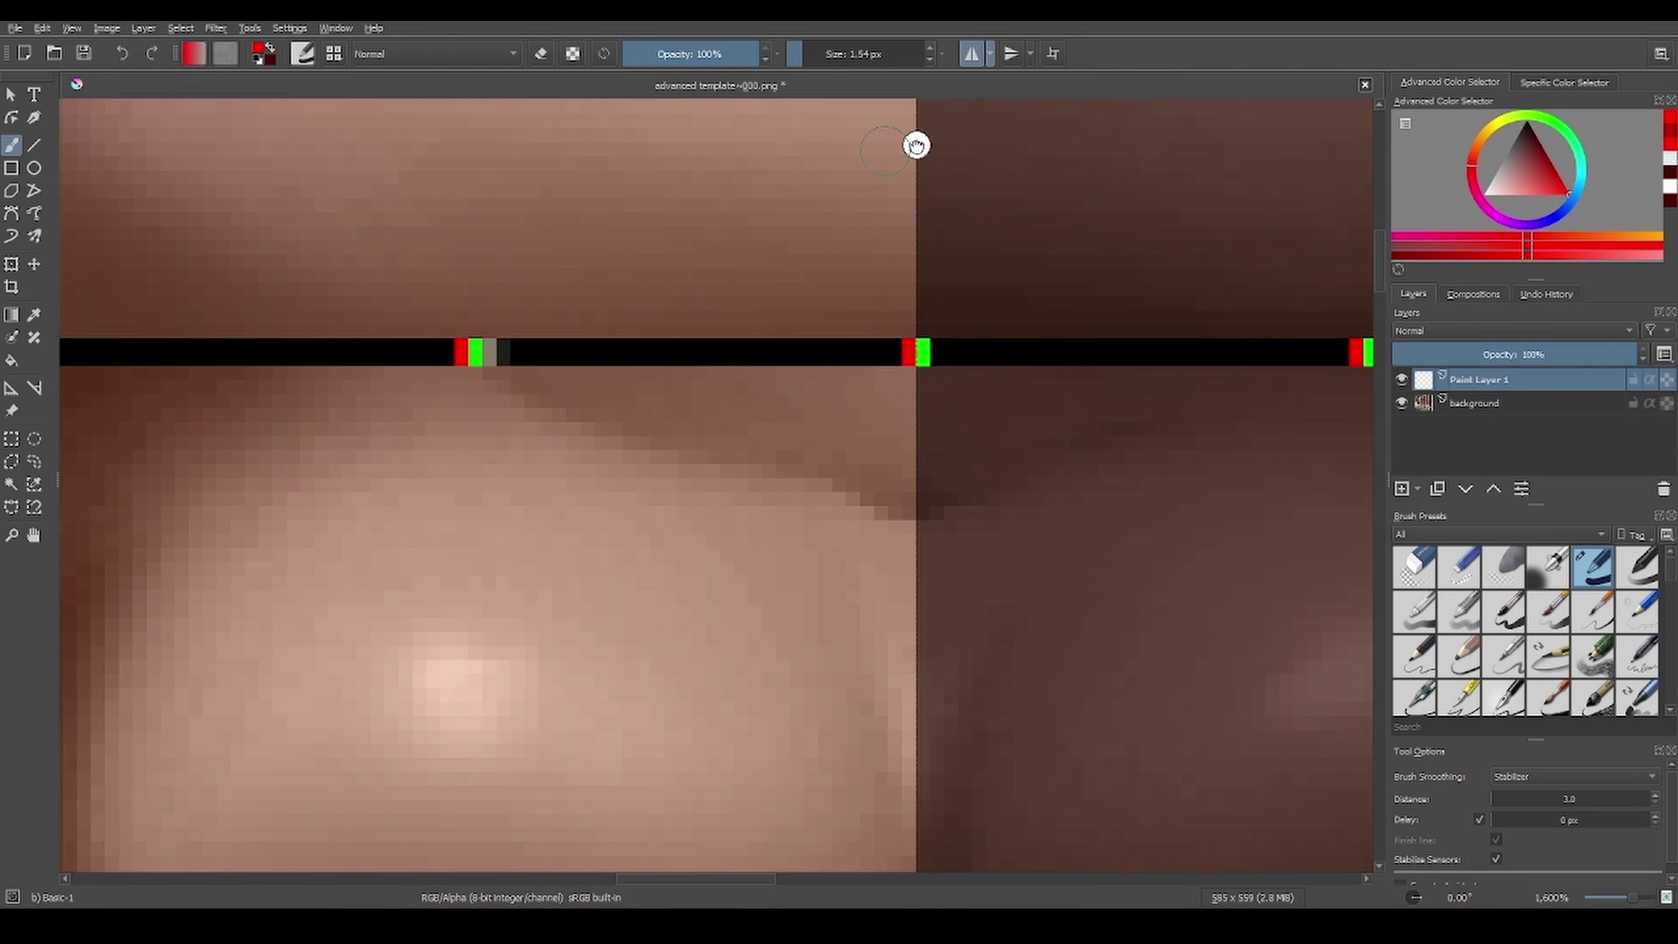
{"action": "scroll", "coordinate": [874, 162], "scroll_direction": "down", "scroll_amount": 10}
{"action": "scroll", "coordinate": [544, 288], "scroll_direction": "up", "scroll_amount": 8}
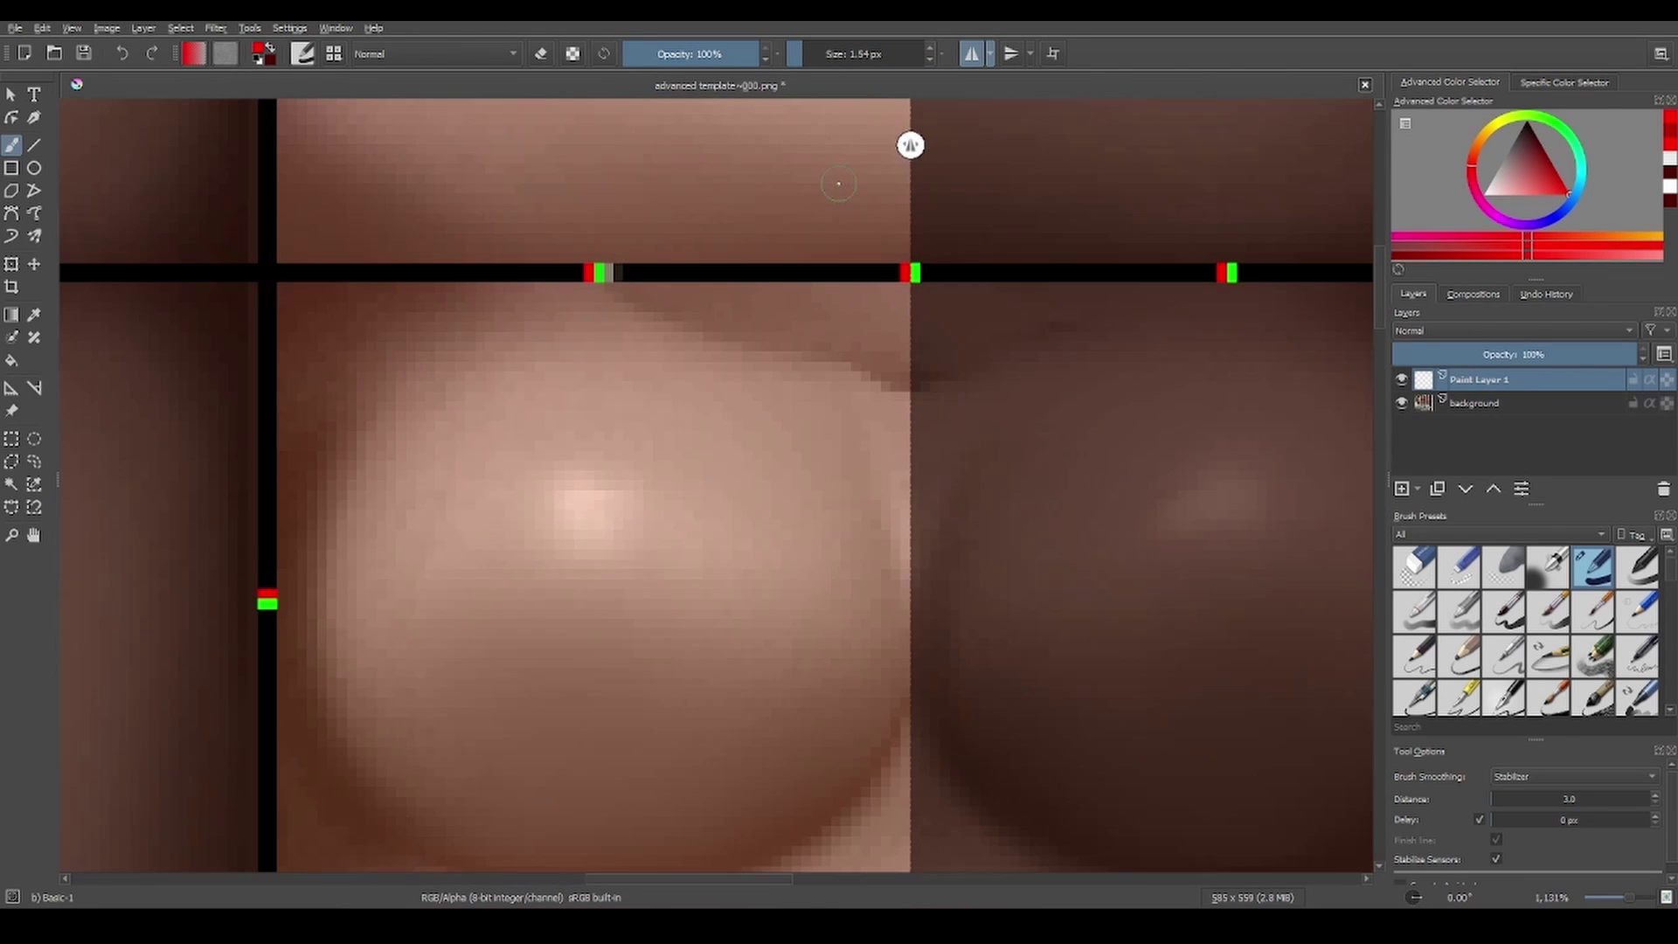
- Place four mirrored red dots along the neckline of the front torso panel and clear them
{"action": "left_click", "coordinate": [485, 291]}
{"action": "left_click", "coordinate": [544, 330]}
{"action": "left_click", "coordinate": [615, 370]}
{"action": "left_click", "coordinate": [688, 398]}
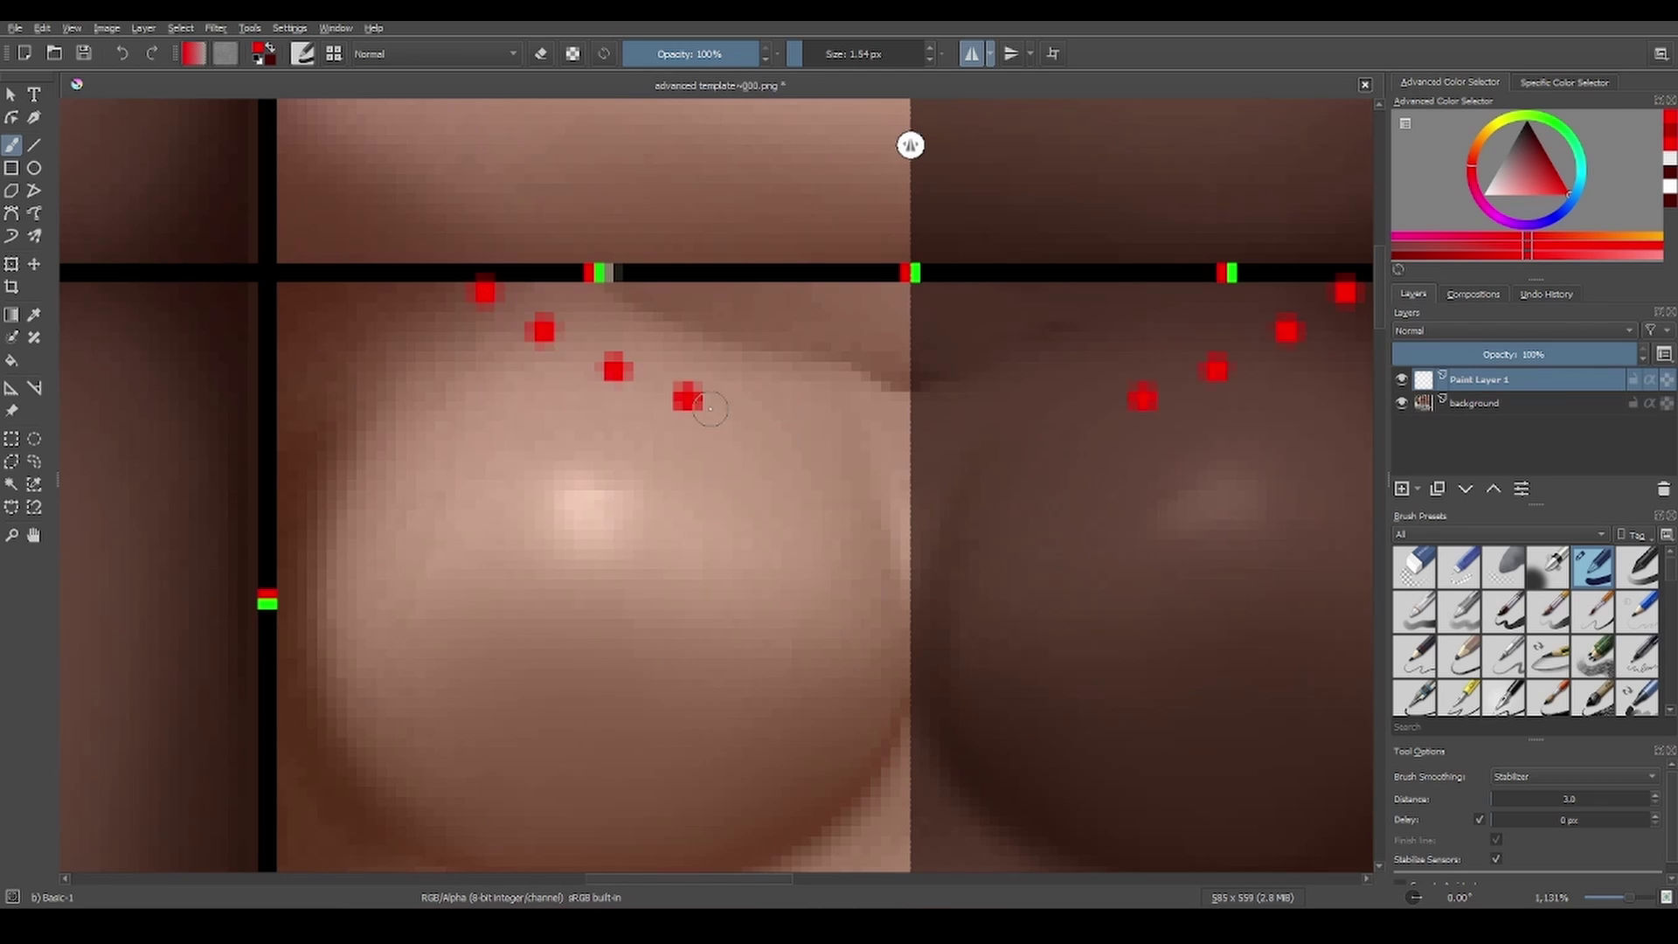
{"action": "key", "text": "Delete"}
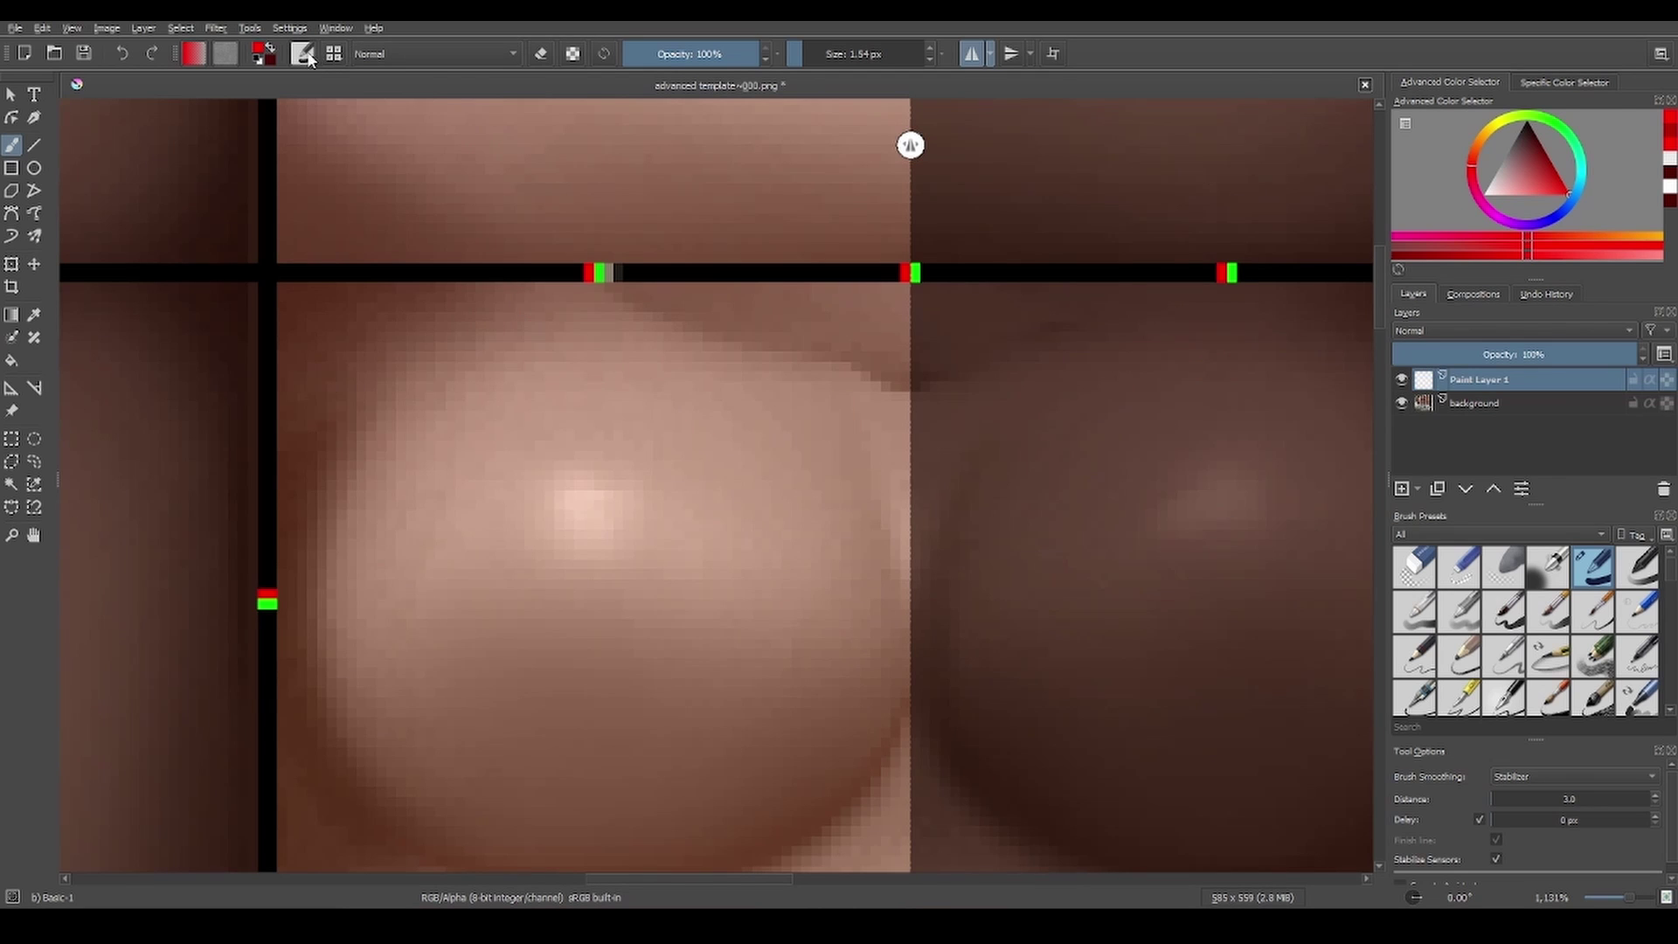
- Lower the Basic-1 brush spacing to paint continuous lines and clear the paint layer
{"action": "left_click", "coordinate": [303, 54]}
{"action": "left_click", "coordinate": [623, 207]}
{"action": "left_click", "coordinate": [569, 678]}
{"action": "key", "text": "Delete"}
- Draw a mirrored red neckline curve across both halves of the front torso panel and clear it
{"action": "mouse_move", "coordinate": [479, 279]}
{"action": "left_mouse_down"}
{"action": "mouse_move", "coordinate": [627, 380]}
{"action": "mouse_move", "coordinate": [896, 434]}
{"action": "left_mouse_up"}
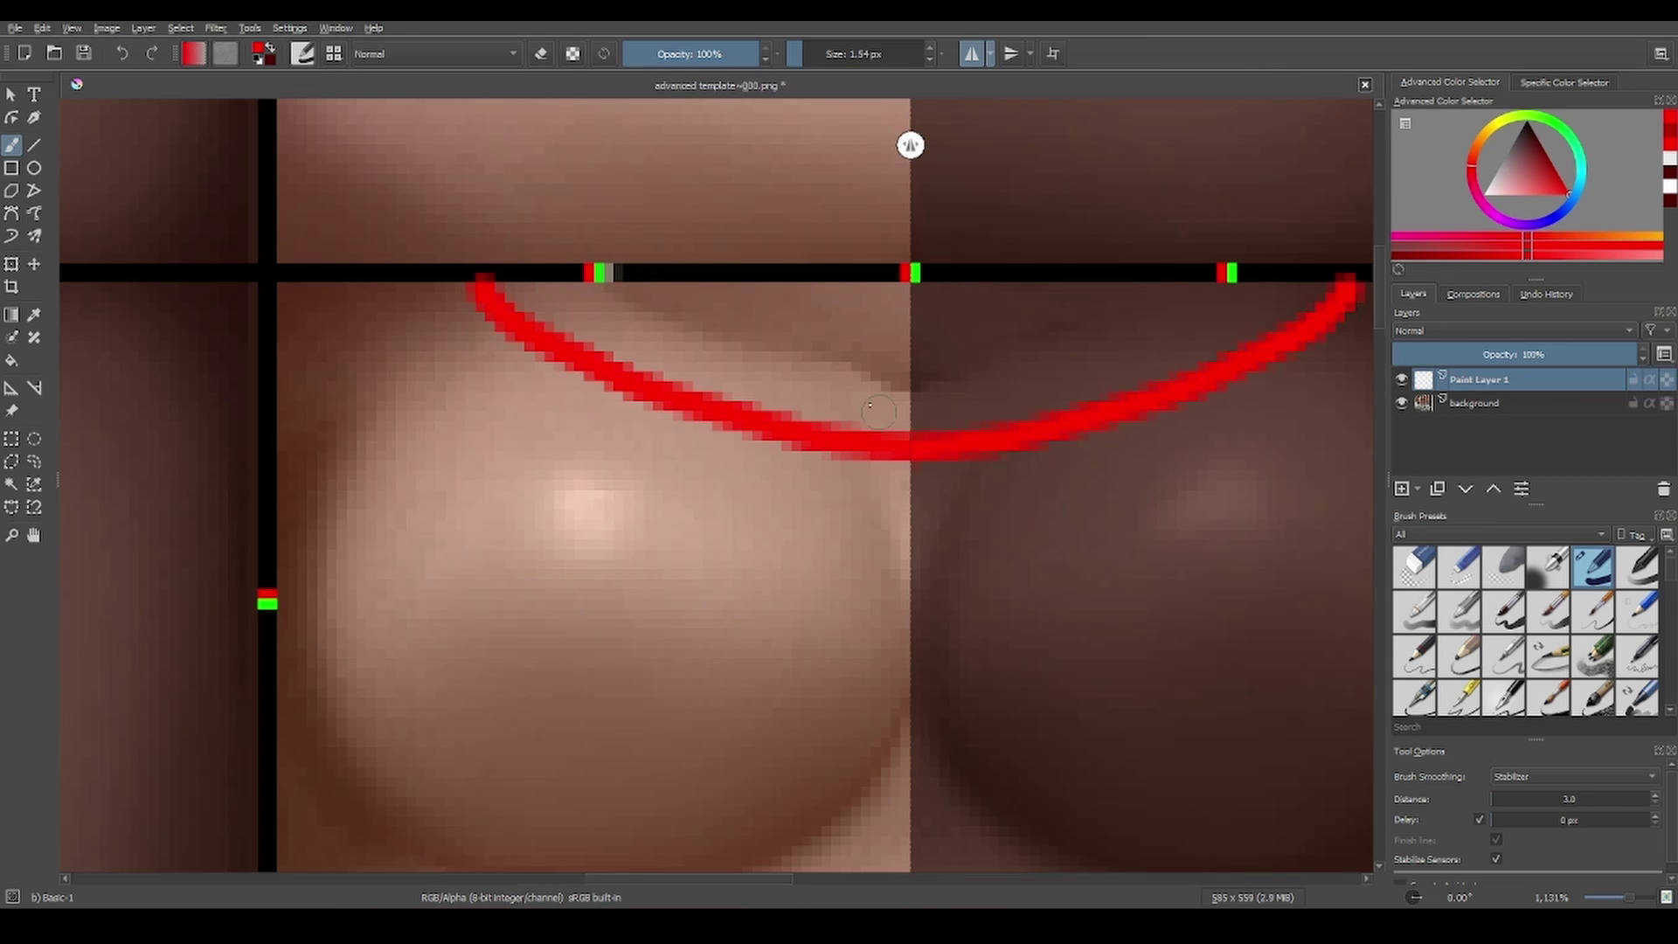
{"action": "scroll", "coordinate": [861, 395], "scroll_direction": "down", "scroll_amount": 6}
{"action": "scroll", "coordinate": [861, 384], "scroll_direction": "up", "scroll_amount": 4}
{"action": "scroll", "coordinate": [909, 419], "scroll_direction": "down", "scroll_amount": 1}
{"action": "scroll", "coordinate": [930, 500], "scroll_direction": "up", "scroll_amount": 1}
{"action": "key", "text": "Delete"}
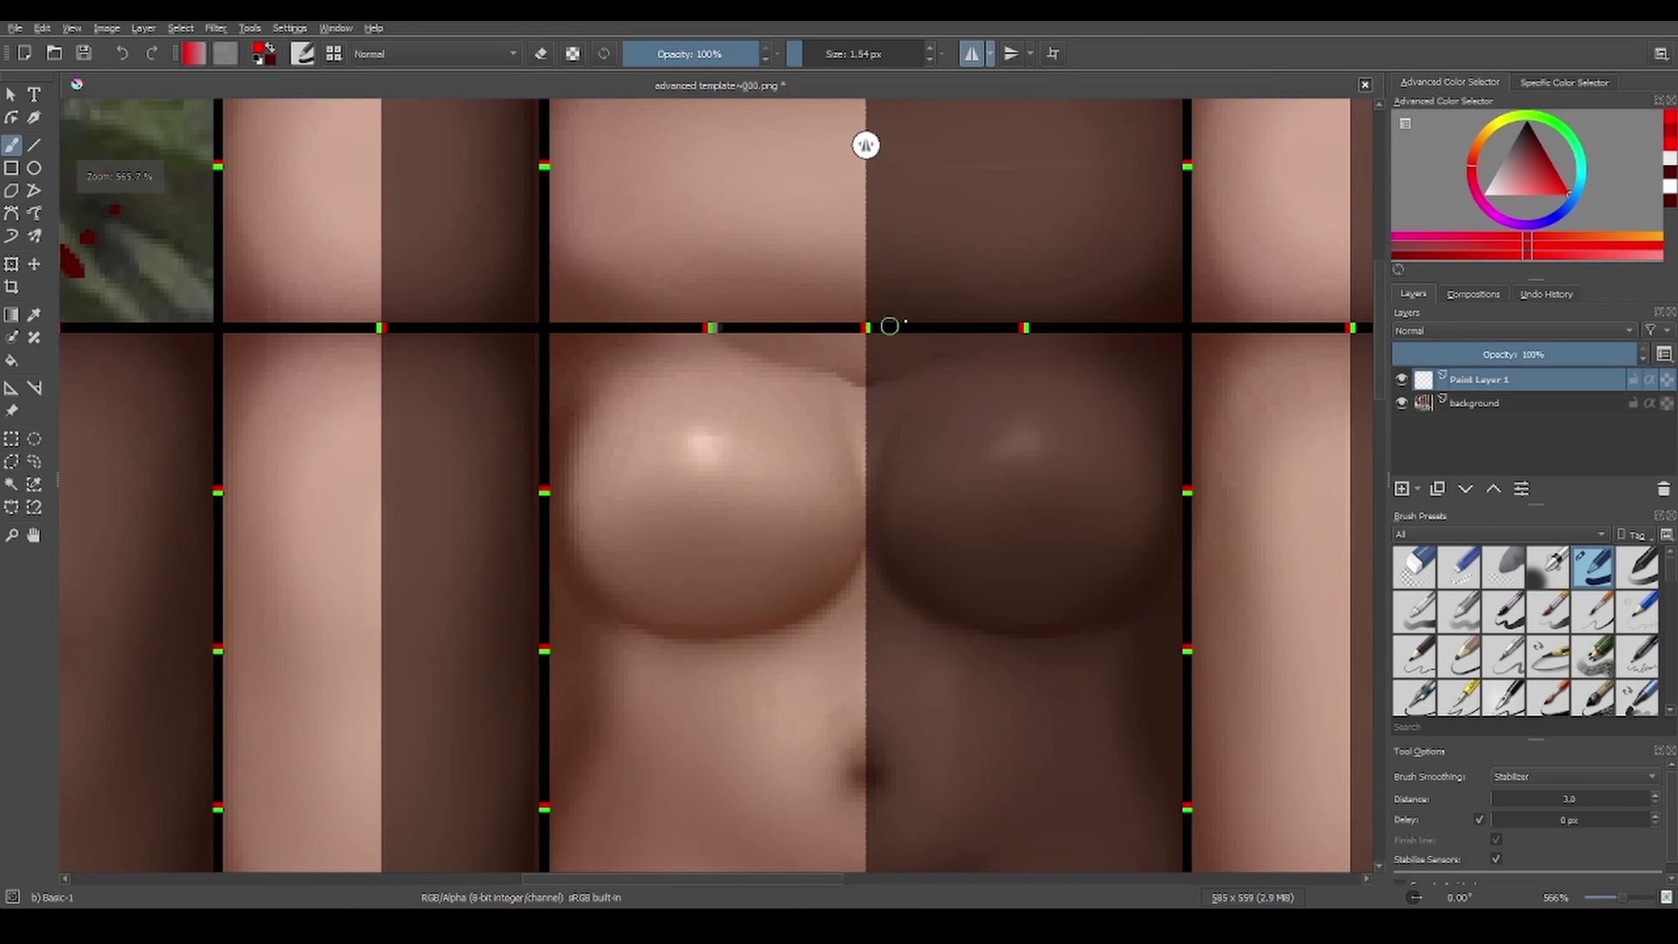
- Turn off horizontal mirroring and draw a red neckline curve on the light half of the torso, ending at the centre seam
{"action": "left_click", "coordinate": [972, 53]}
{"action": "scroll", "coordinate": [822, 393], "scroll_direction": "up", "scroll_amount": 2}
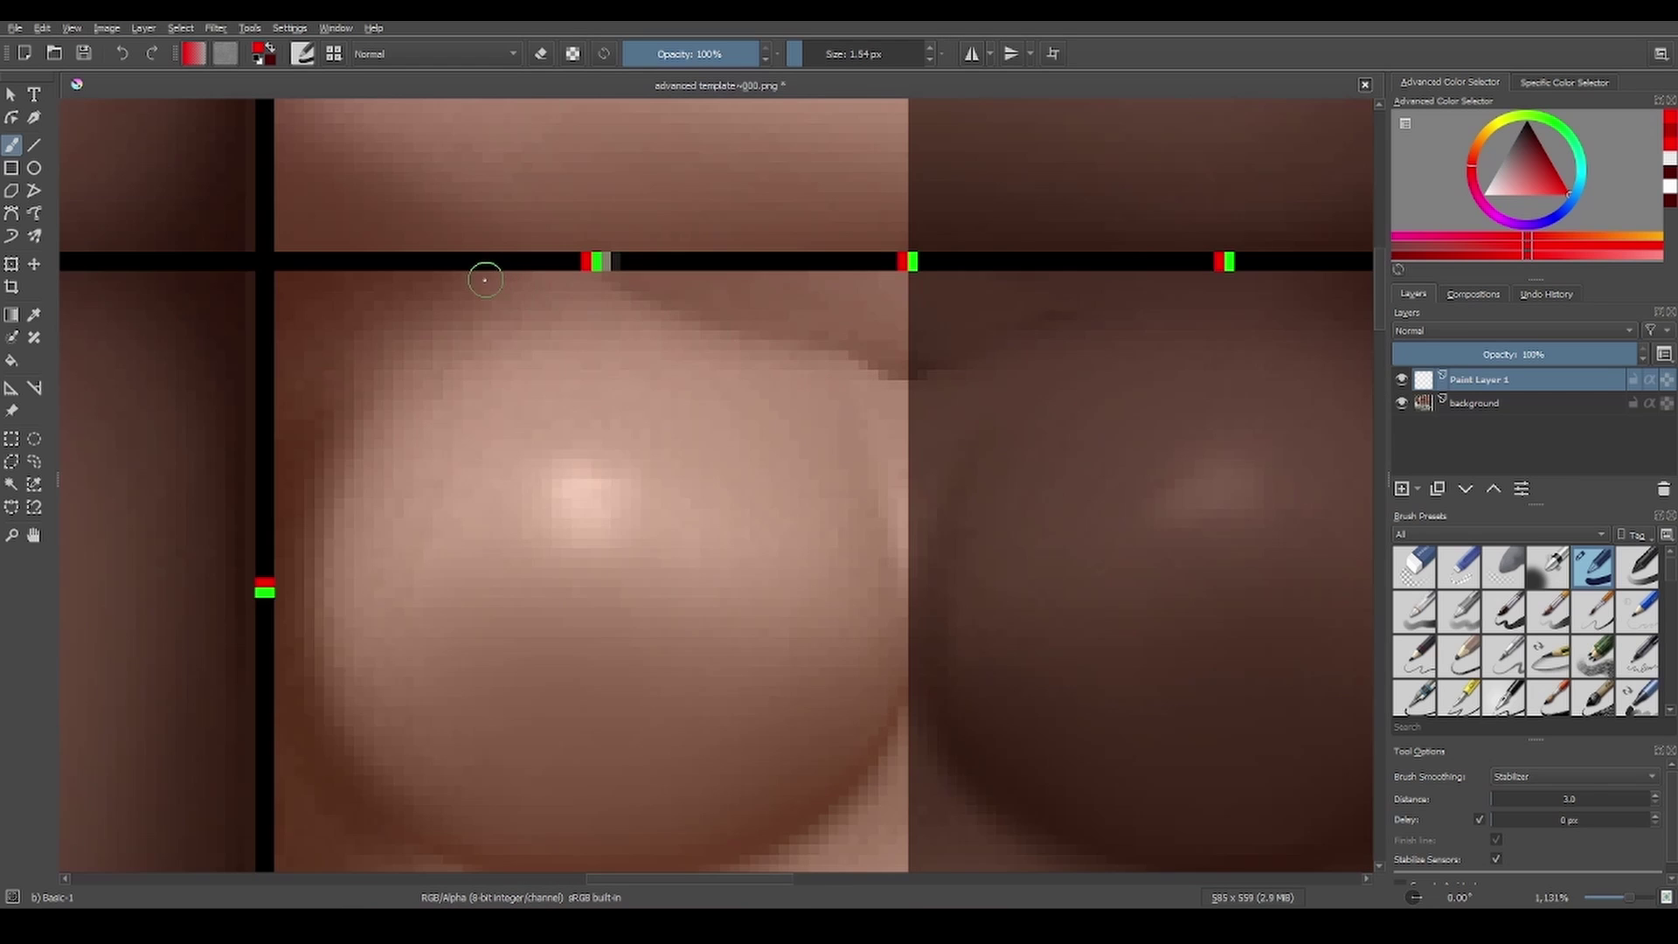
{"action": "mouse_move", "coordinate": [483, 280]}
{"action": "left_mouse_down"}
{"action": "mouse_move", "coordinate": [606, 347]}
{"action": "mouse_move", "coordinate": [906, 376]}
{"action": "left_mouse_up"}
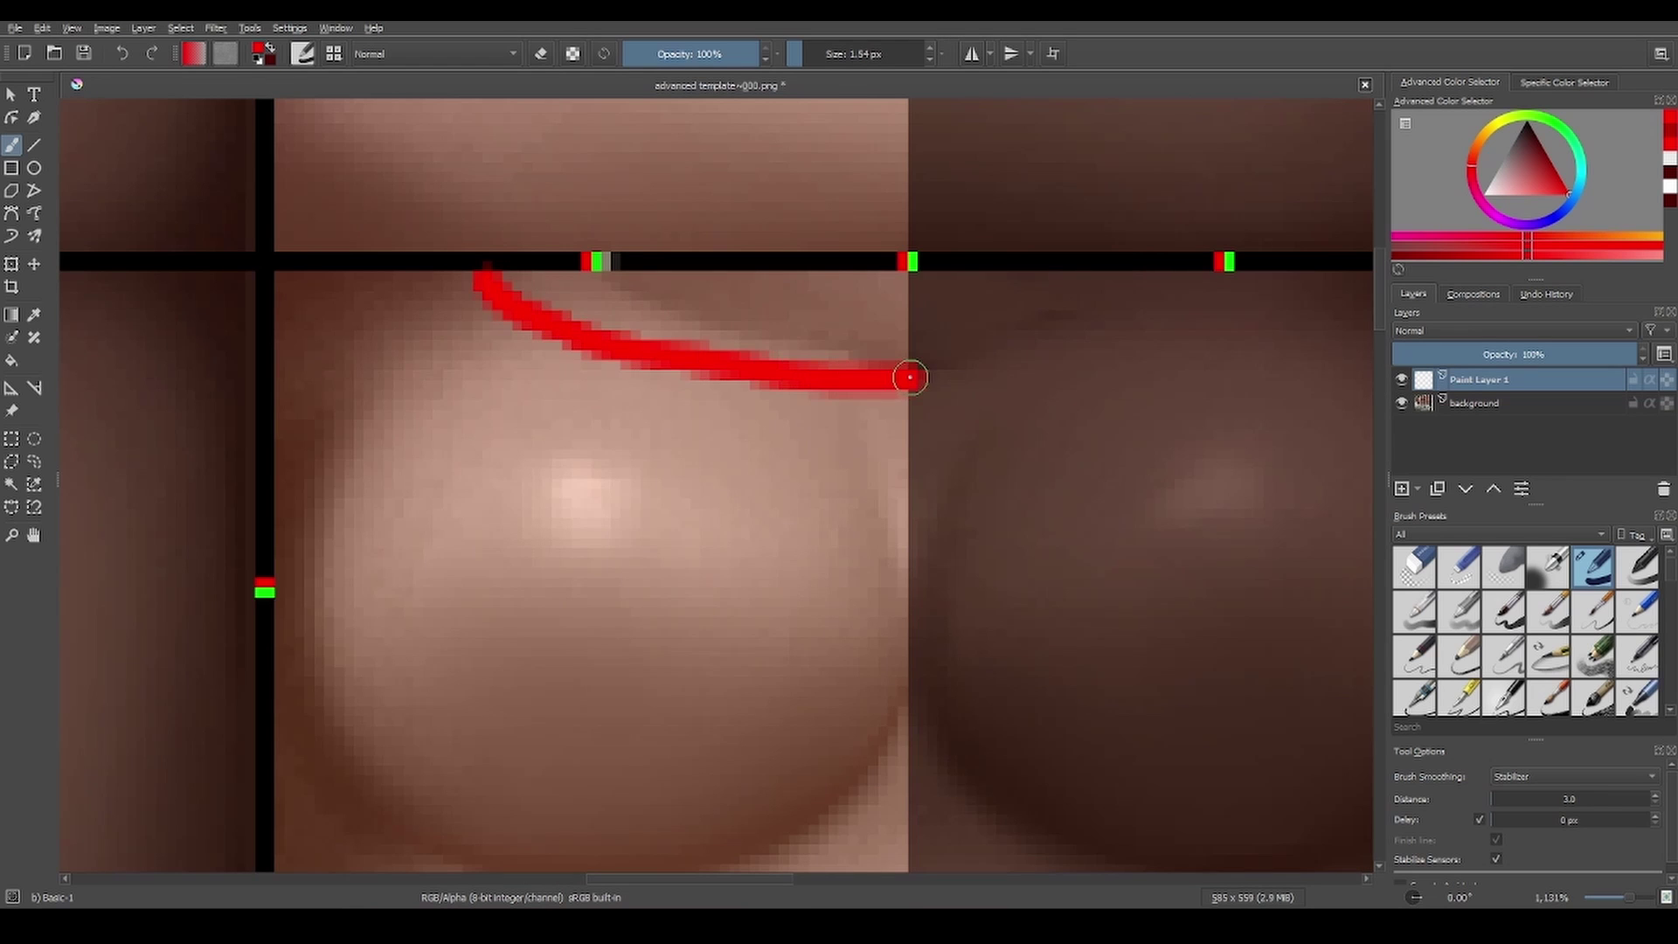
{"action": "scroll", "coordinate": [878, 353], "scroll_direction": "down", "scroll_amount": 2}
{"action": "scroll", "coordinate": [874, 350], "scroll_direction": "up", "scroll_amount": 1}
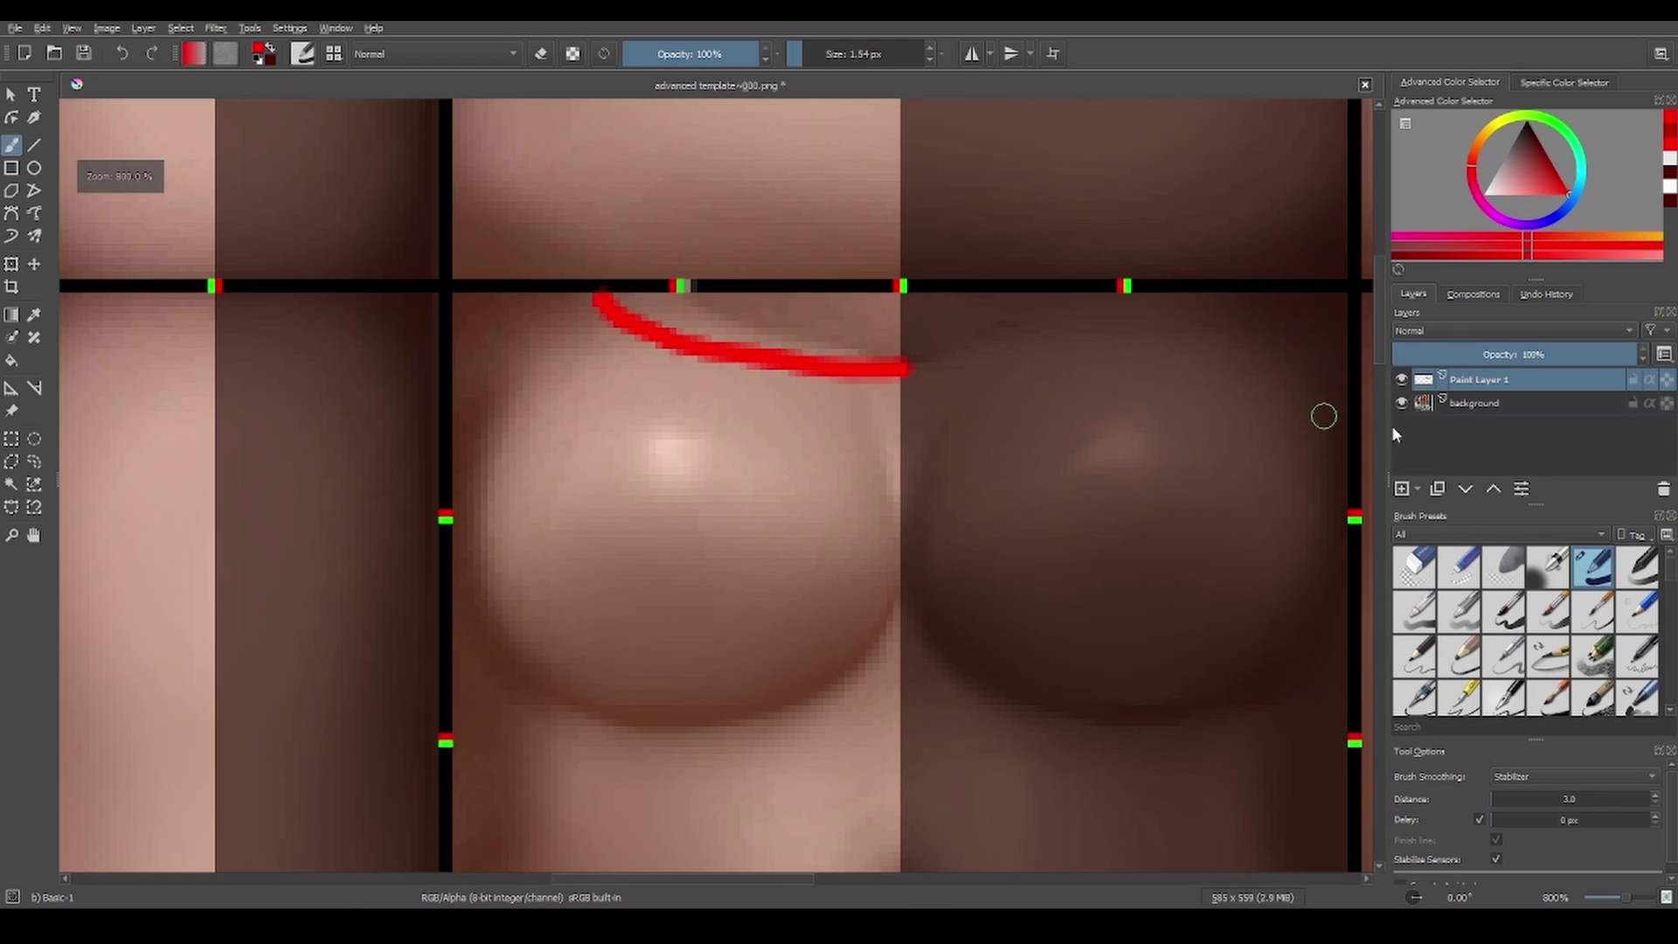
- Duplicate Paint Layer 1 and move the copied neckline curve up and towards the dark half of the torso
{"action": "left_click", "coordinate": [1440, 494]}
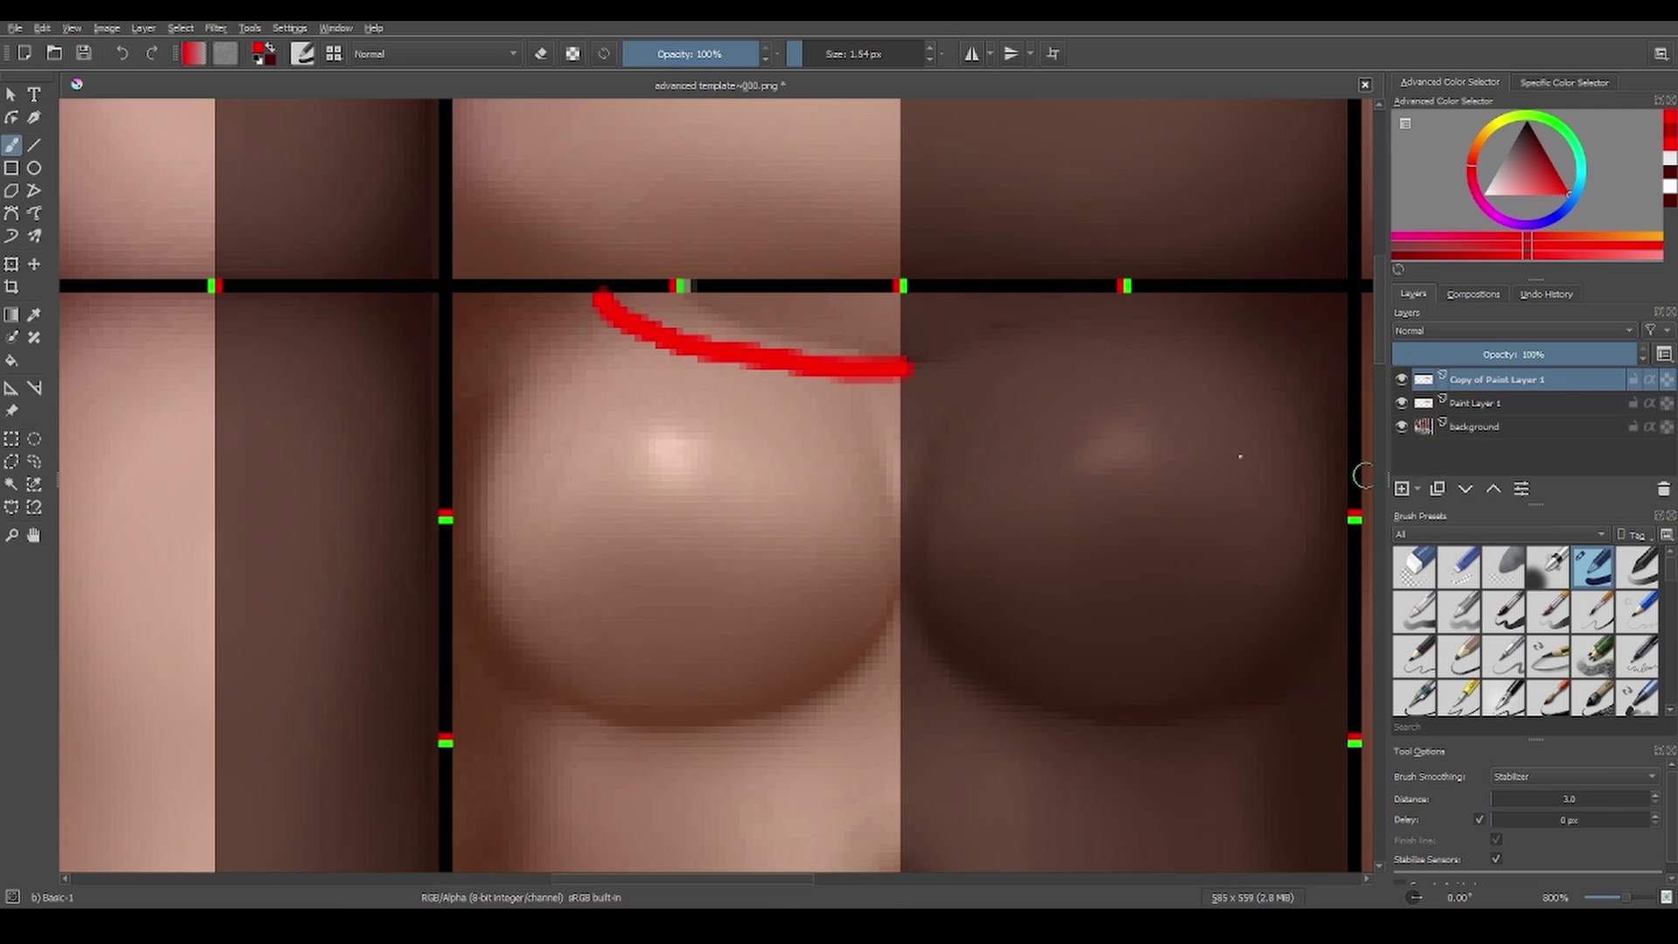
{"action": "left_click", "coordinate": [34, 263]}
{"action": "left_click_drag", "start_coordinate": [664, 346], "coordinate": [878, 259]}
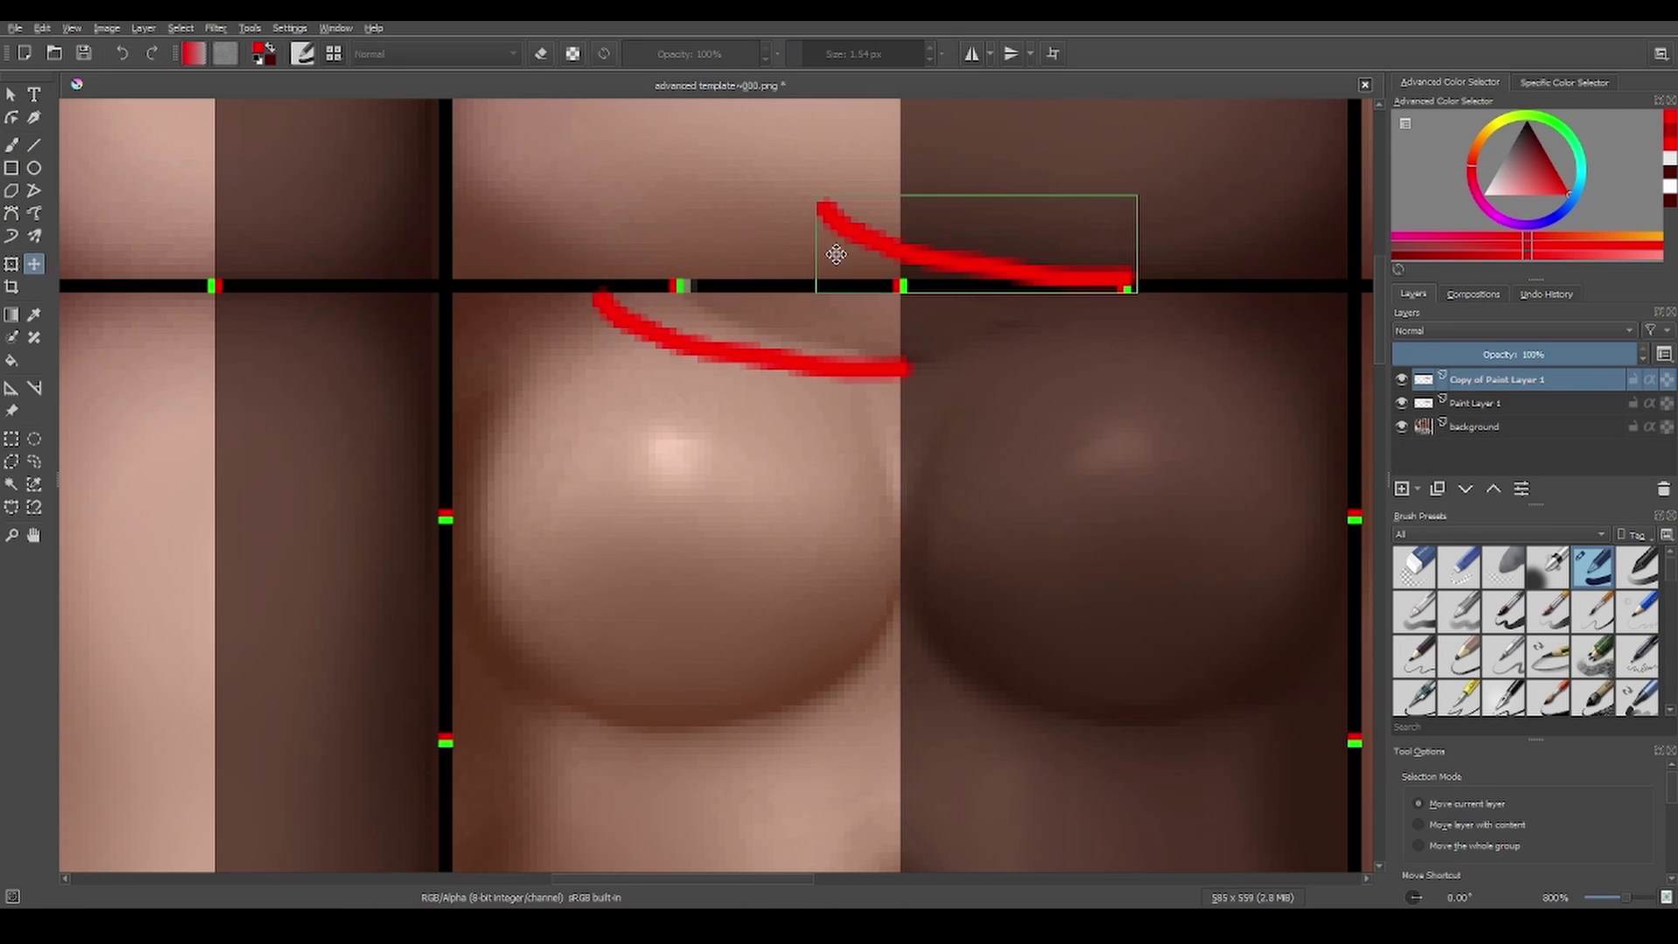
- Mirror the copied neckline layer horizontally and move it to meet the original curve at the torso's centre seam
{"action": "left_click", "coordinate": [142, 29]}
{"action": "mouse_move", "coordinate": [178, 196]}
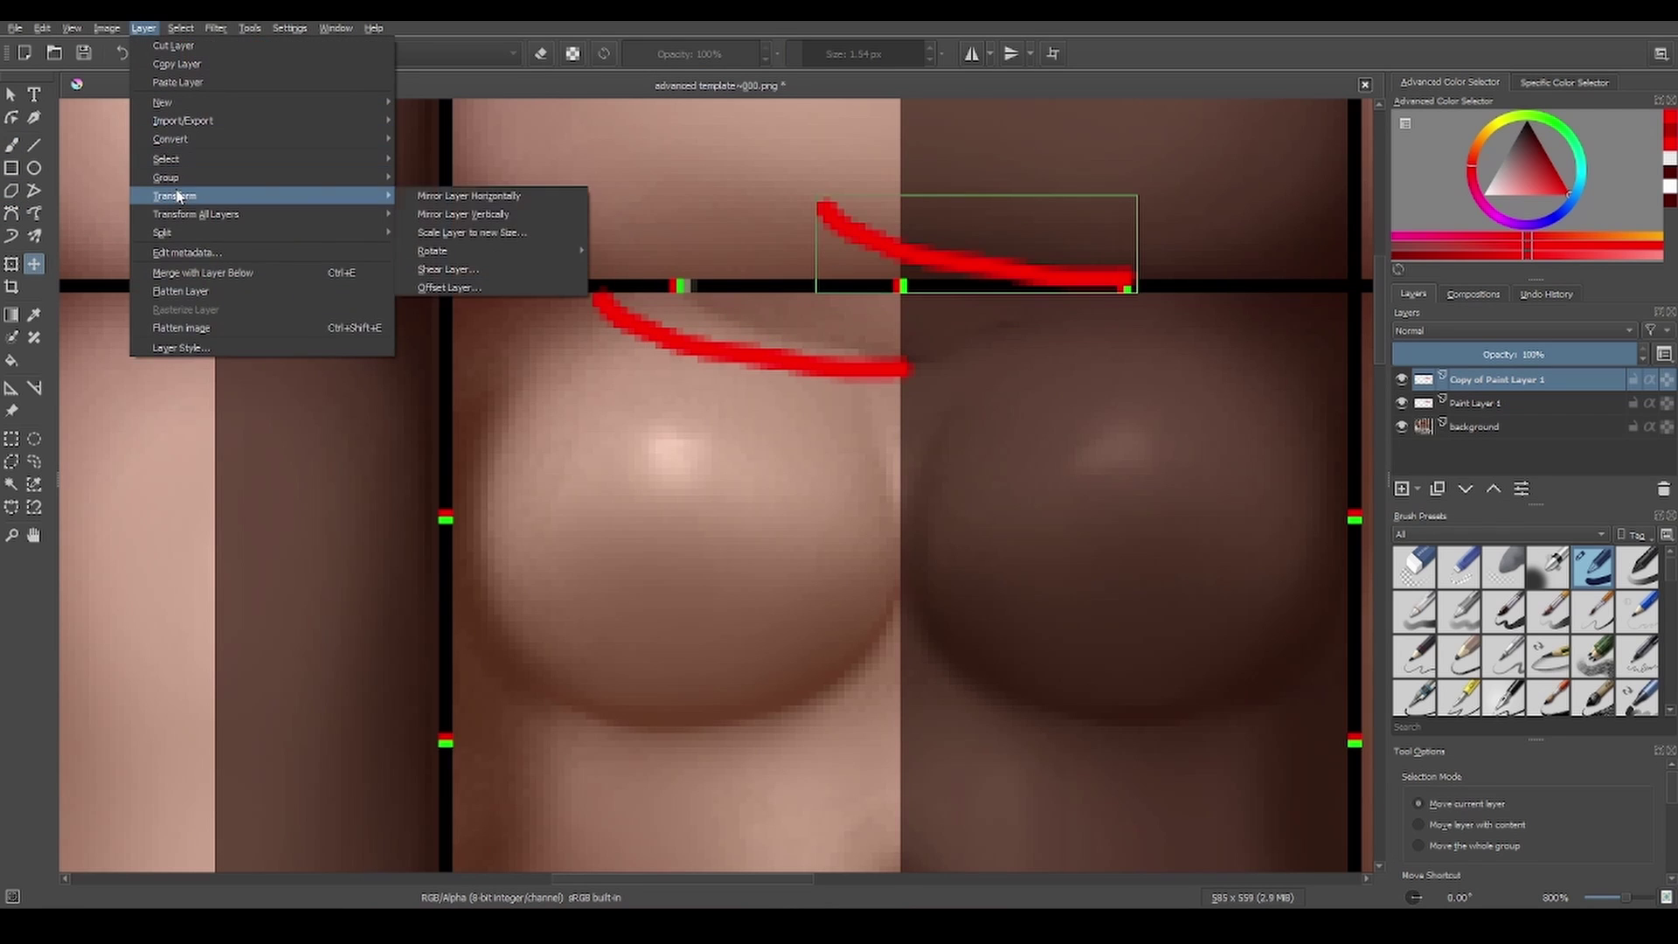
{"action": "left_click", "coordinate": [466, 196]}
{"action": "mouse_move", "coordinate": [464, 206]}
{"action": "left_mouse_down"}
{"action": "mouse_move", "coordinate": [709, 332]}
{"action": "mouse_move", "coordinate": [685, 343]}
{"action": "left_mouse_up"}
{"action": "scroll", "coordinate": [503, 320], "scroll_direction": "down", "scroll_amount": 4}
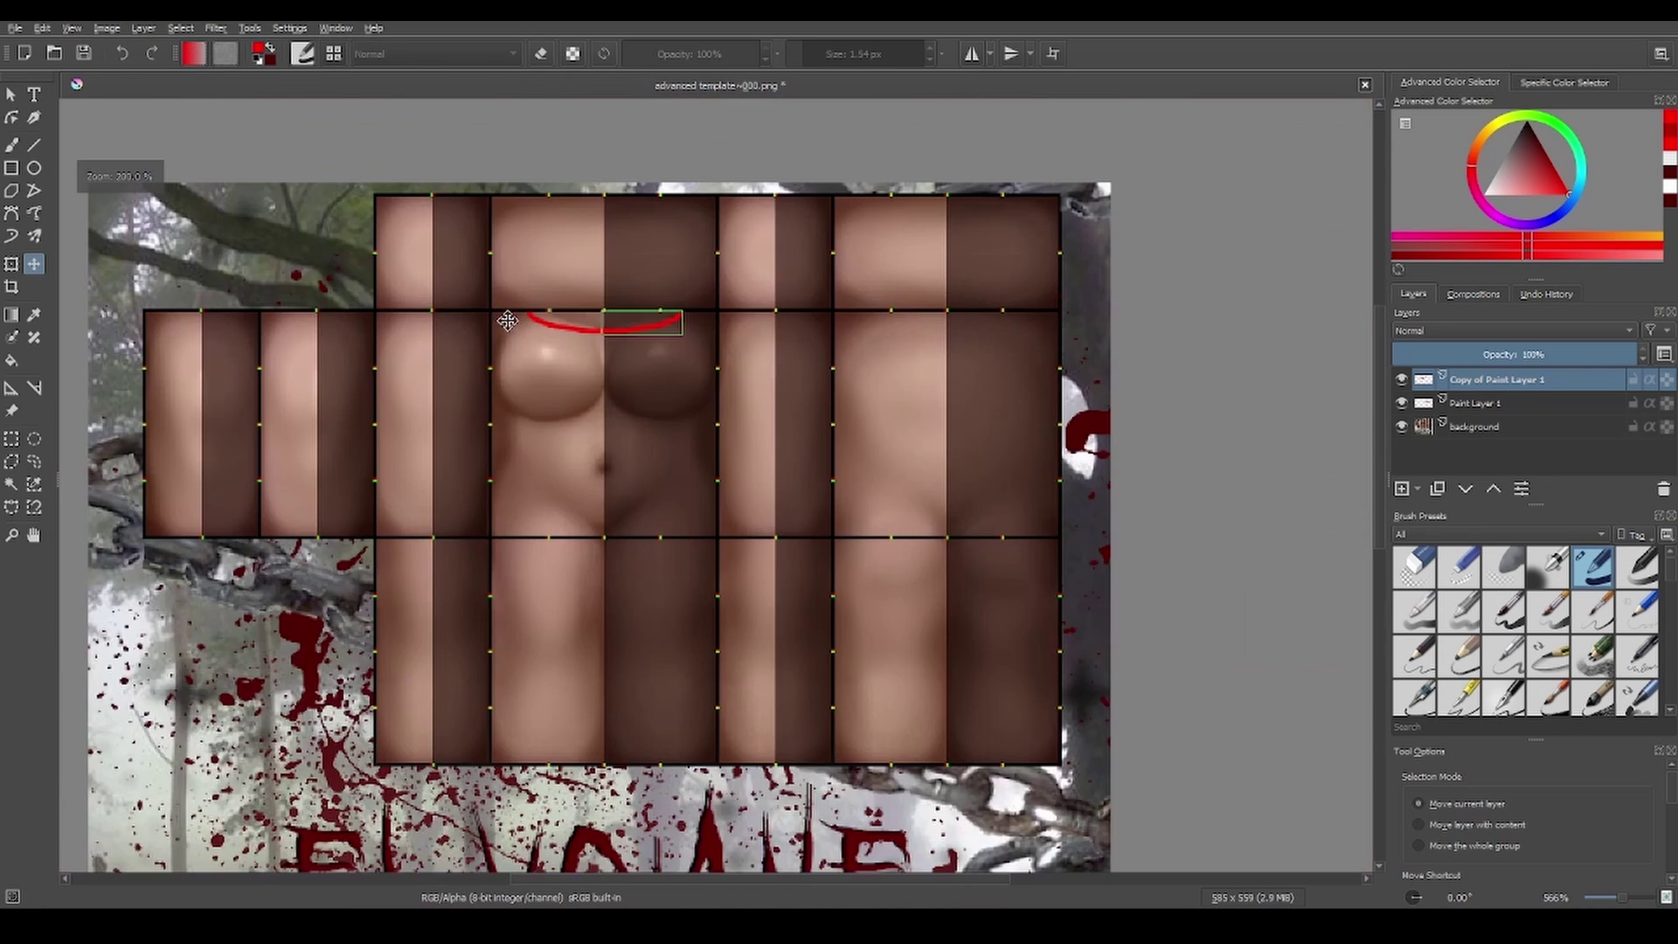
{"action": "scroll", "coordinate": [535, 321], "scroll_direction": "up", "scroll_amount": 3}
- Delete the copied neckline layer and the original paint layer, and add a new empty paint layer
{"action": "left_click", "coordinate": [1663, 488]}
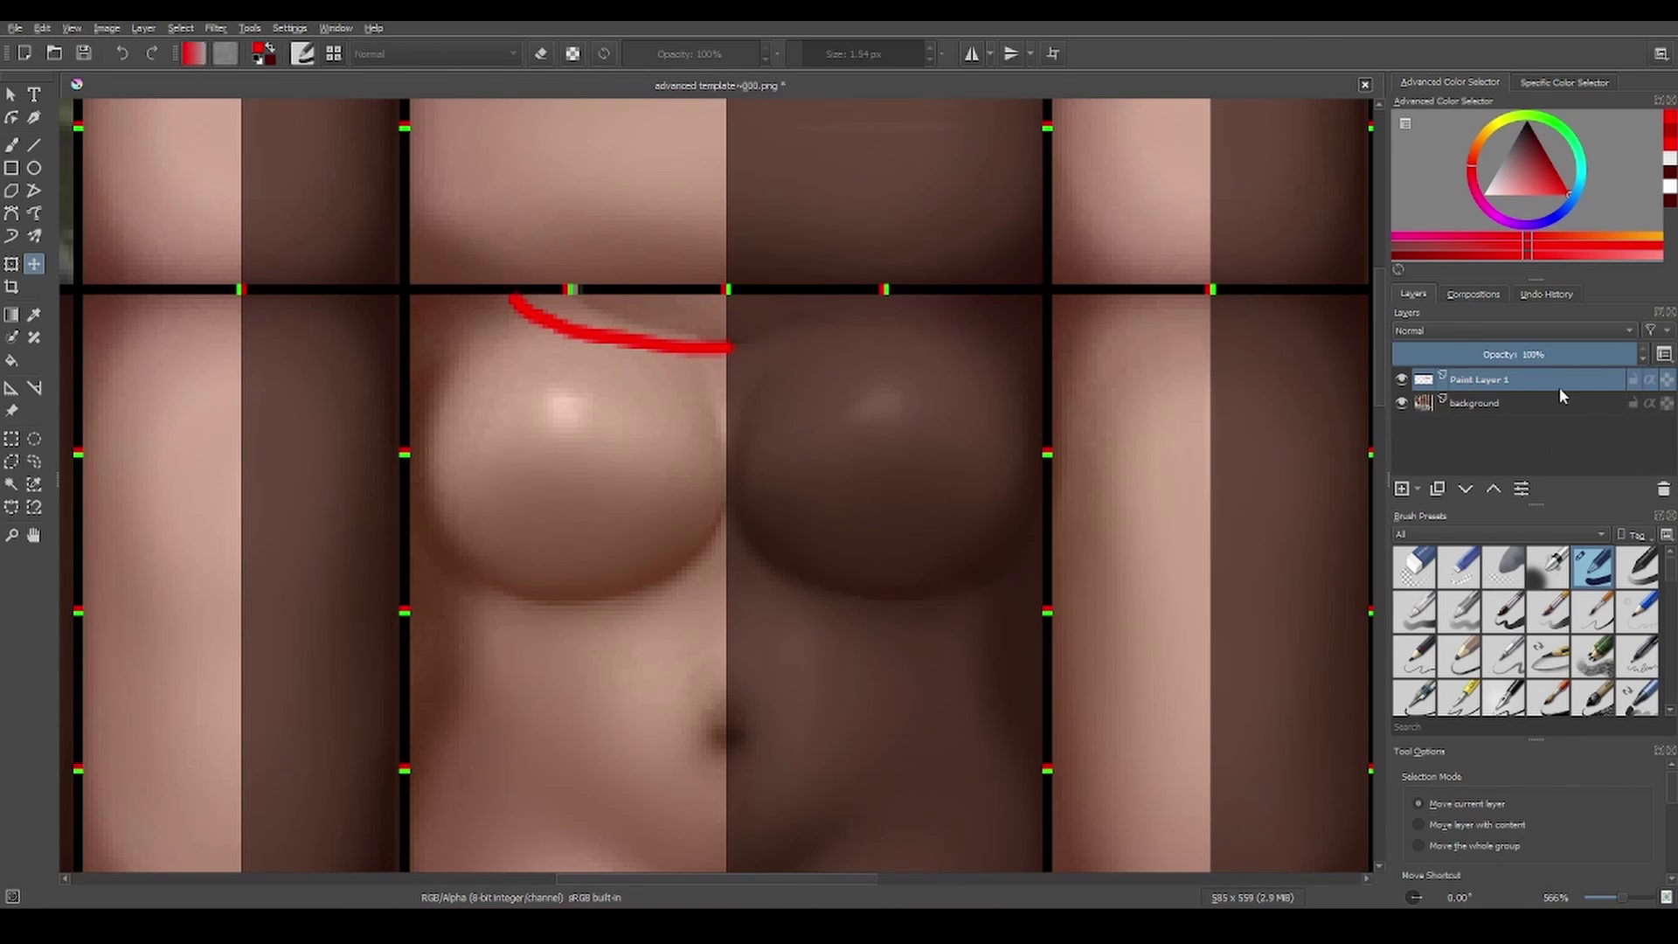
{"action": "left_click", "coordinate": [1663, 489]}
{"action": "left_click", "coordinate": [1402, 487]}
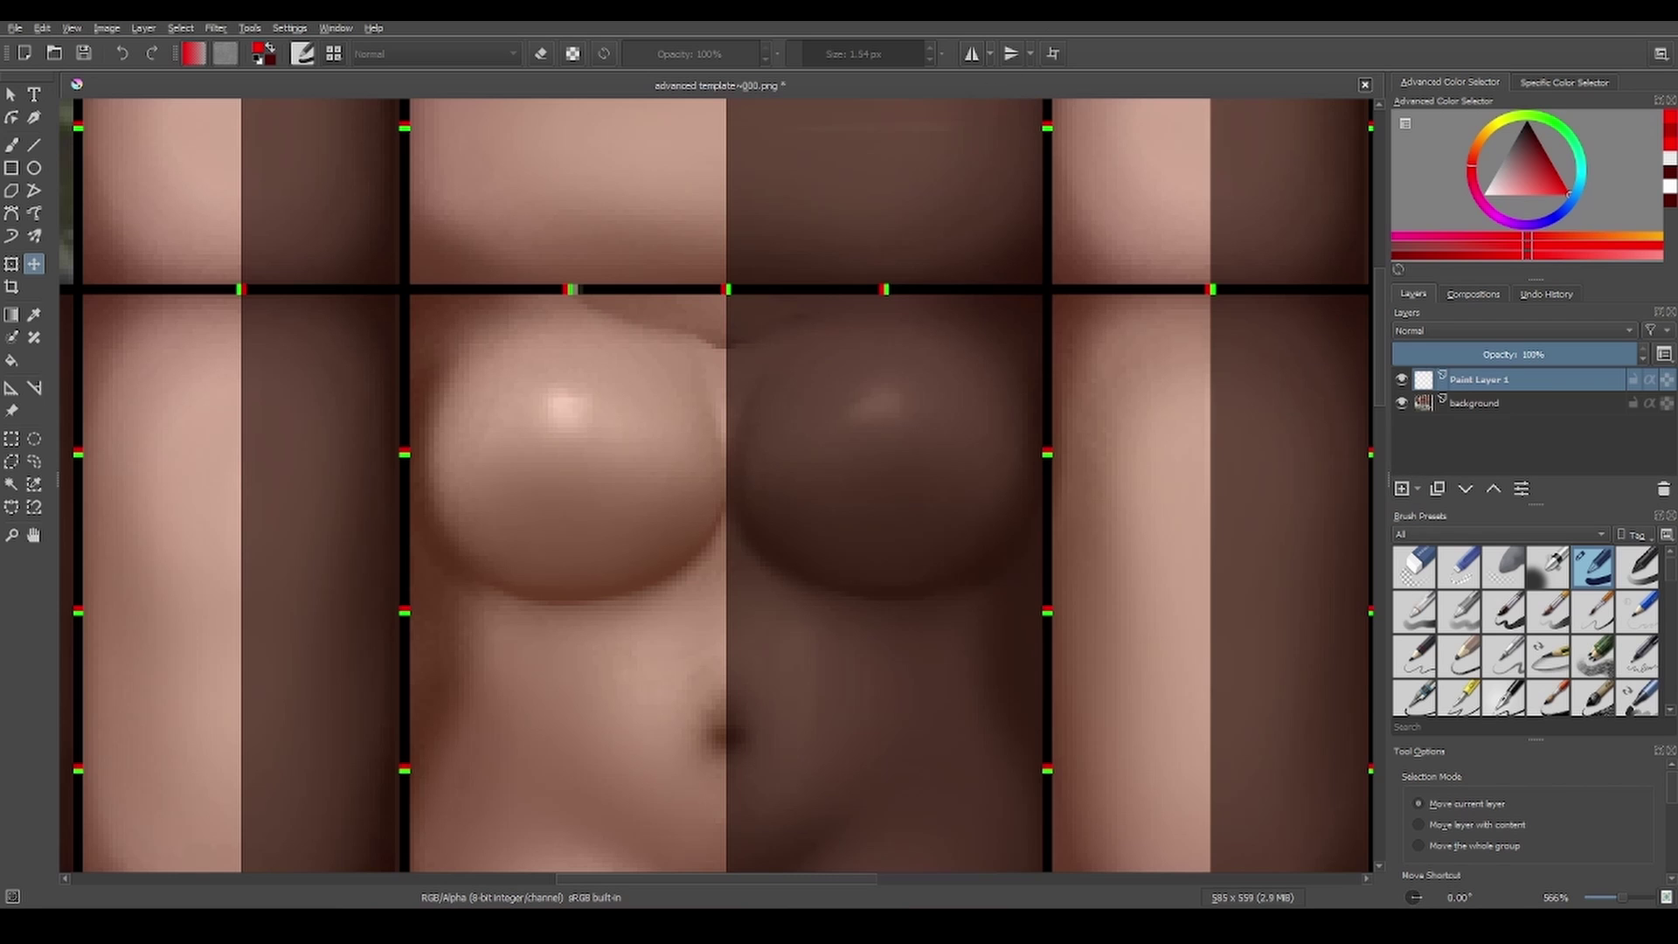
- Turn on horizontal mirroring and paint a red test line across the chest of the front torso panel
{"action": "left_click", "coordinate": [983, 53]}
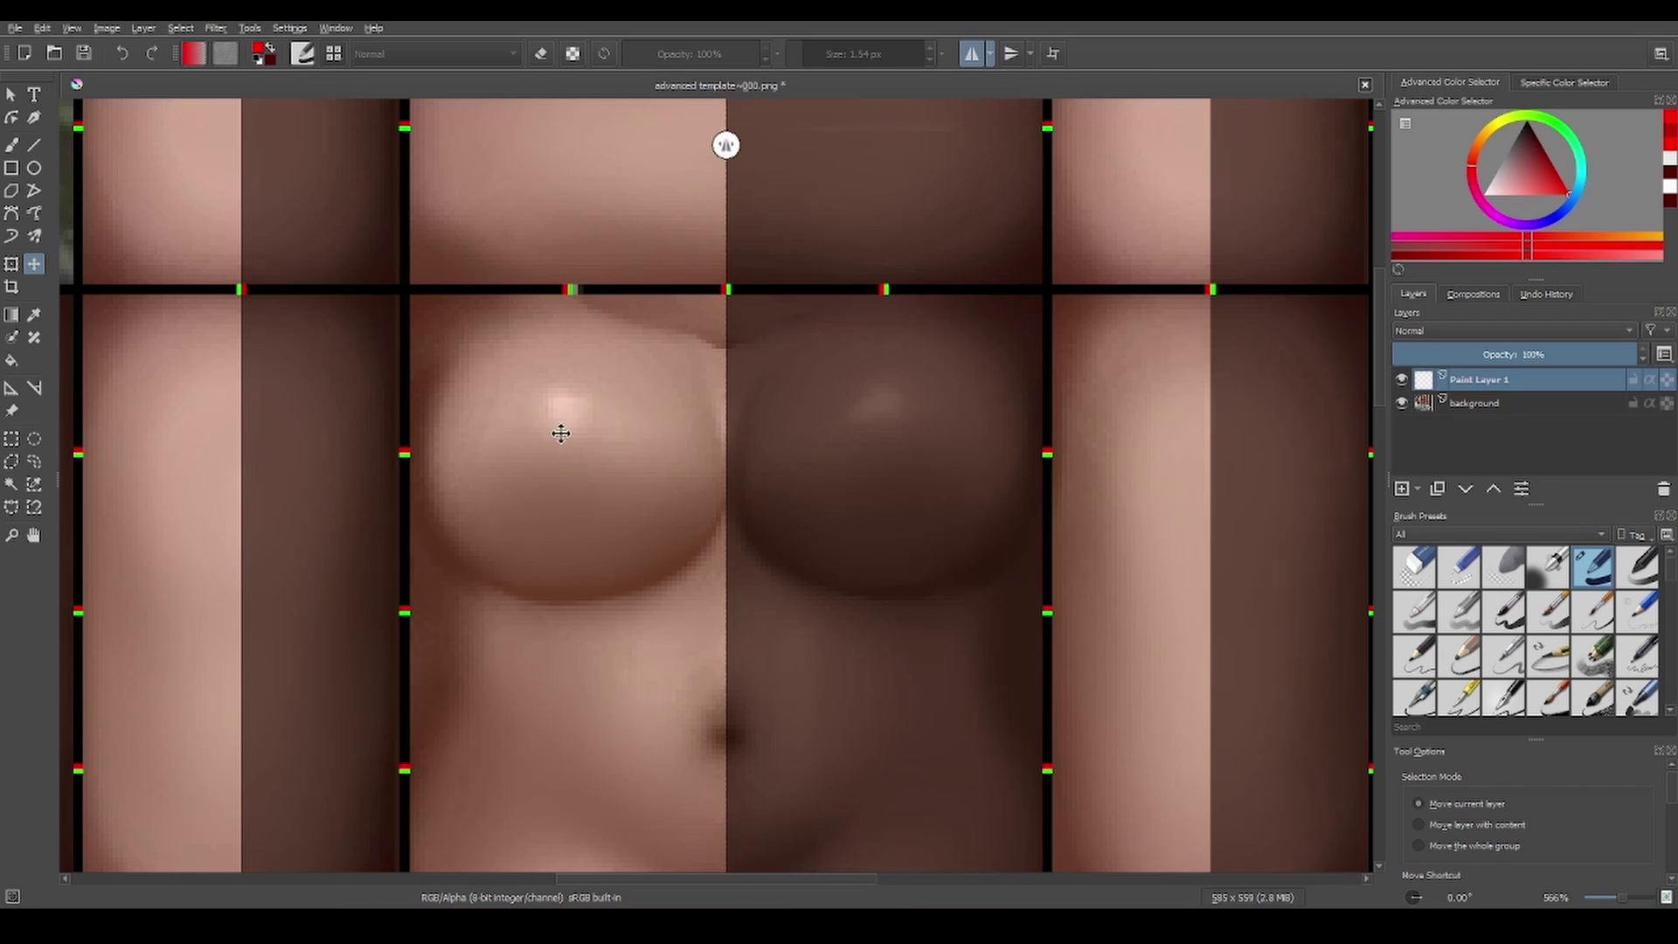
{"action": "left_click", "coordinate": [11, 145]}
{"action": "left_click_drag", "start_coordinate": [454, 385], "coordinate": [580, 574]}
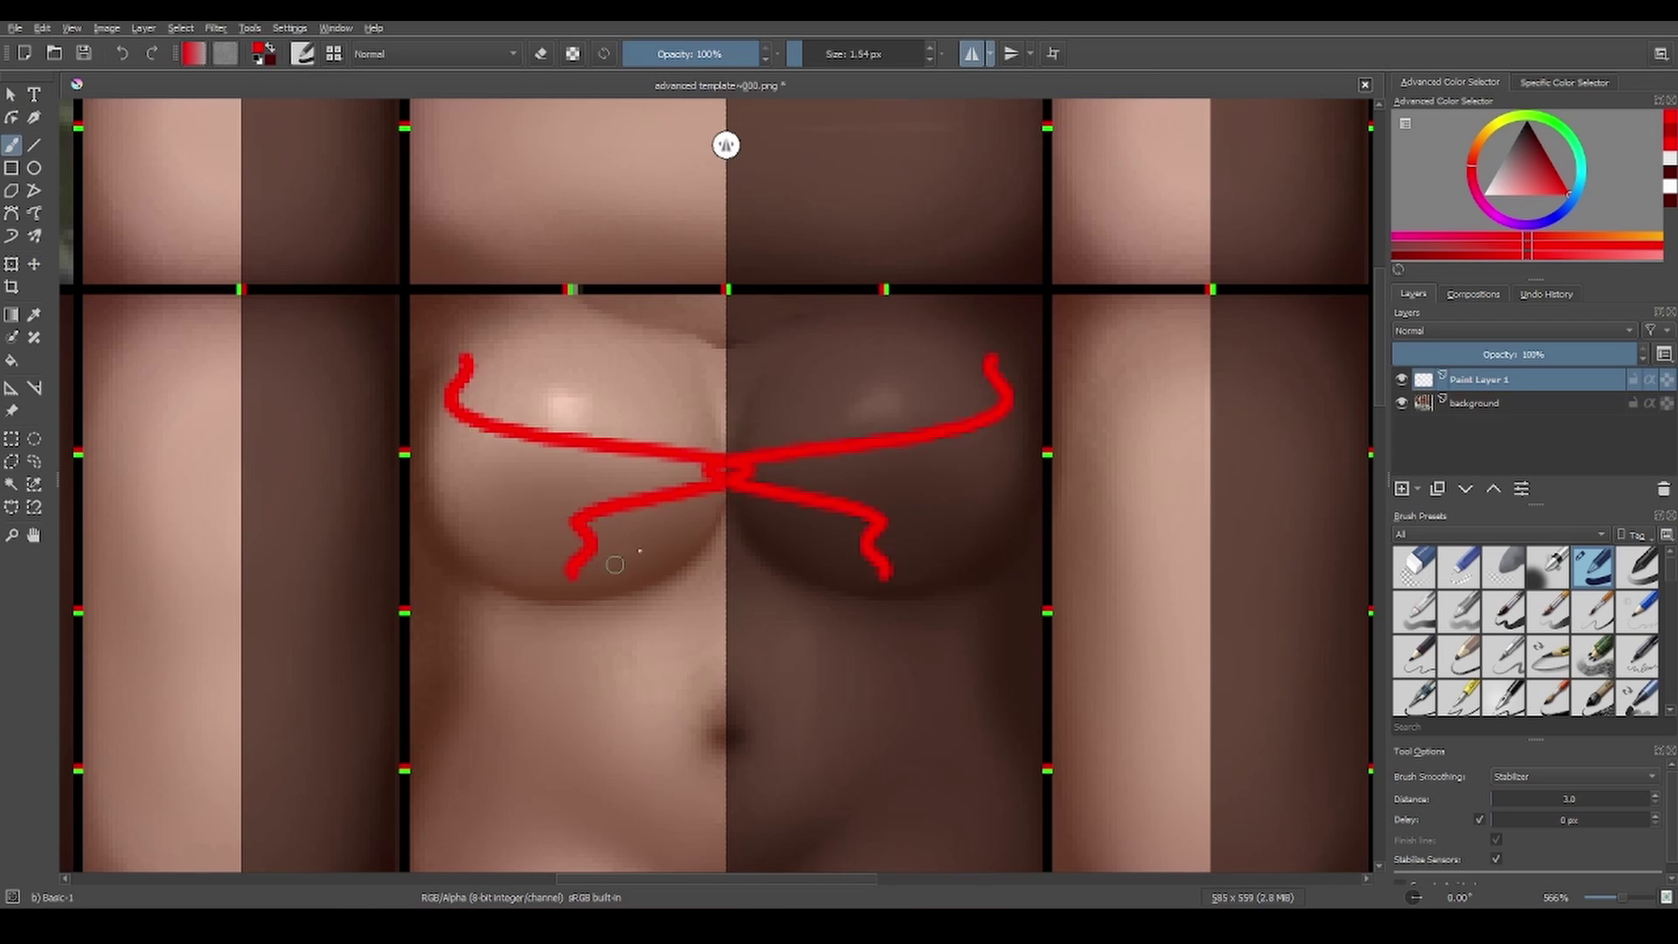
- Turn on vertical mirroring too, paint a stroke mirrored both ways, undo both test strokes and turn off both mirror modes
{"action": "key", "text": "minus"}
{"action": "key", "text": "minus"}
{"action": "left_click", "coordinate": [1012, 54]}
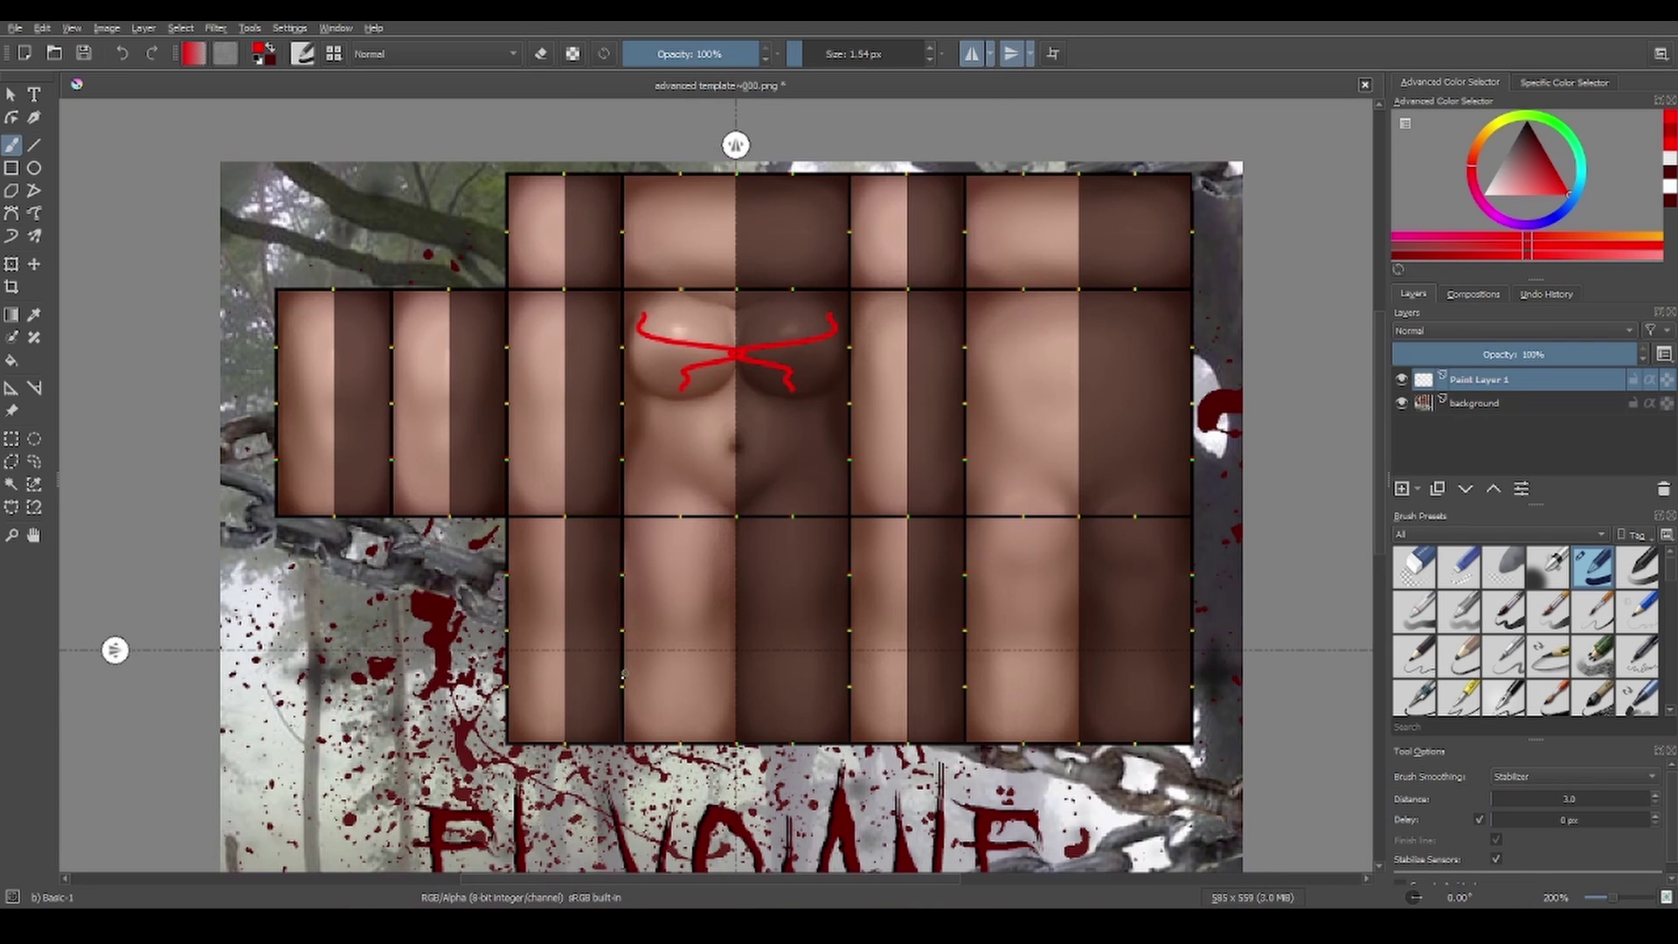
{"action": "left_click_drag", "start_coordinate": [835, 764], "coordinate": [992, 760]}
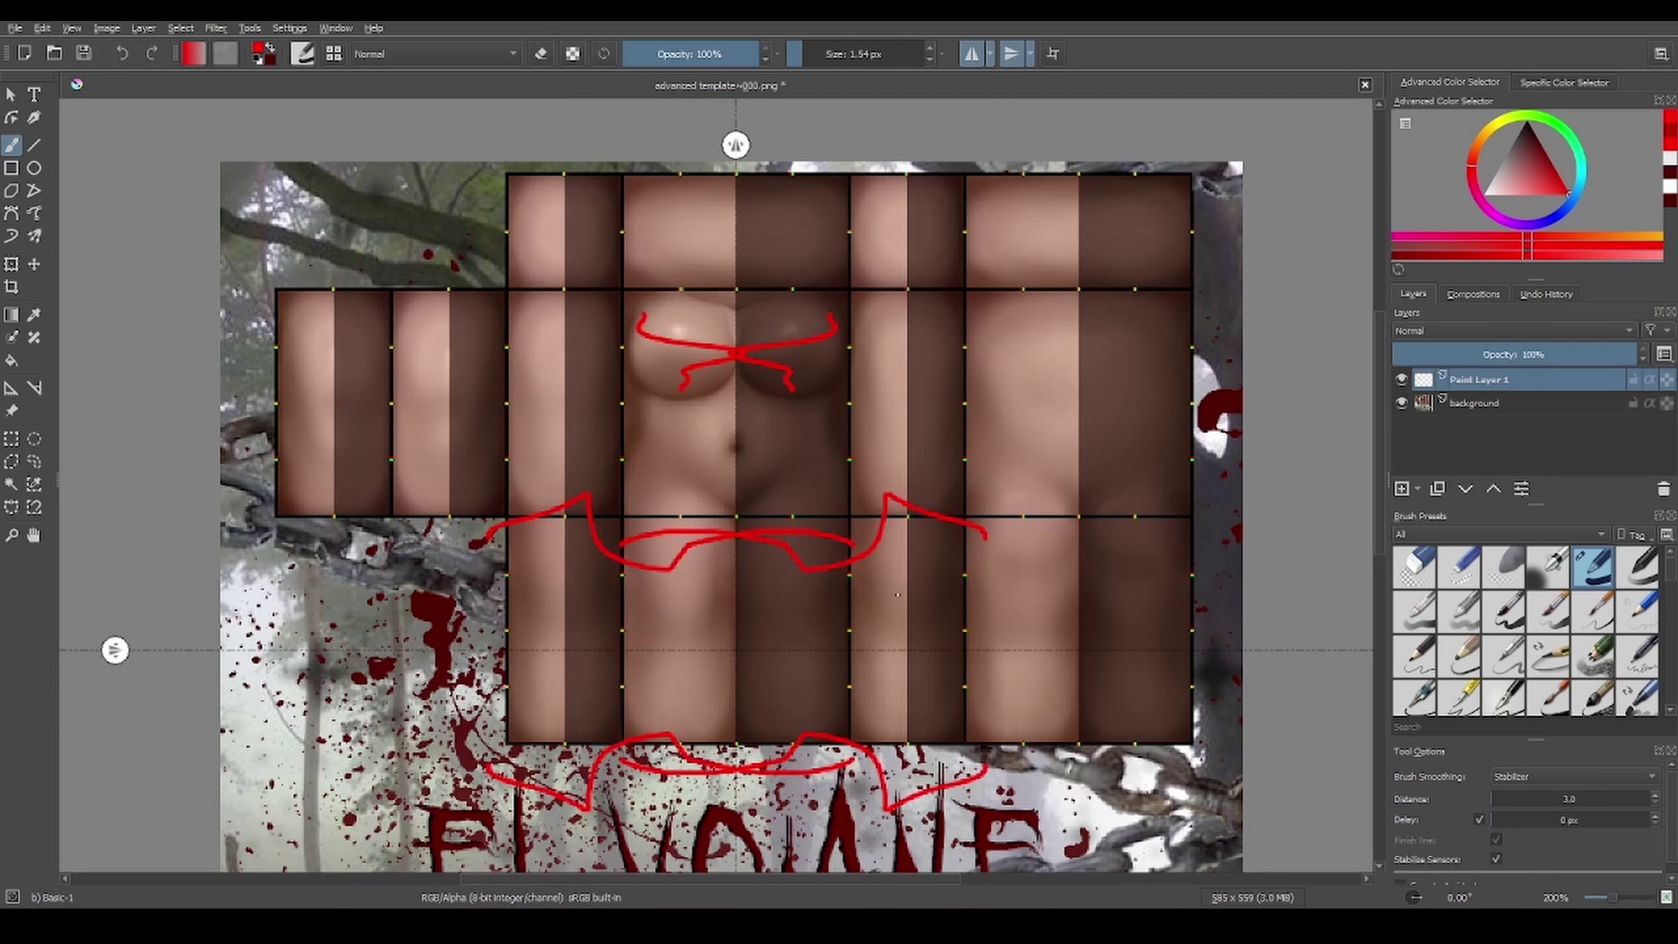
{"action": "key", "text": "ctrl+z"}
{"action": "key", "text": "ctrl+z"}
{"action": "left_click", "coordinate": [972, 55]}
{"action": "left_click", "coordinate": [1010, 55]}
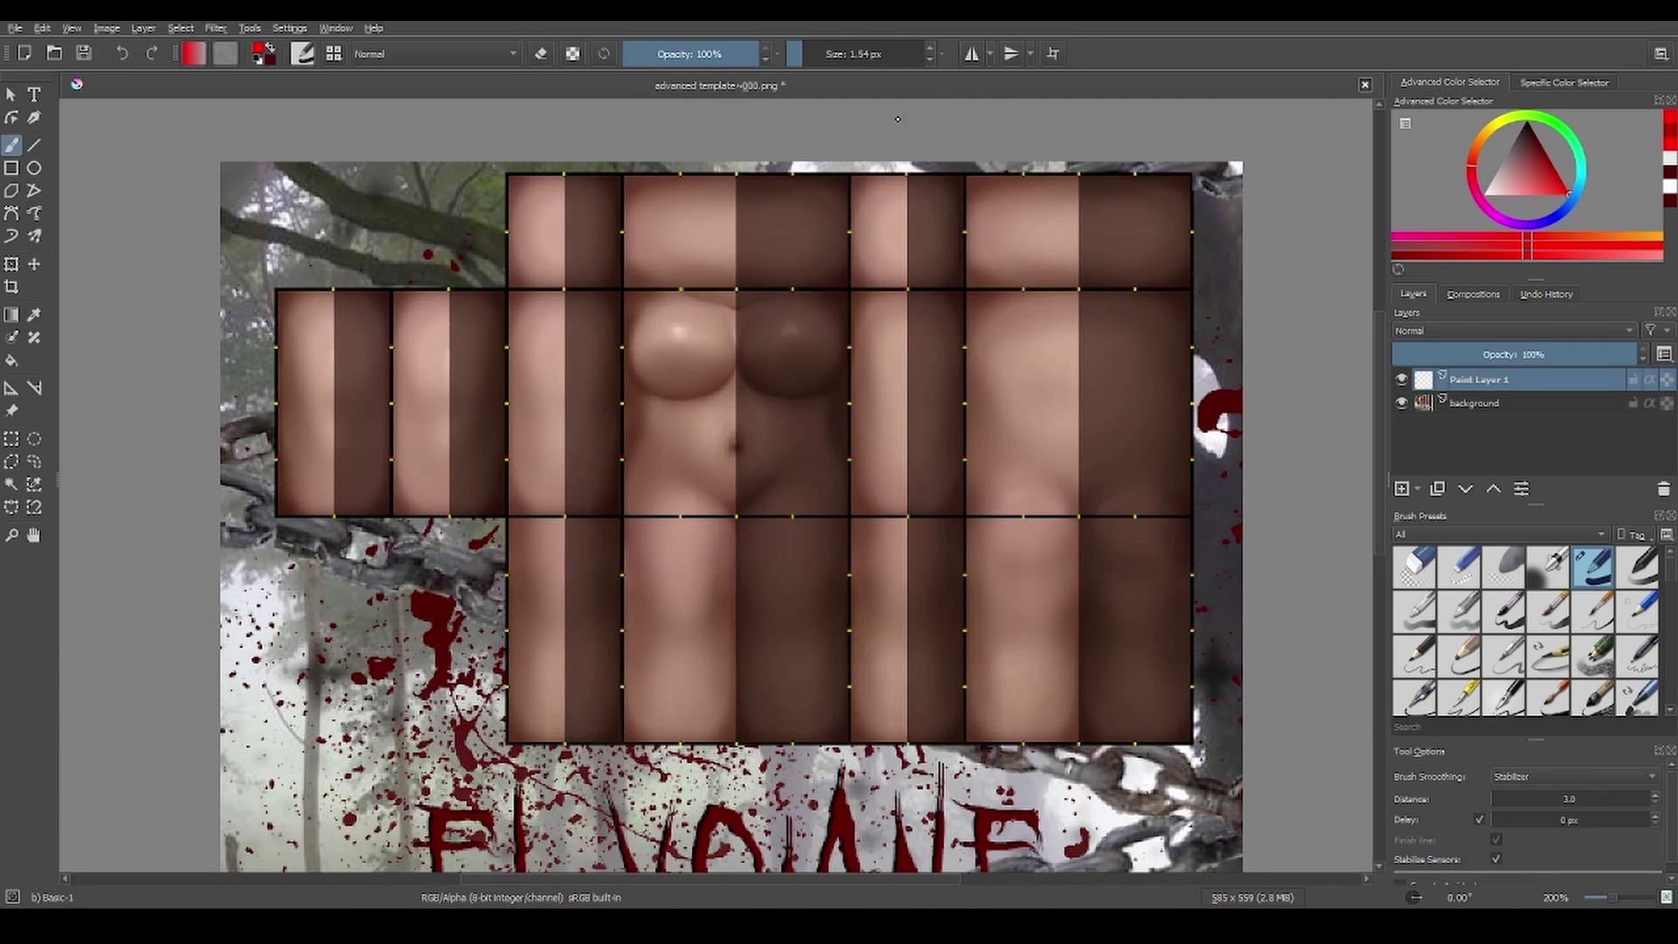
- Look through the blending modes available for the paint layer without changing its mode
{"action": "scroll", "coordinate": [709, 269], "scroll_direction": "up", "scroll_amount": 1}
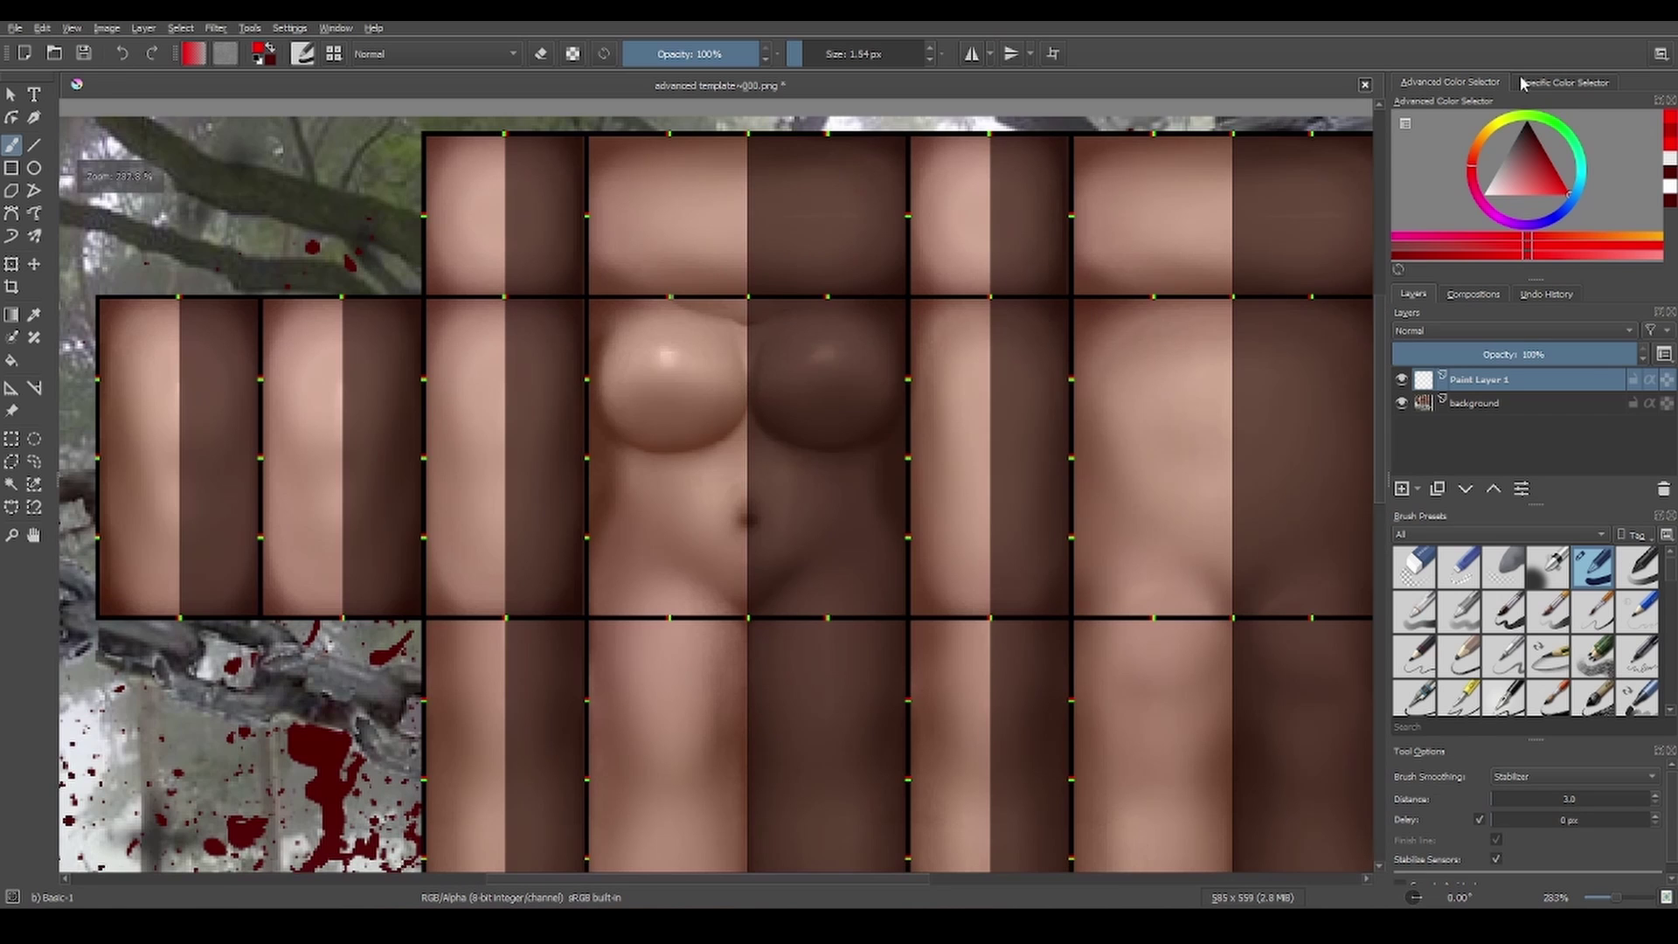
{"action": "left_click", "coordinate": [1500, 332]}
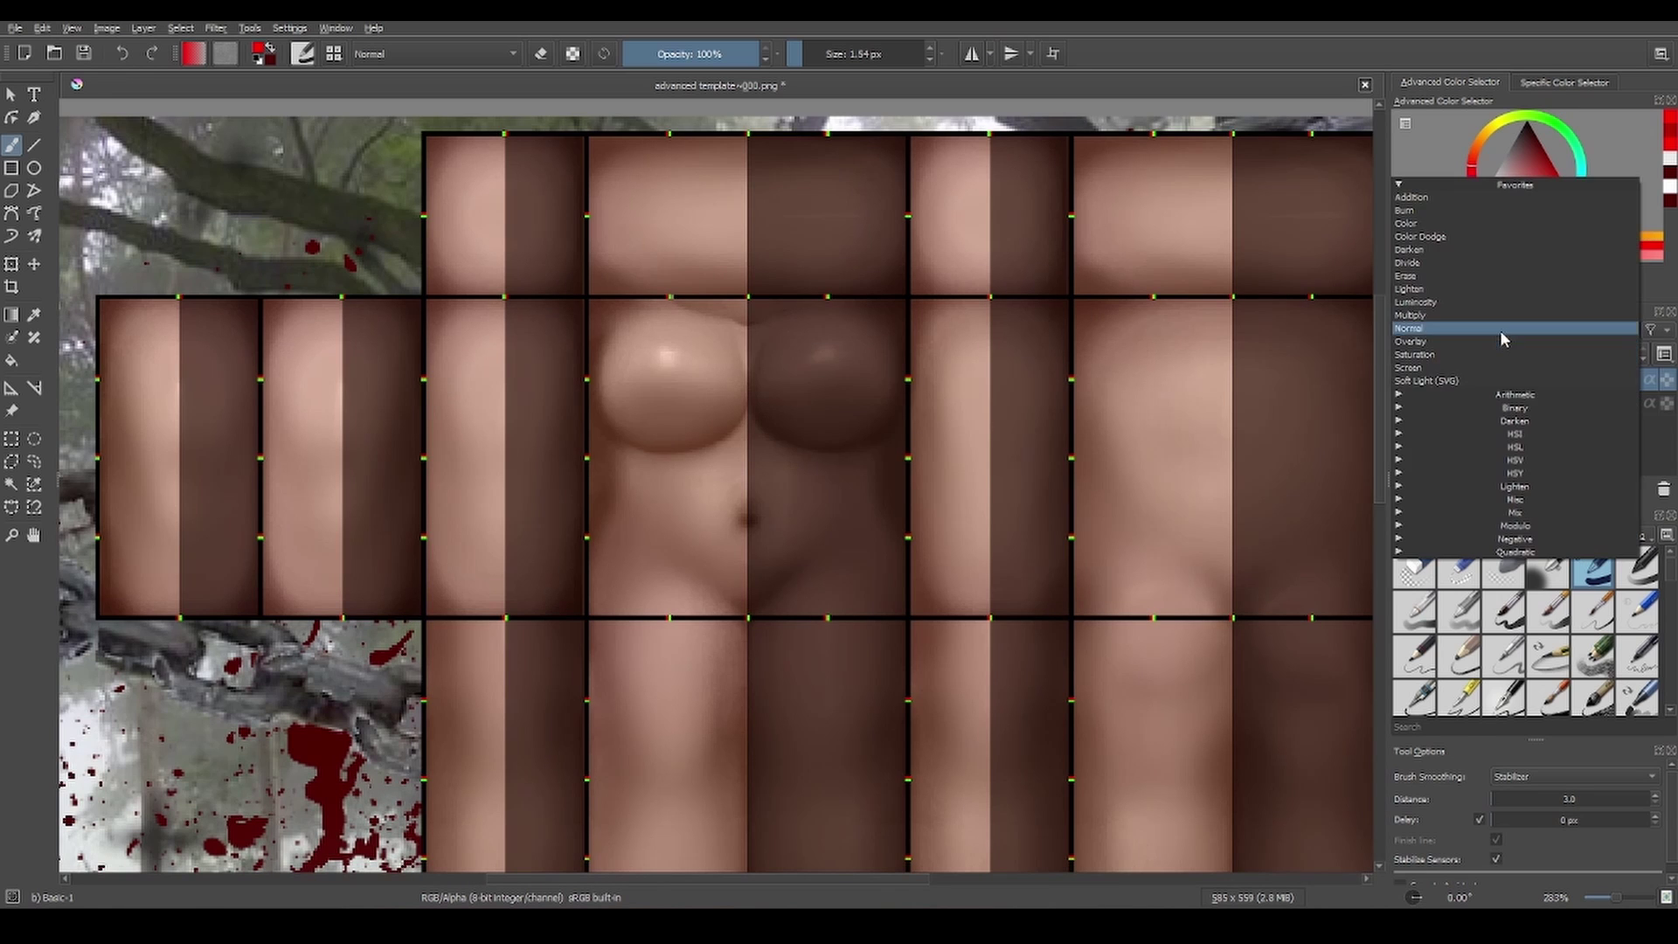
{"action": "left_click", "coordinate": [1658, 284]}
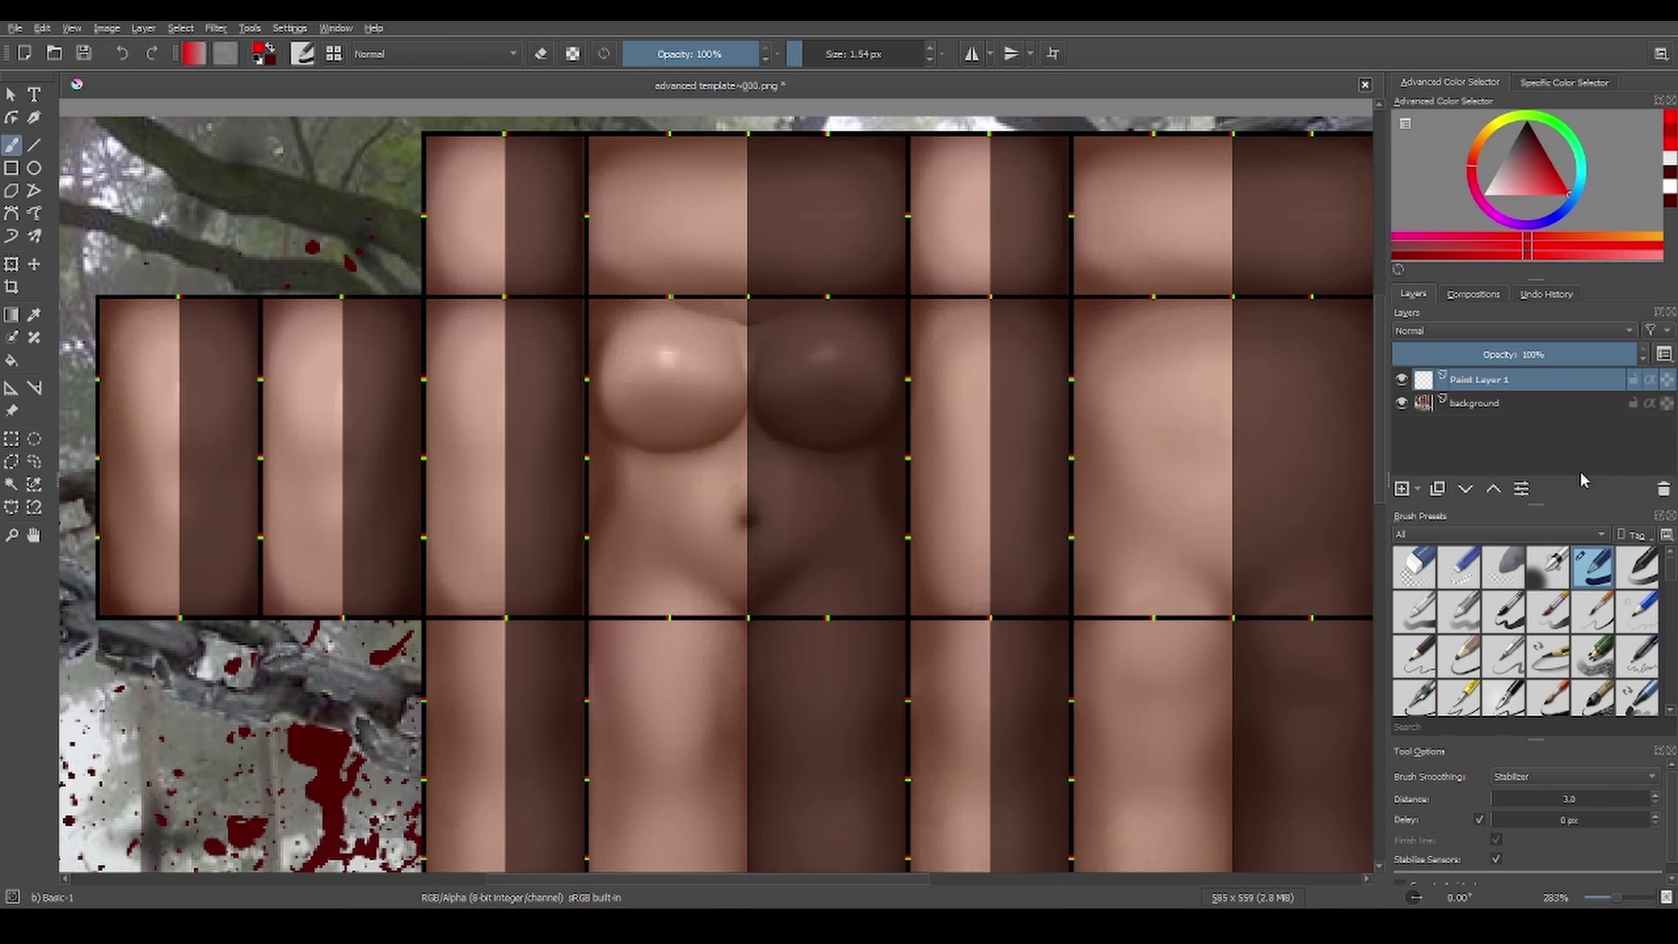
- Replace the paint layer above the background with a new empty one and browse the brush presets
{"action": "left_click", "coordinate": [1661, 491]}
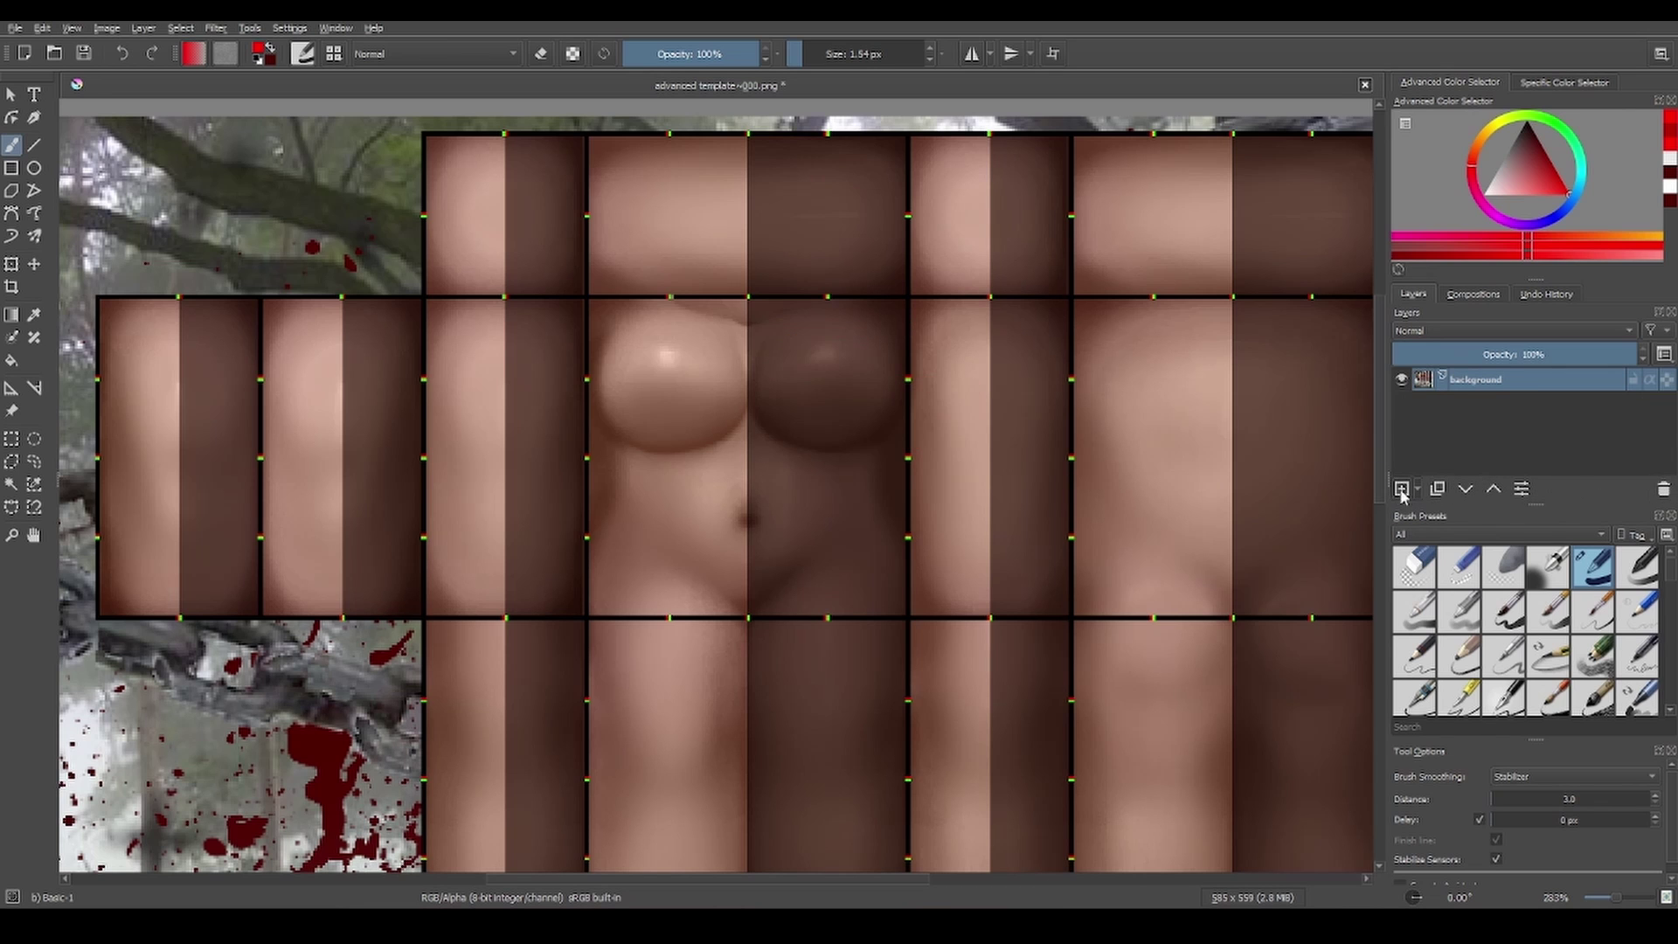
{"action": "left_click", "coordinate": [1401, 490]}
{"action": "scroll", "coordinate": [1525, 621], "scroll_direction": "down", "scroll_amount": 5}
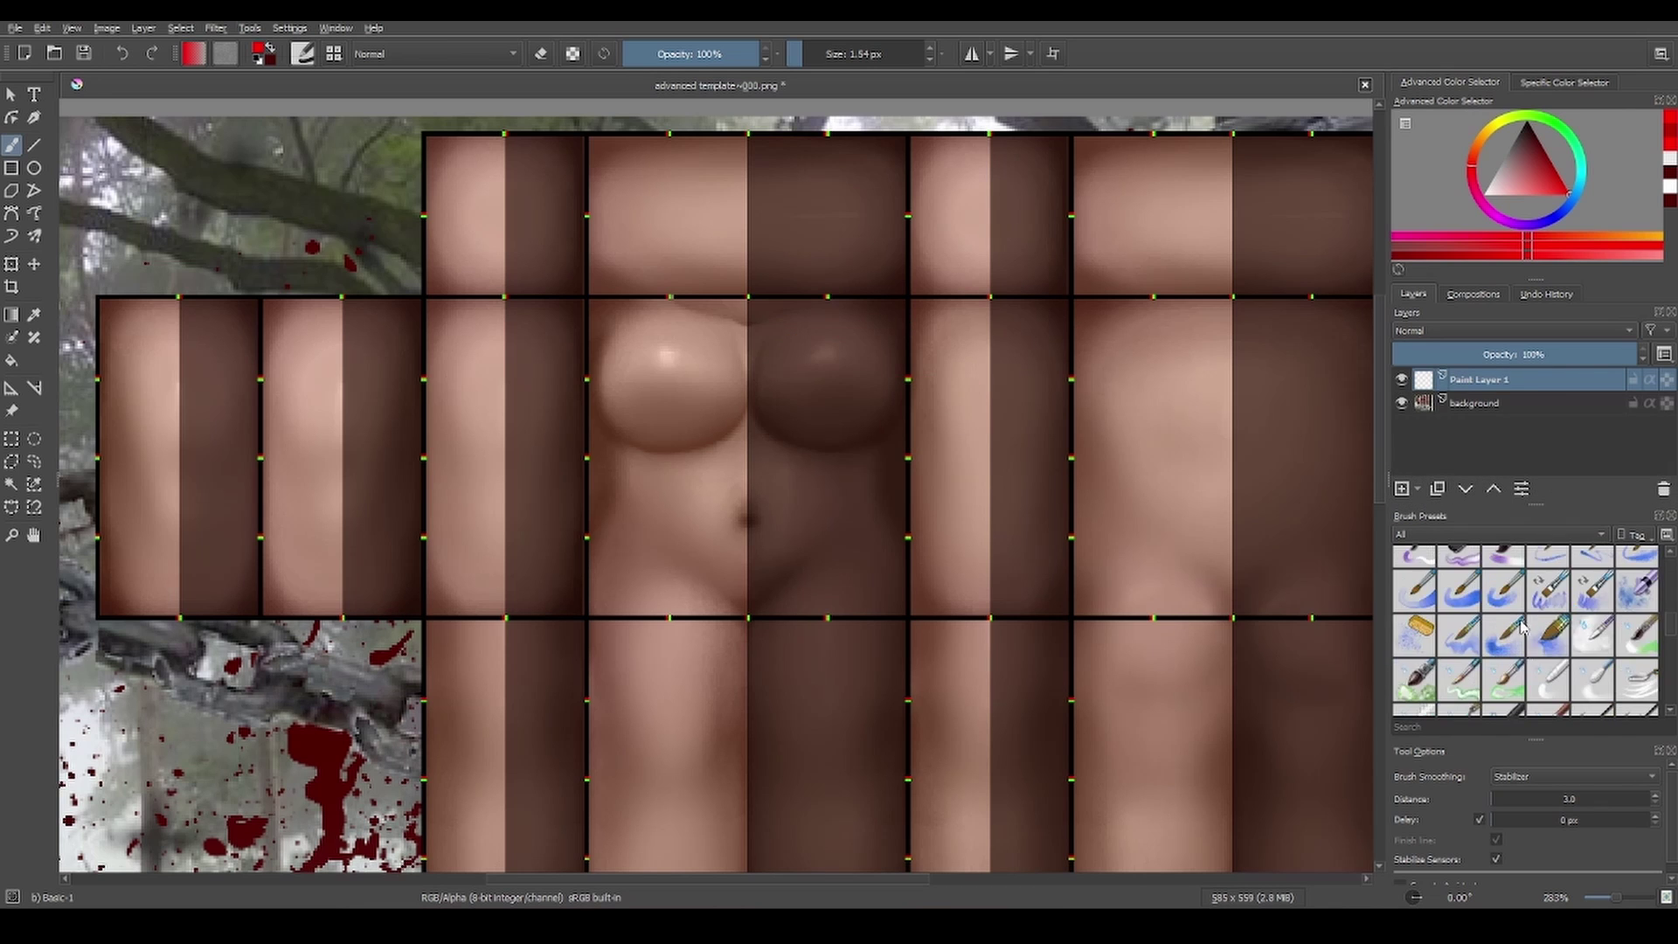
- Recolour the dark red oval with an HSV/HSL adjustment using hue 106, saturation about -59 and slightly reduced lightness
{"action": "left_click", "coordinate": [241, 32]}
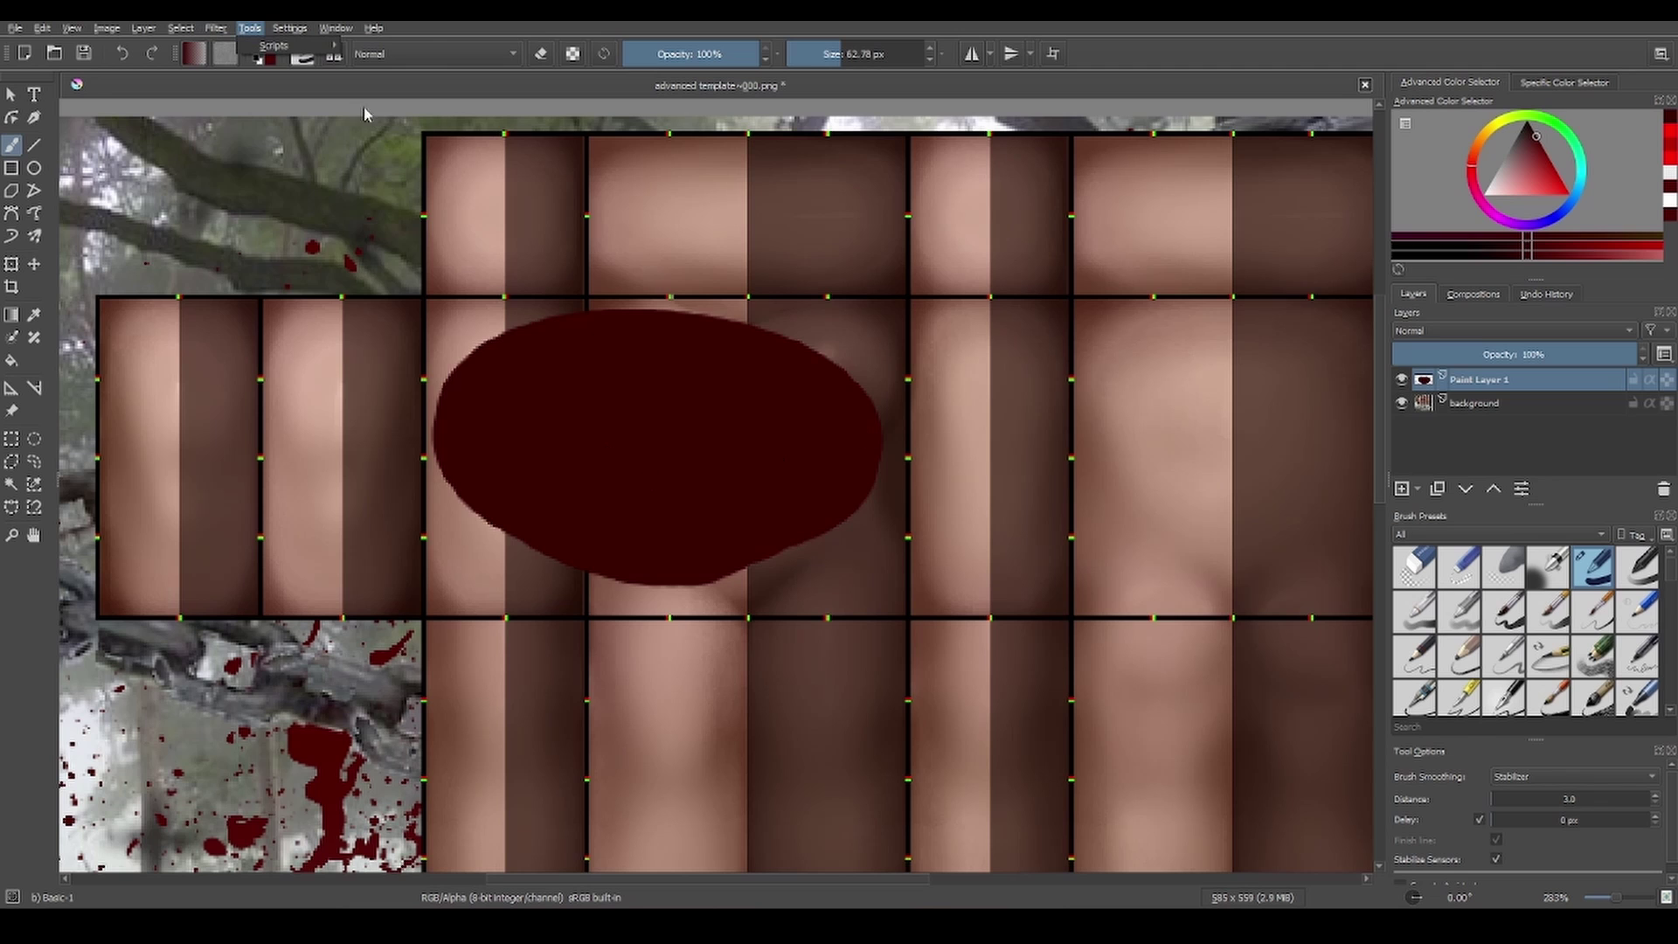
{"action": "mouse_move", "coordinate": [201, 33]}
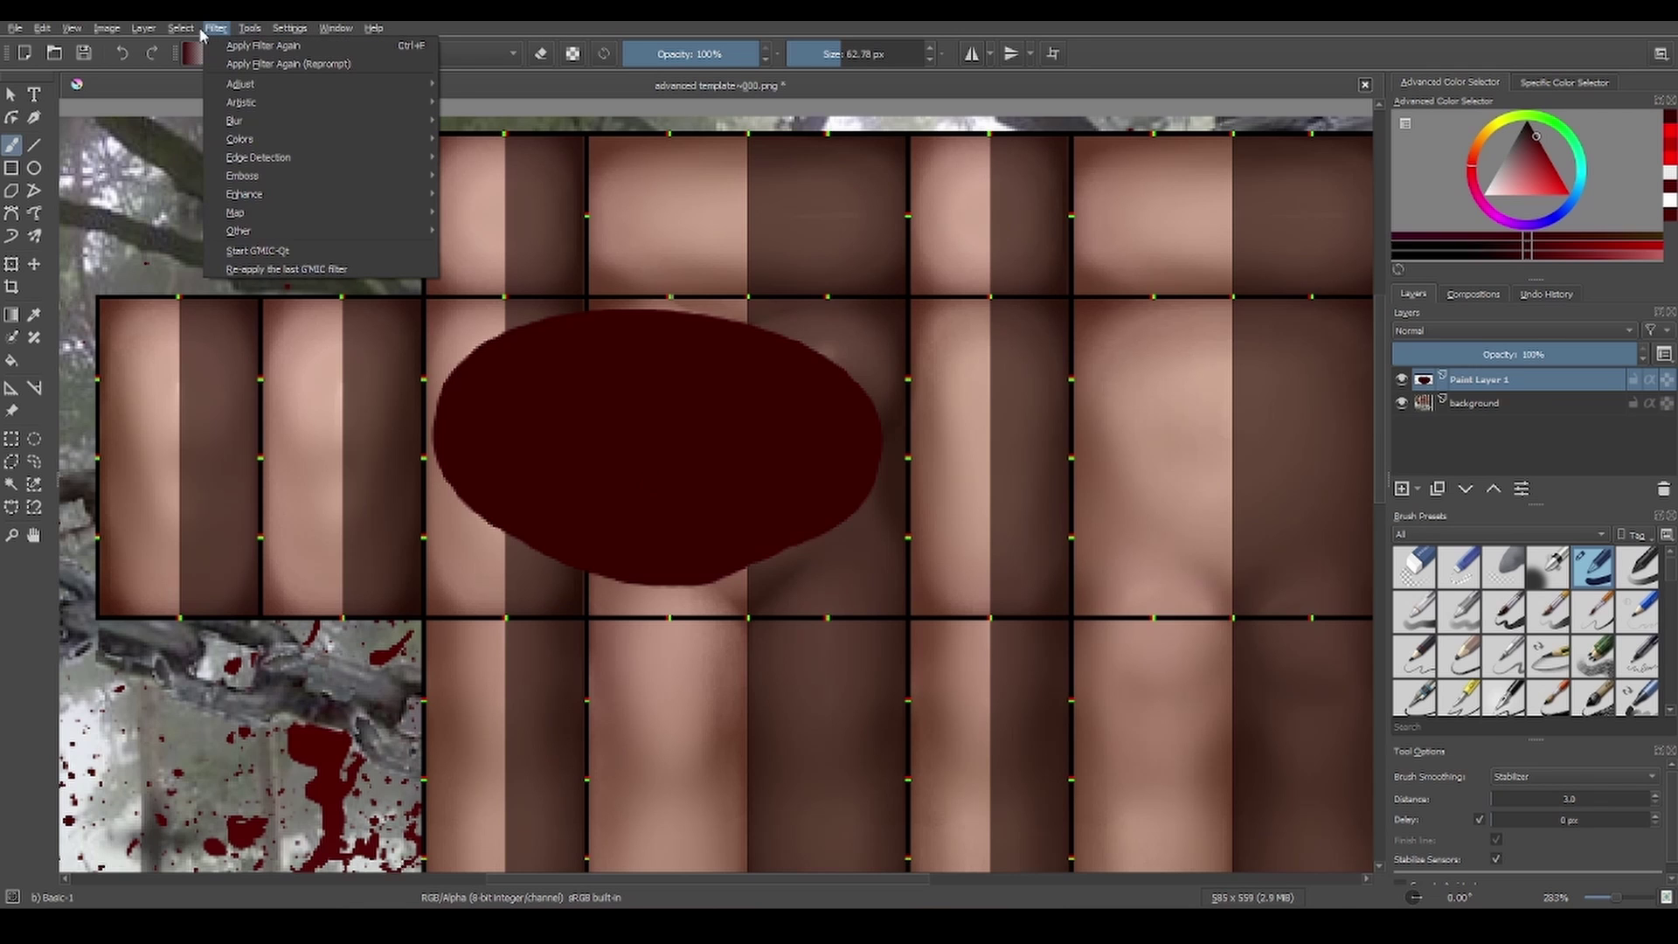
{"action": "mouse_move", "coordinate": [253, 85]}
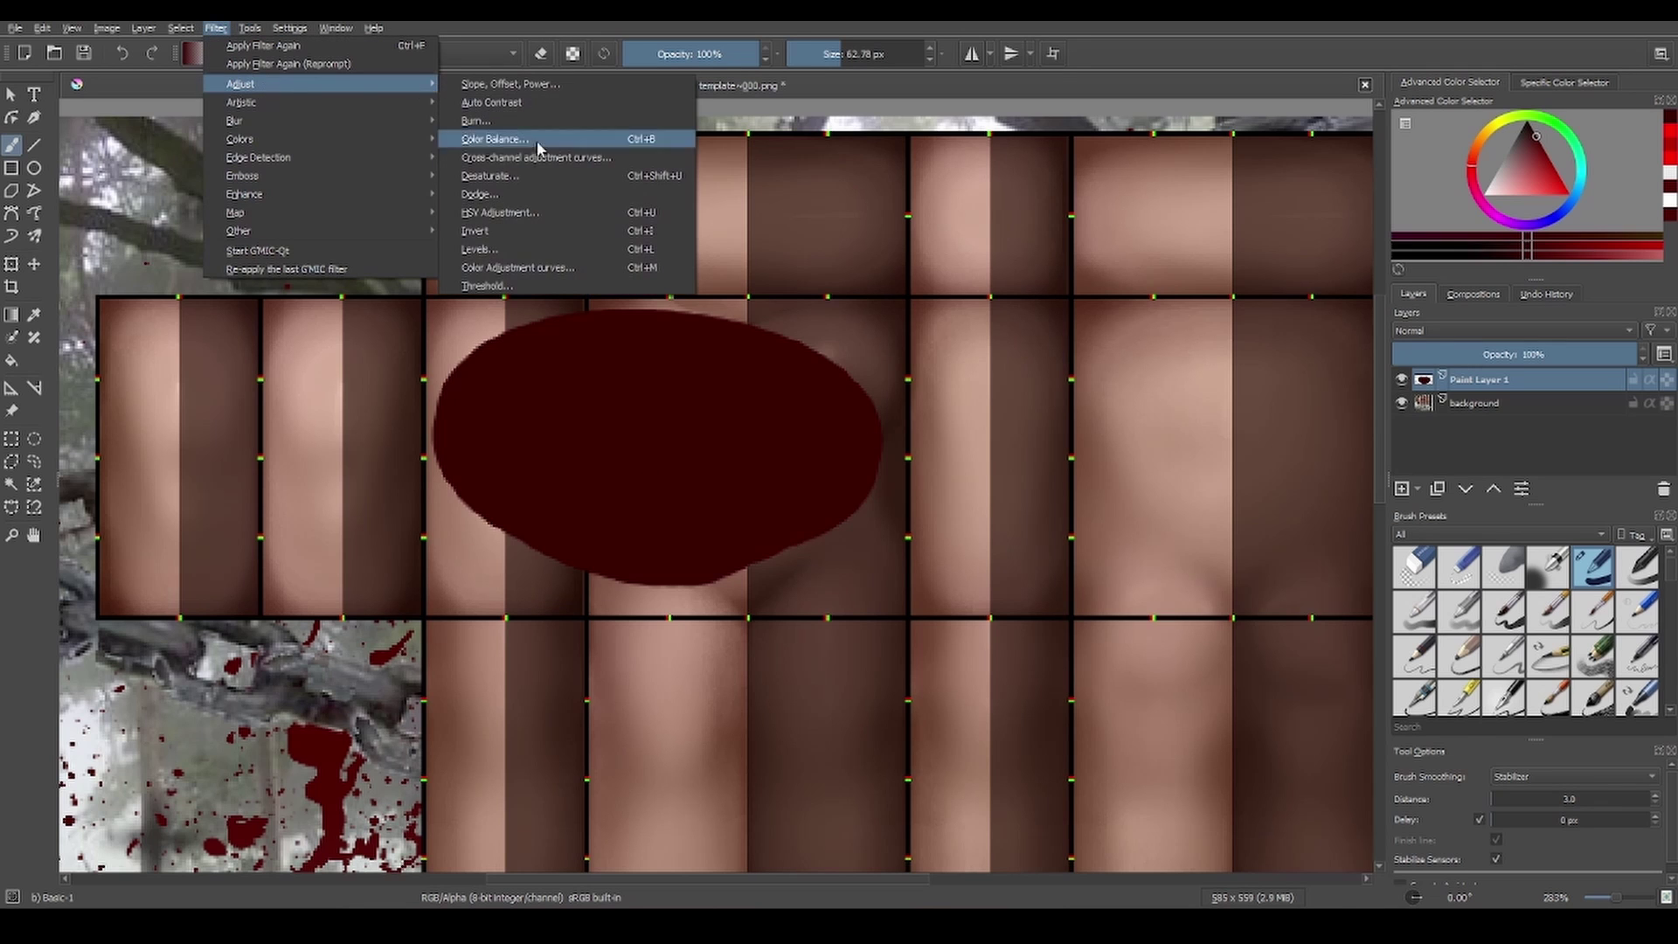
{"action": "left_click", "coordinate": [513, 213]}
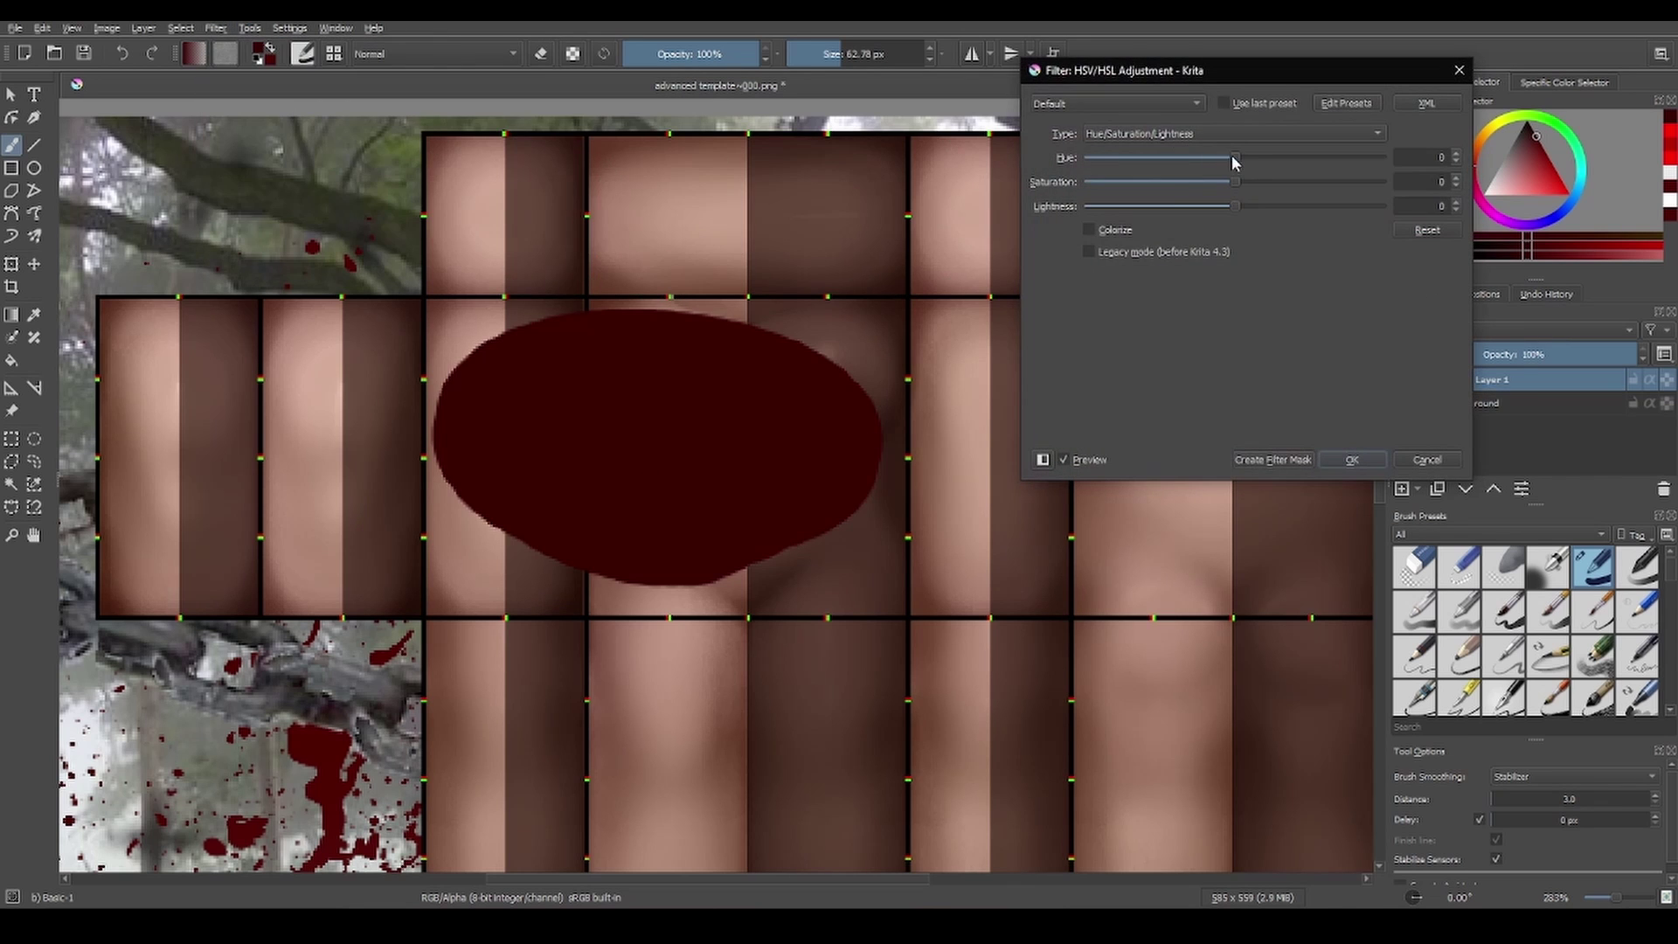
{"action": "left_click_drag", "start_coordinate": [1174, 156], "coordinate": [1318, 156]}
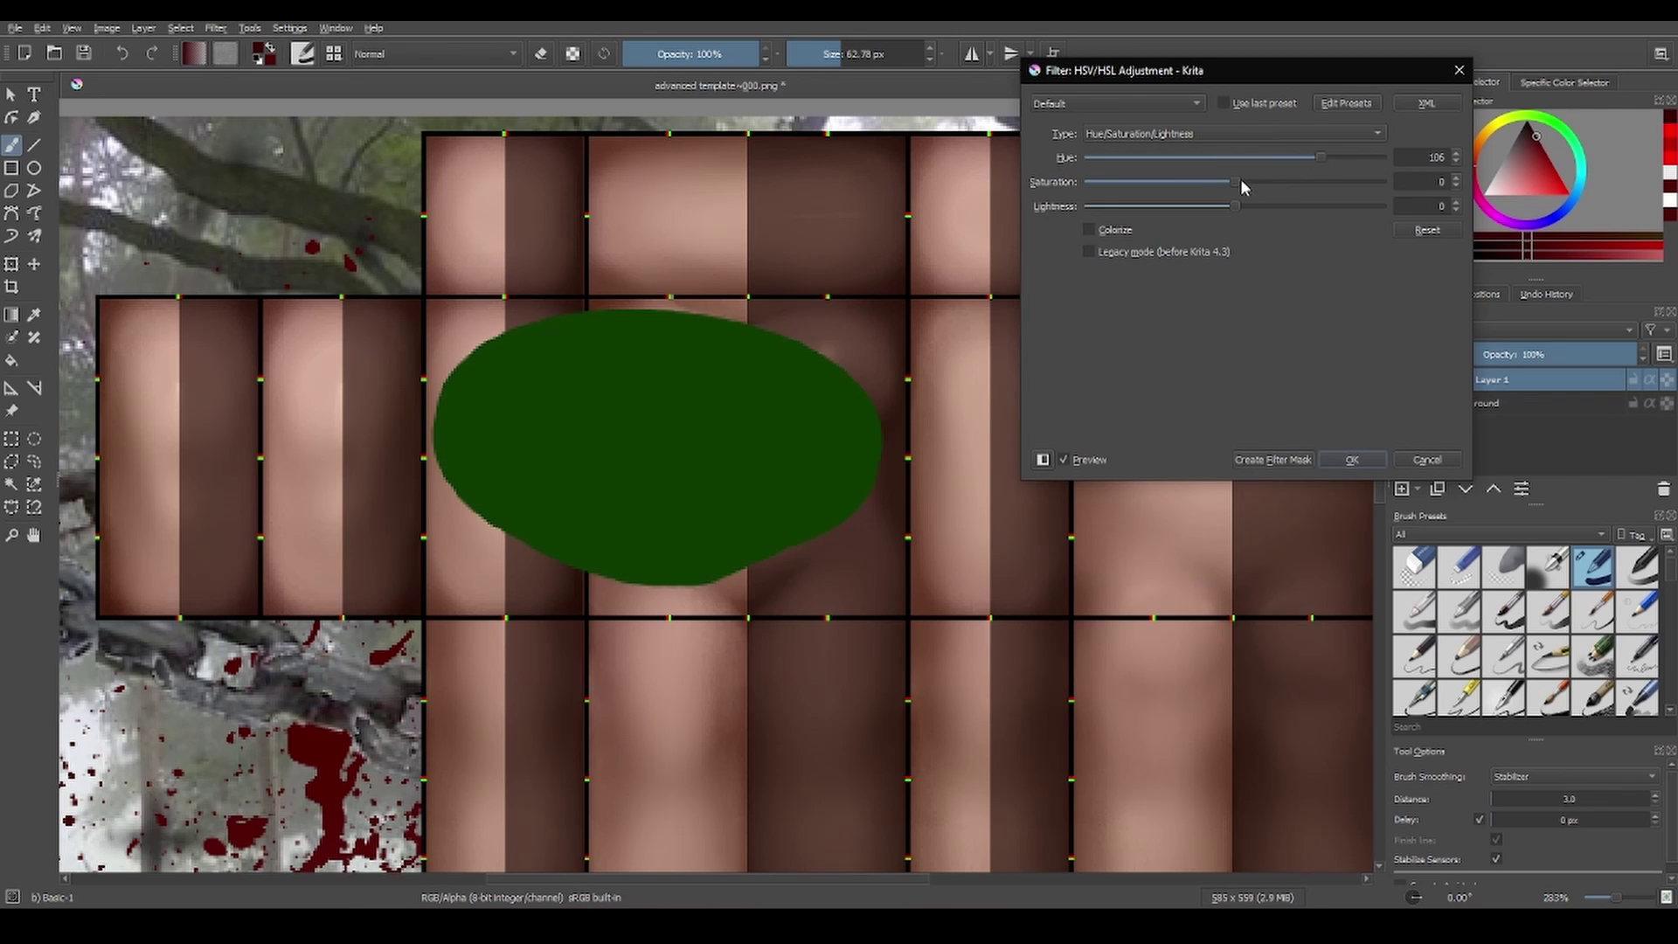
{"action": "left_click_drag", "start_coordinate": [1245, 185], "coordinate": [1106, 183]}
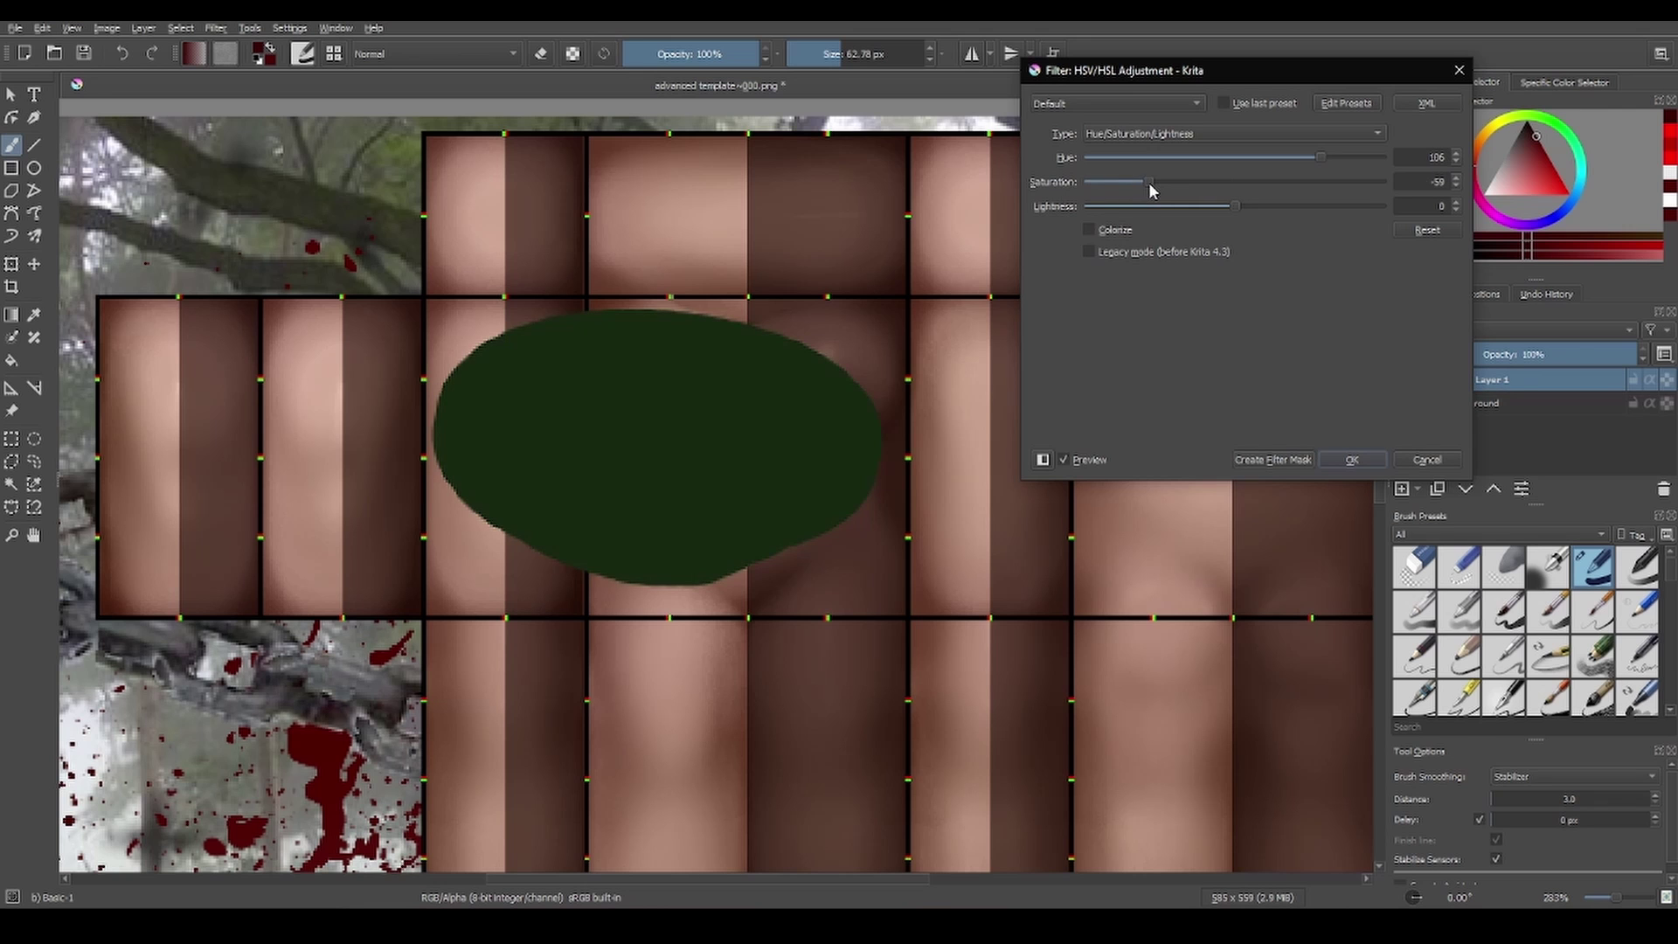
{"action": "mouse_move", "coordinate": [1237, 205]}
{"action": "left_mouse_down"}
{"action": "mouse_move", "coordinate": [1363, 206]}
{"action": "mouse_move", "coordinate": [1207, 203]}
{"action": "mouse_move", "coordinate": [1223, 206]}
{"action": "left_mouse_up"}
{"action": "left_click", "coordinate": [1352, 460]}
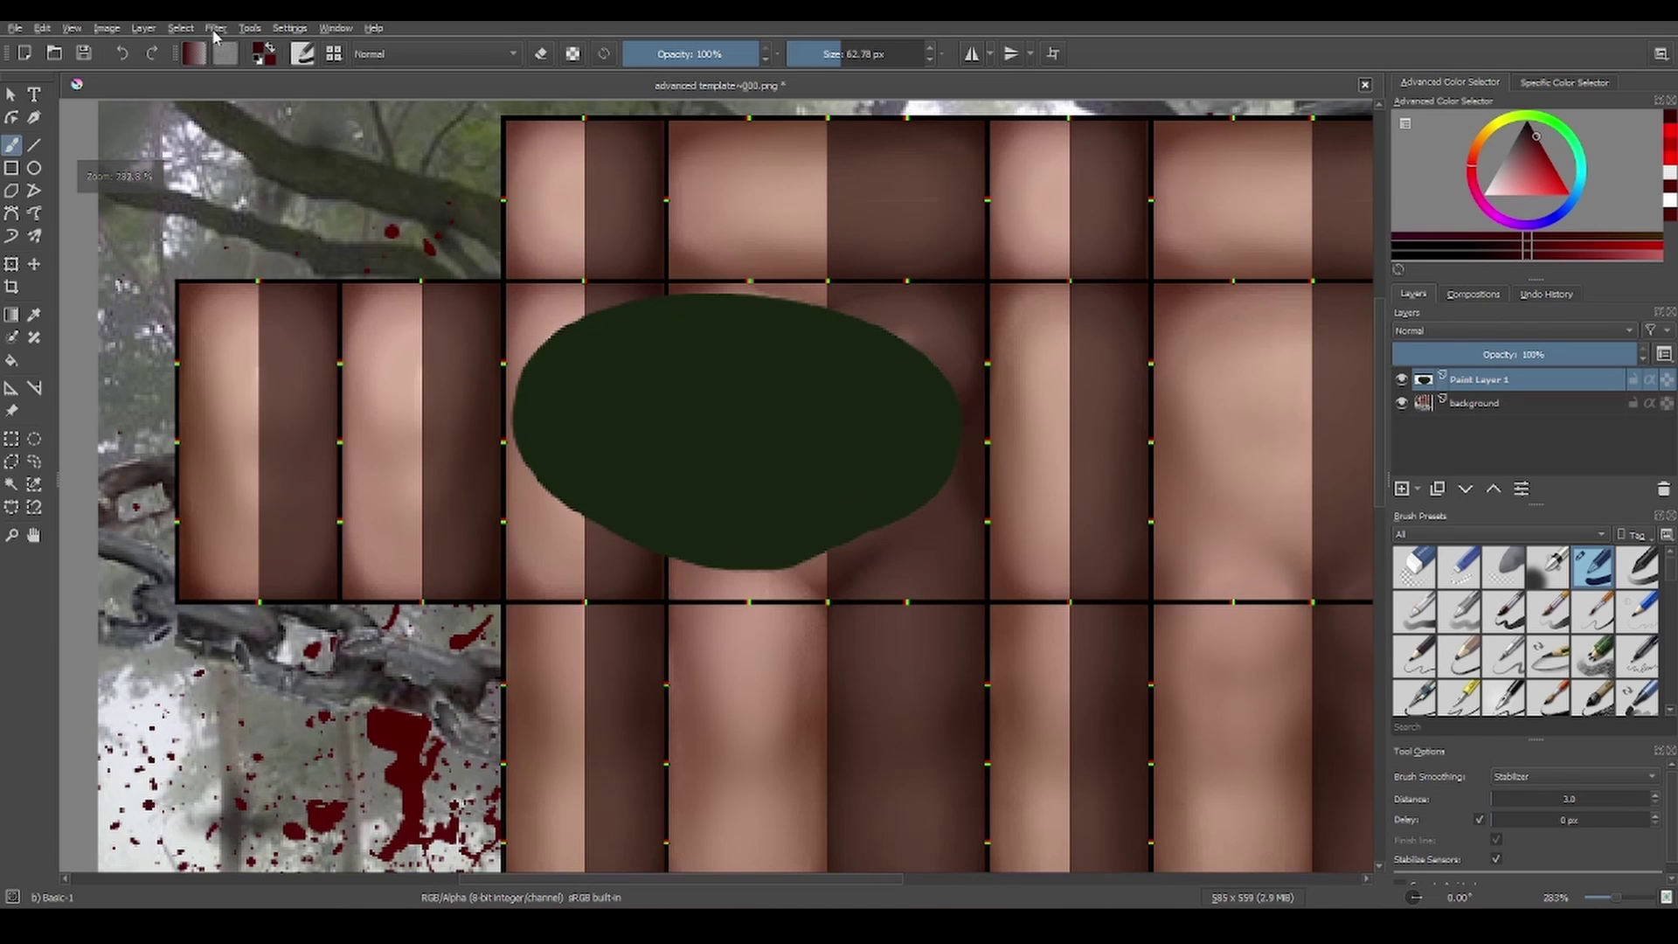
- Undo the oval's HSV adjustment to compare its original colour, and redo the adjustment
{"action": "left_click", "coordinate": [215, 28]}
{"action": "mouse_move", "coordinate": [236, 212]}
{"action": "left_click", "coordinate": [851, 301]}
{"action": "right_click", "coordinate": [851, 301]}
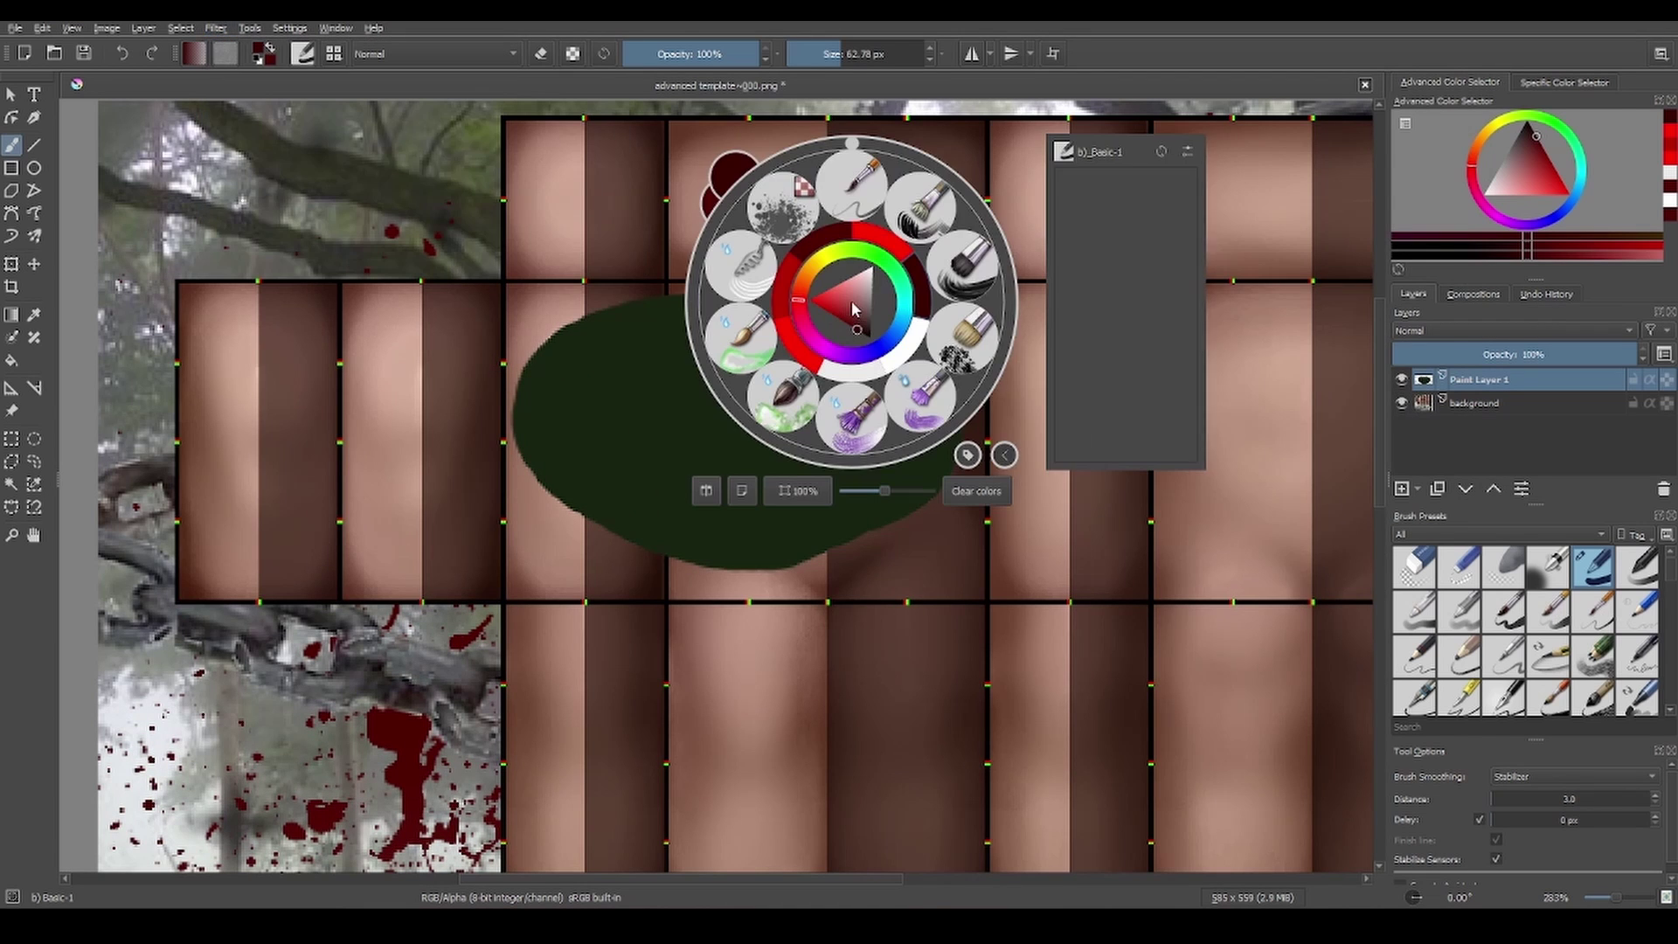
{"action": "left_click", "coordinate": [1154, 573]}
{"action": "key", "text": "ctrl+z"}
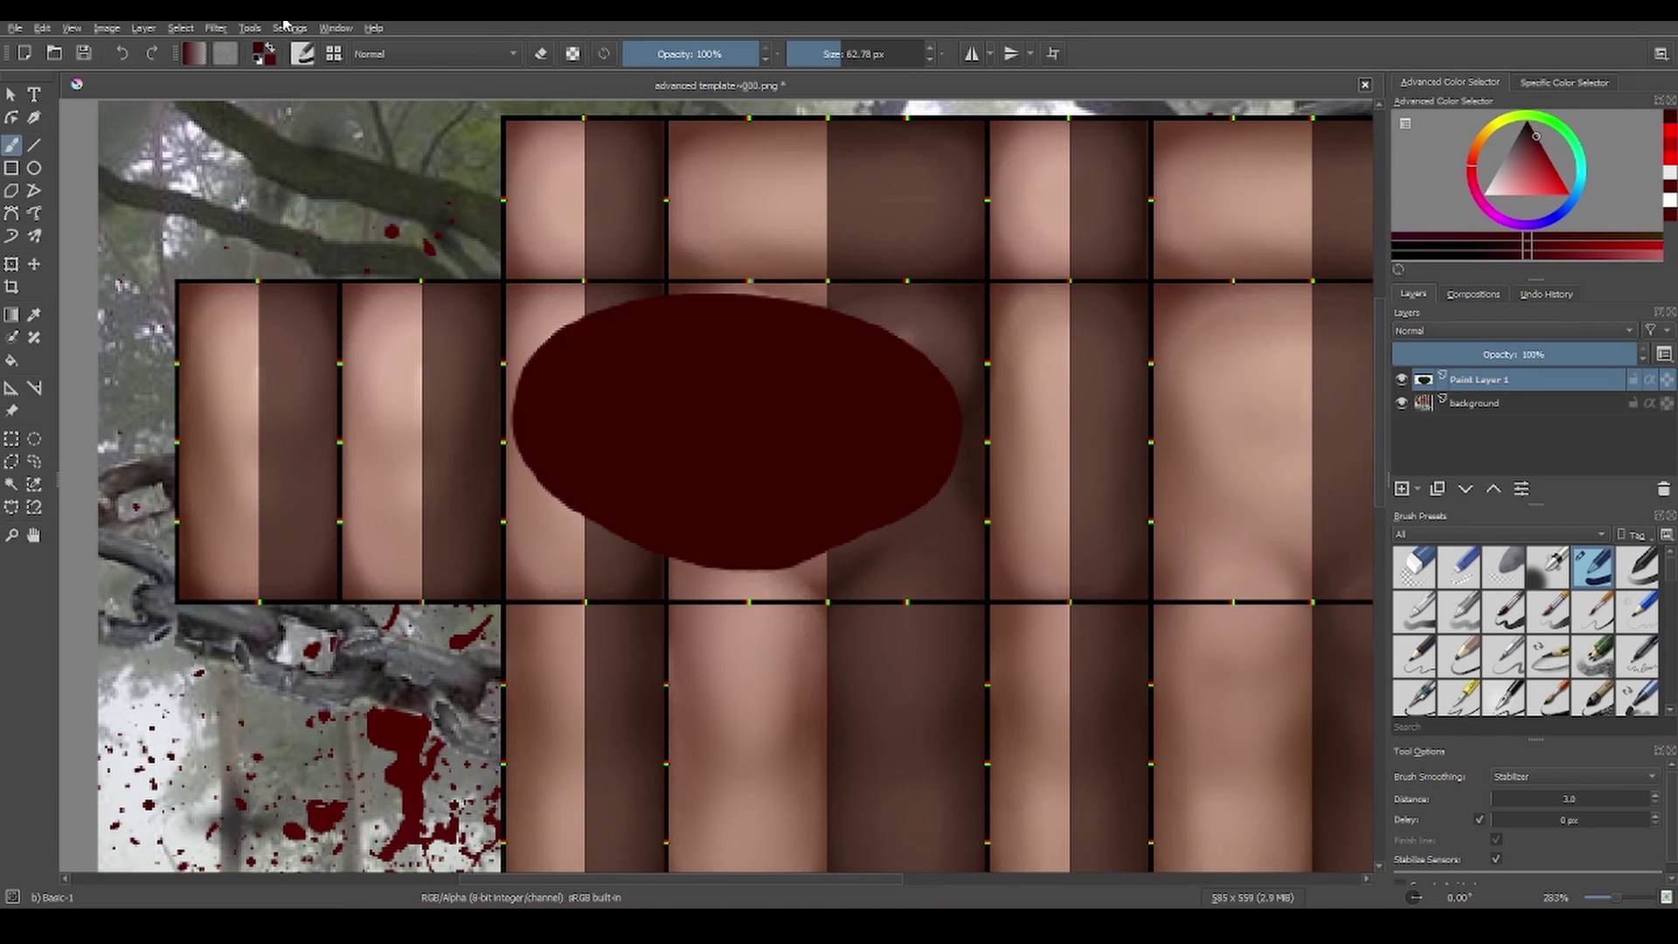
{"action": "left_click", "coordinate": [154, 51]}
- Try smudging the edge of the green oval on the dark torso half with the Blender Blur brush at 60 px, and undo it
{"action": "scroll", "coordinate": [1508, 633], "scroll_direction": "down", "scroll_amount": 5}
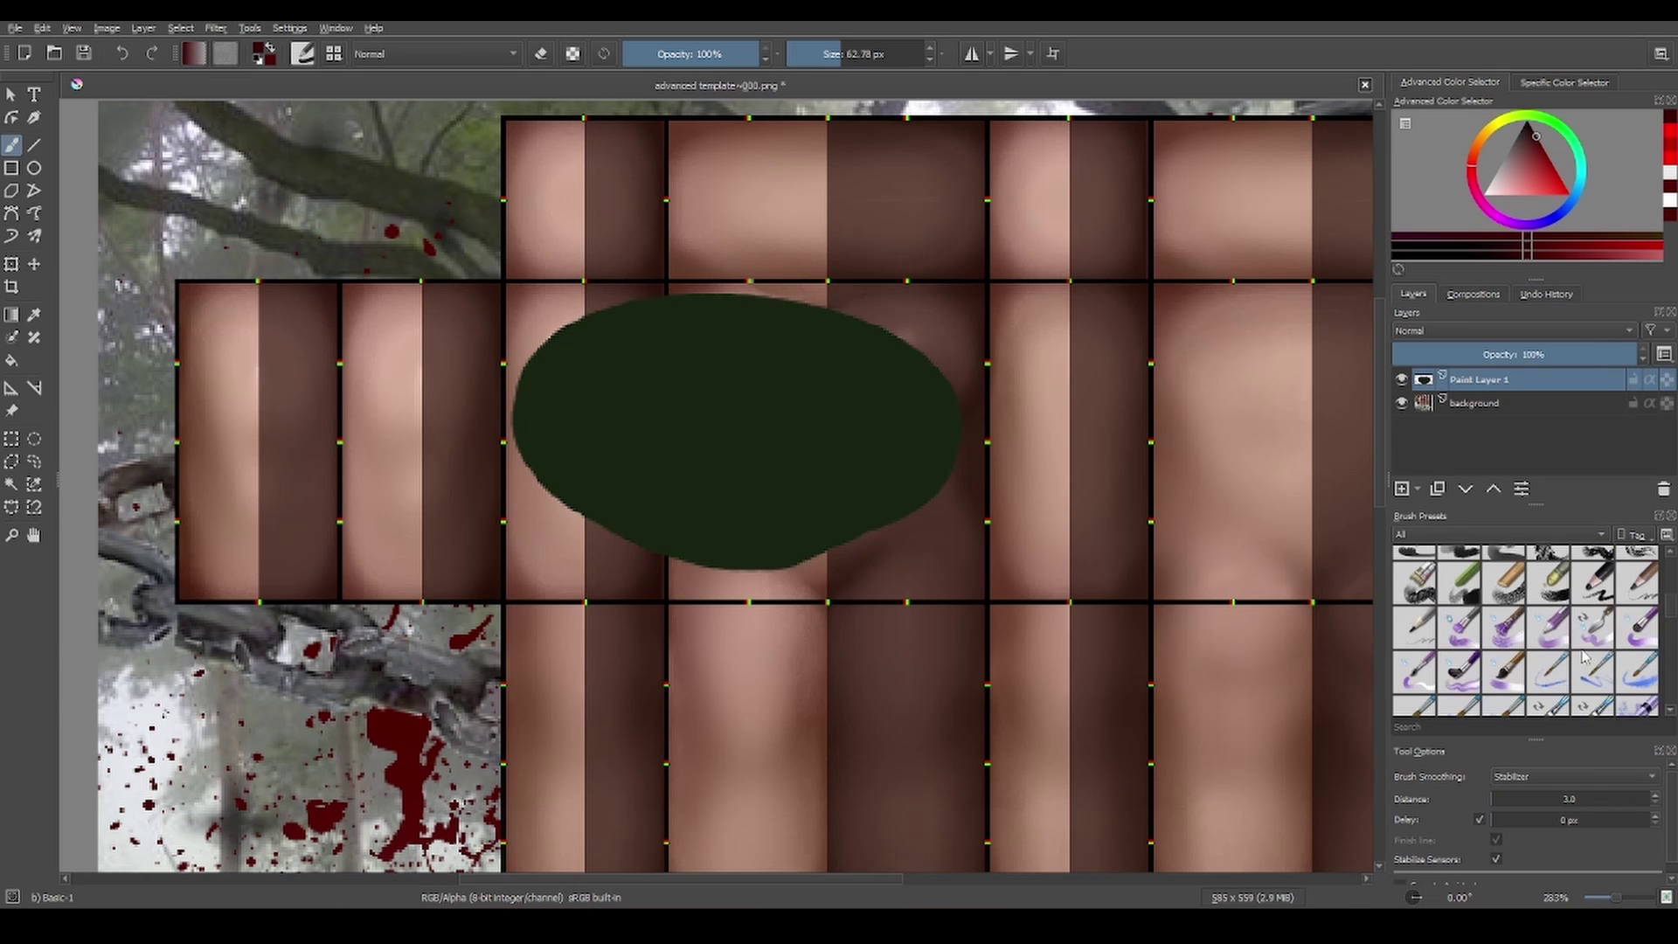
{"action": "scroll", "coordinate": [1508, 635], "scroll_direction": "up", "scroll_amount": 3}
{"action": "left_click", "coordinate": [1591, 574]}
{"action": "mouse_move", "coordinate": [956, 428]}
{"action": "left_mouse_down"}
{"action": "mouse_move", "coordinate": [921, 356]}
{"action": "mouse_move", "coordinate": [921, 251]}
{"action": "left_mouse_up"}
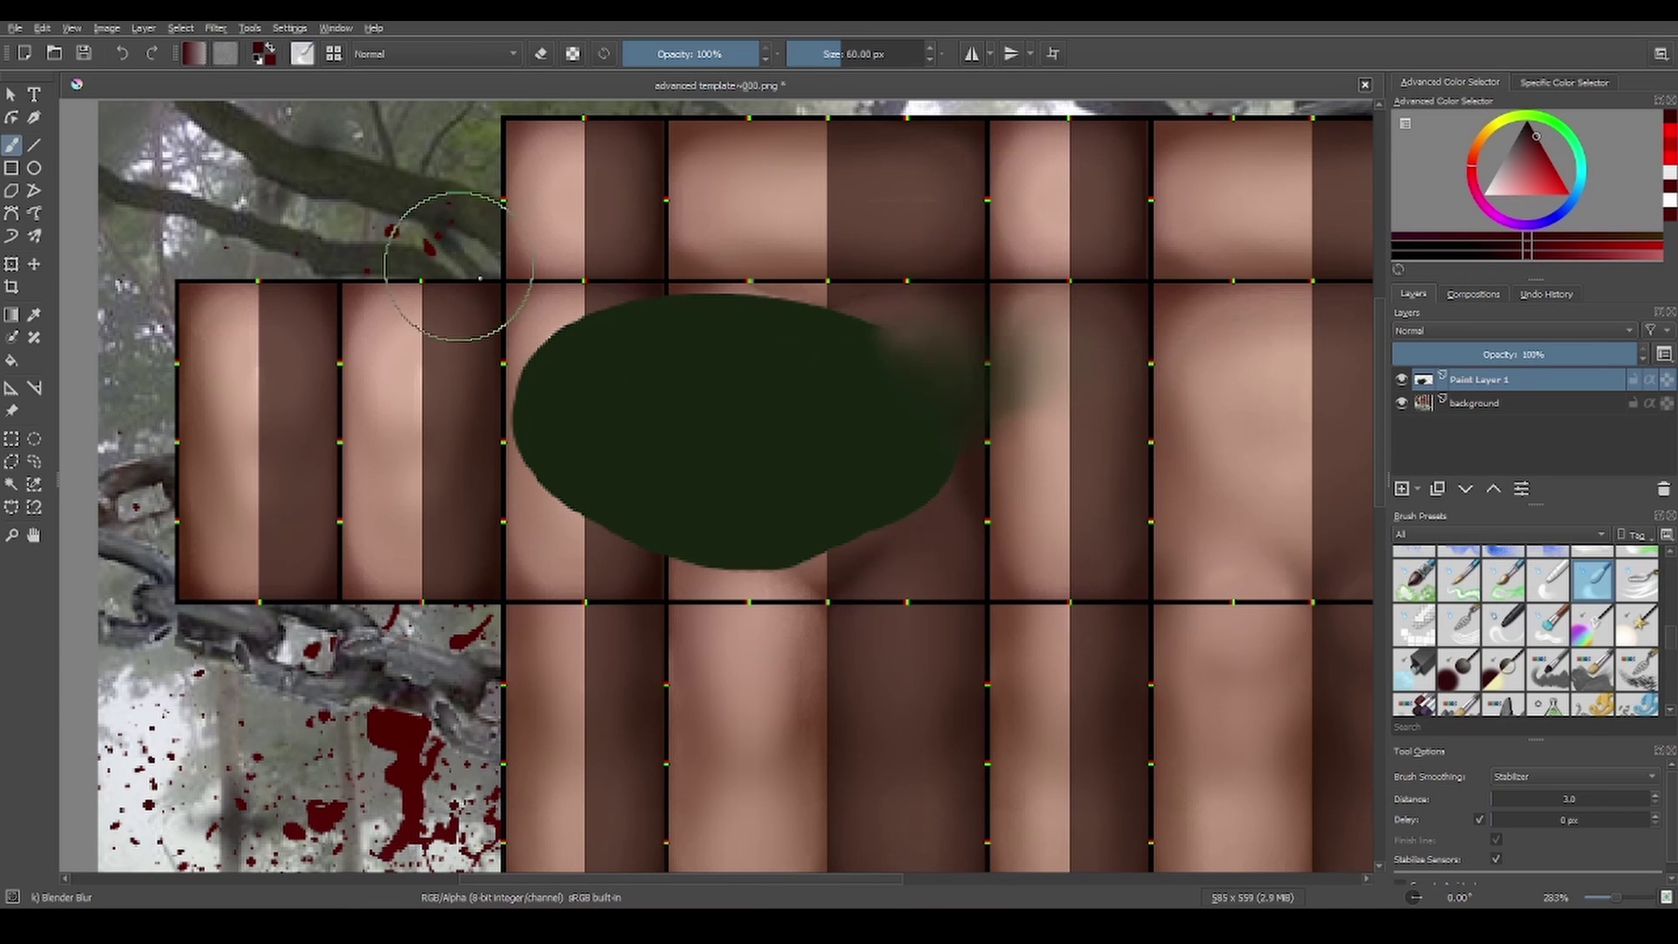
{"action": "key", "text": "ctrl+z"}
- Preview a Gaussian Blur with a 0.77 px horizontal and vertical radius on the oval's layer, and dismiss it
{"action": "left_click", "coordinate": [215, 28]}
{"action": "mouse_move", "coordinate": [367, 120]}
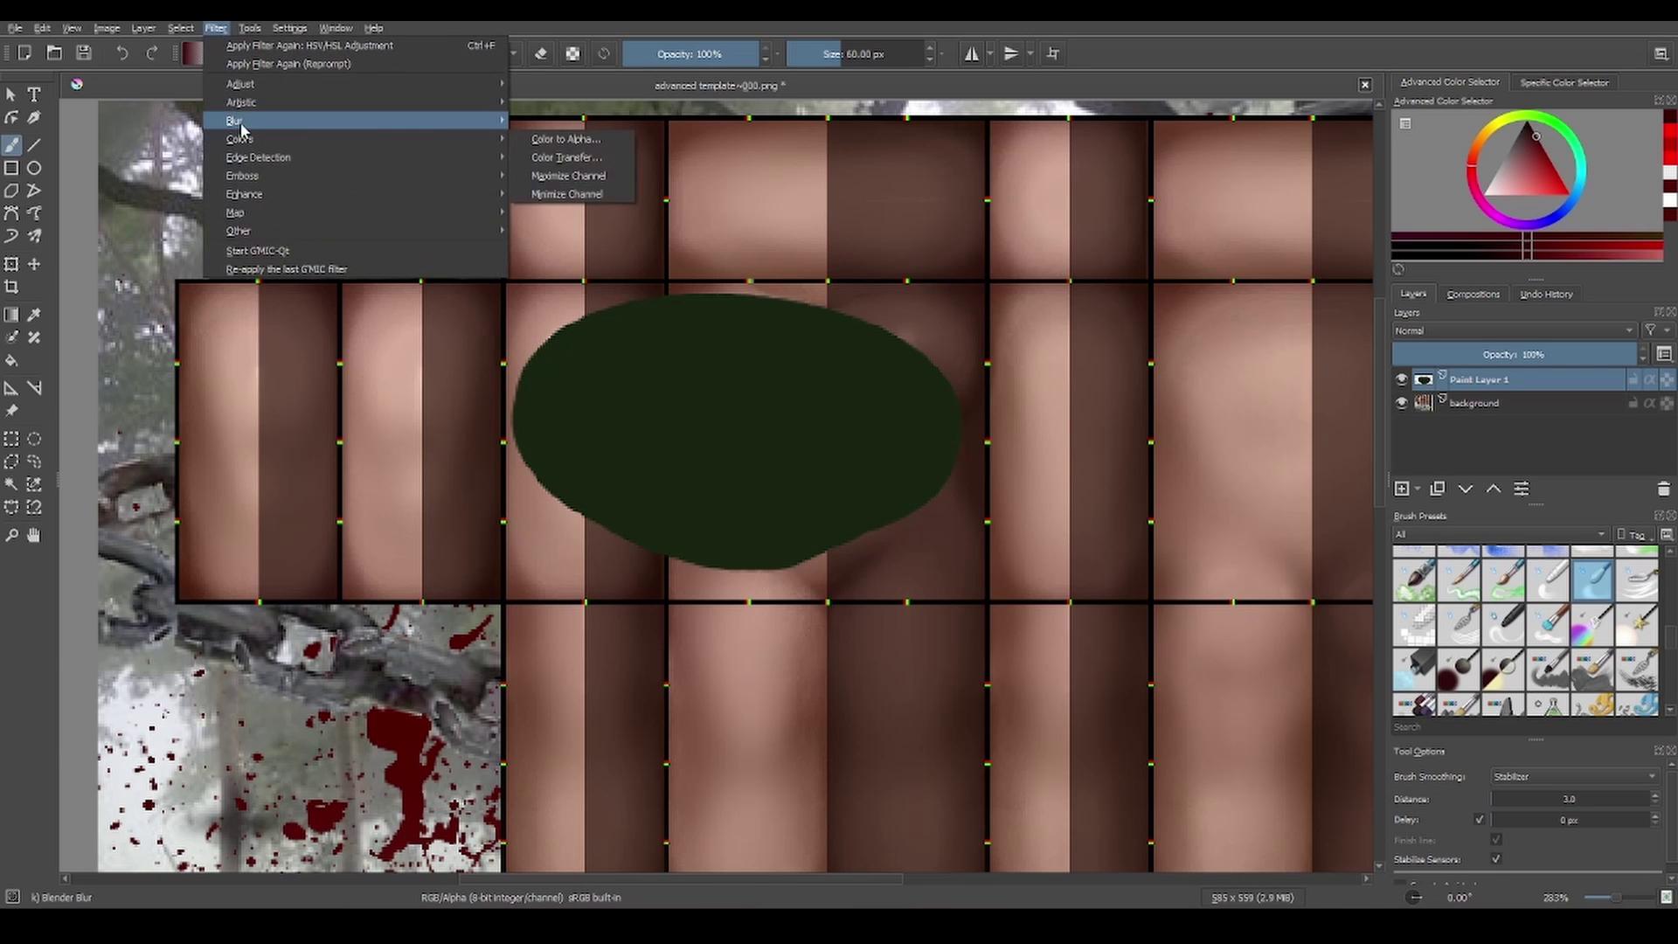
{"action": "left_click", "coordinate": [574, 145]}
{"action": "mouse_move", "coordinate": [1169, 134]}
{"action": "left_mouse_down"}
{"action": "mouse_move", "coordinate": [1254, 133]}
{"action": "mouse_move", "coordinate": [1140, 133]}
{"action": "left_mouse_up"}
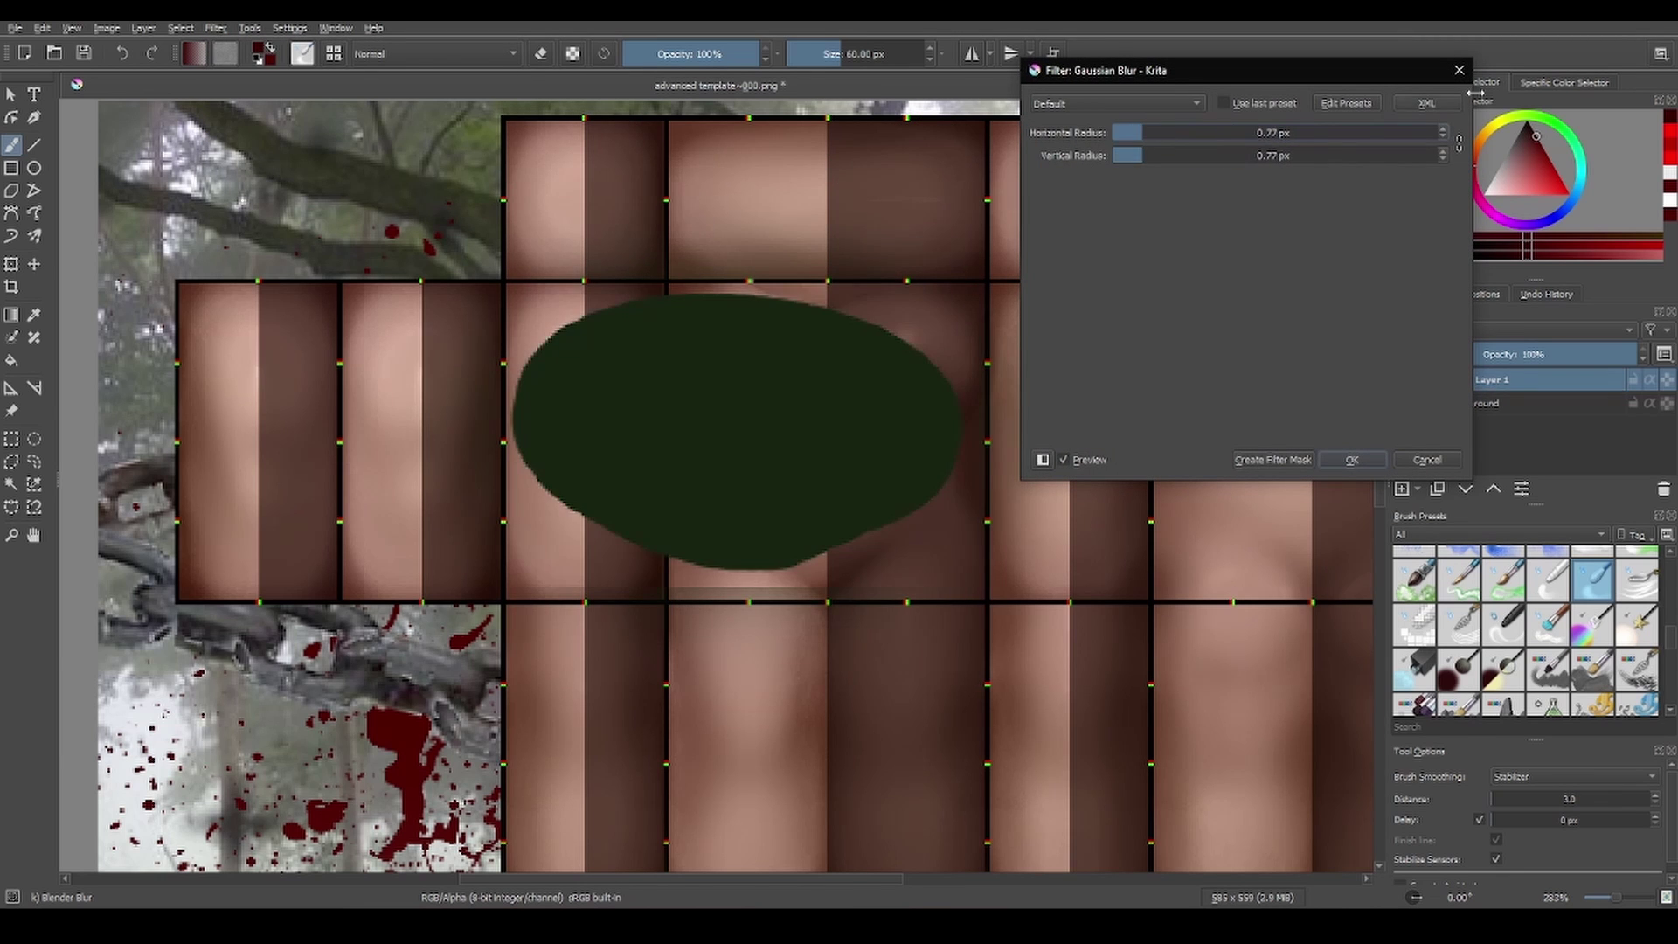
{"action": "left_click", "coordinate": [1459, 71]}
{"action": "scroll", "coordinate": [608, 305], "scroll_direction": "down", "scroll_amount": 4}
{"action": "scroll", "coordinate": [562, 352], "scroll_direction": "up", "scroll_amount": 4}
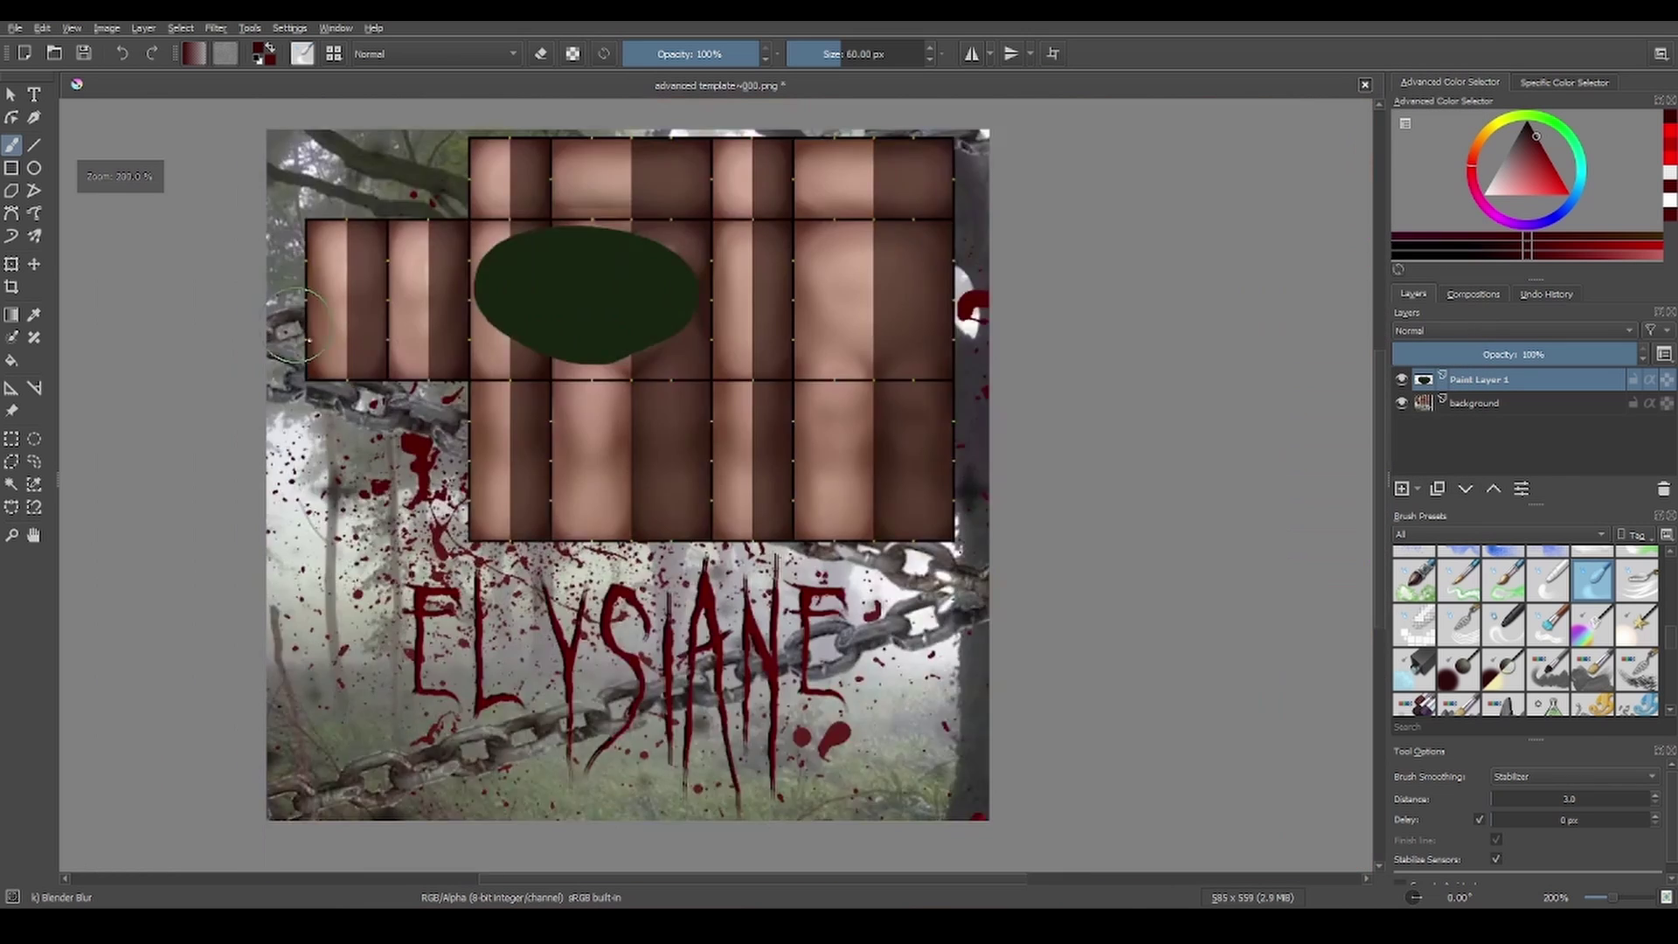